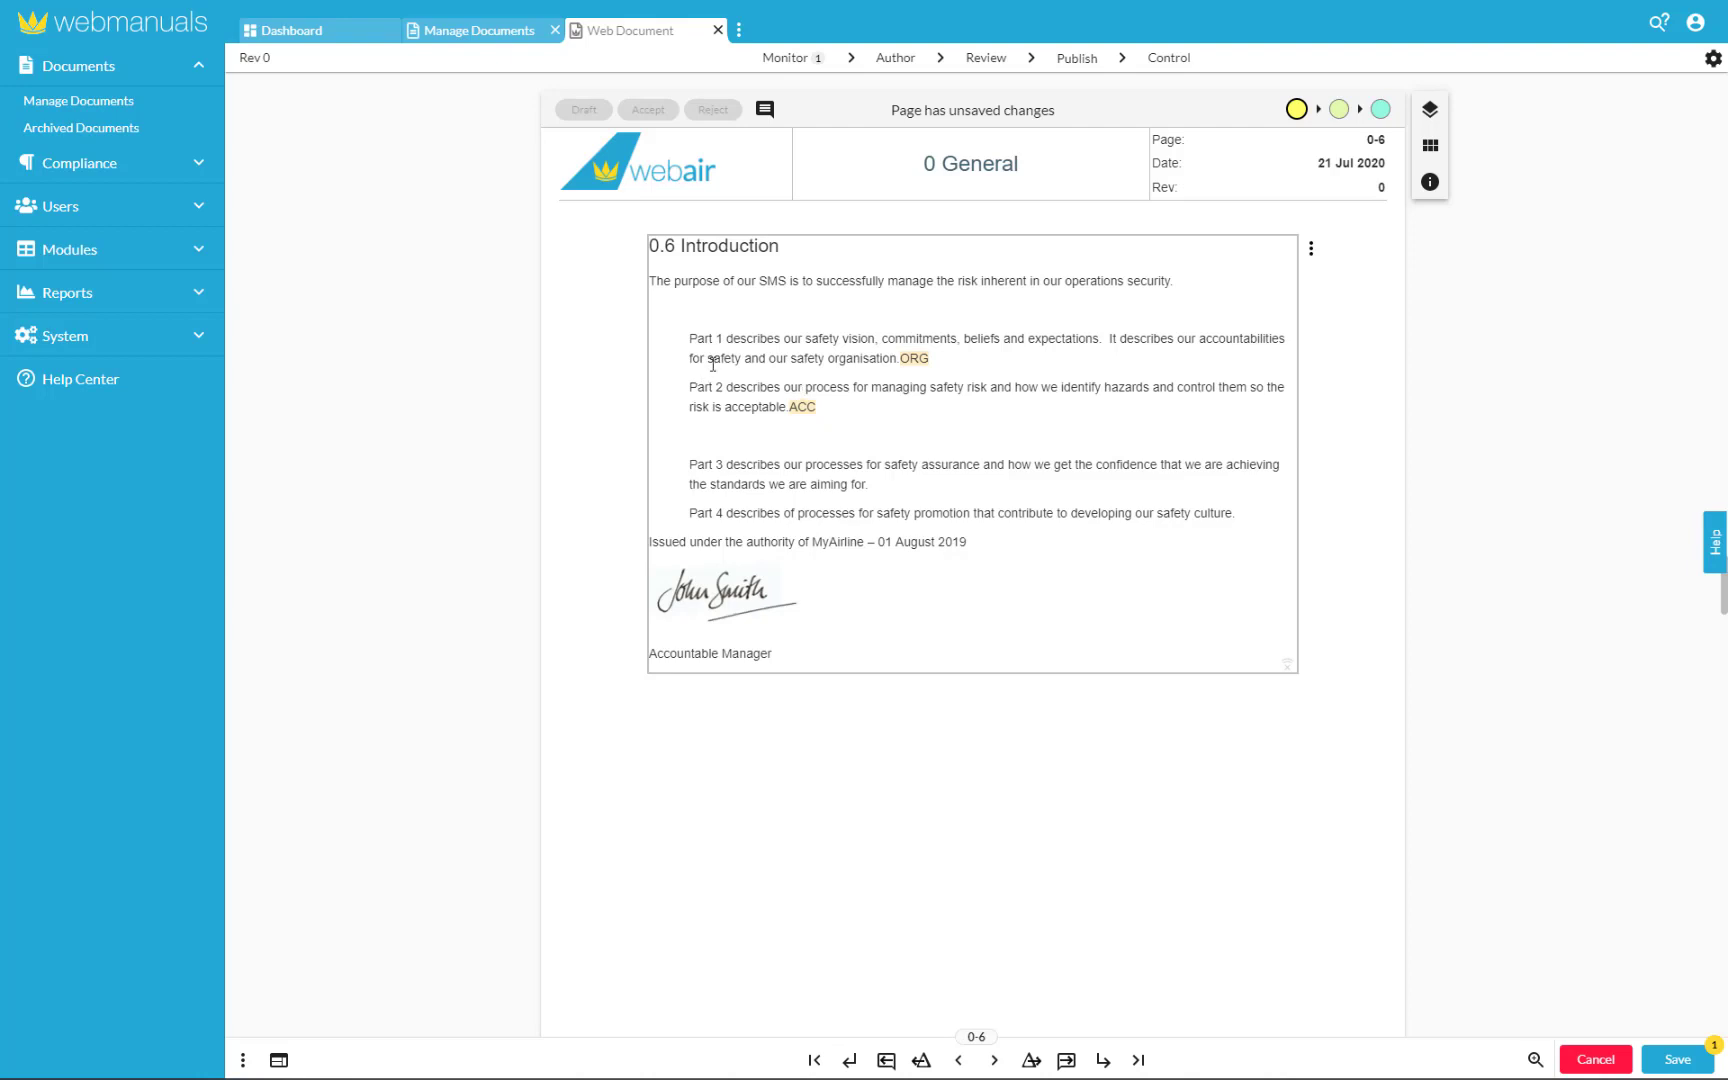
- Turn the Part 1 and Part 2 paragraphs of the 0.6 Introduction section into a numbered list
click(806, 252)
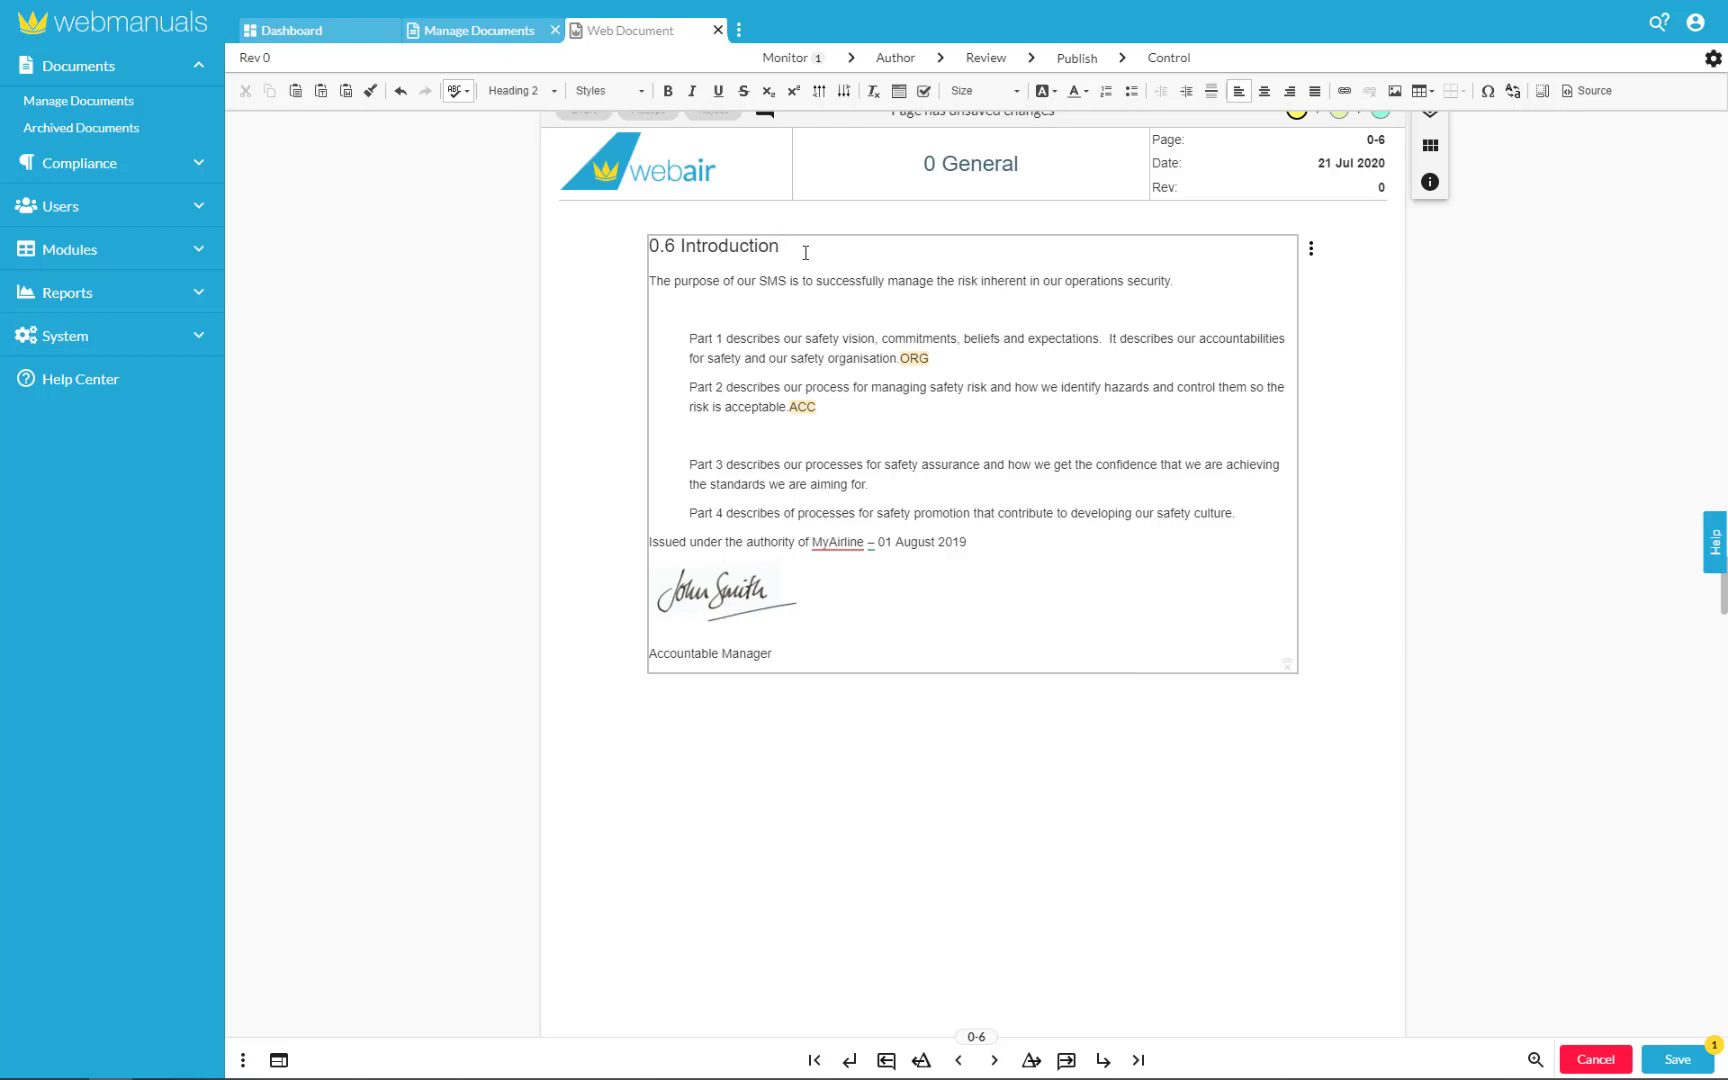
click(690, 338)
click(1106, 91)
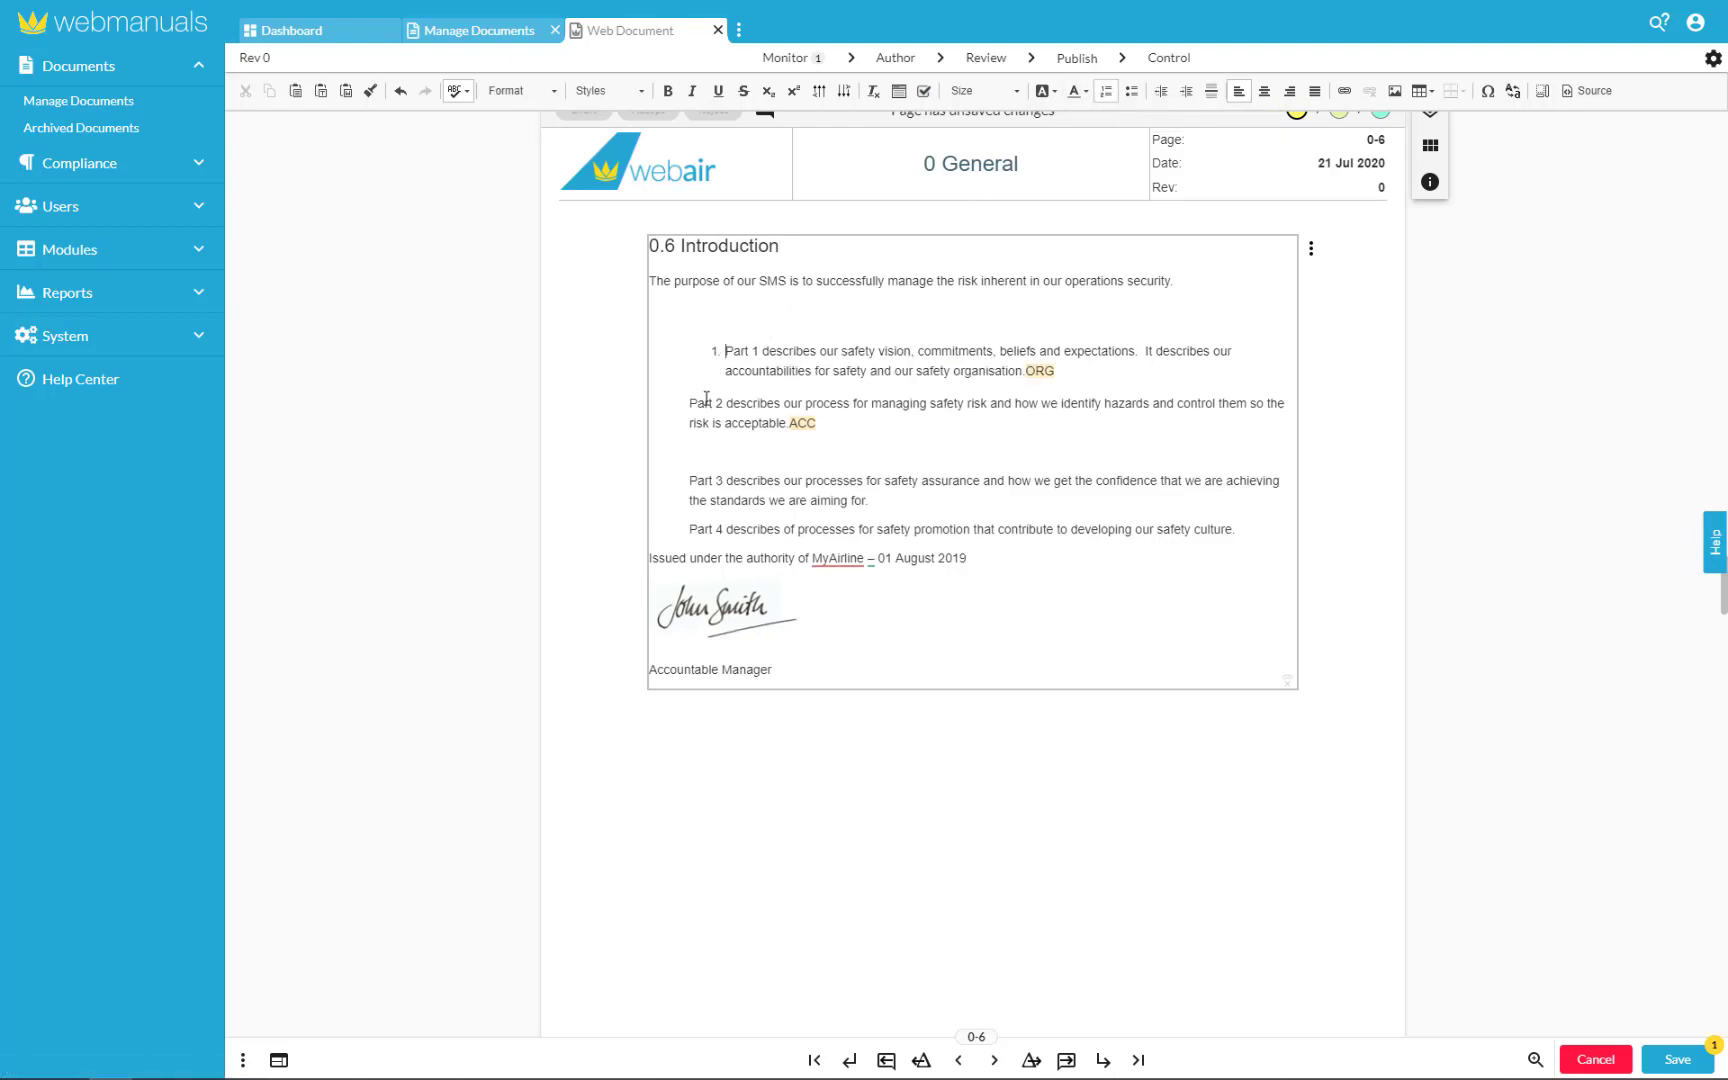
click(692, 405)
click(1106, 91)
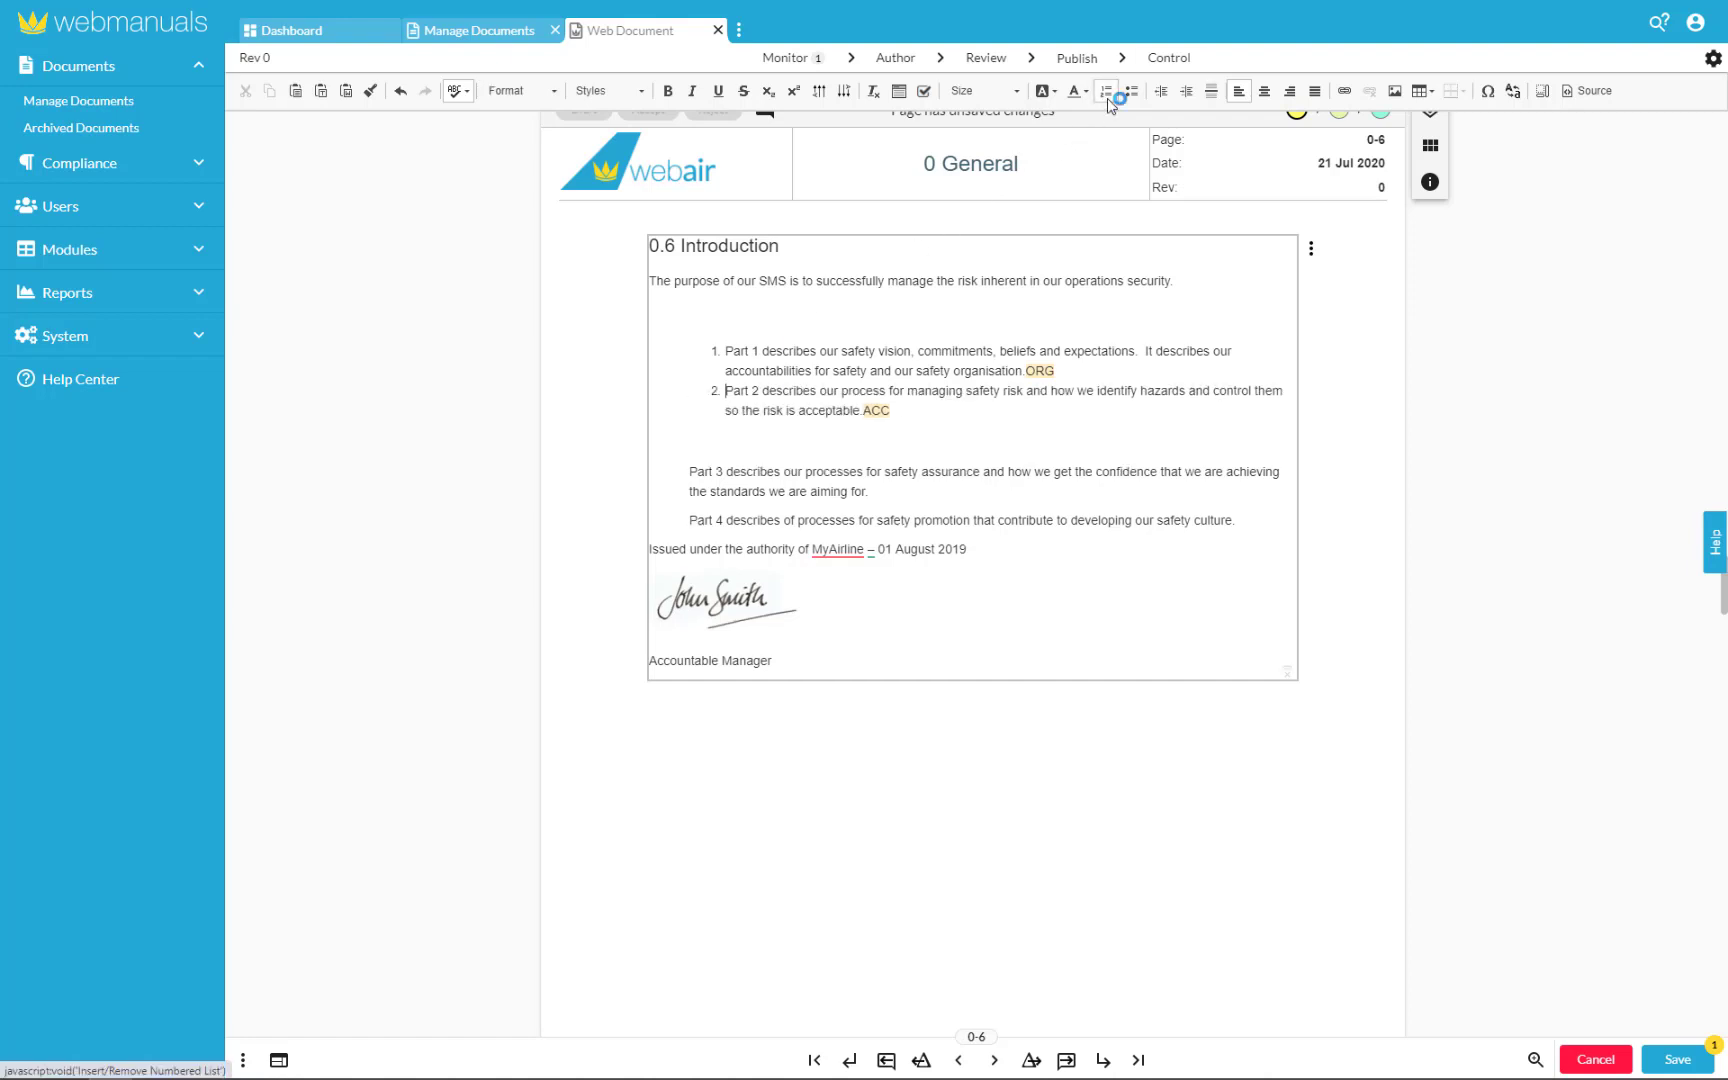
- Change the numbered list's type to Upper Alpha (A, B, C, D, E, etc.)
right_click(713, 396)
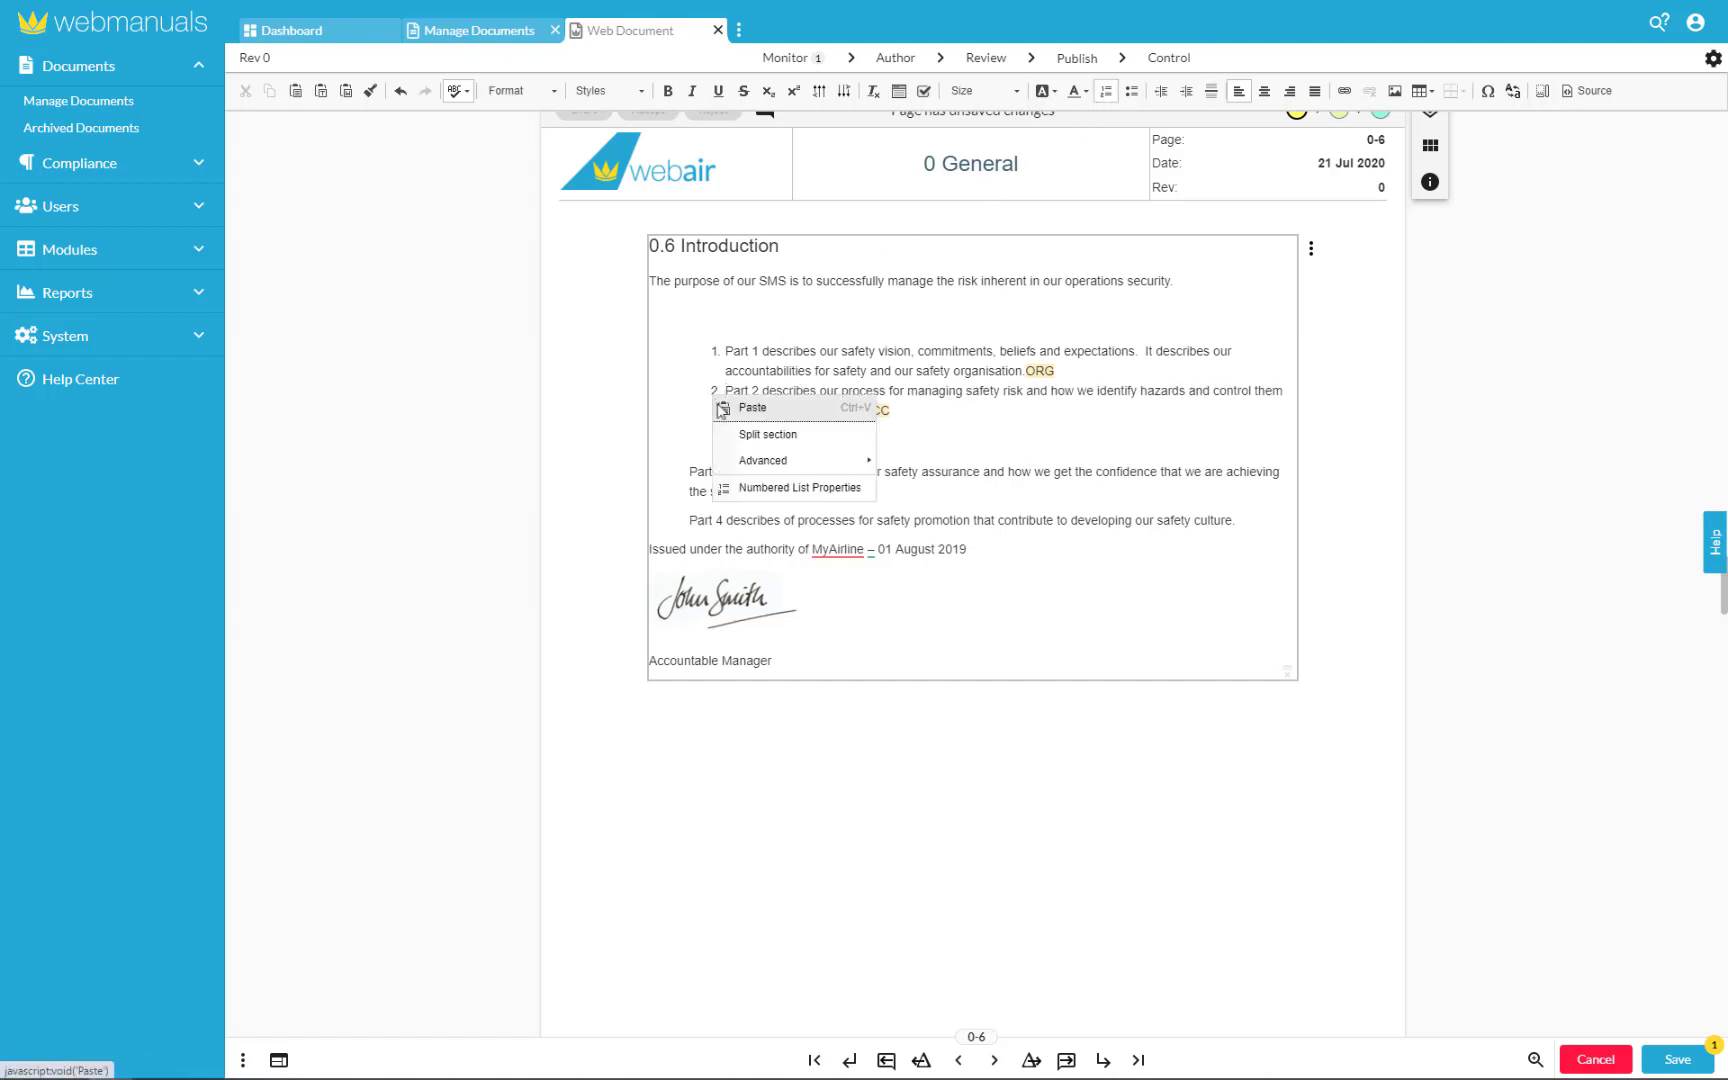
click(765, 487)
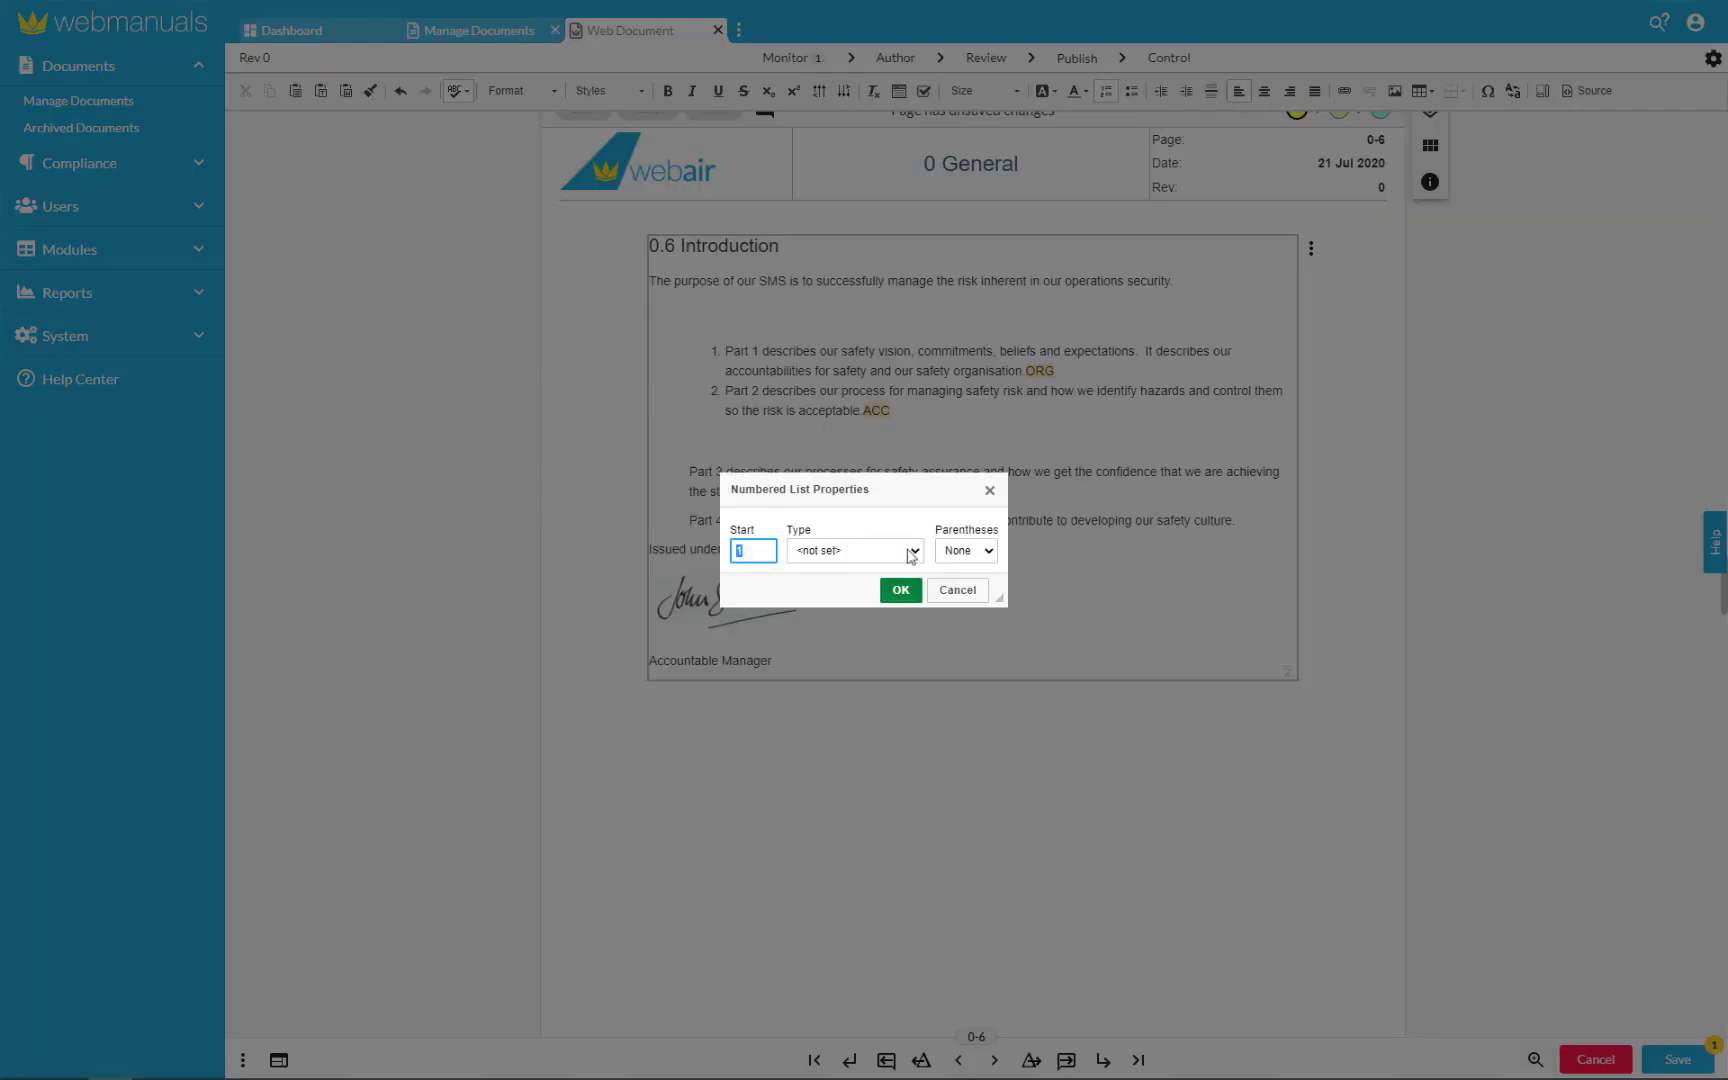
click(914, 552)
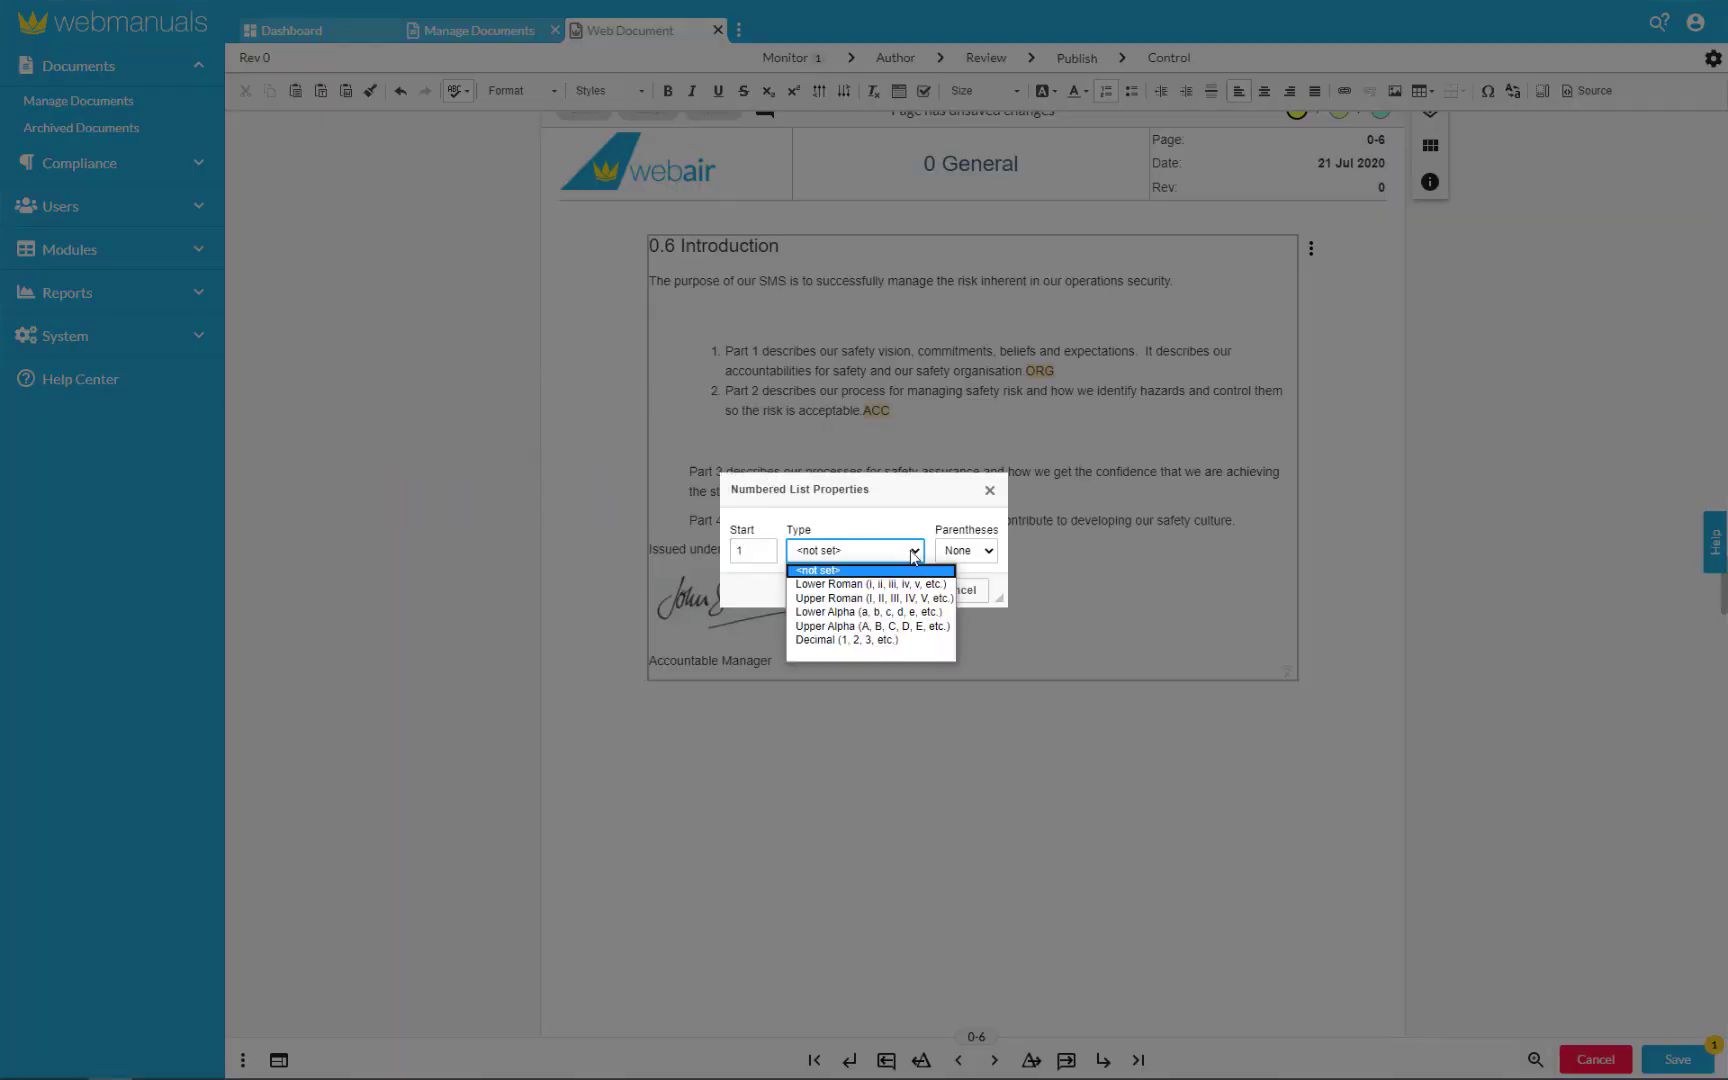
key(Down)
key(Down)
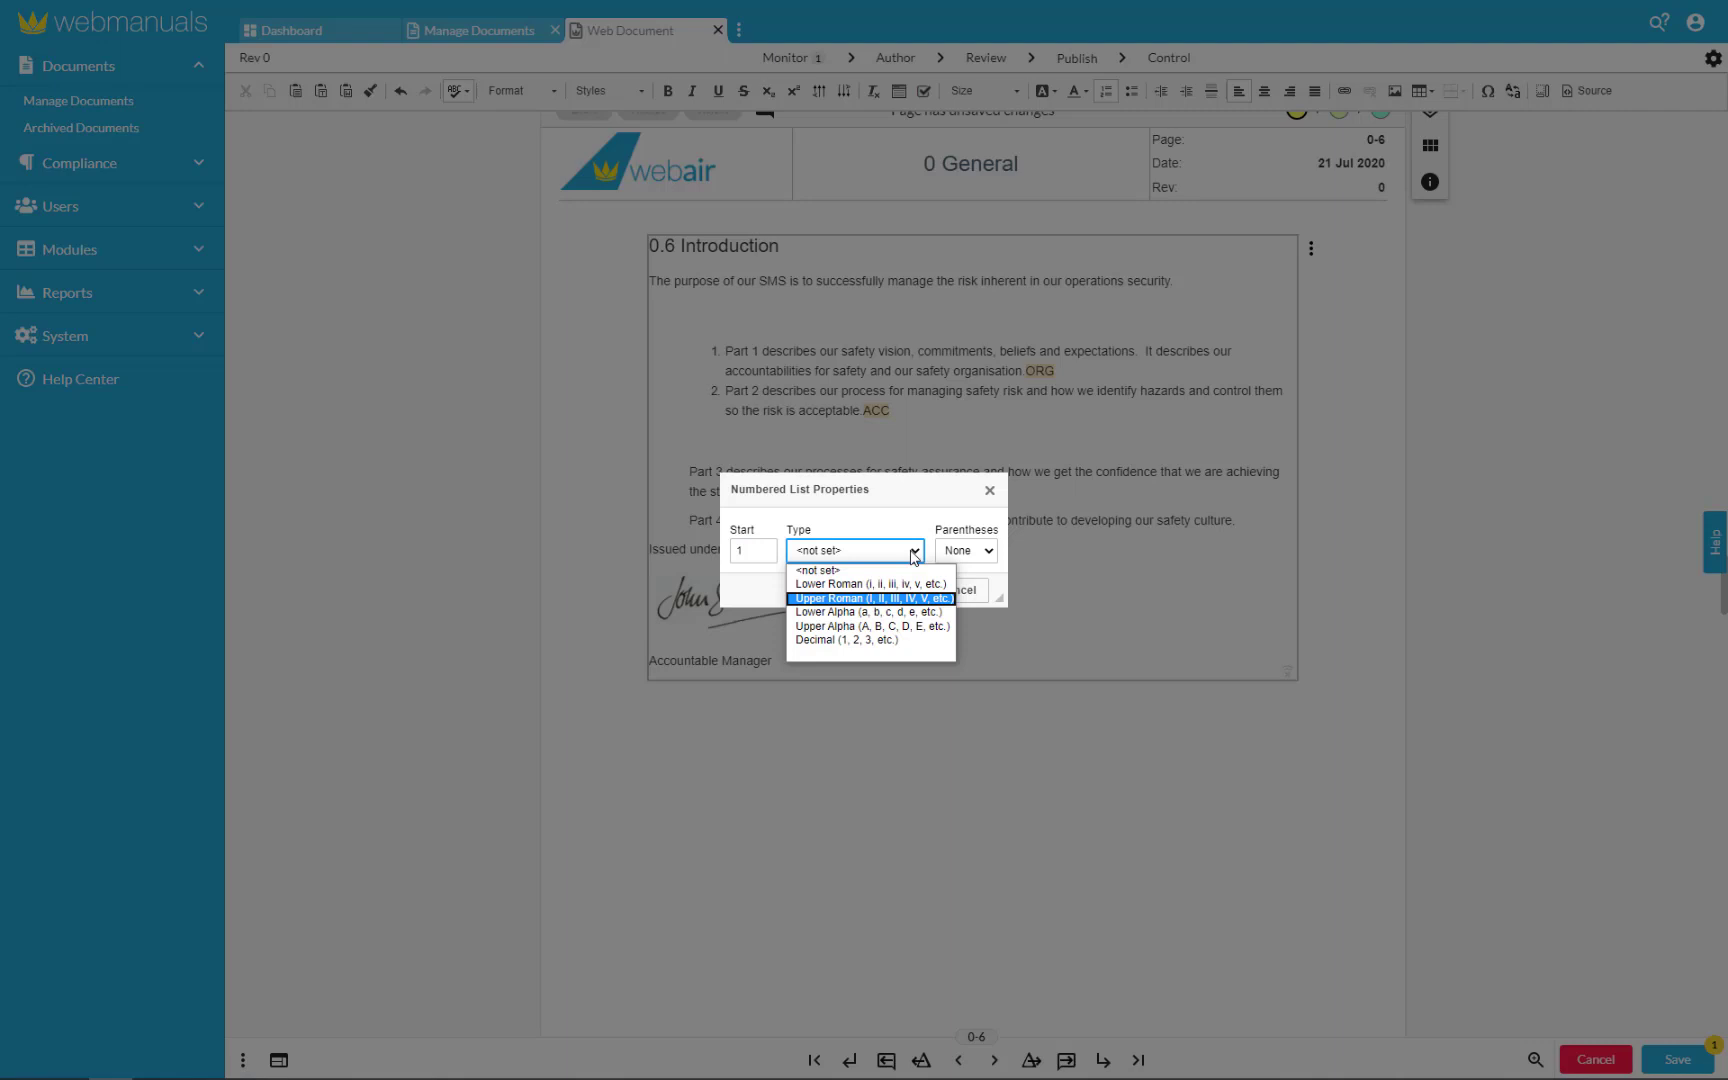
click(903, 626)
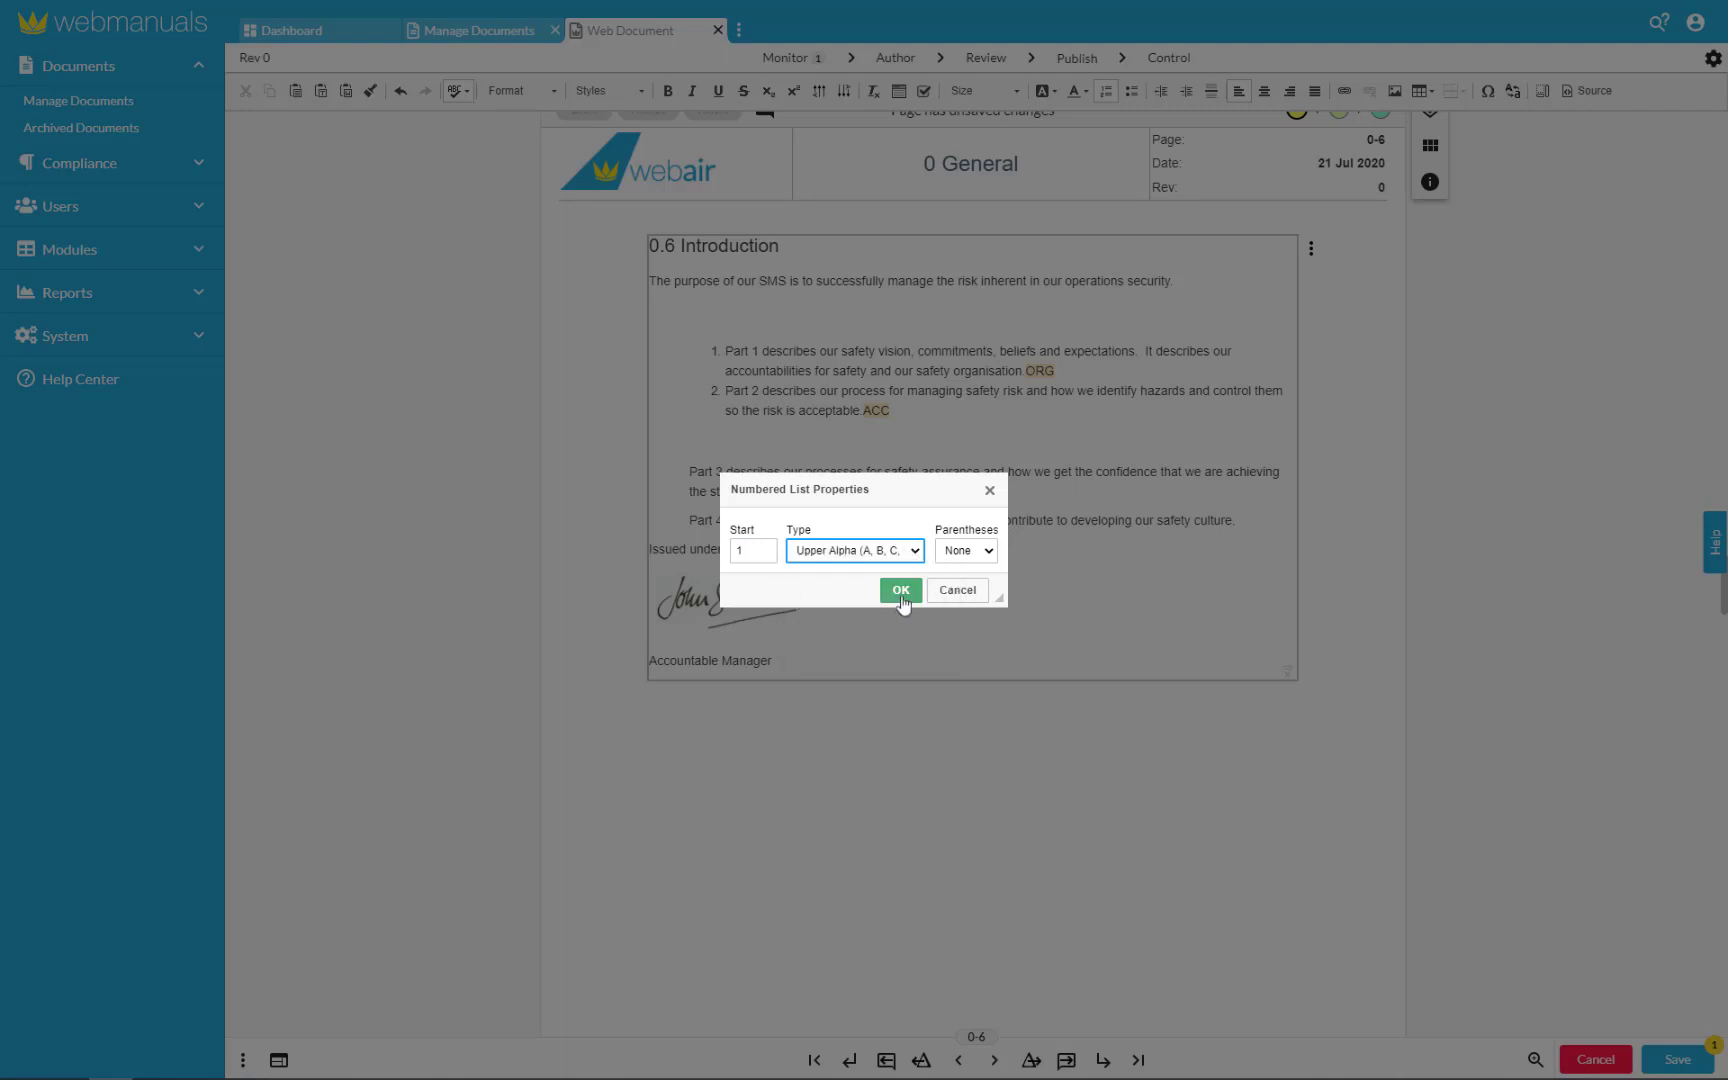
click(901, 591)
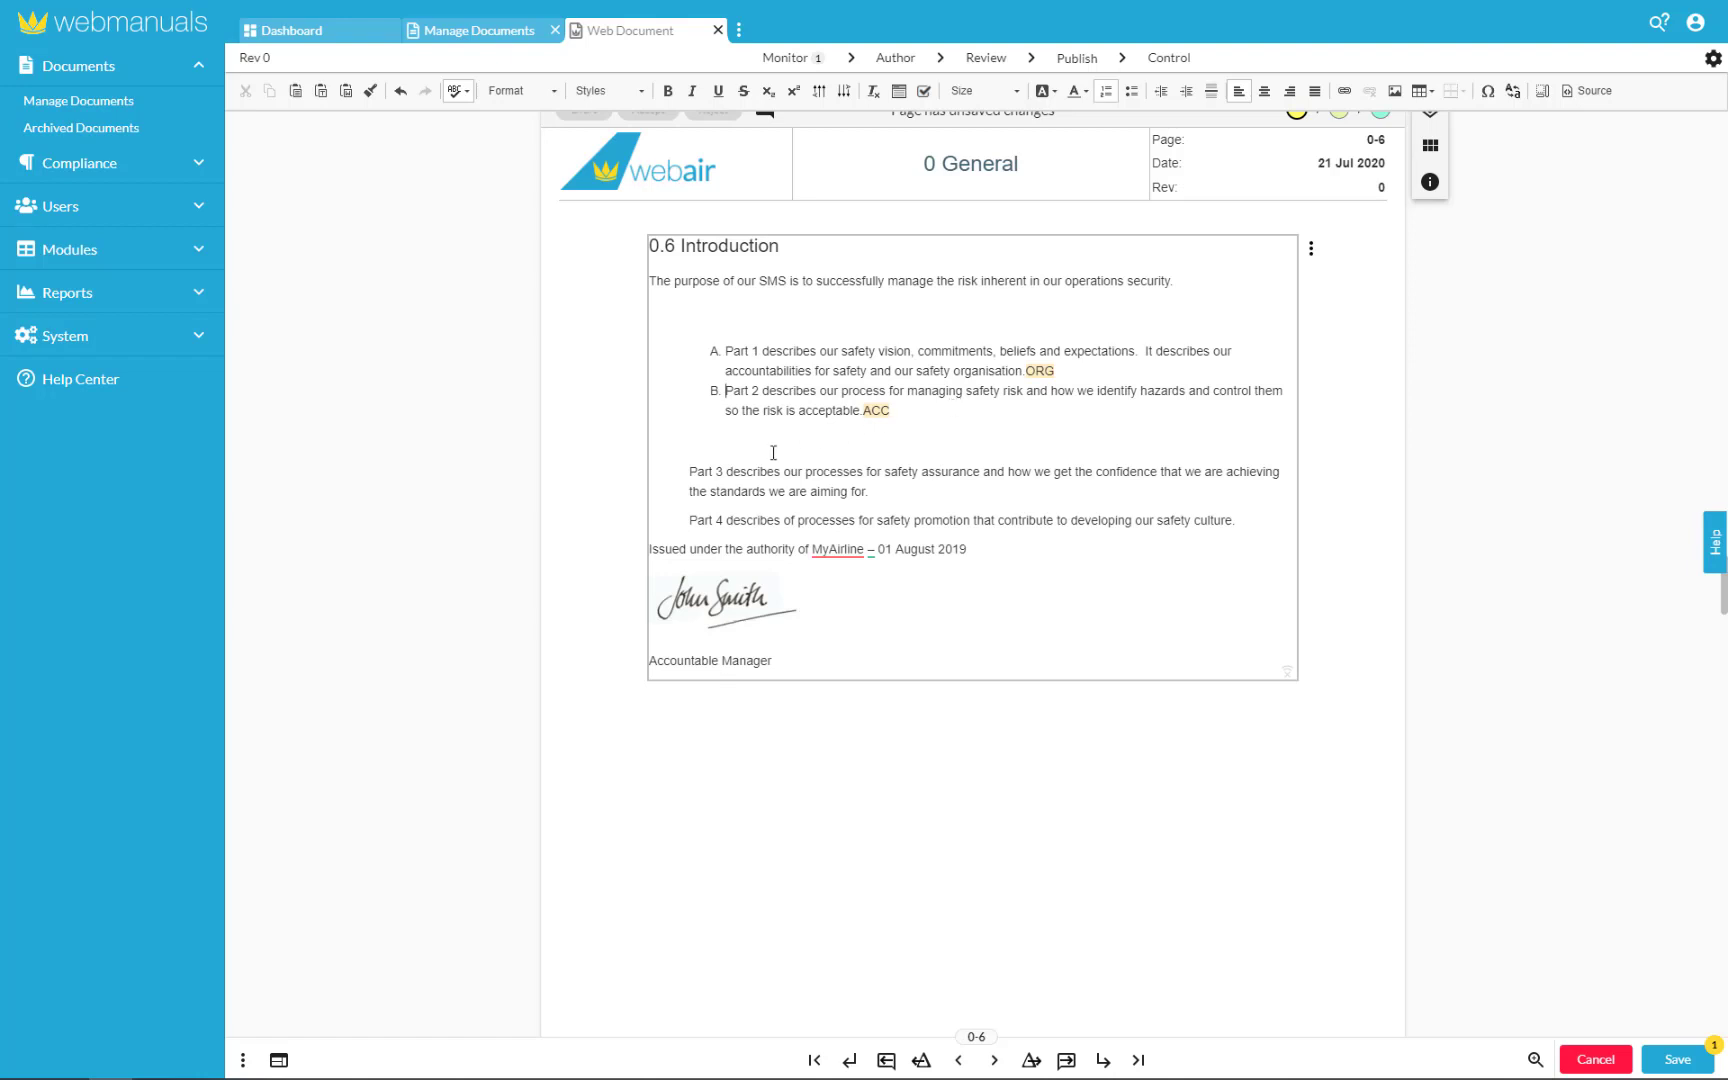
- Make the Part 3 paragraph a bulleted list item and set the bullet type to Circle
click(690, 474)
click(1133, 92)
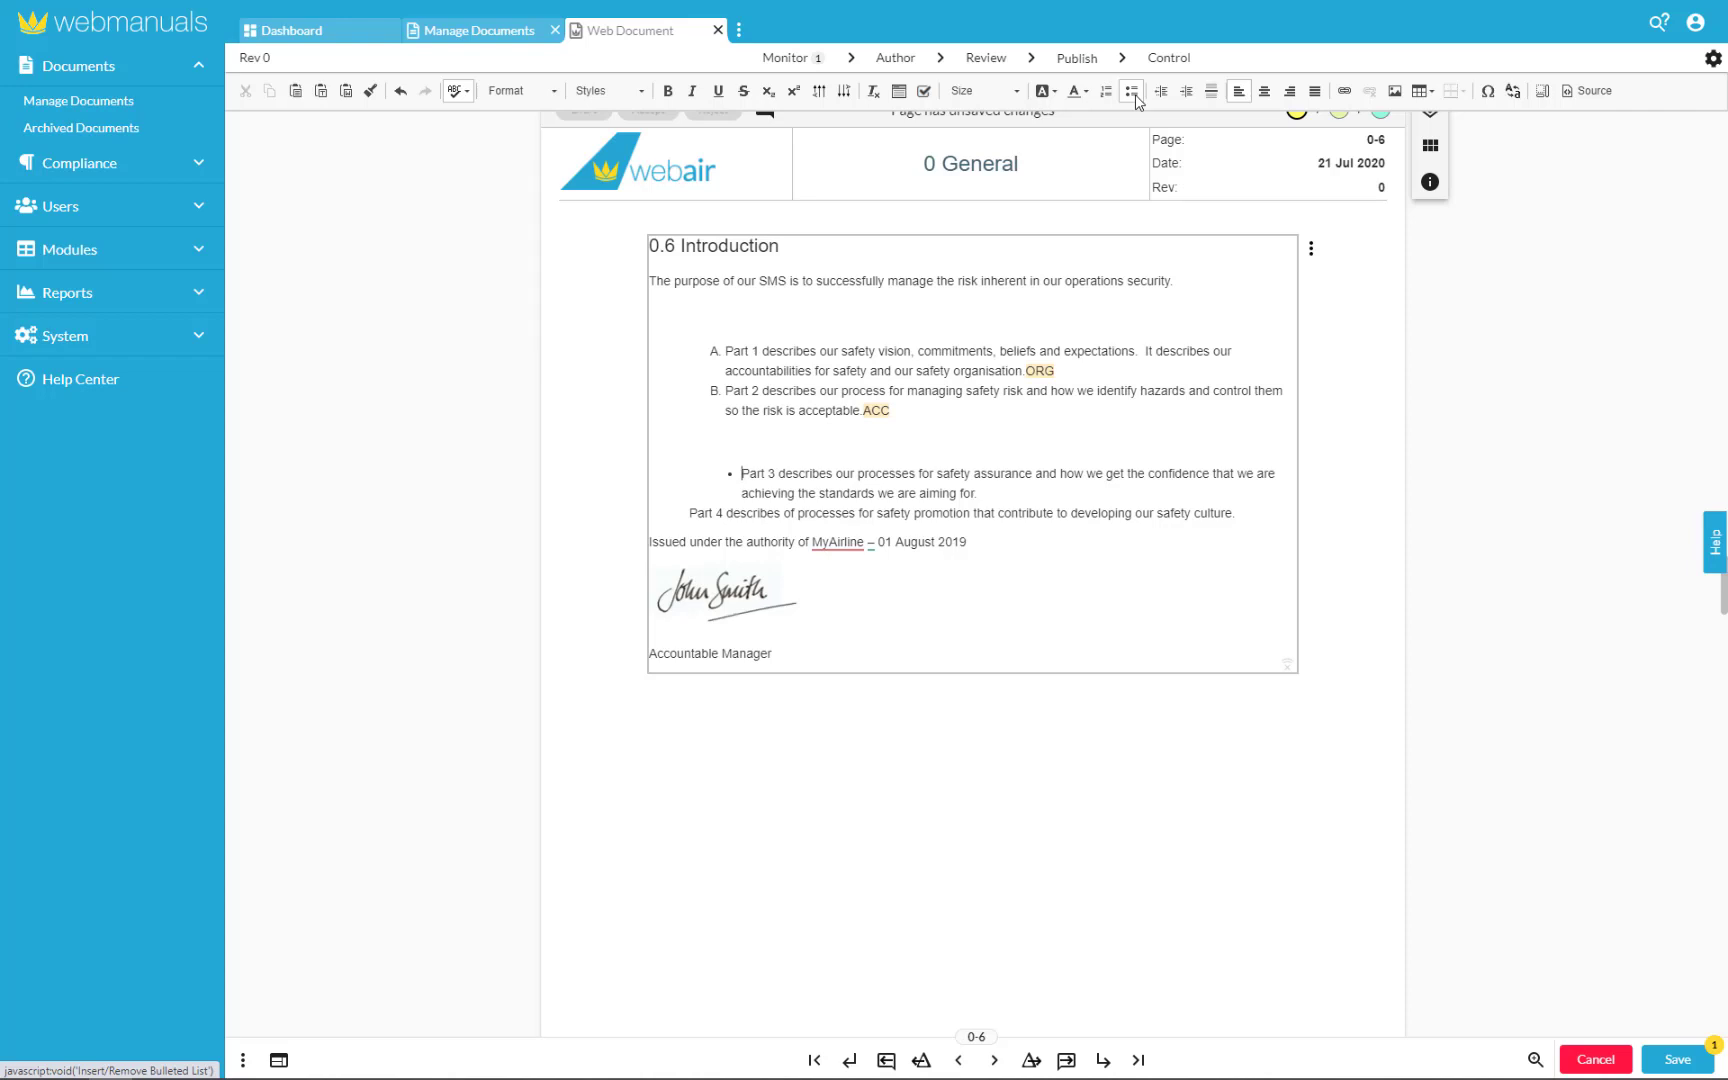
right_click(730, 479)
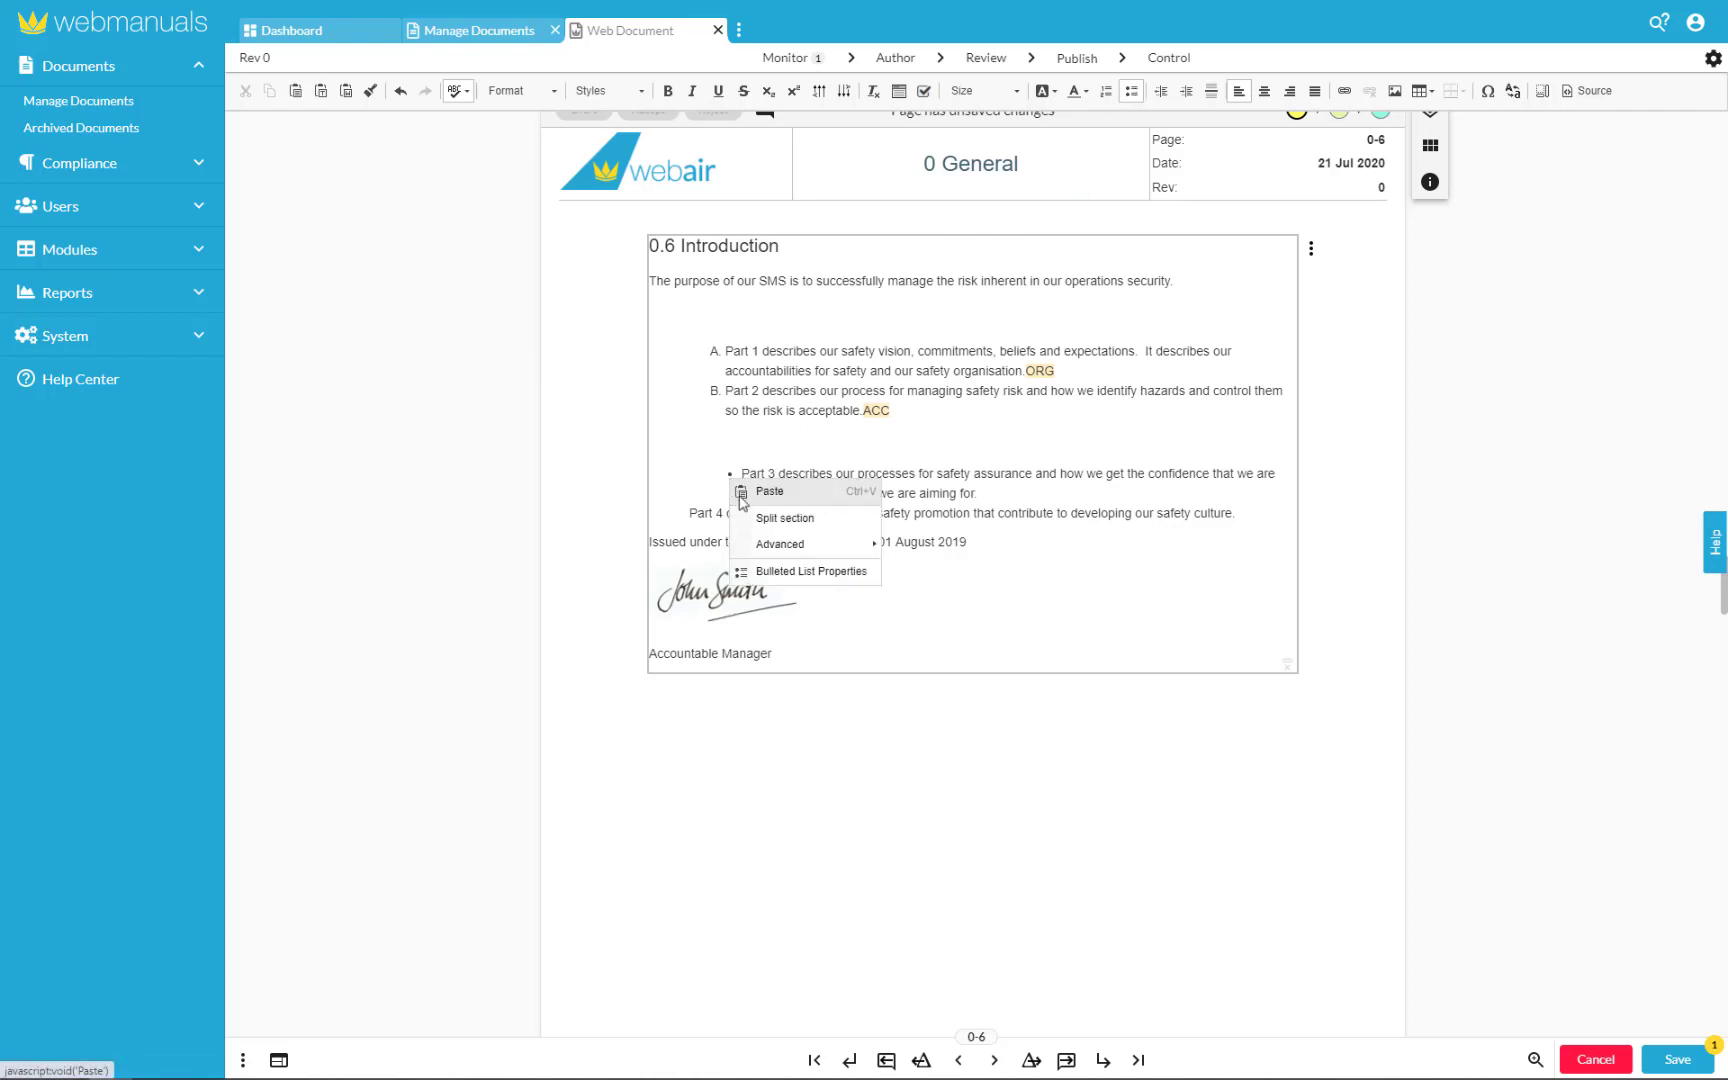
click(787, 578)
click(835, 552)
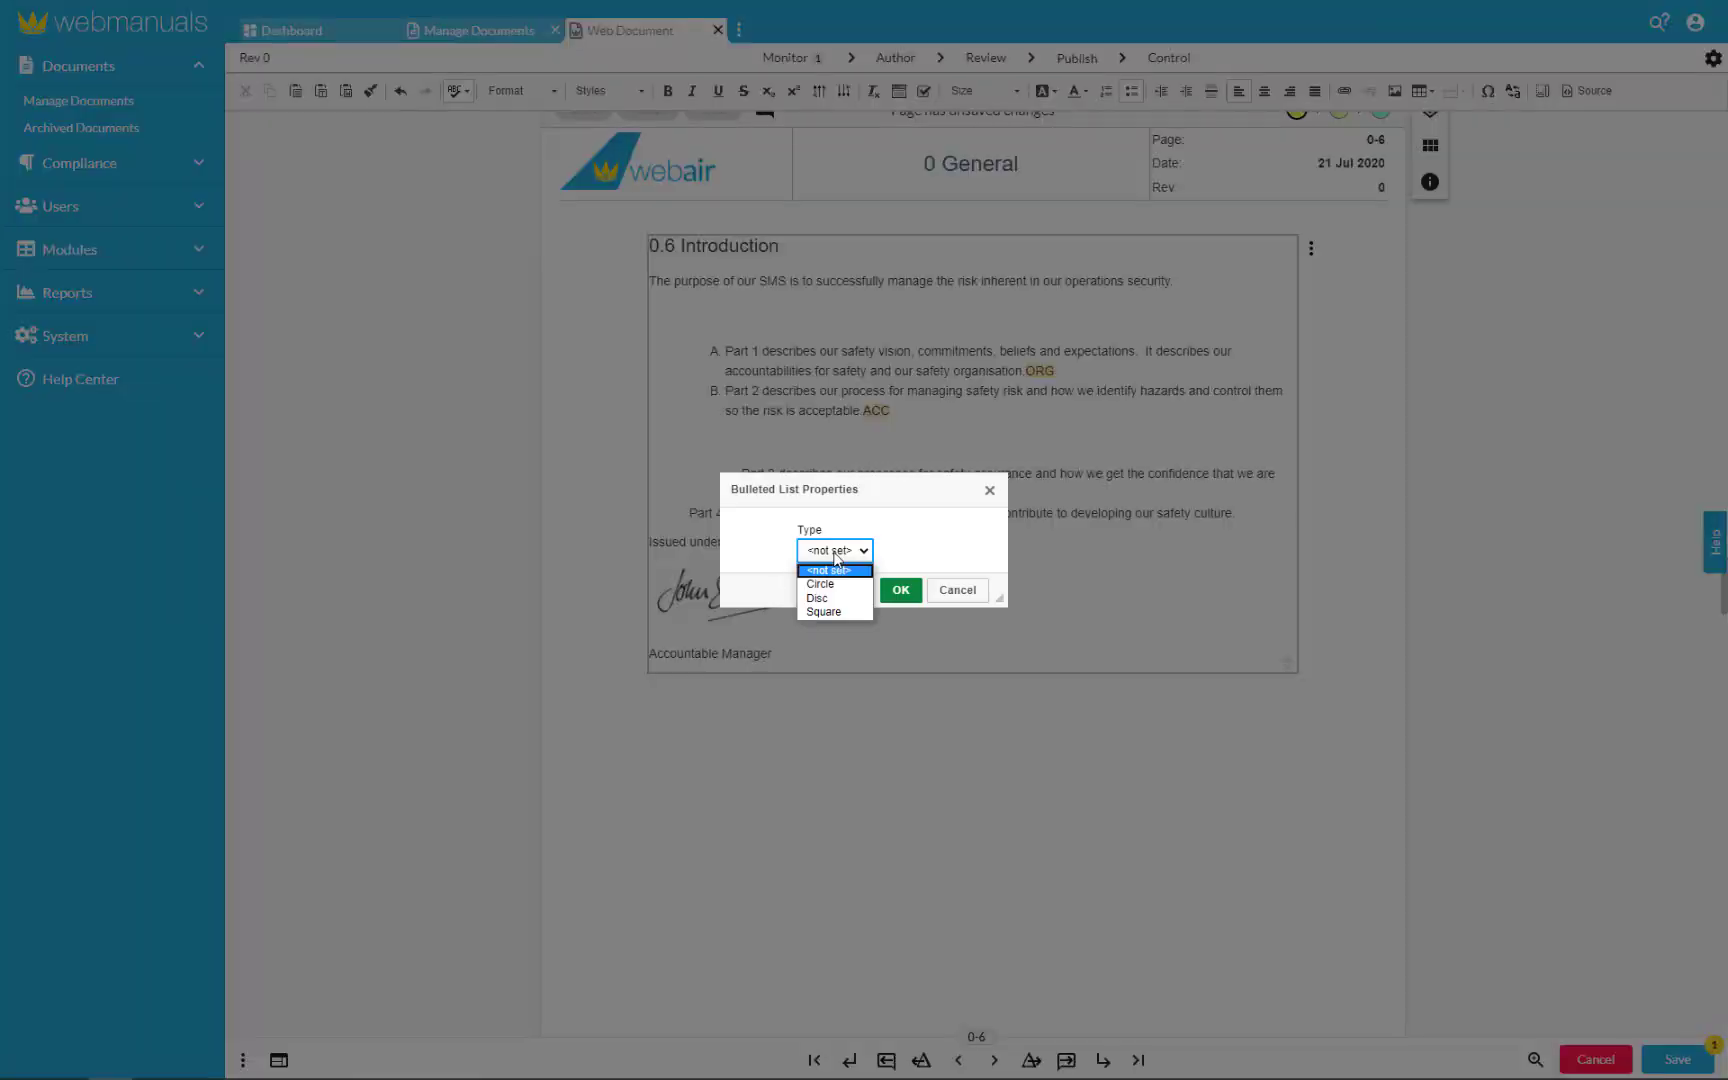
key(Down)
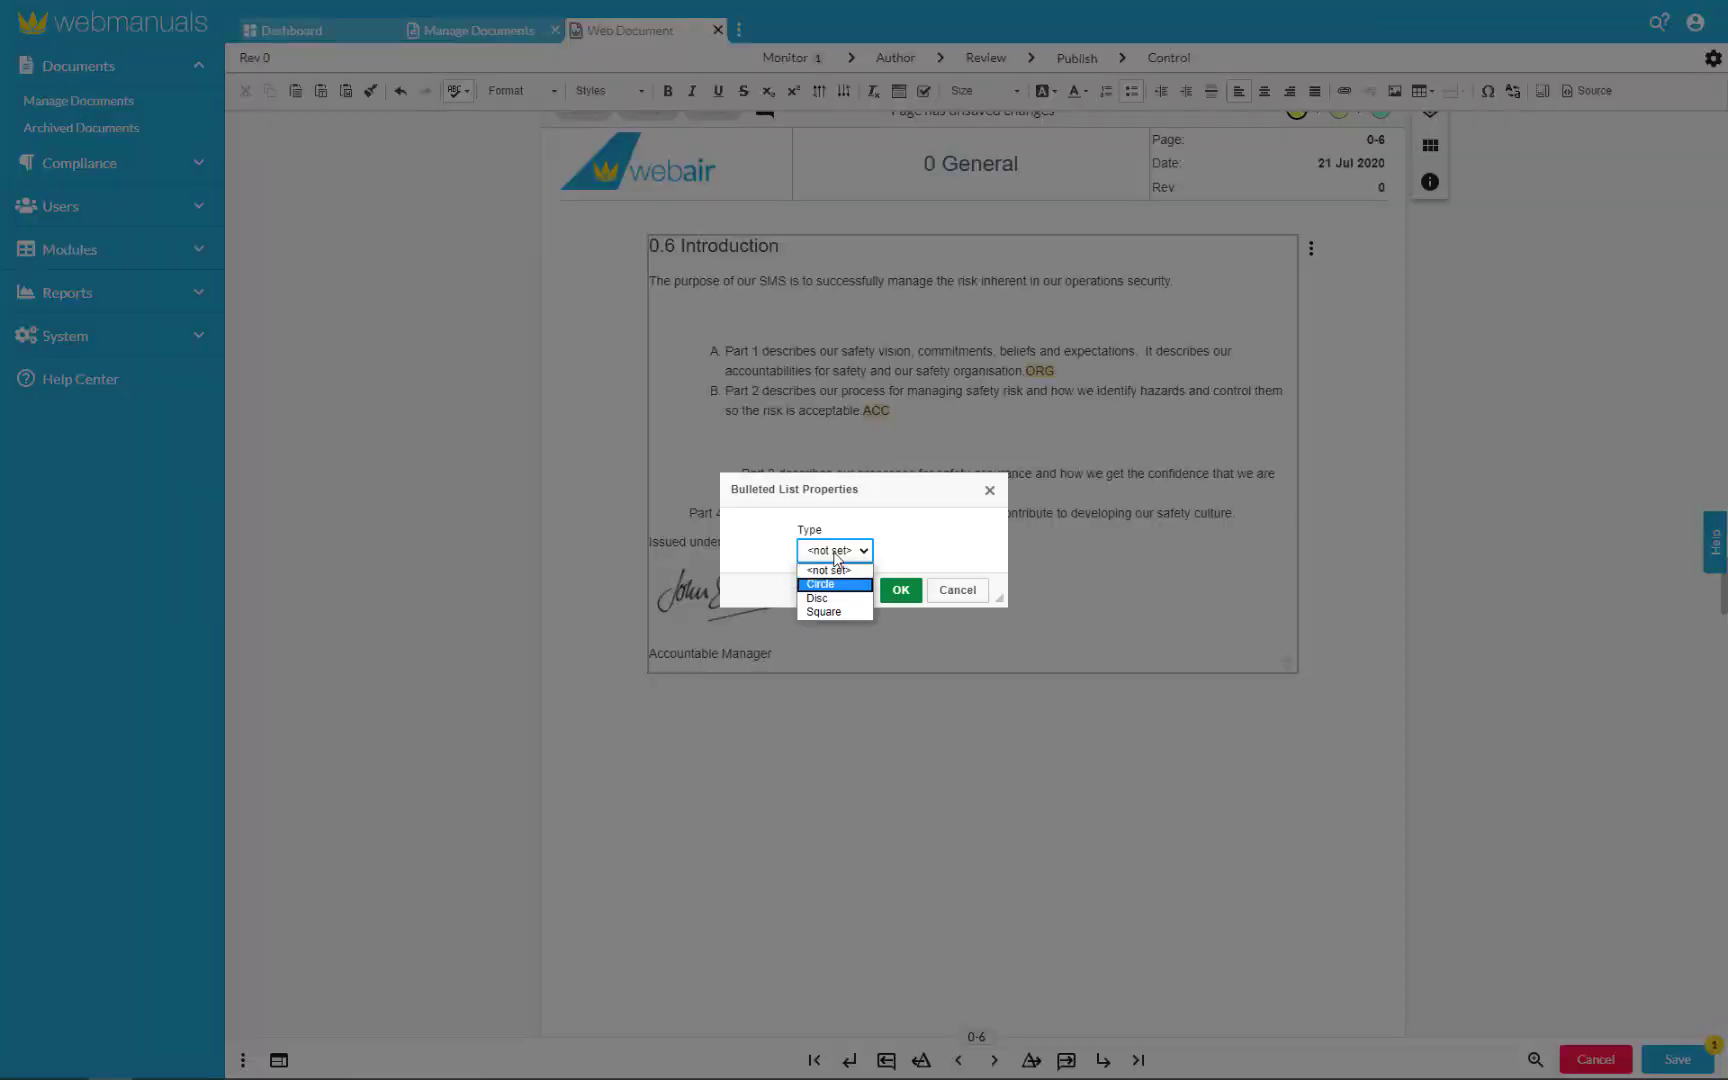
key(Down)
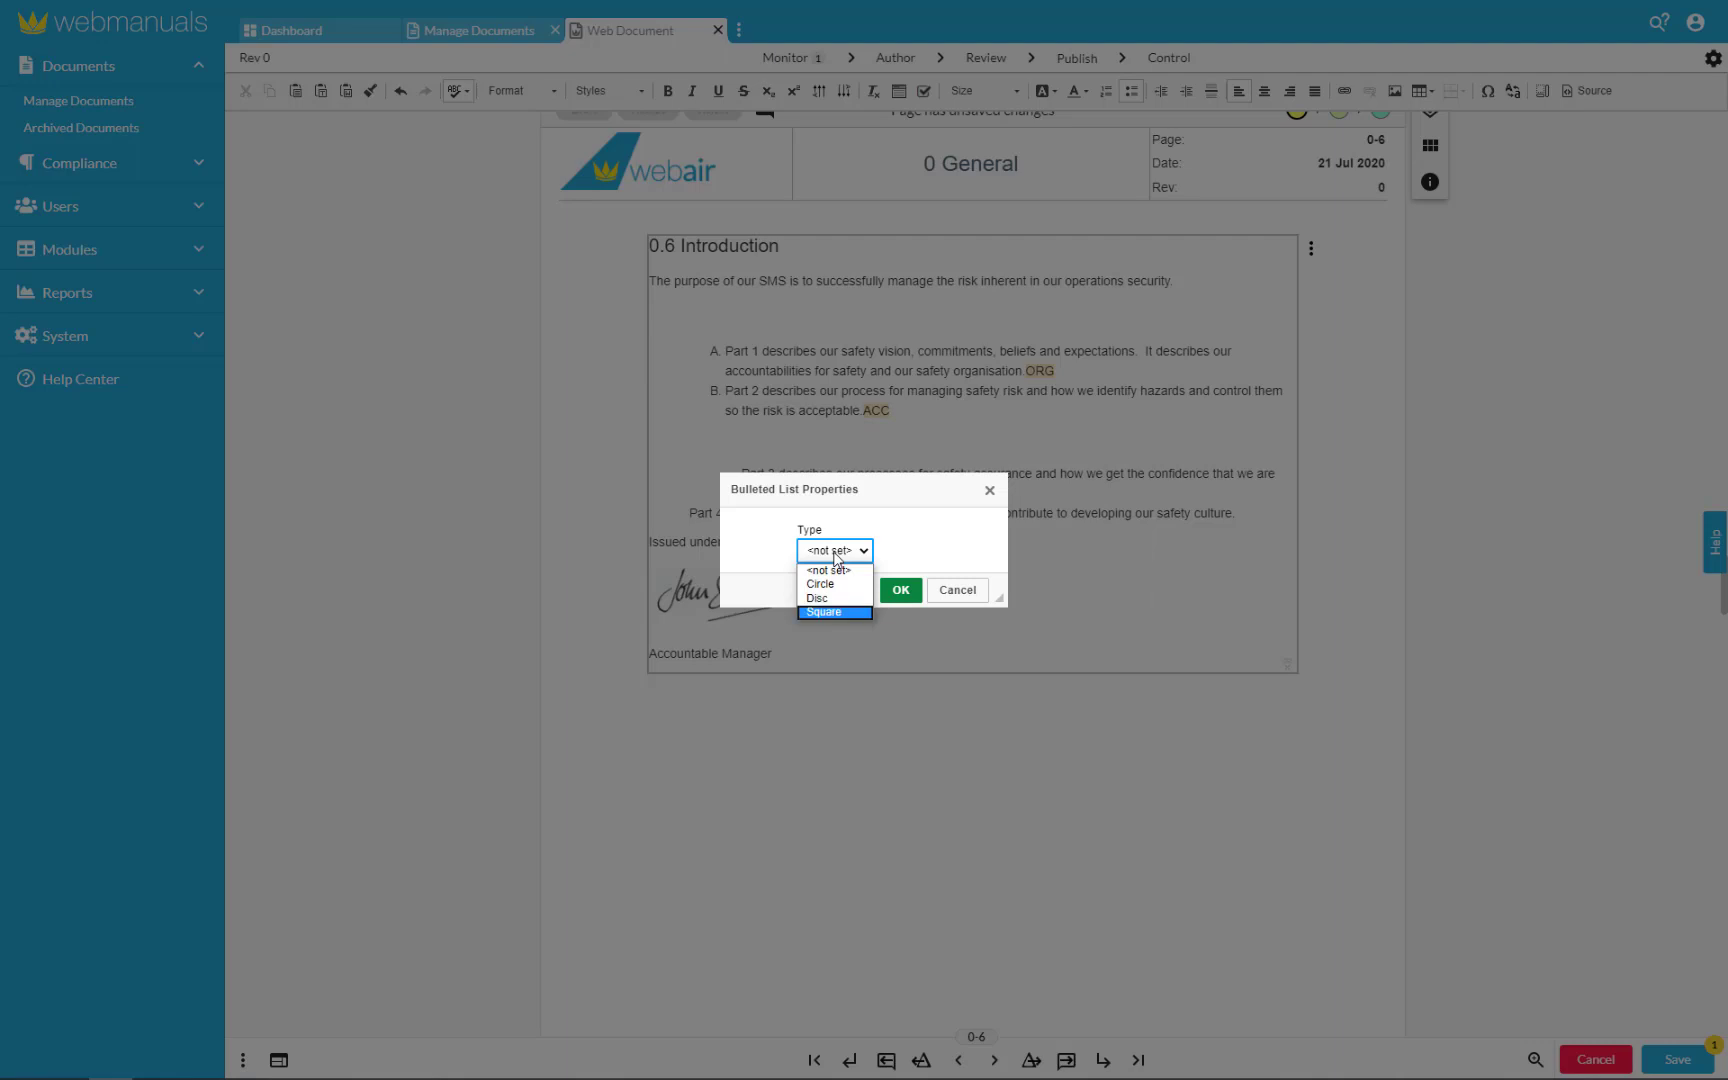
click(849, 584)
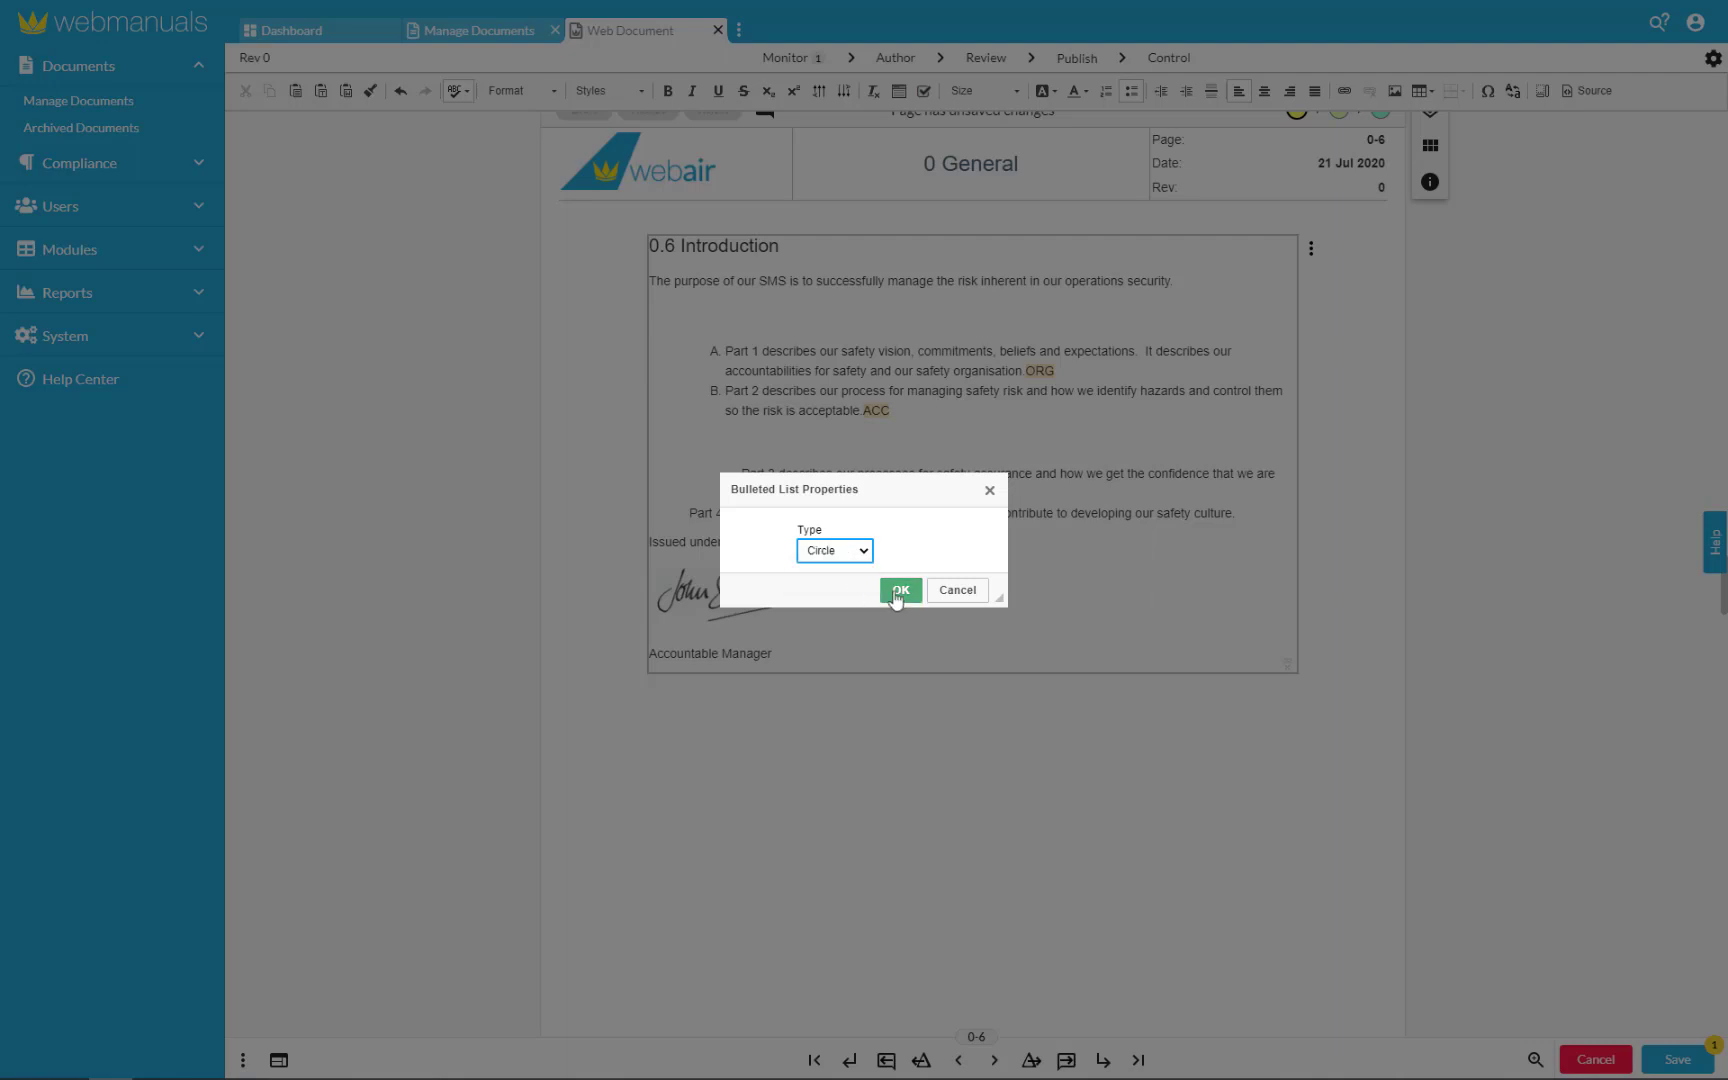
click(900, 590)
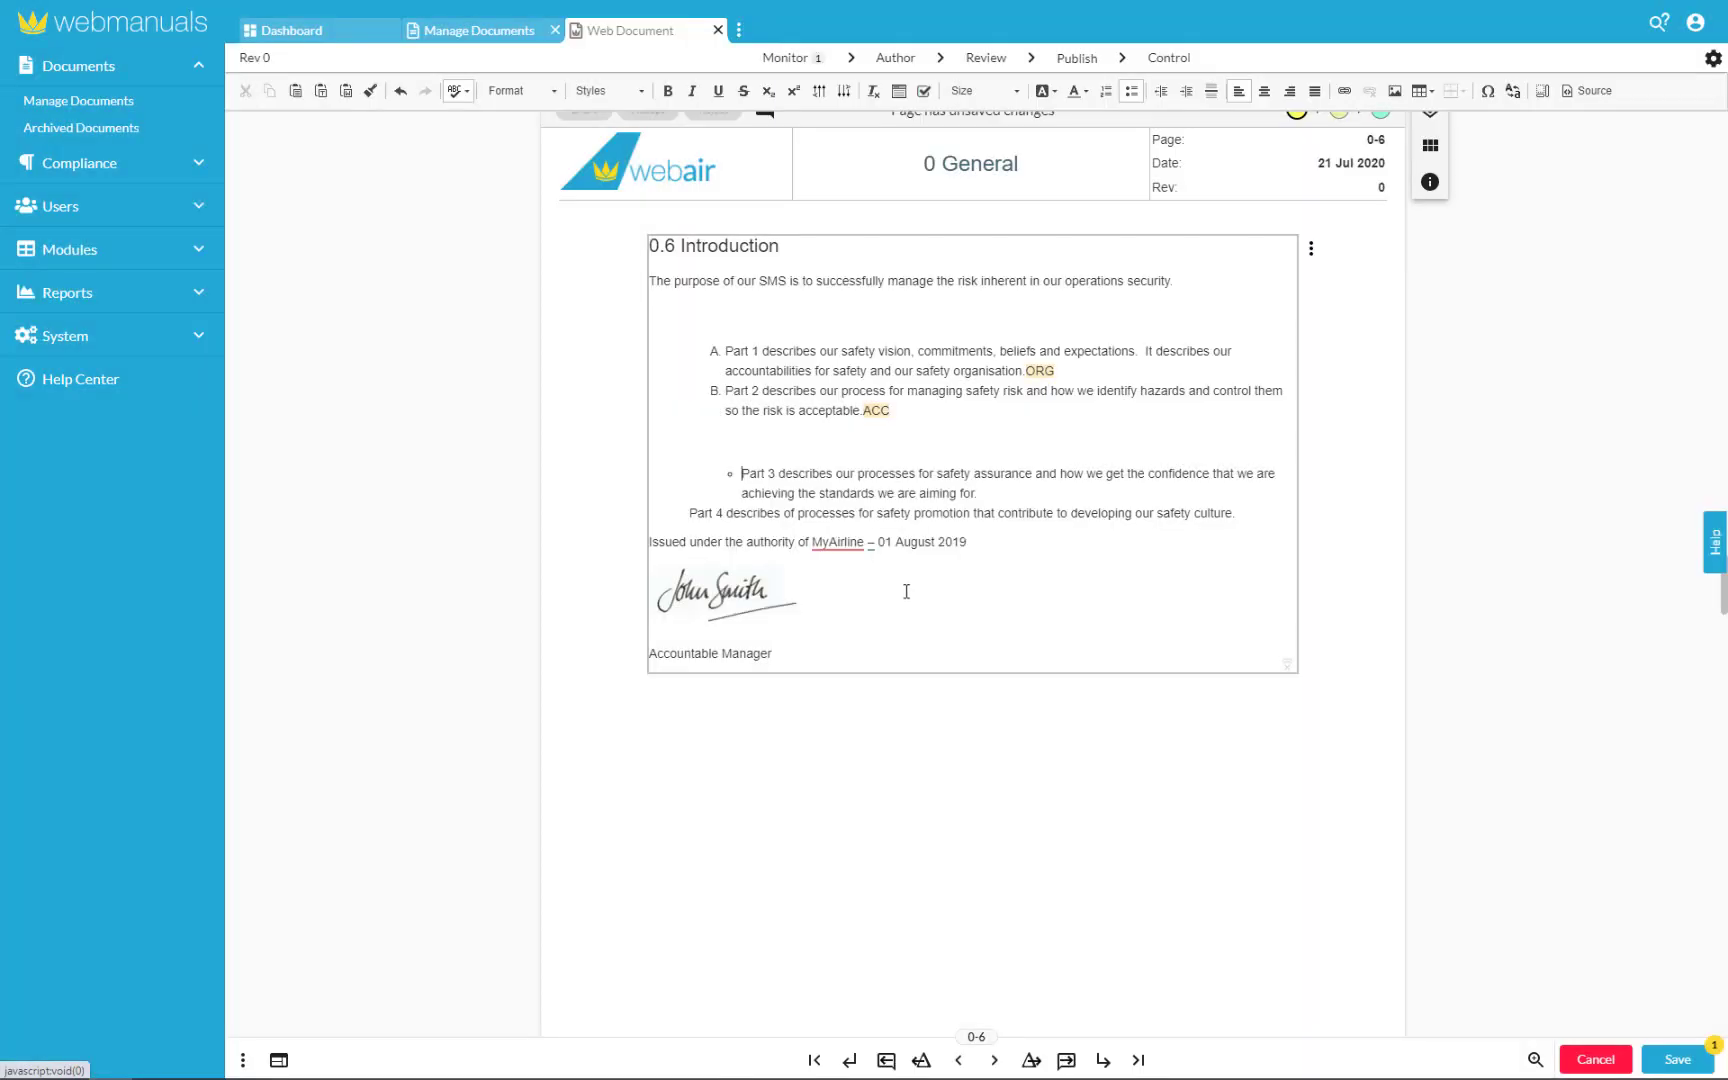
- Add the Part 4 paragraph to the bulleted list as its second item
click(692, 513)
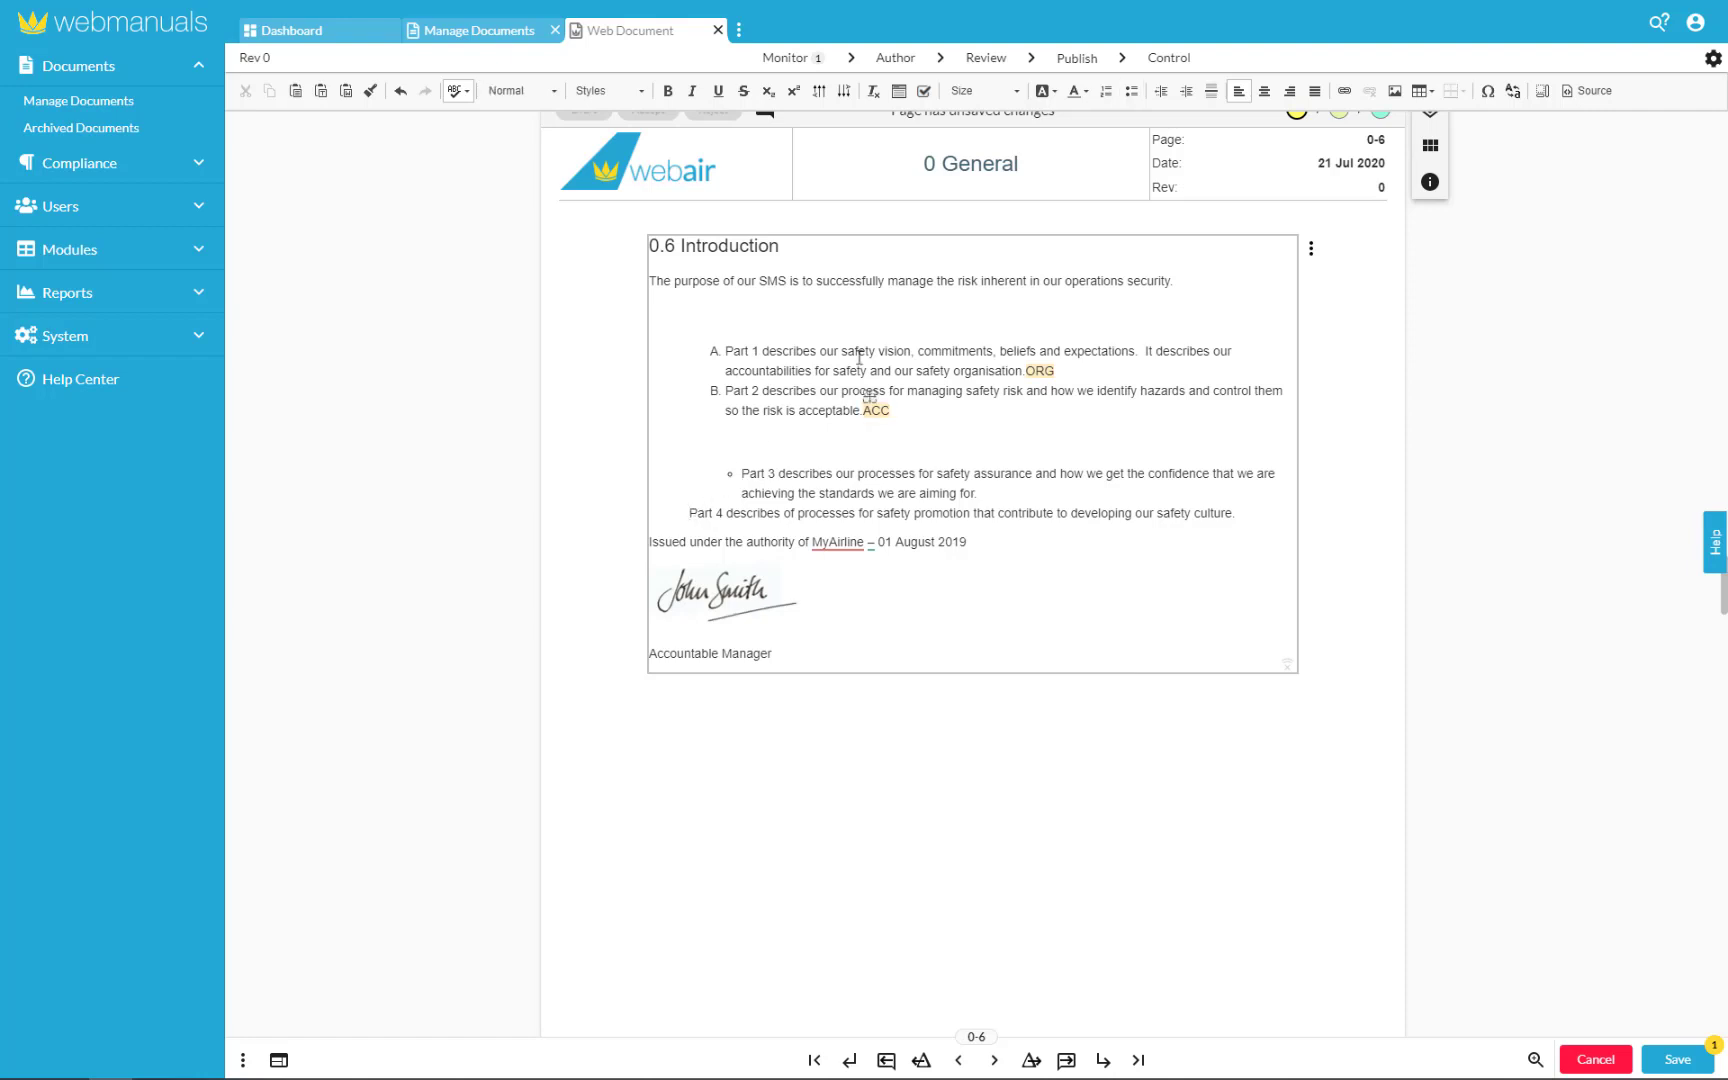
click(1133, 94)
click(951, 578)
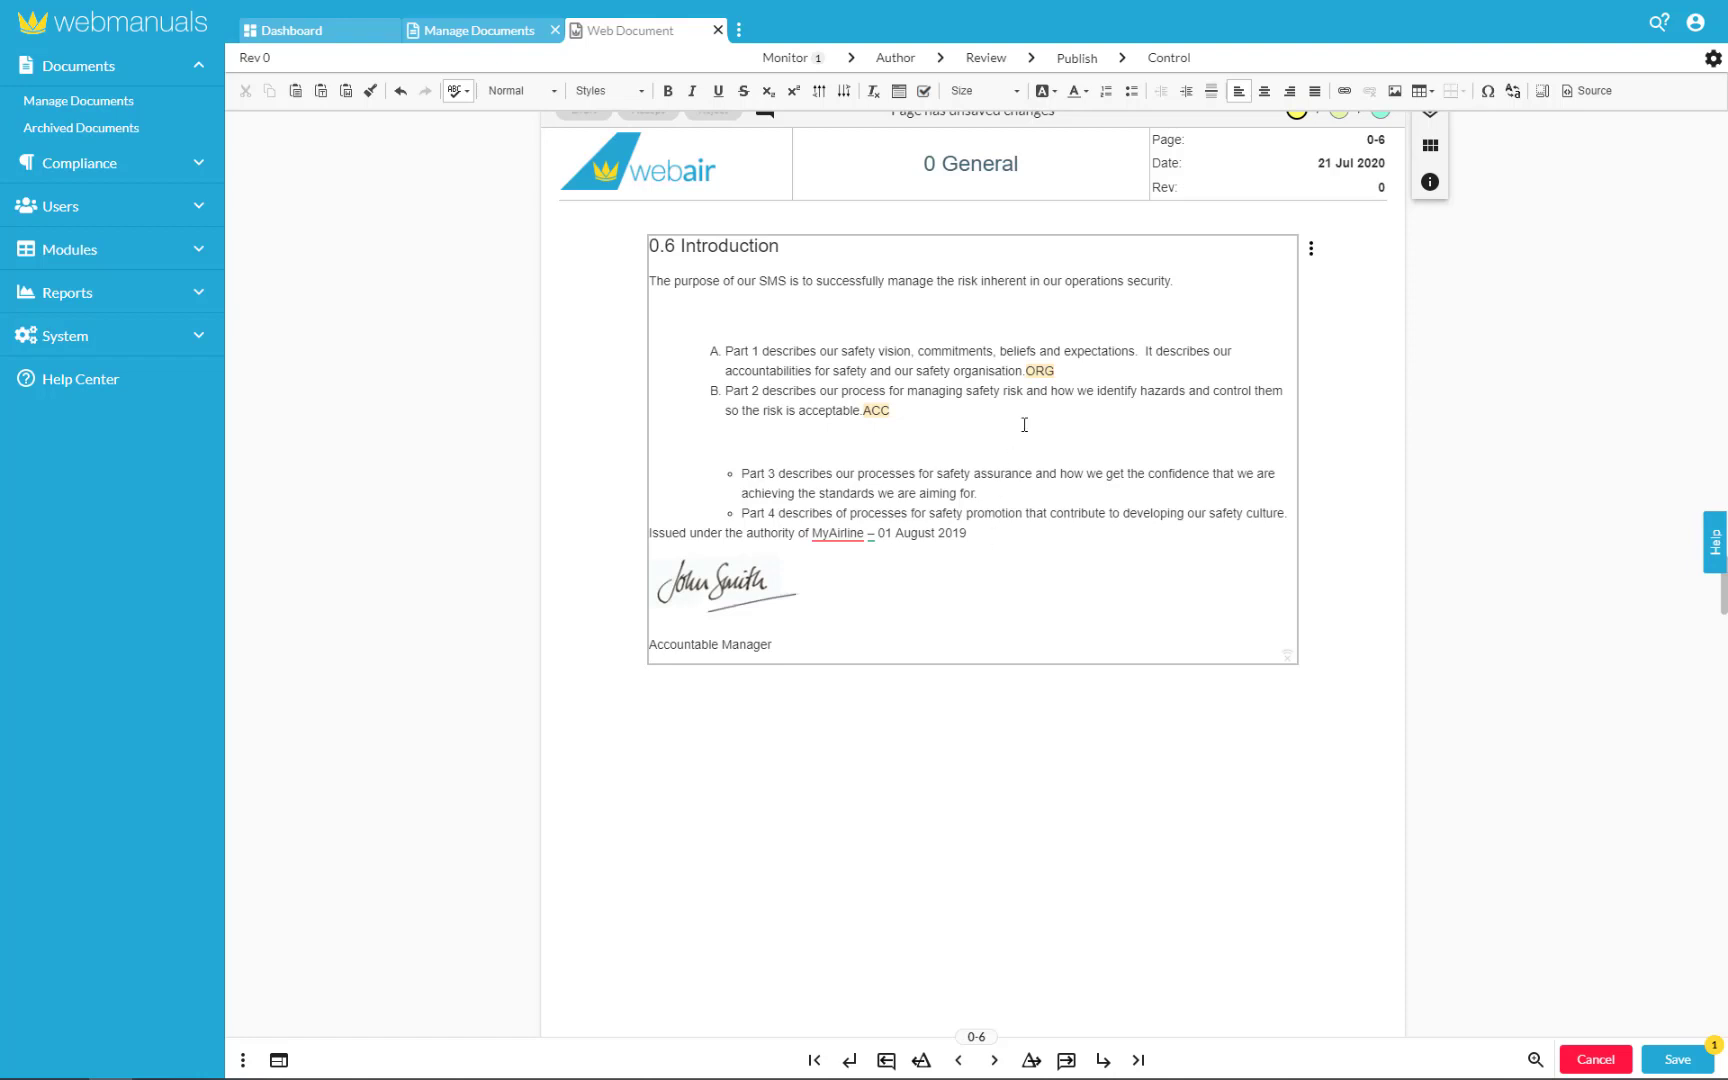
- Link the text "operations security." to page "1-2 - Safety Accountabilities" of the web document Original as a controlled link
drag(1065, 281, 1176, 286)
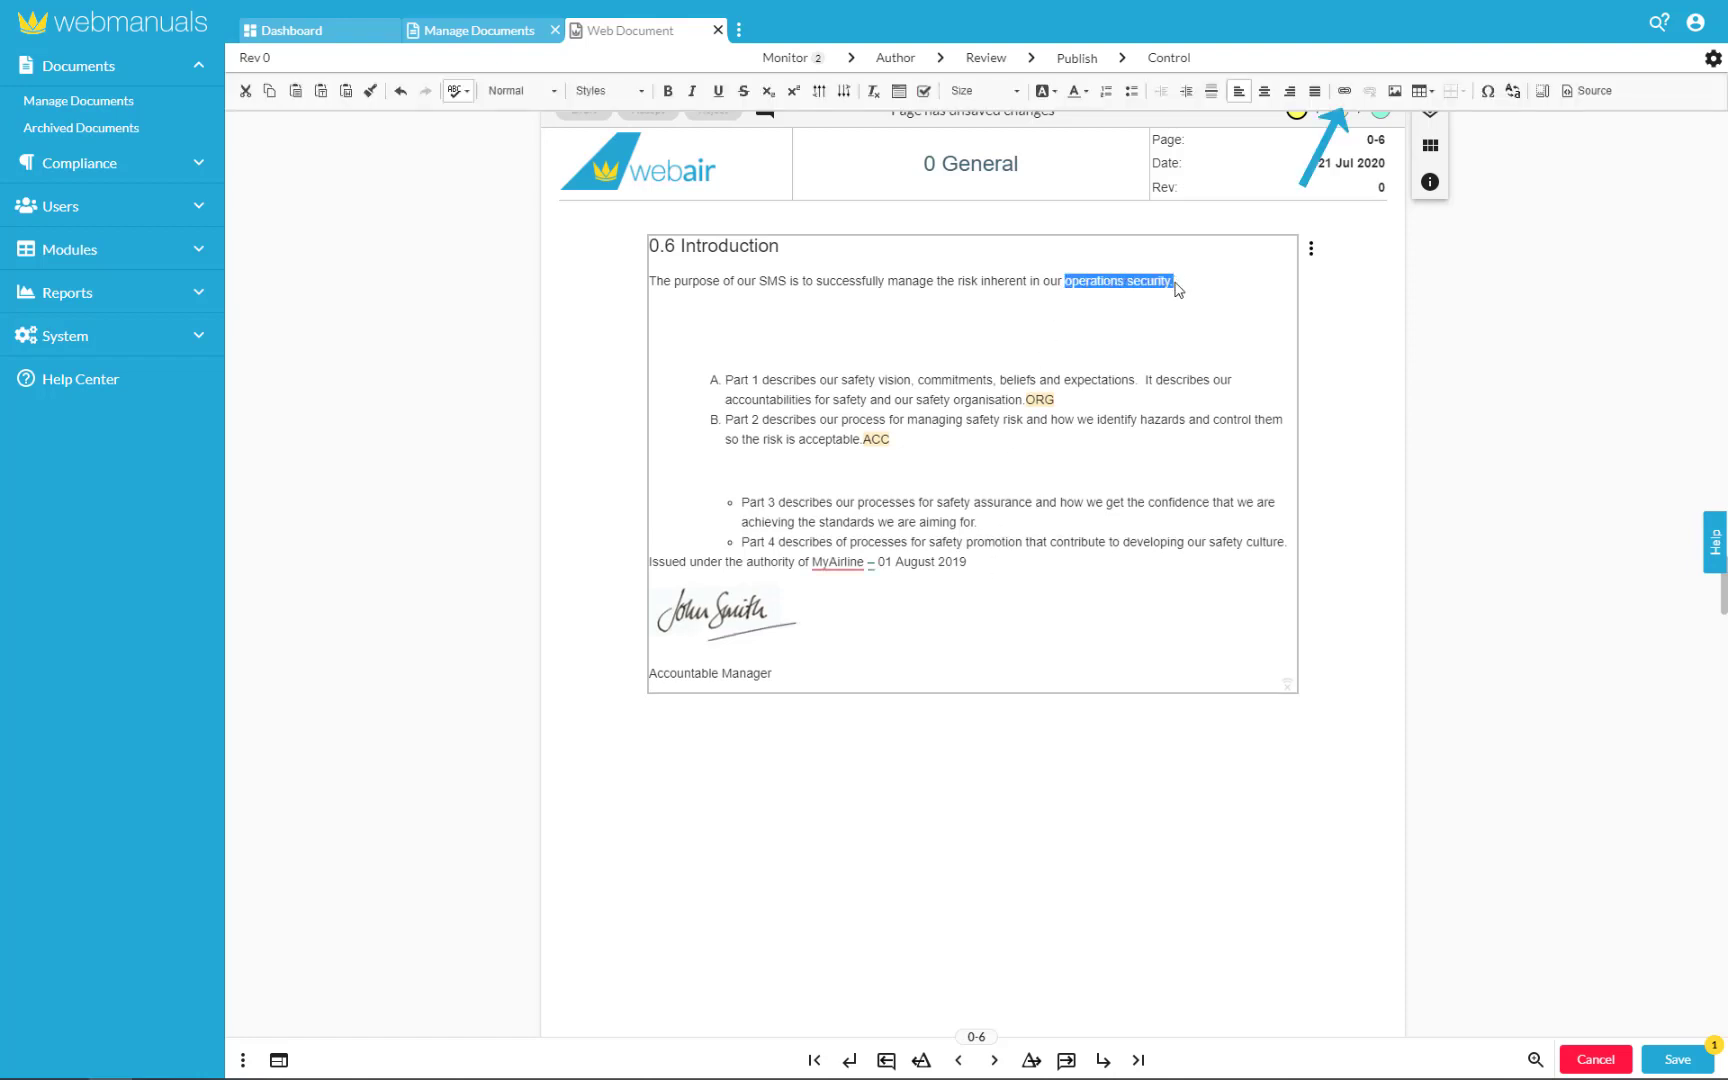
click(1344, 91)
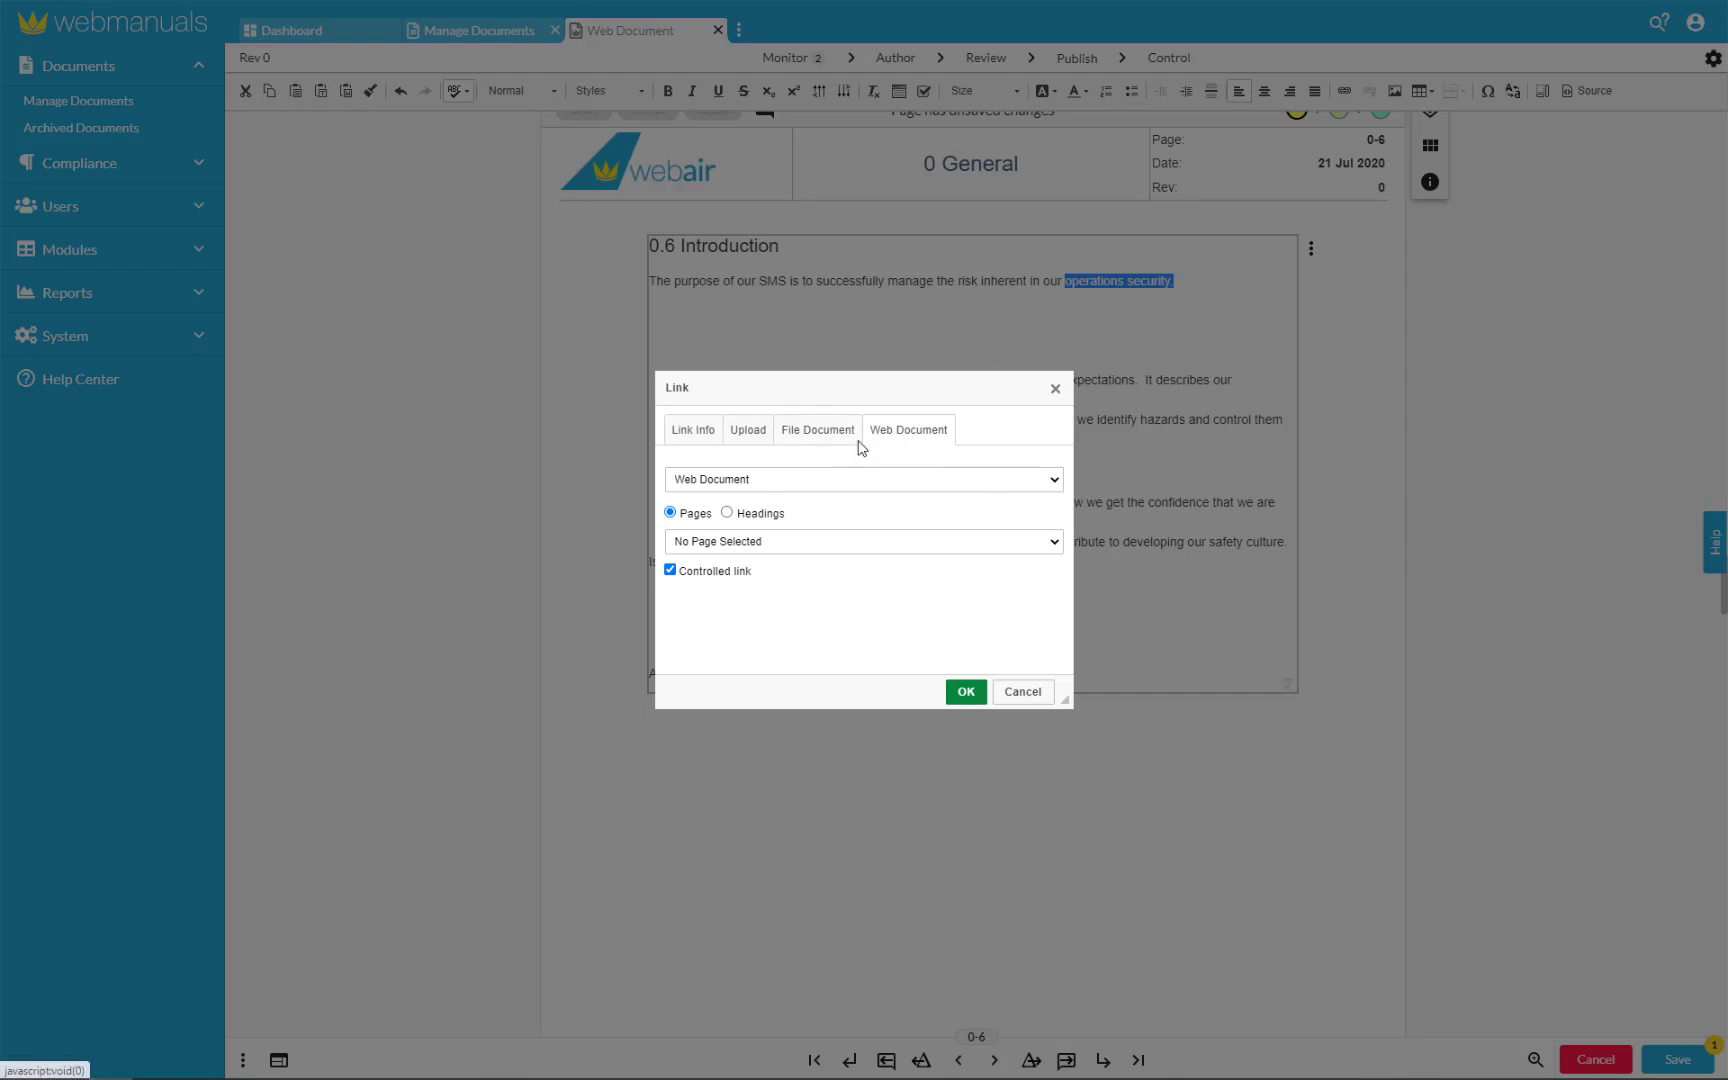
click(822, 438)
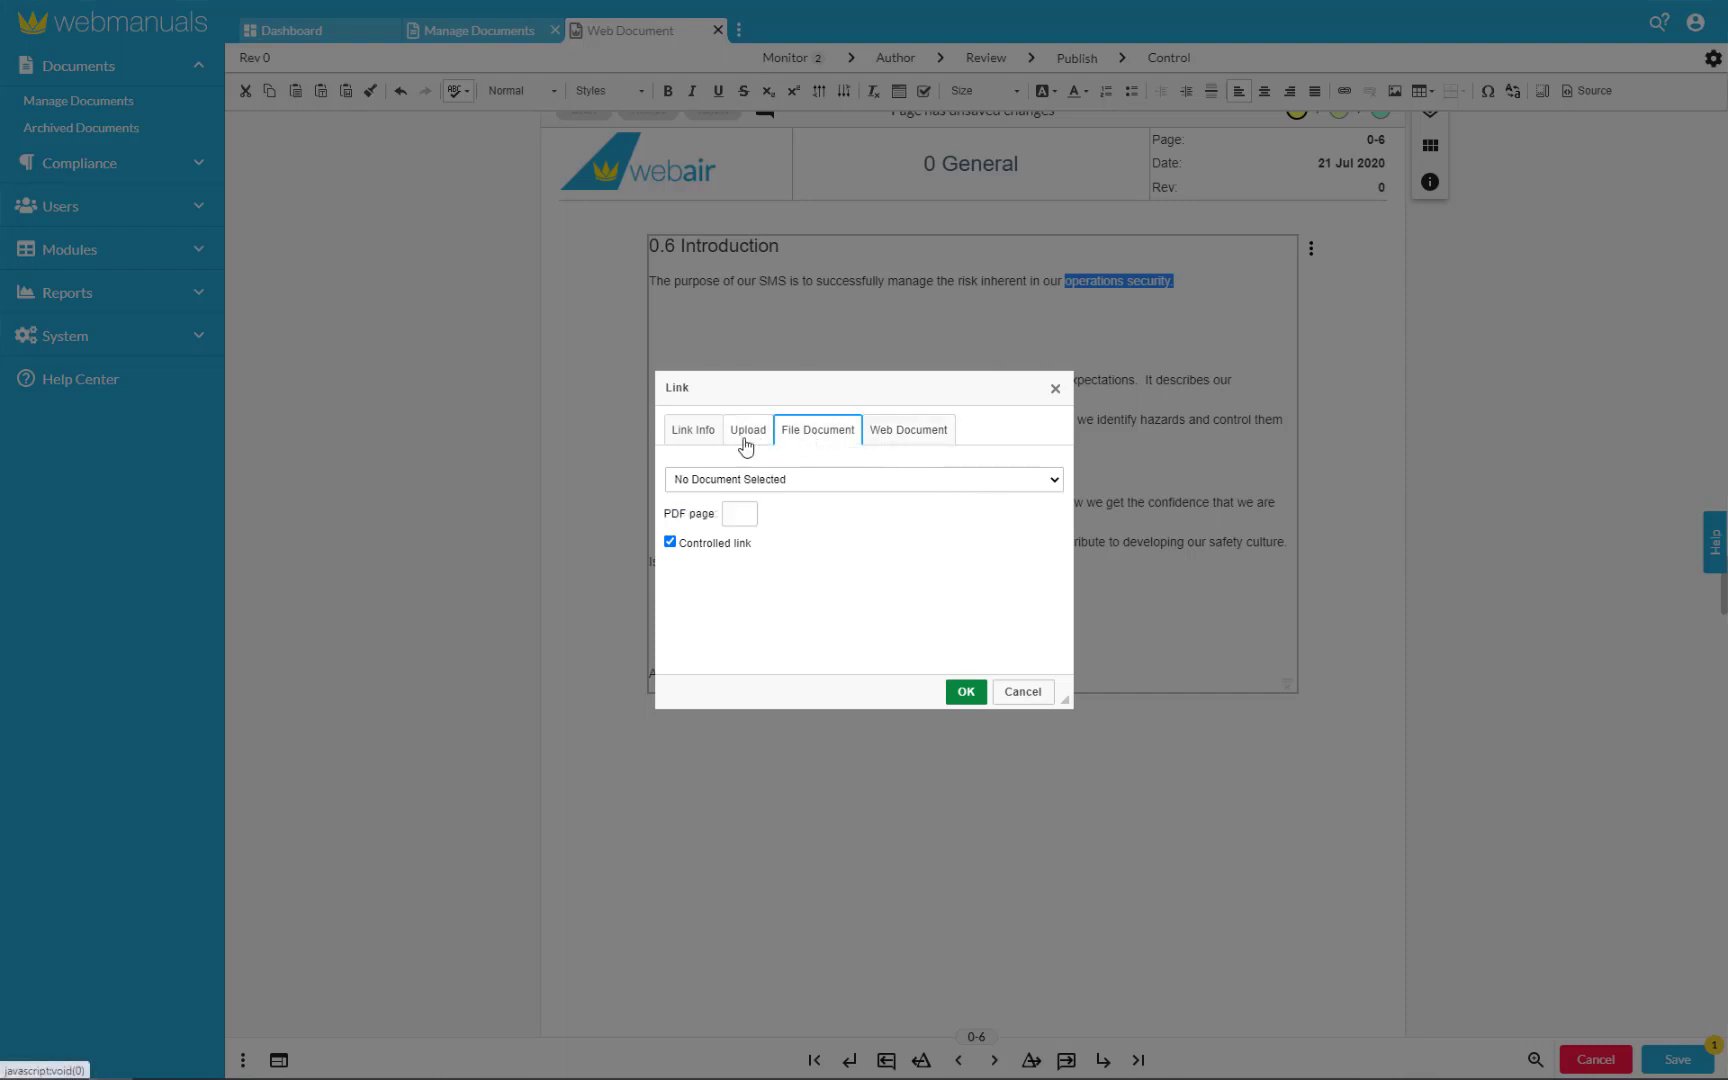
click(745, 444)
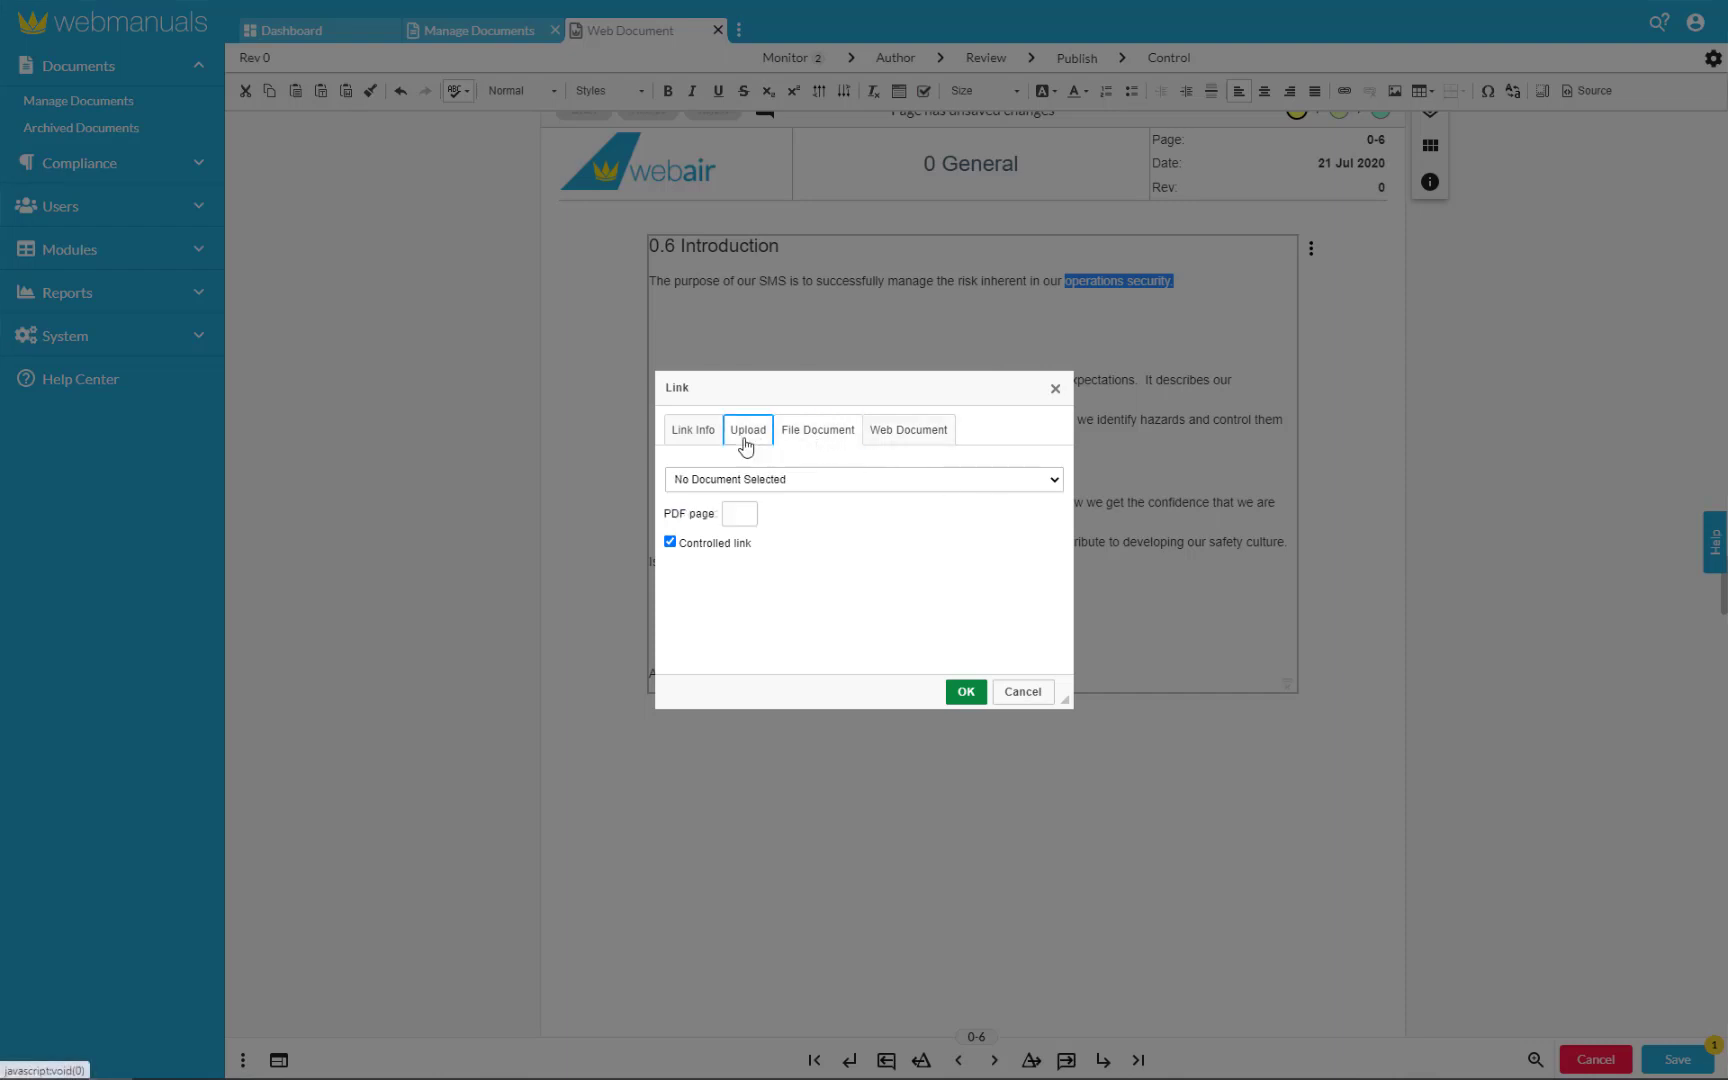
click(695, 440)
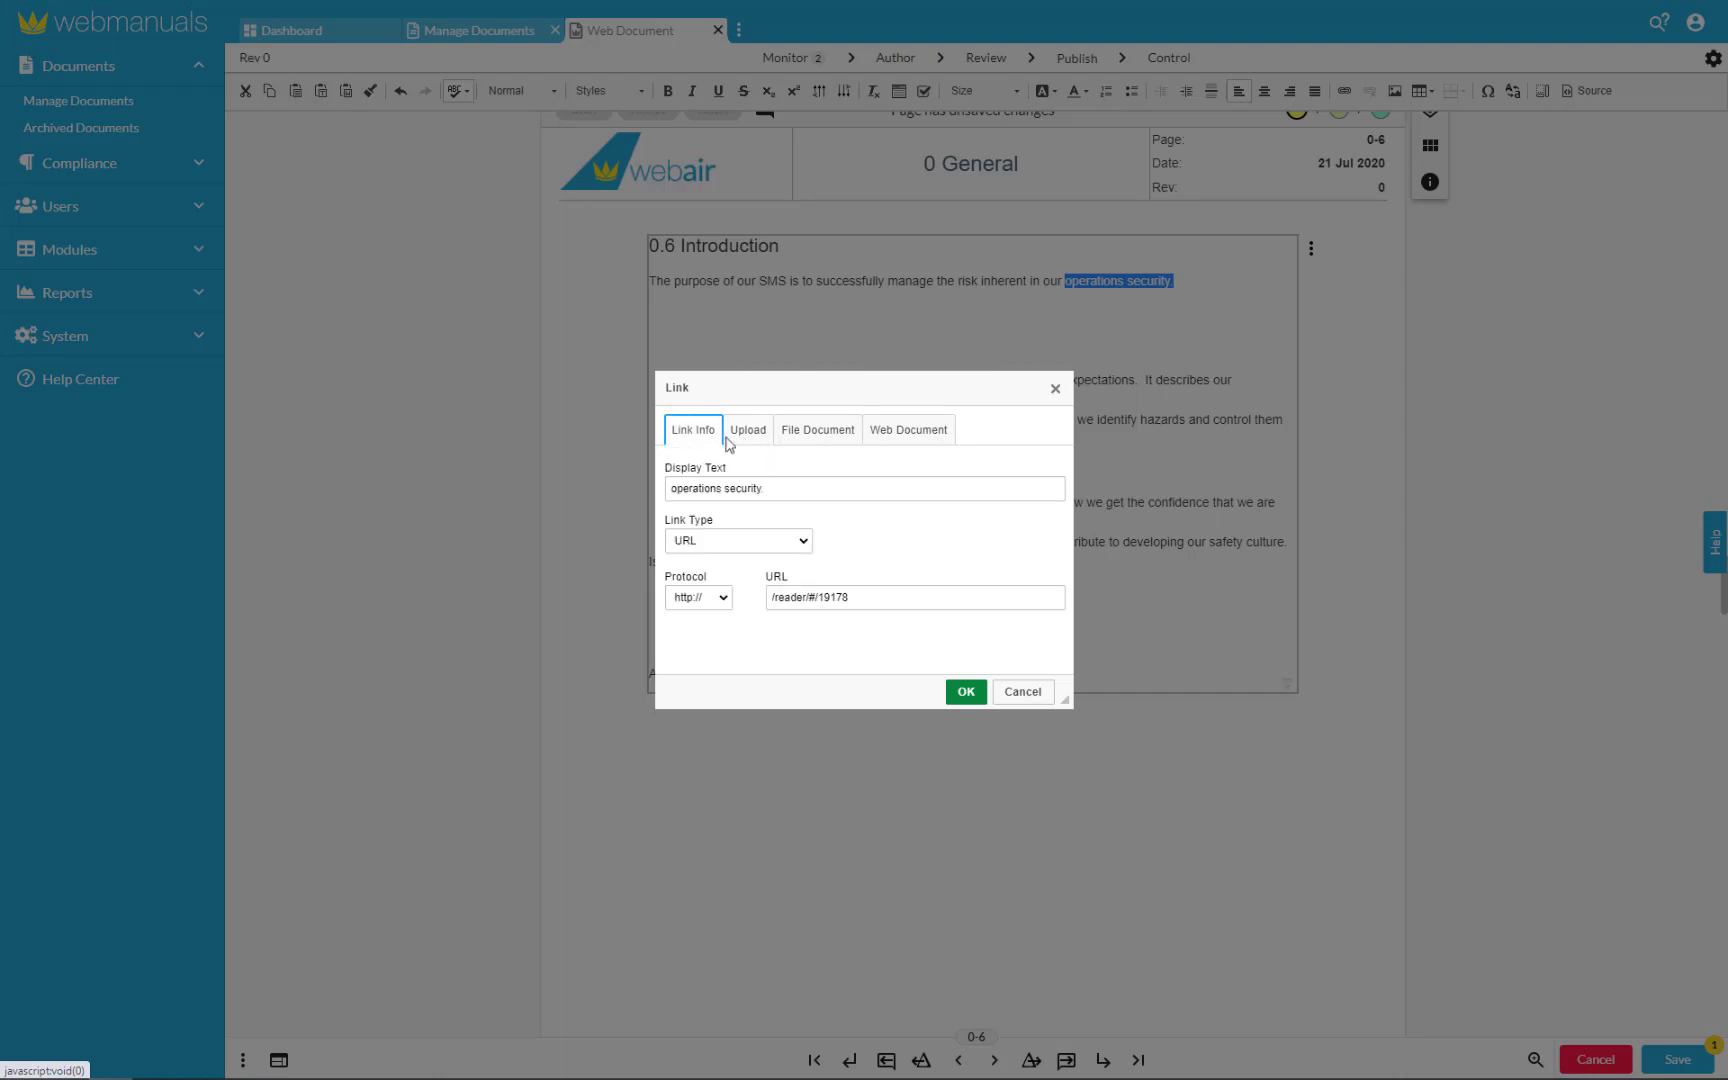
click(925, 441)
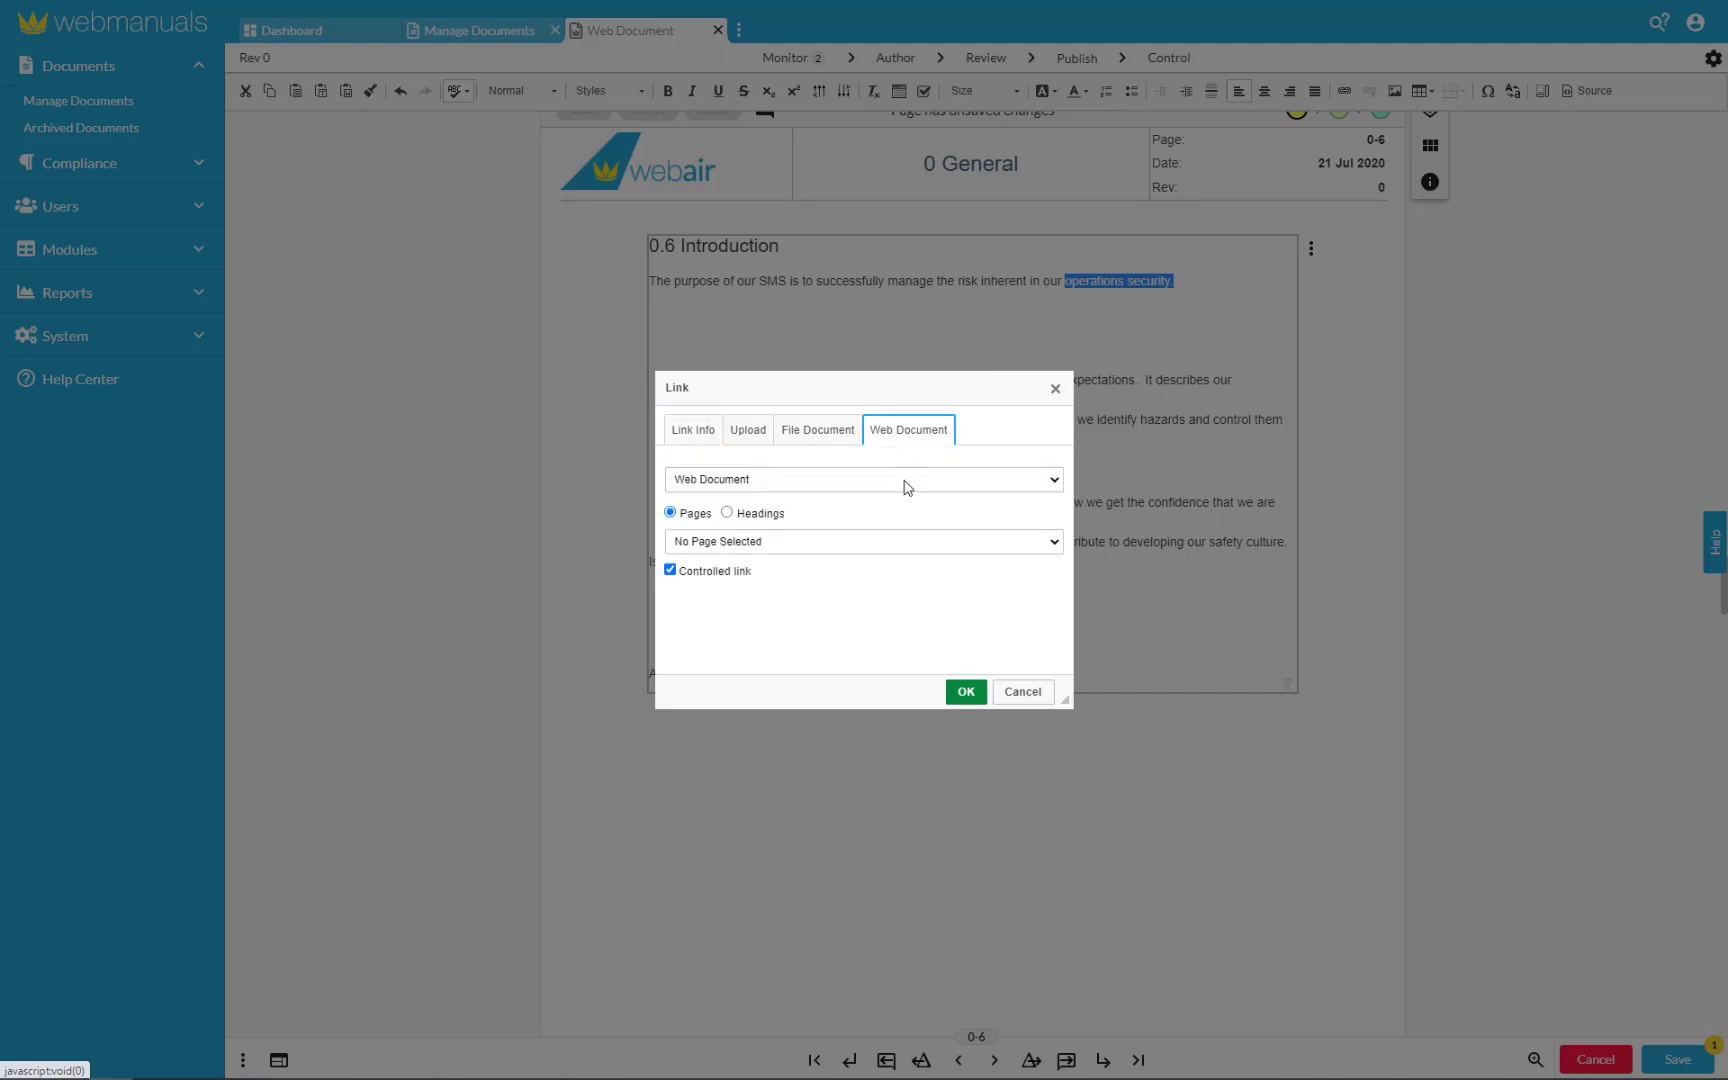
click(907, 480)
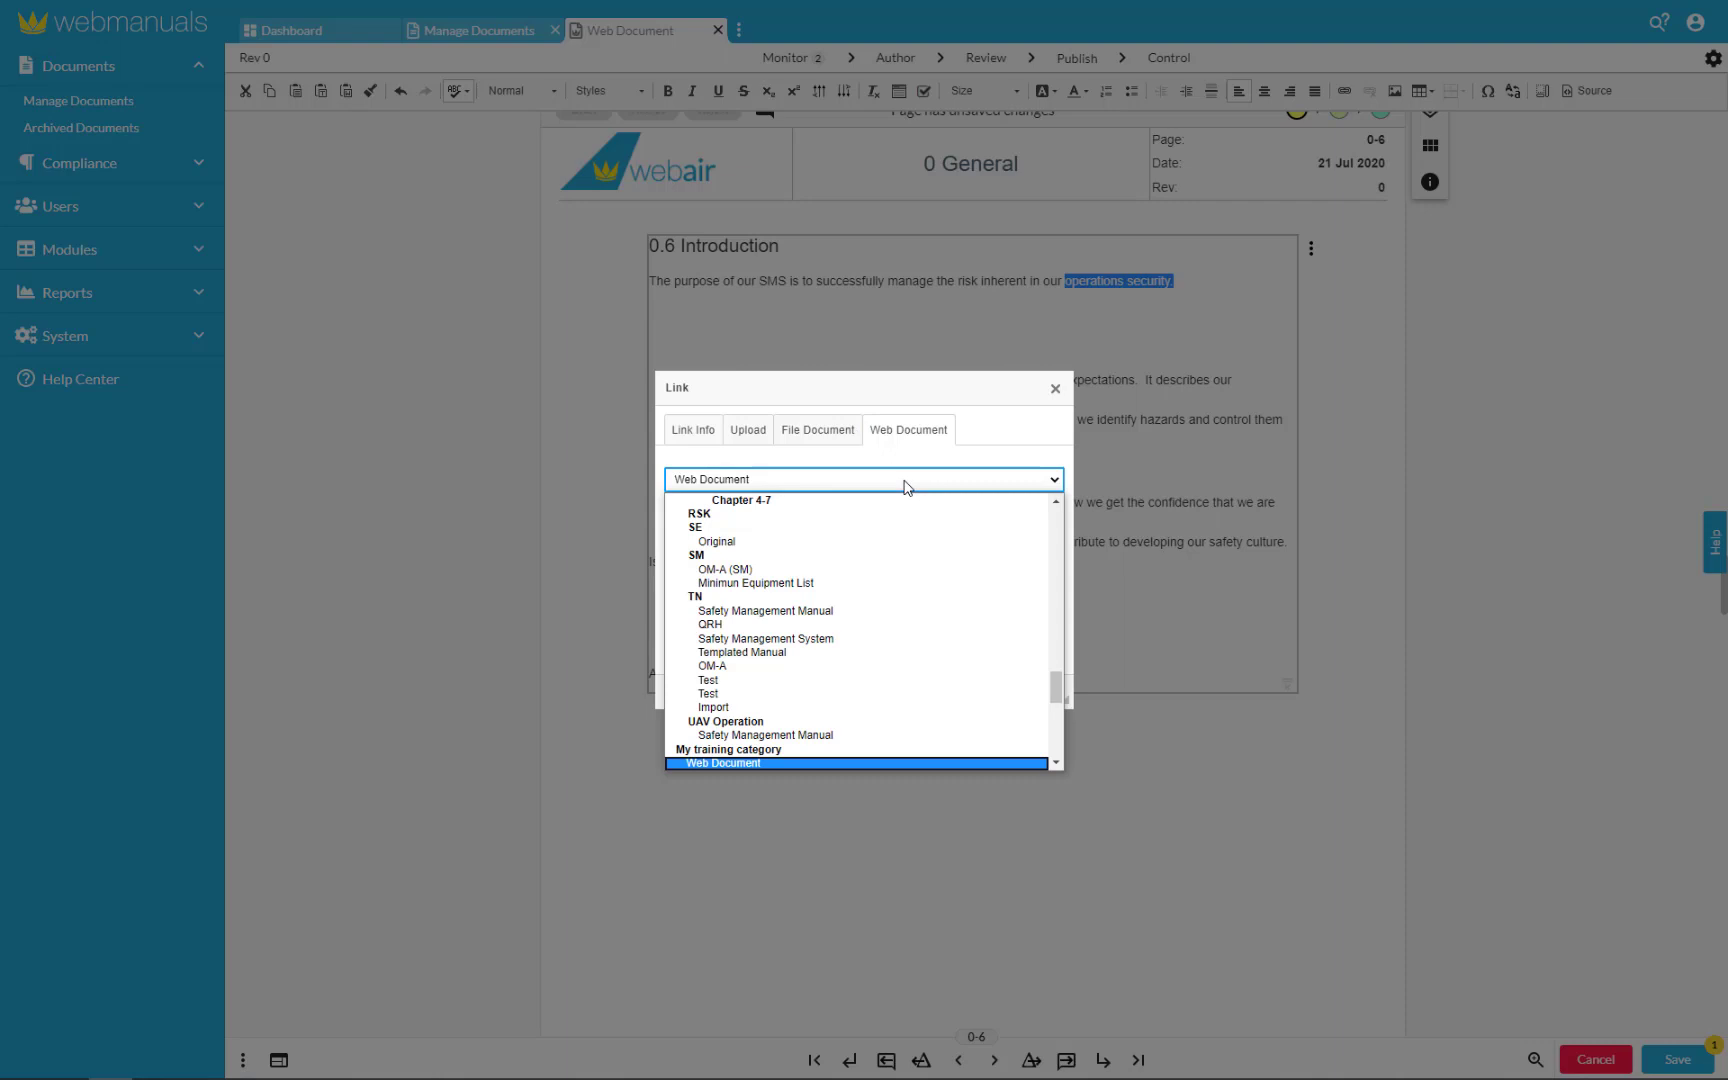
click(731, 542)
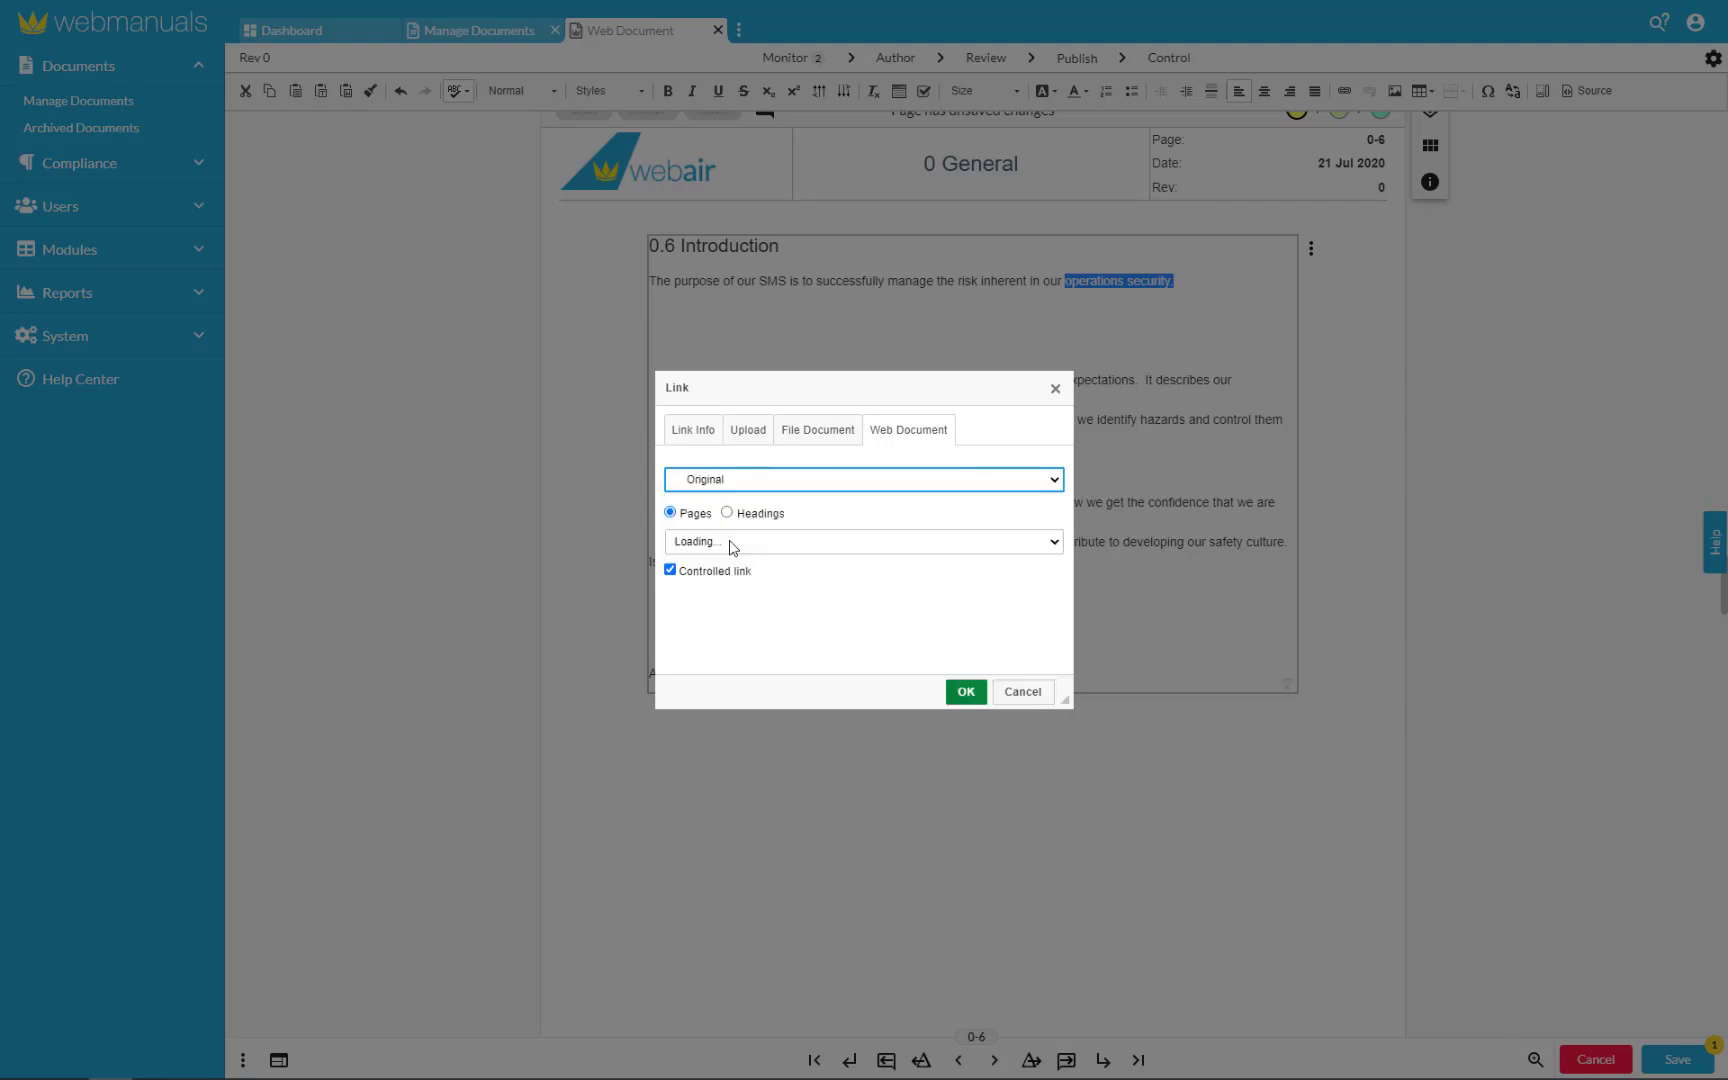
click(731, 542)
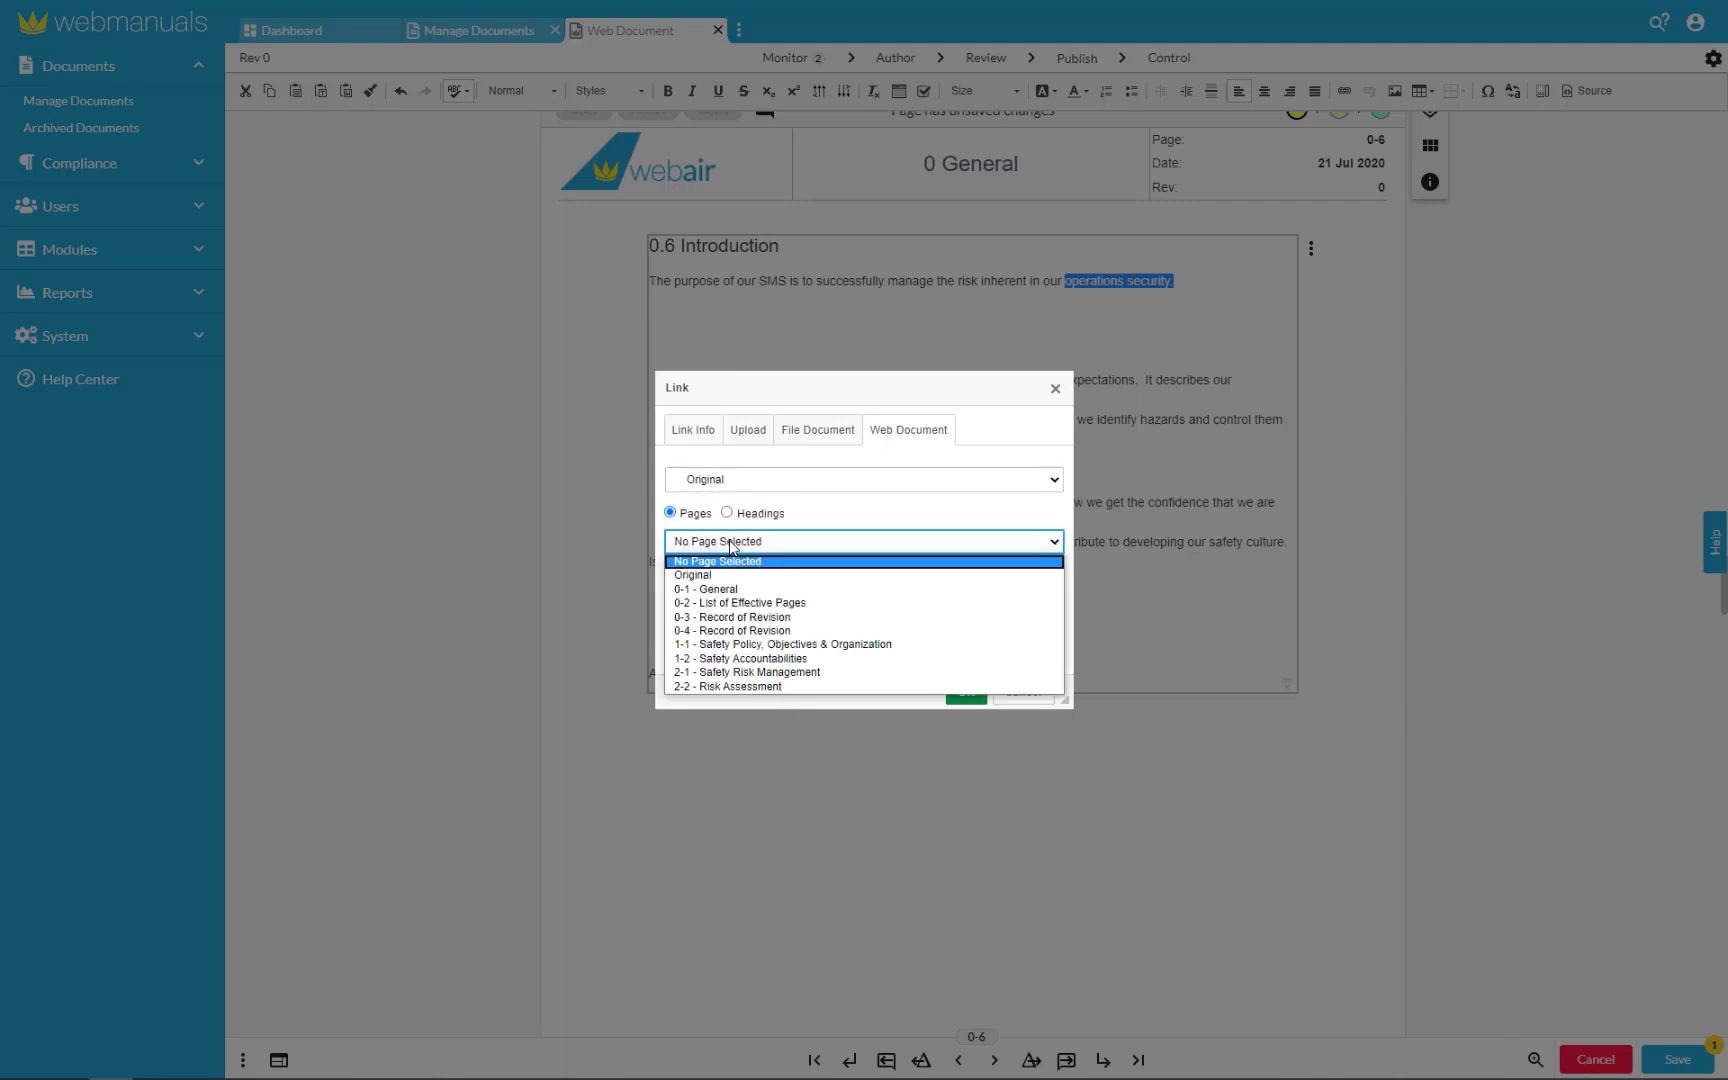
click(760, 658)
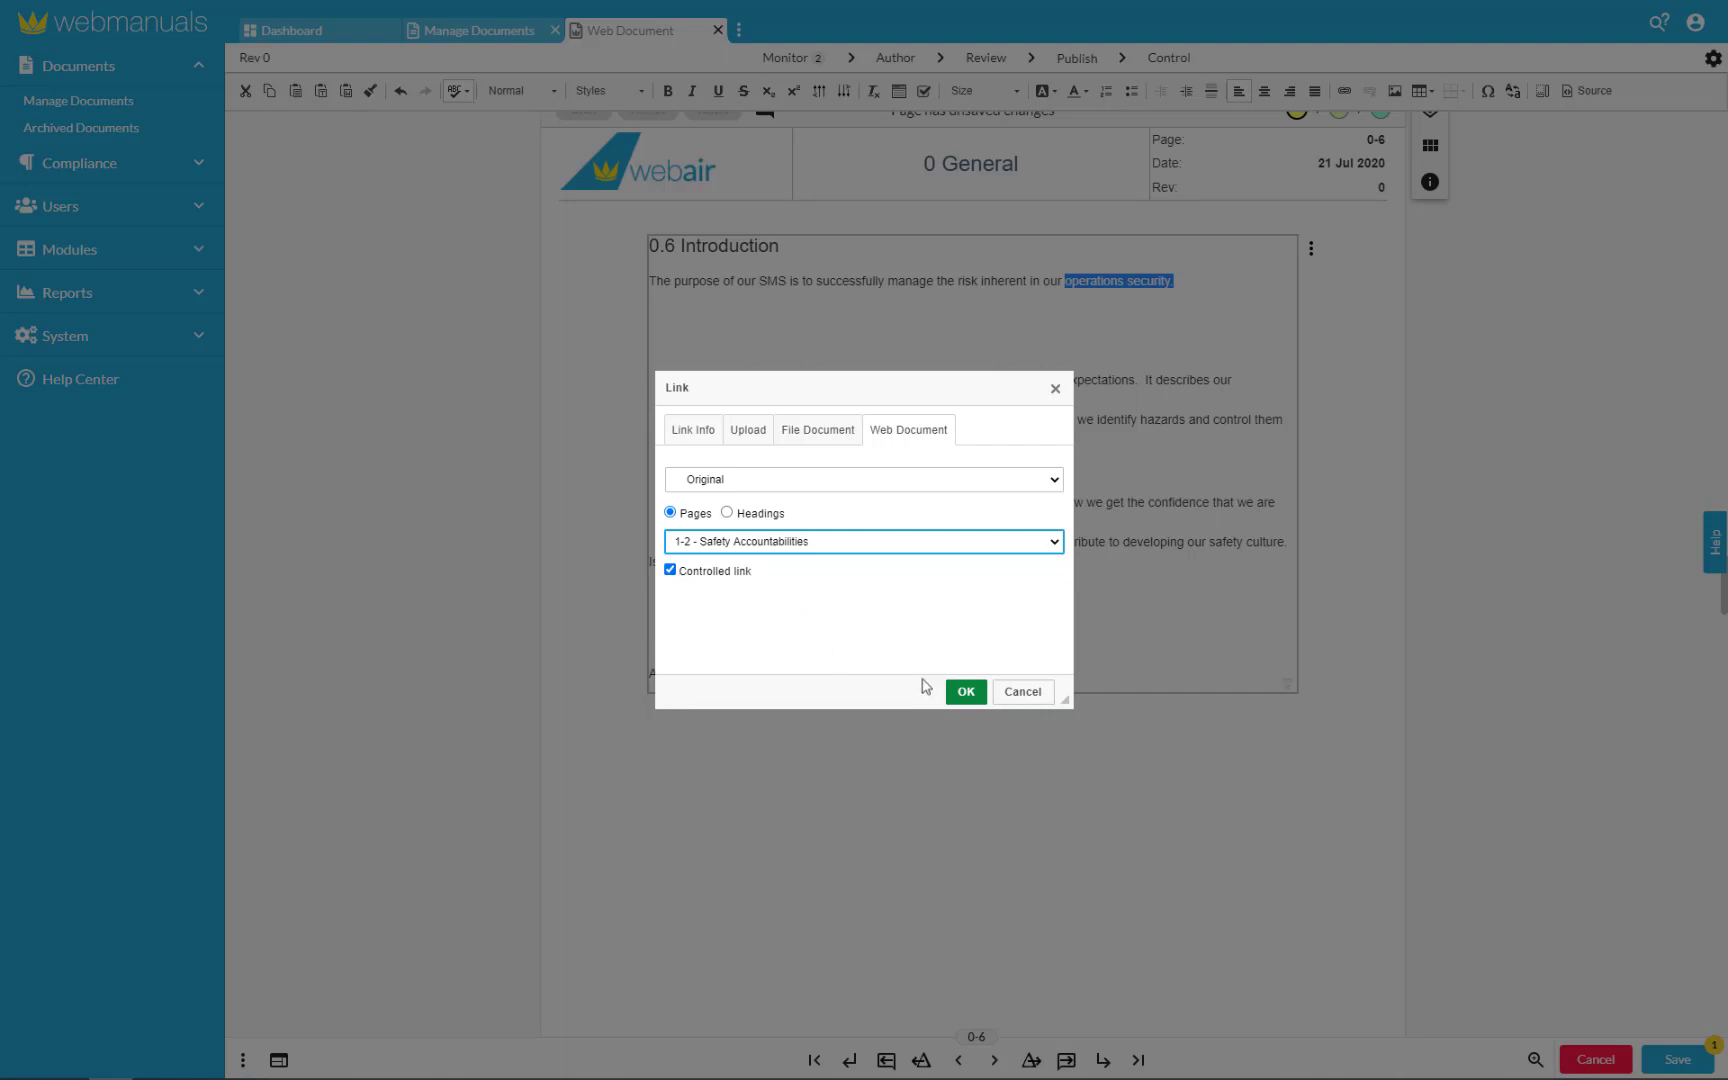
click(965, 700)
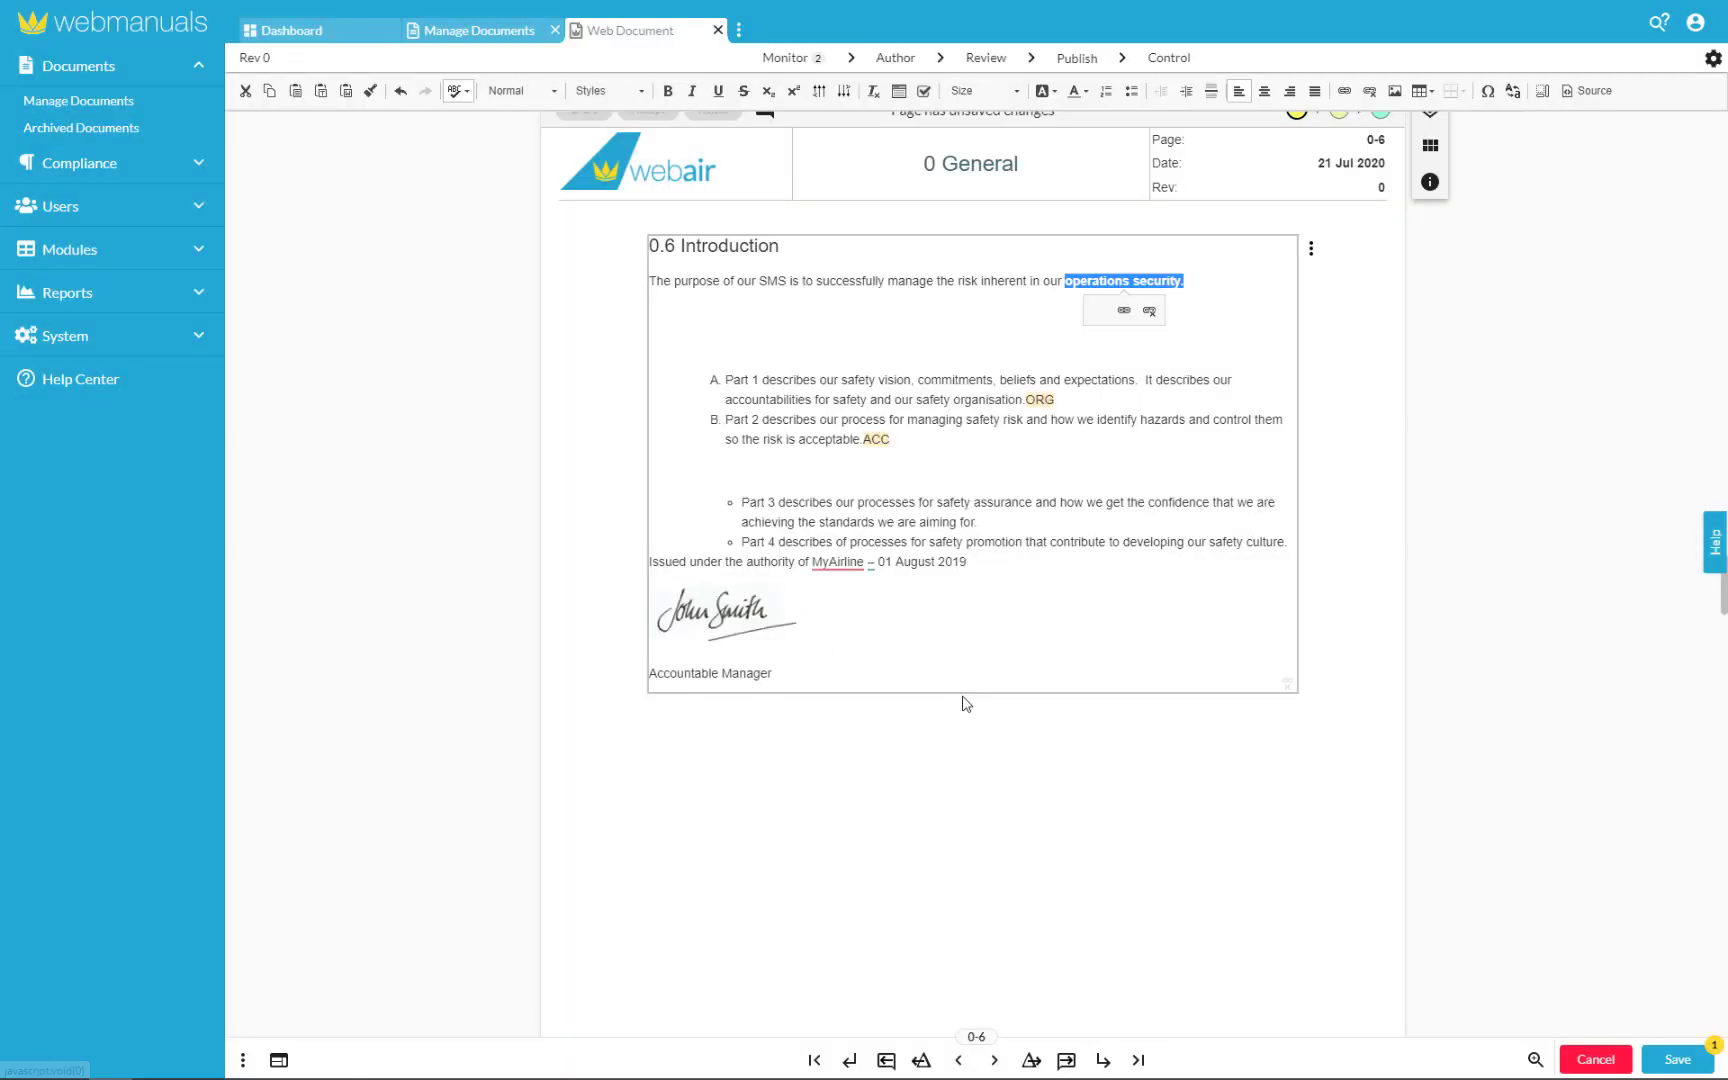
- Insert the heading links "0.1 - Table of Content" and "0.5 - Organisational chart" on separate lines above the lettered list, and save the page
click(1033, 331)
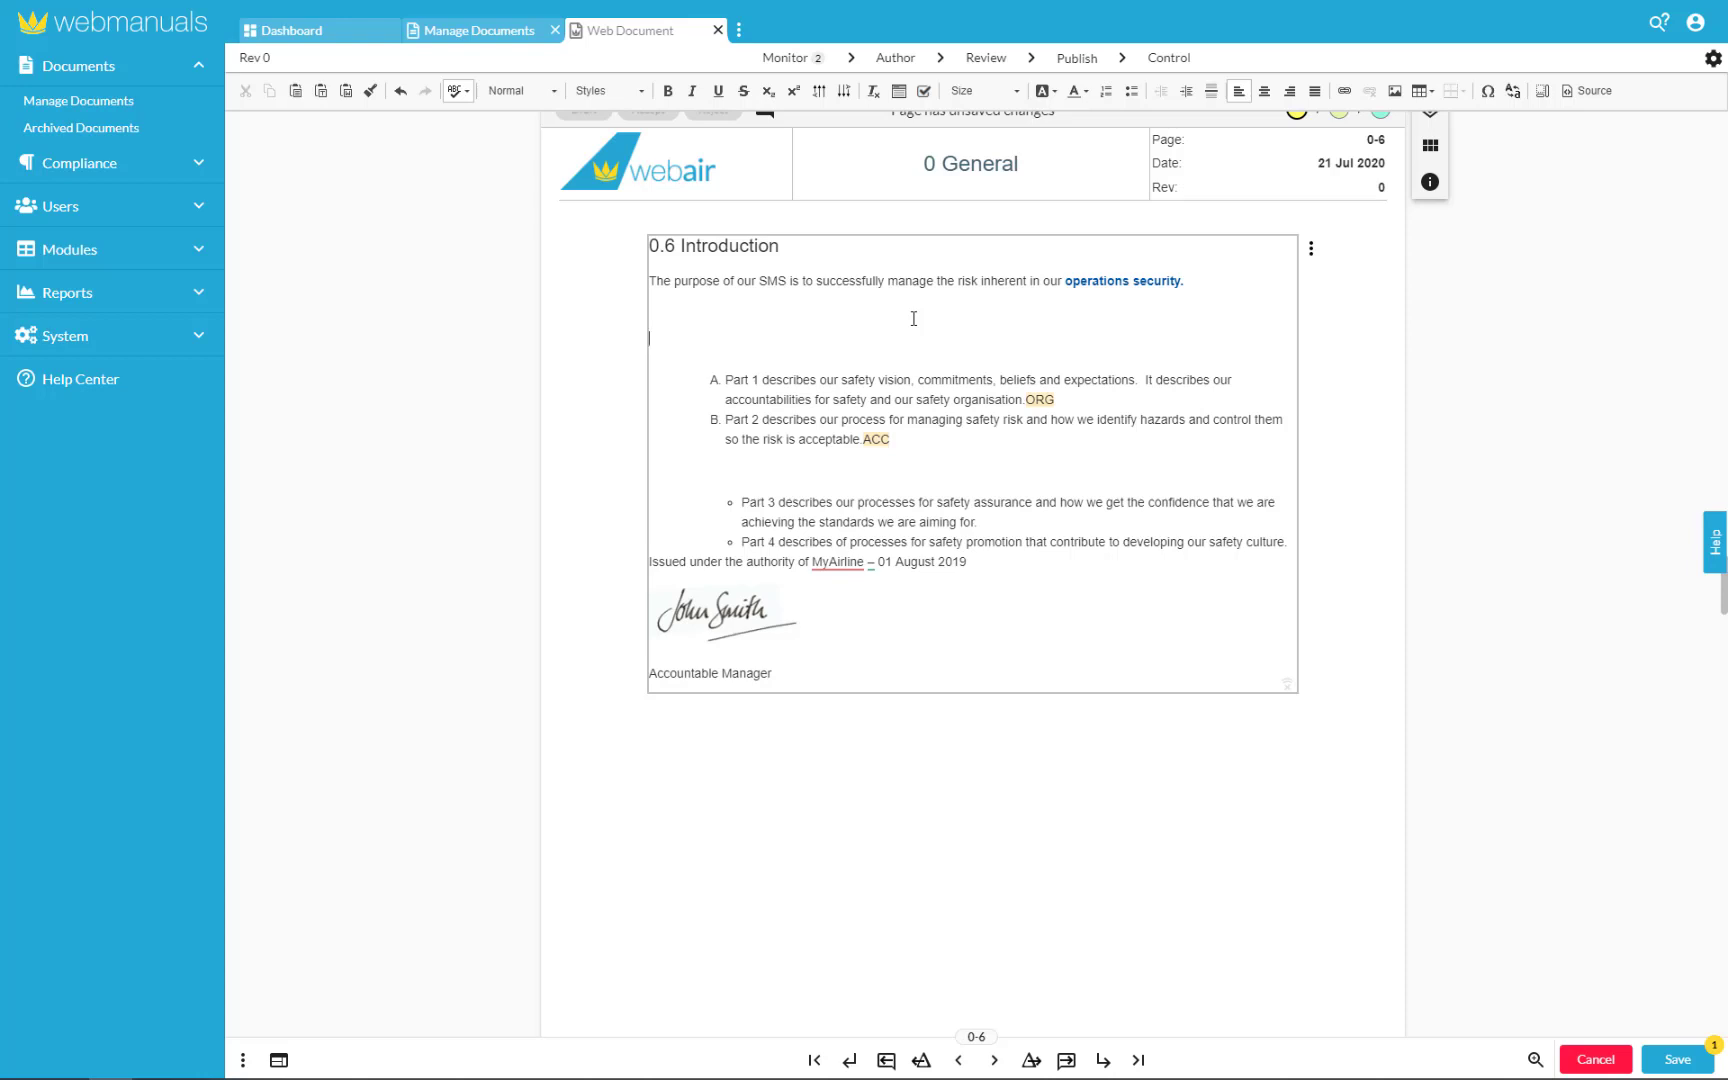
text(0.1)
key(Return)
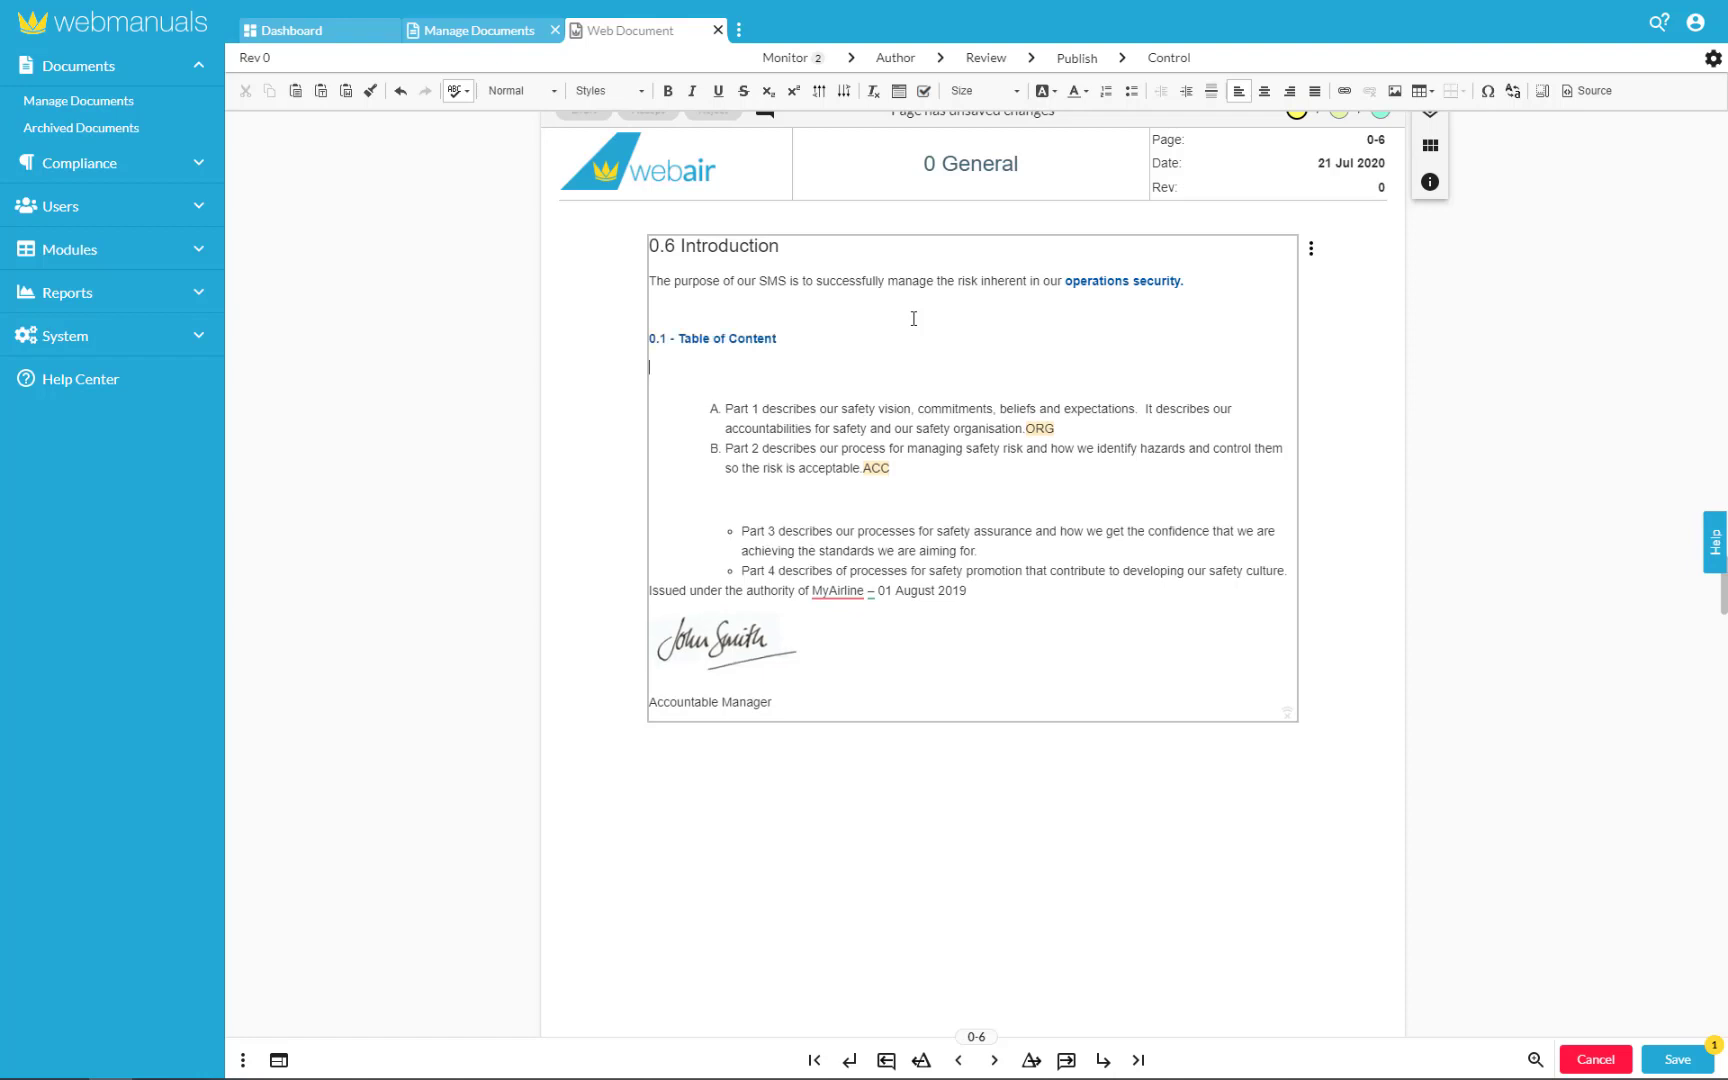
text(0.5)
key(Return)
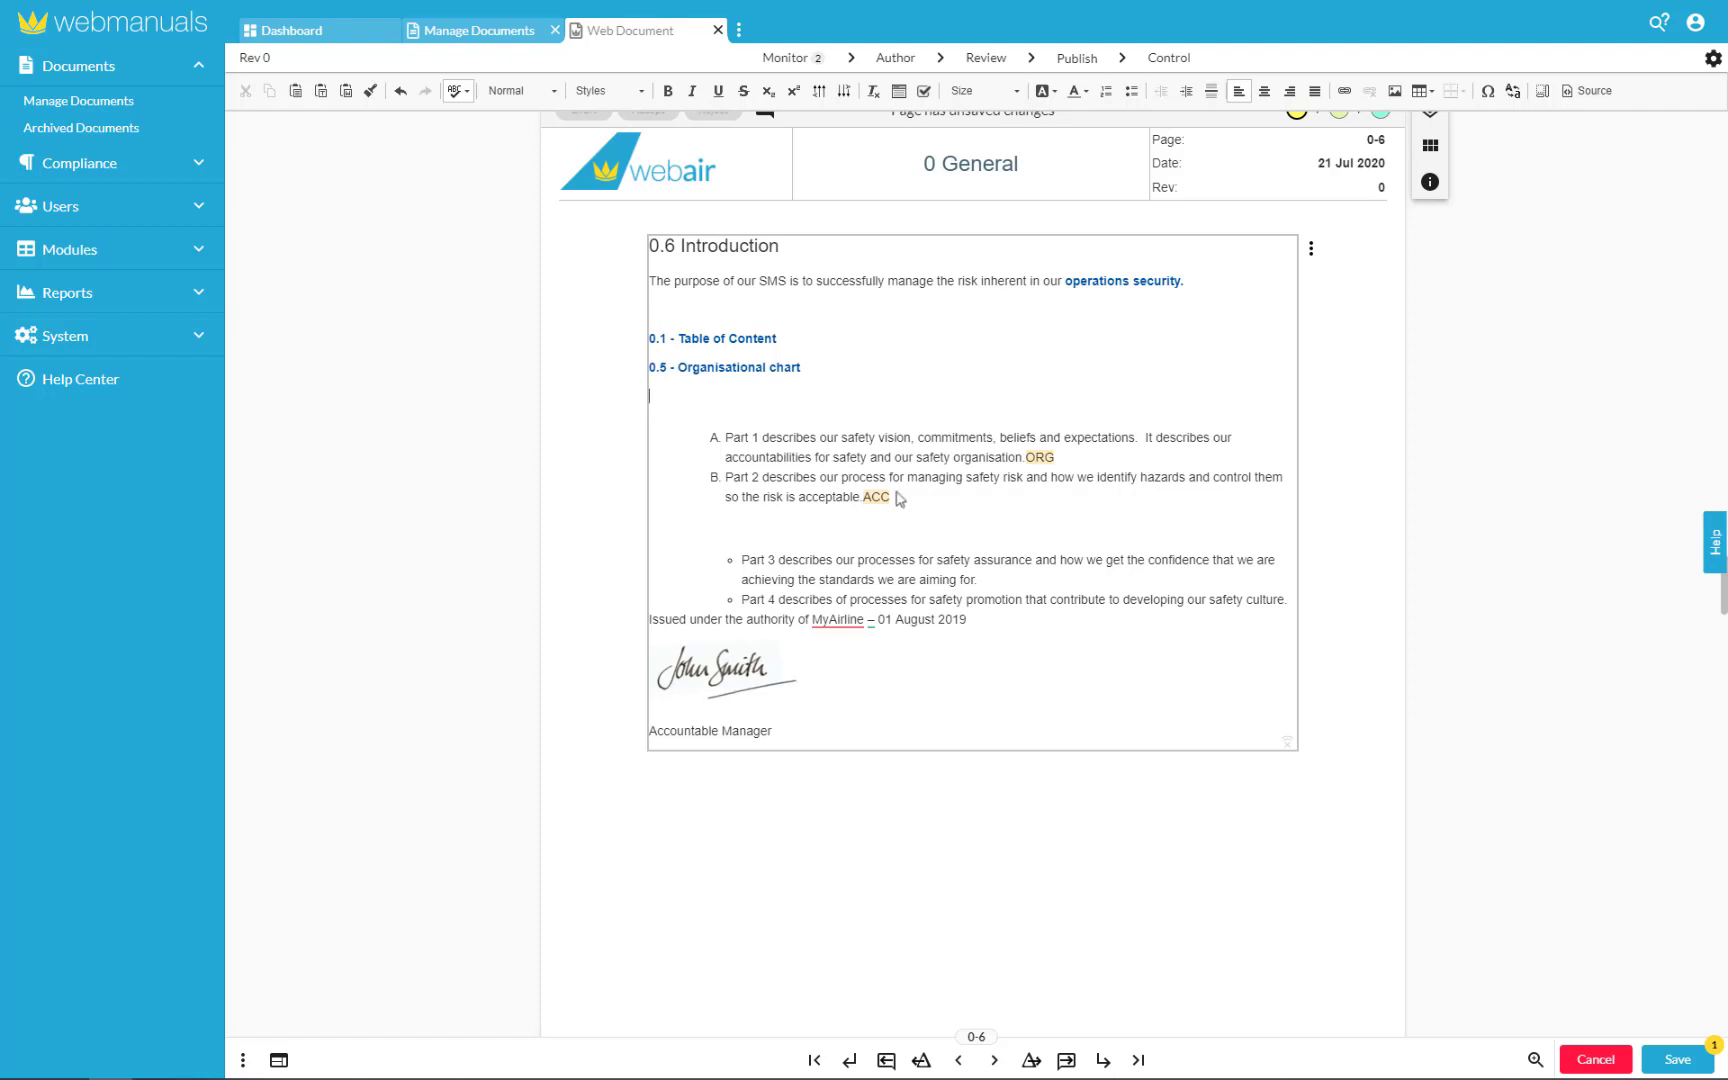
click(1680, 1064)
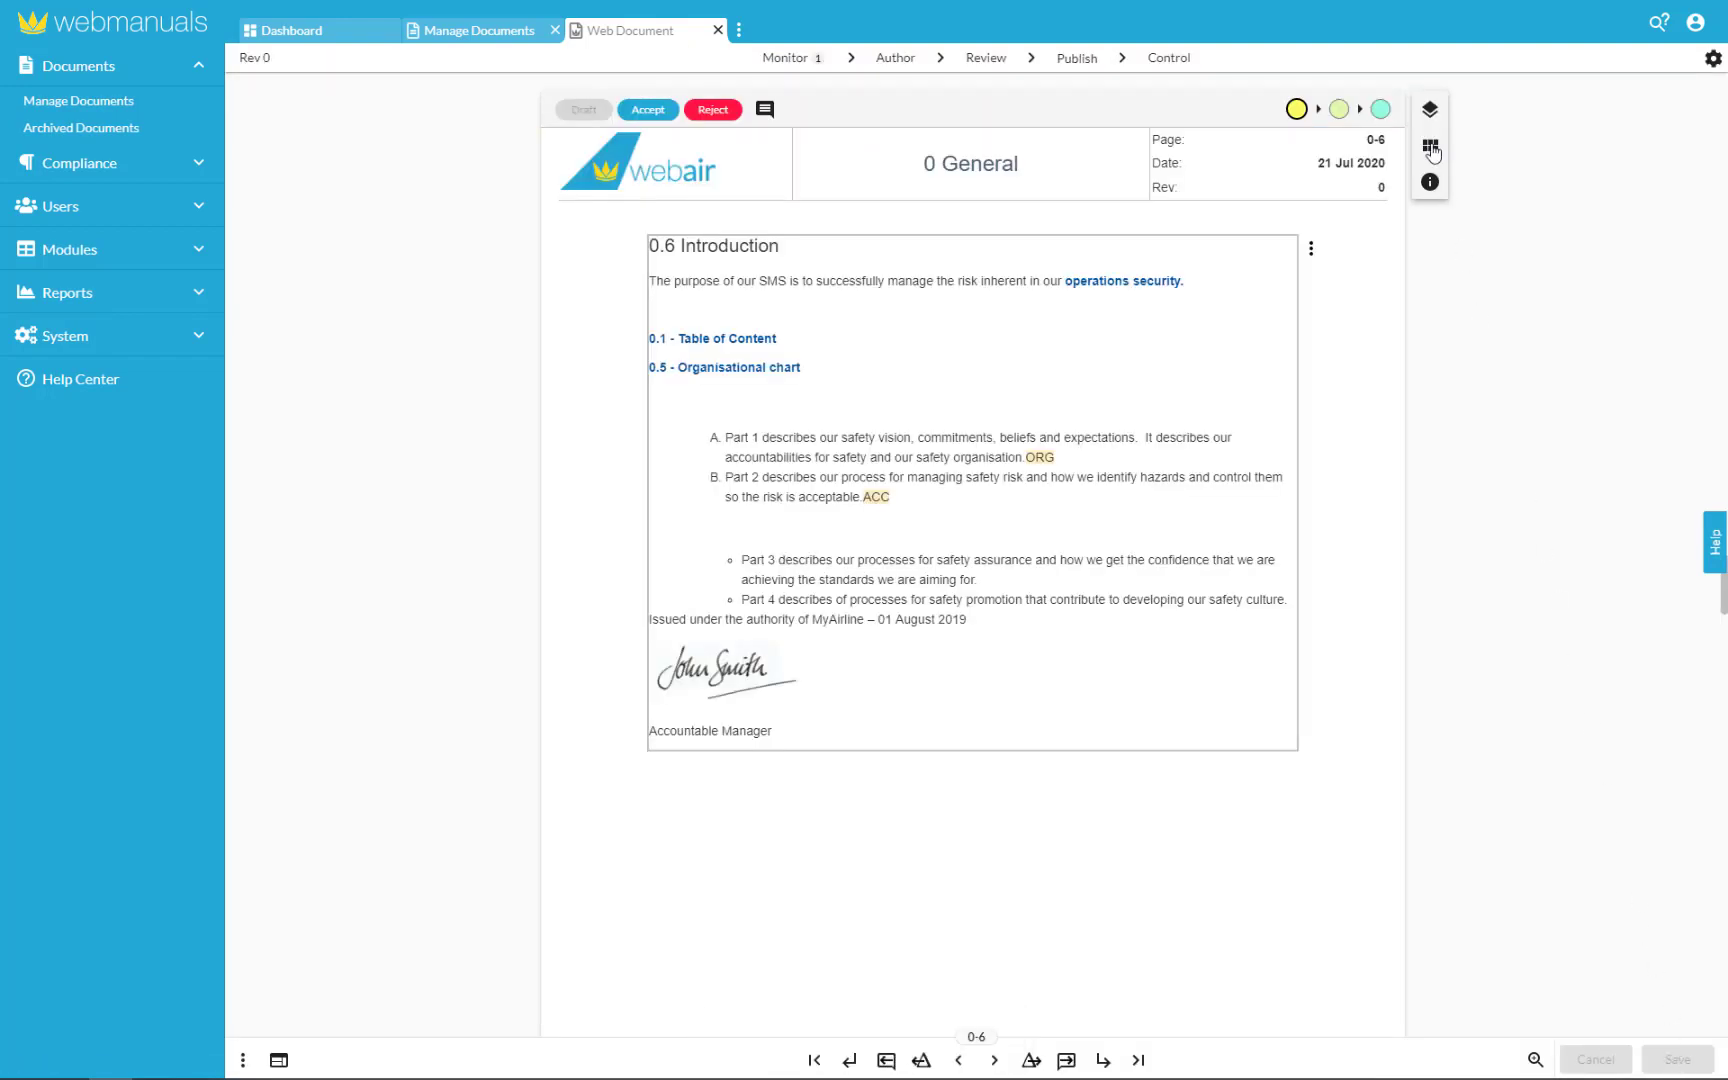
- Insert a Cross References section displaying the four listed references, plus an added reference to SMS DOC page "0.2-1 - Organisational chart"
click(1431, 147)
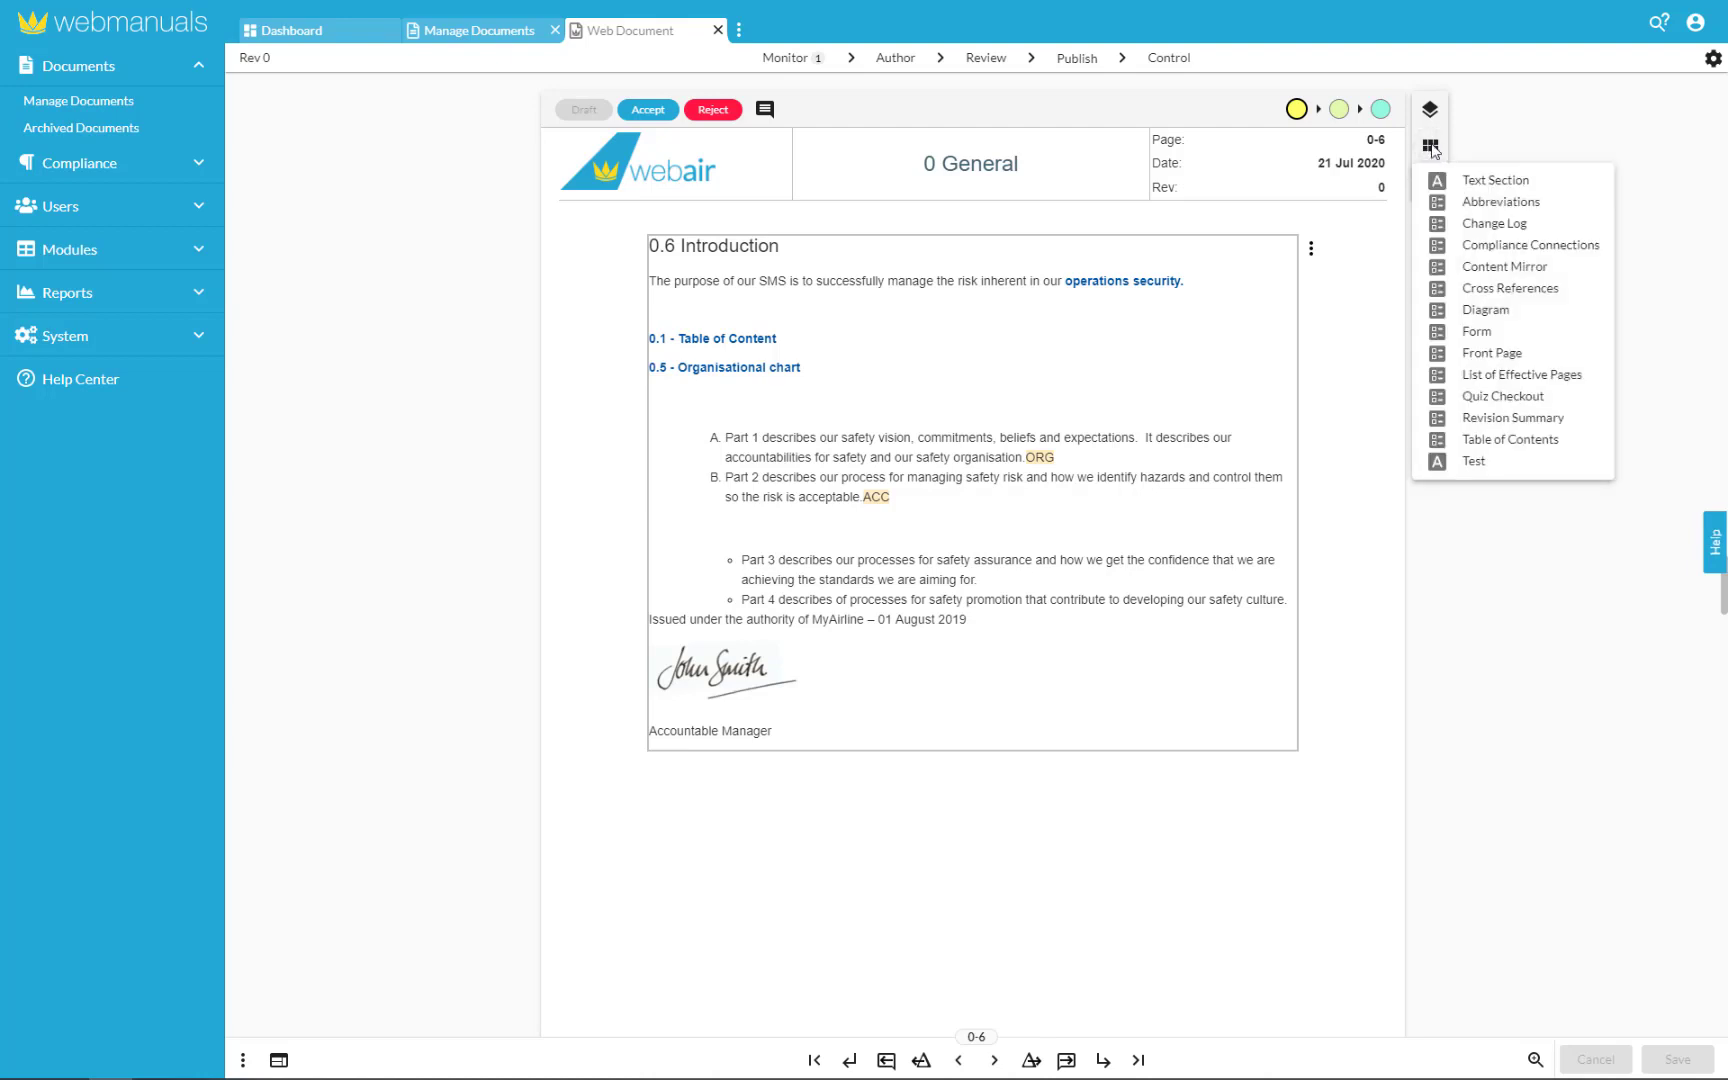
click(1499, 289)
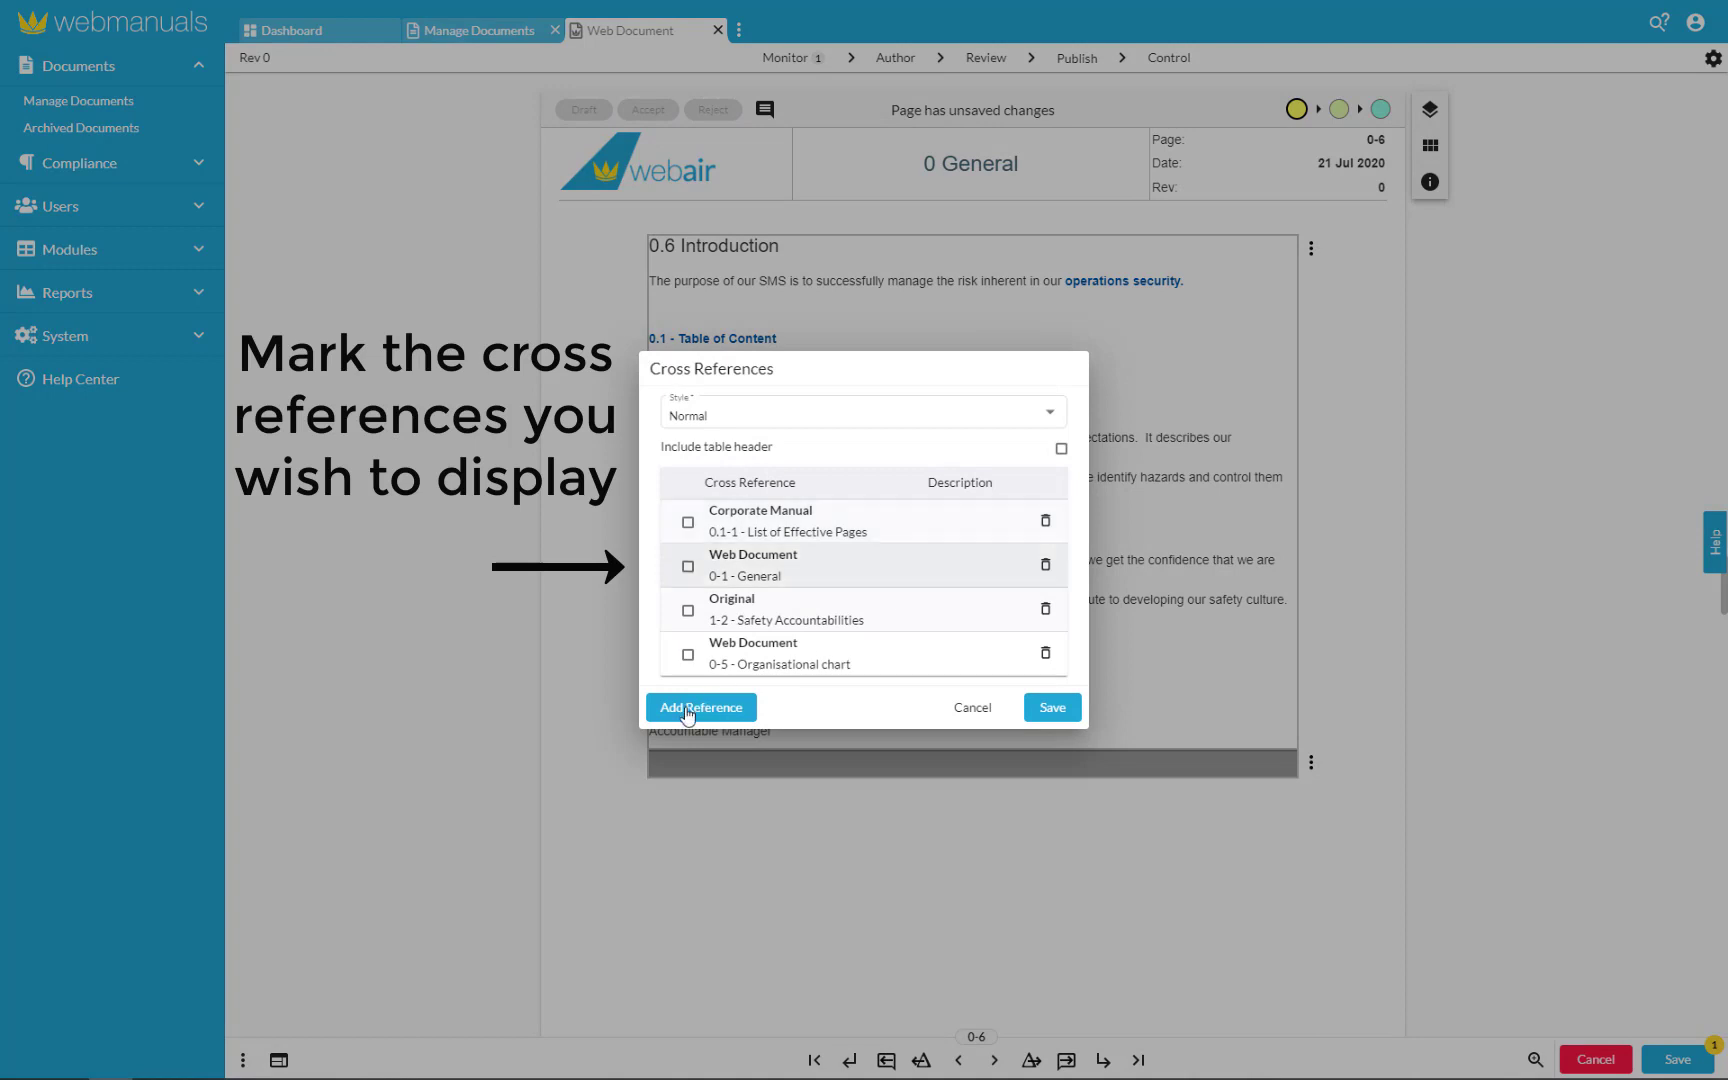
click(690, 708)
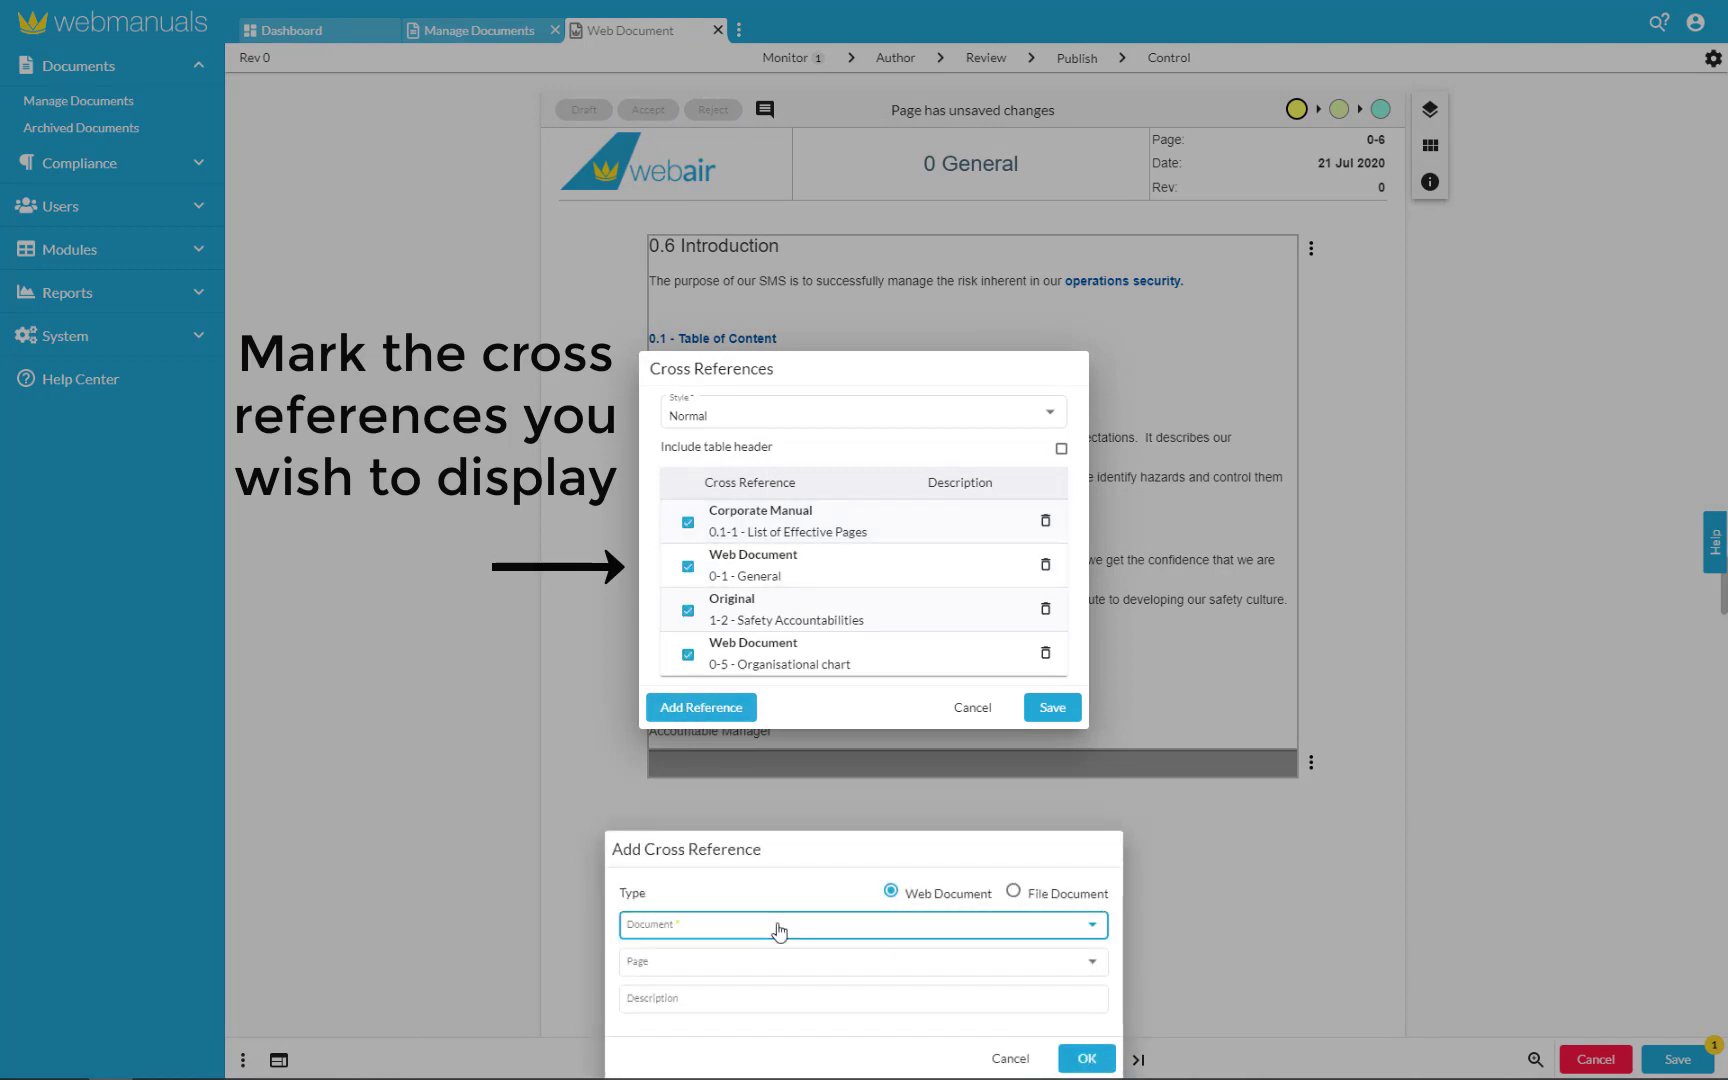
click(779, 925)
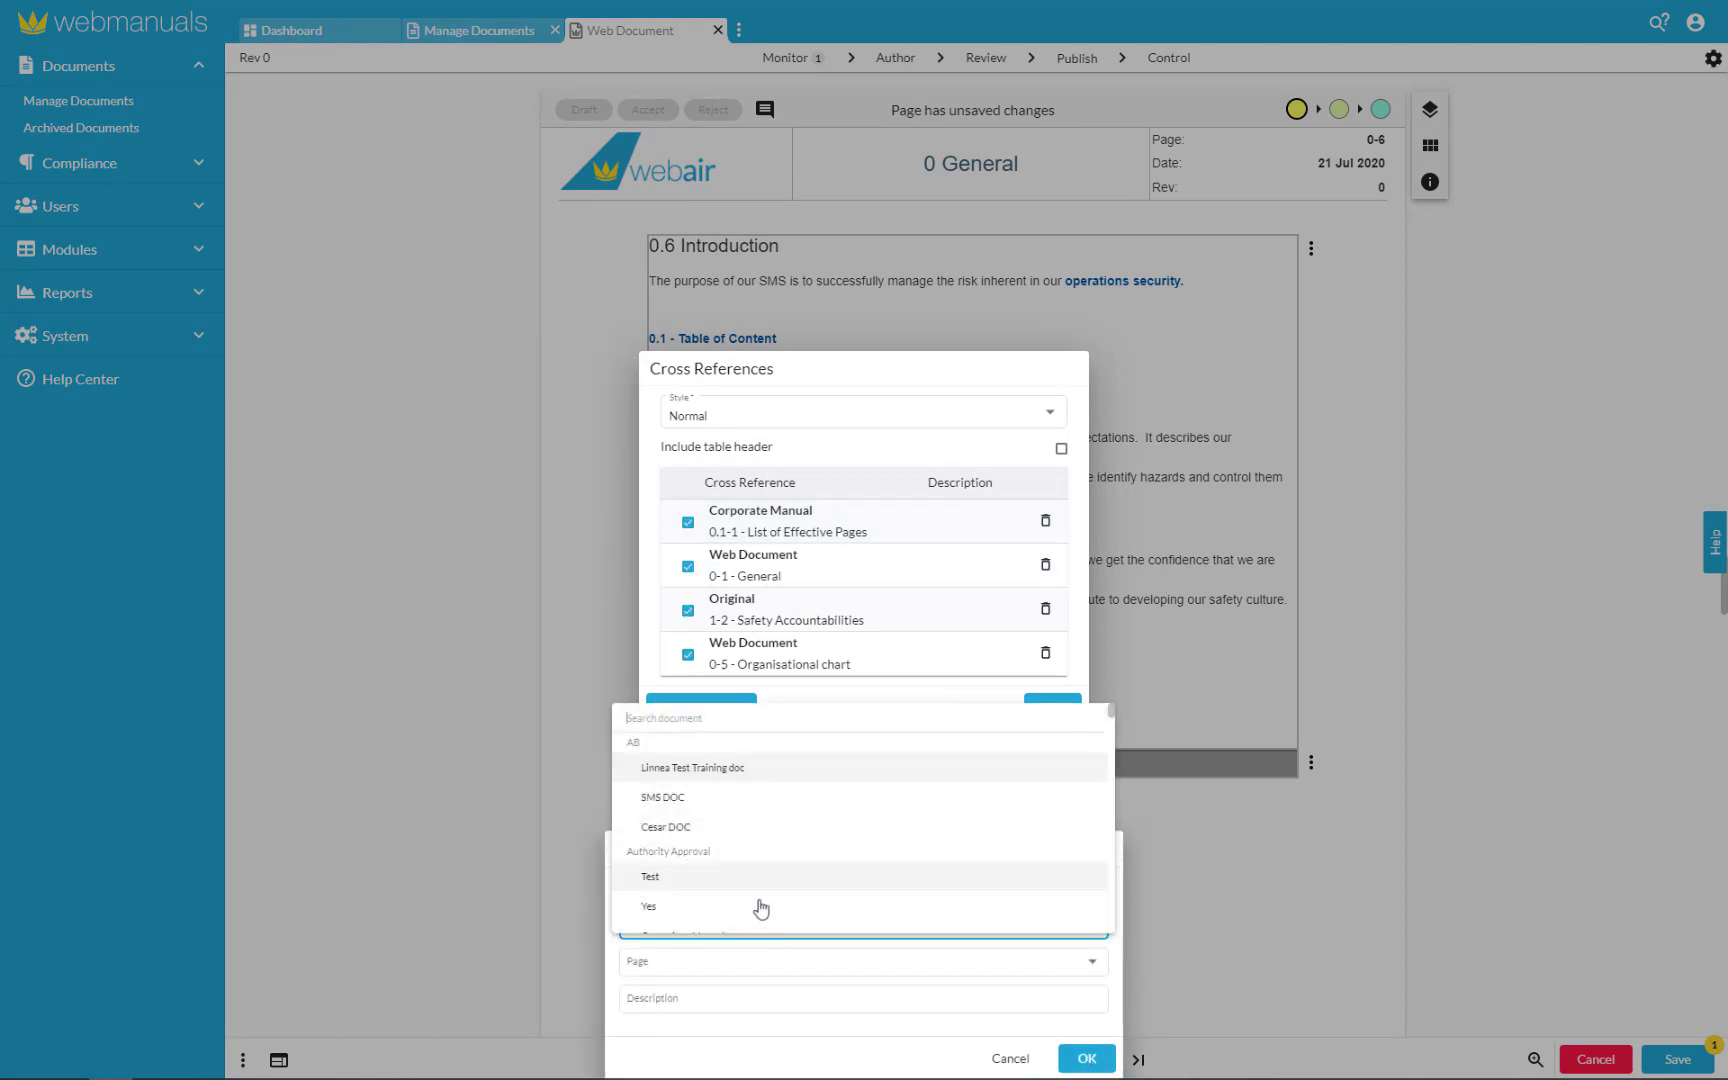
click(677, 800)
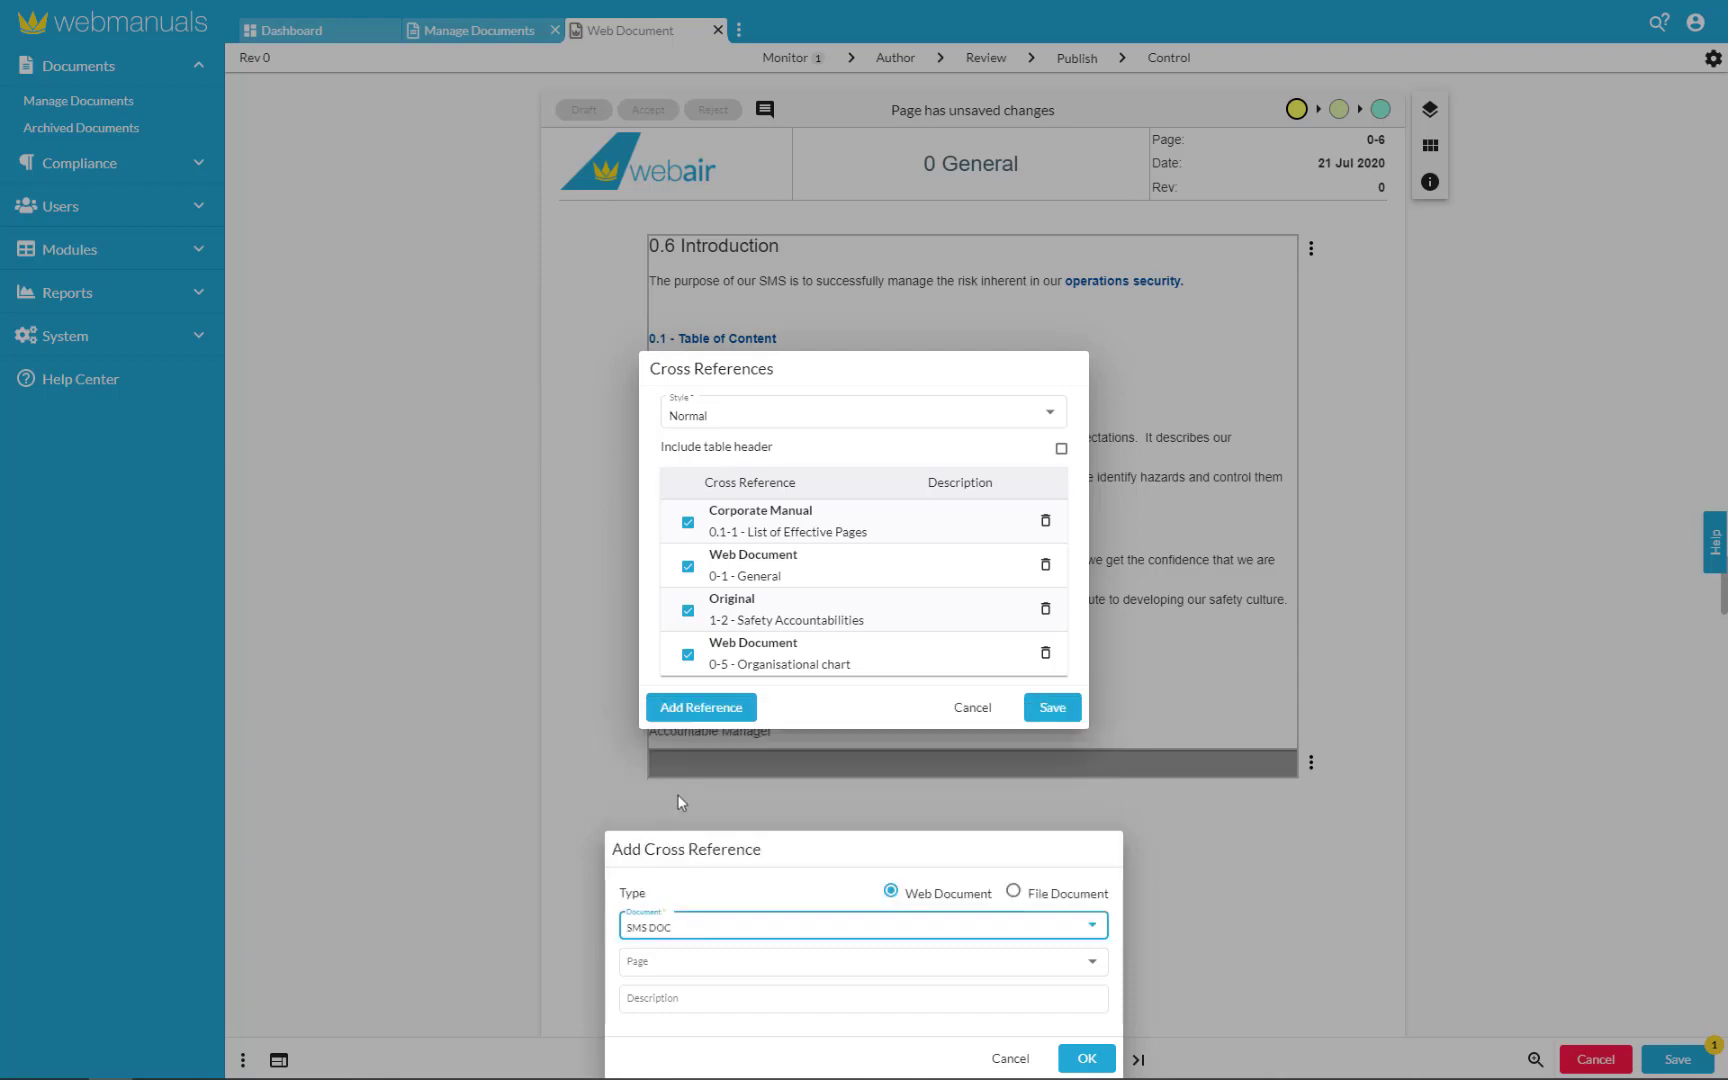
click(948, 975)
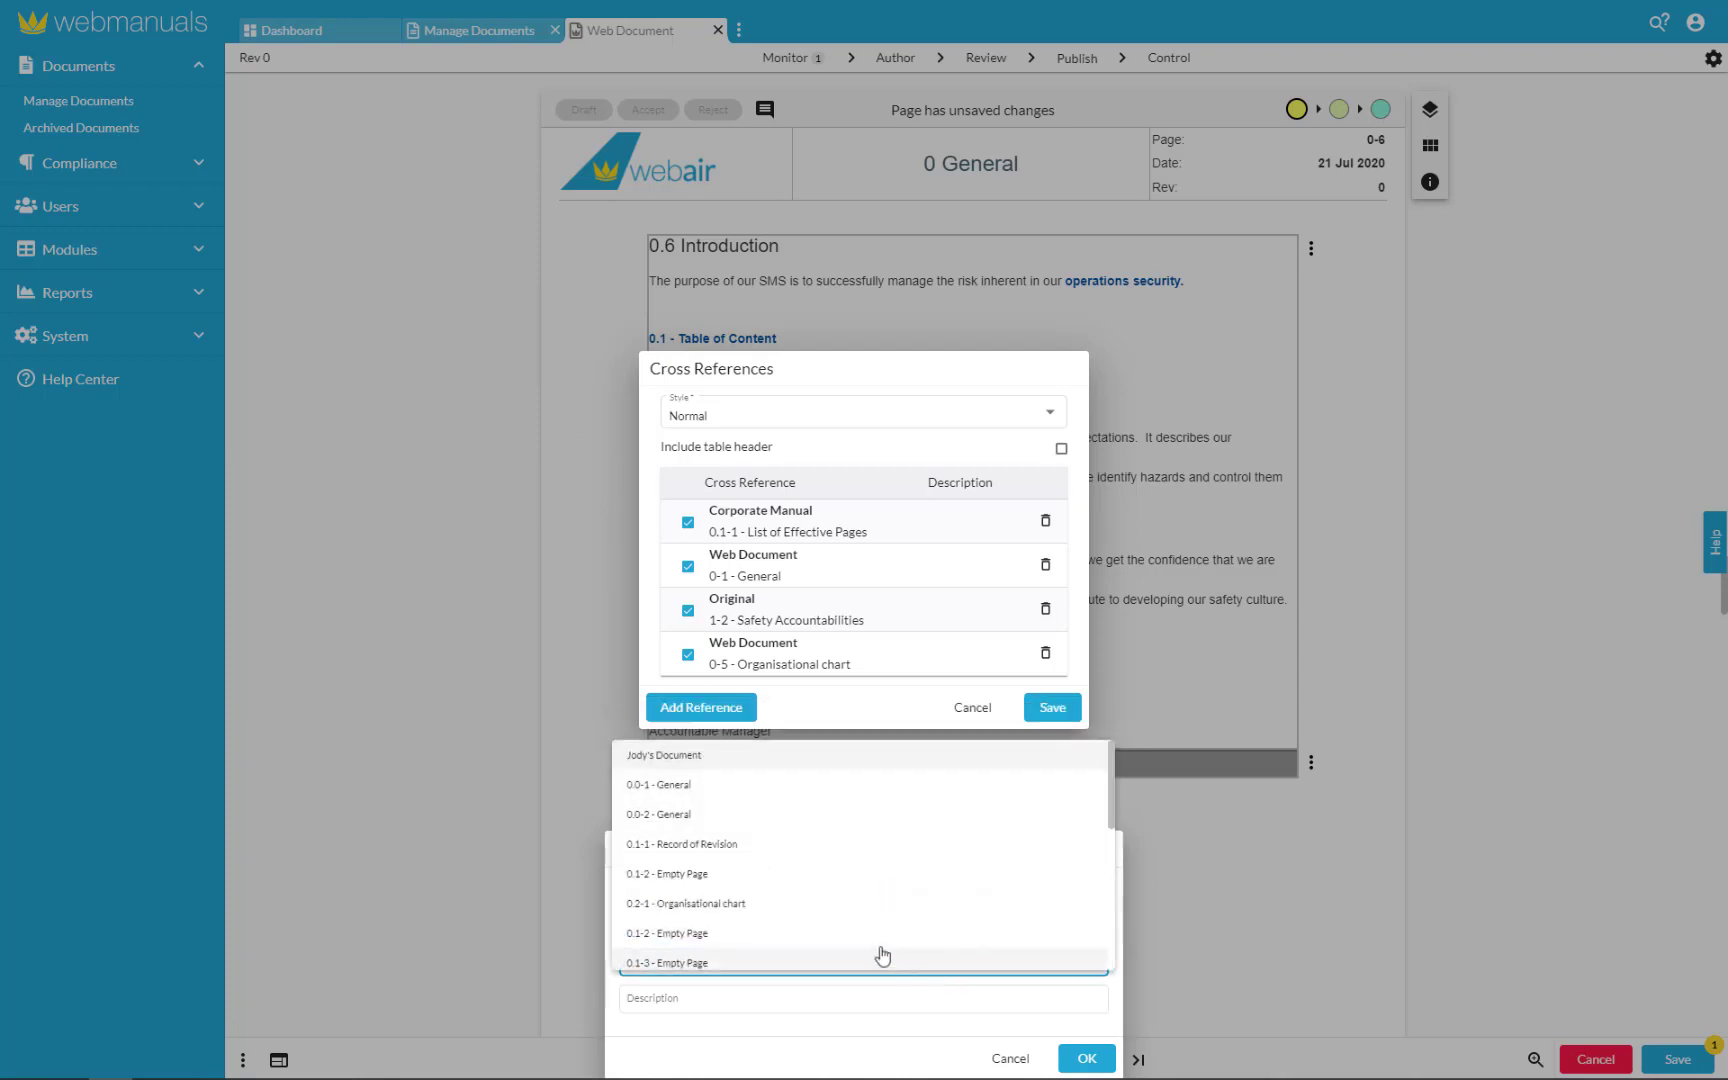
click(770, 918)
click(1086, 1058)
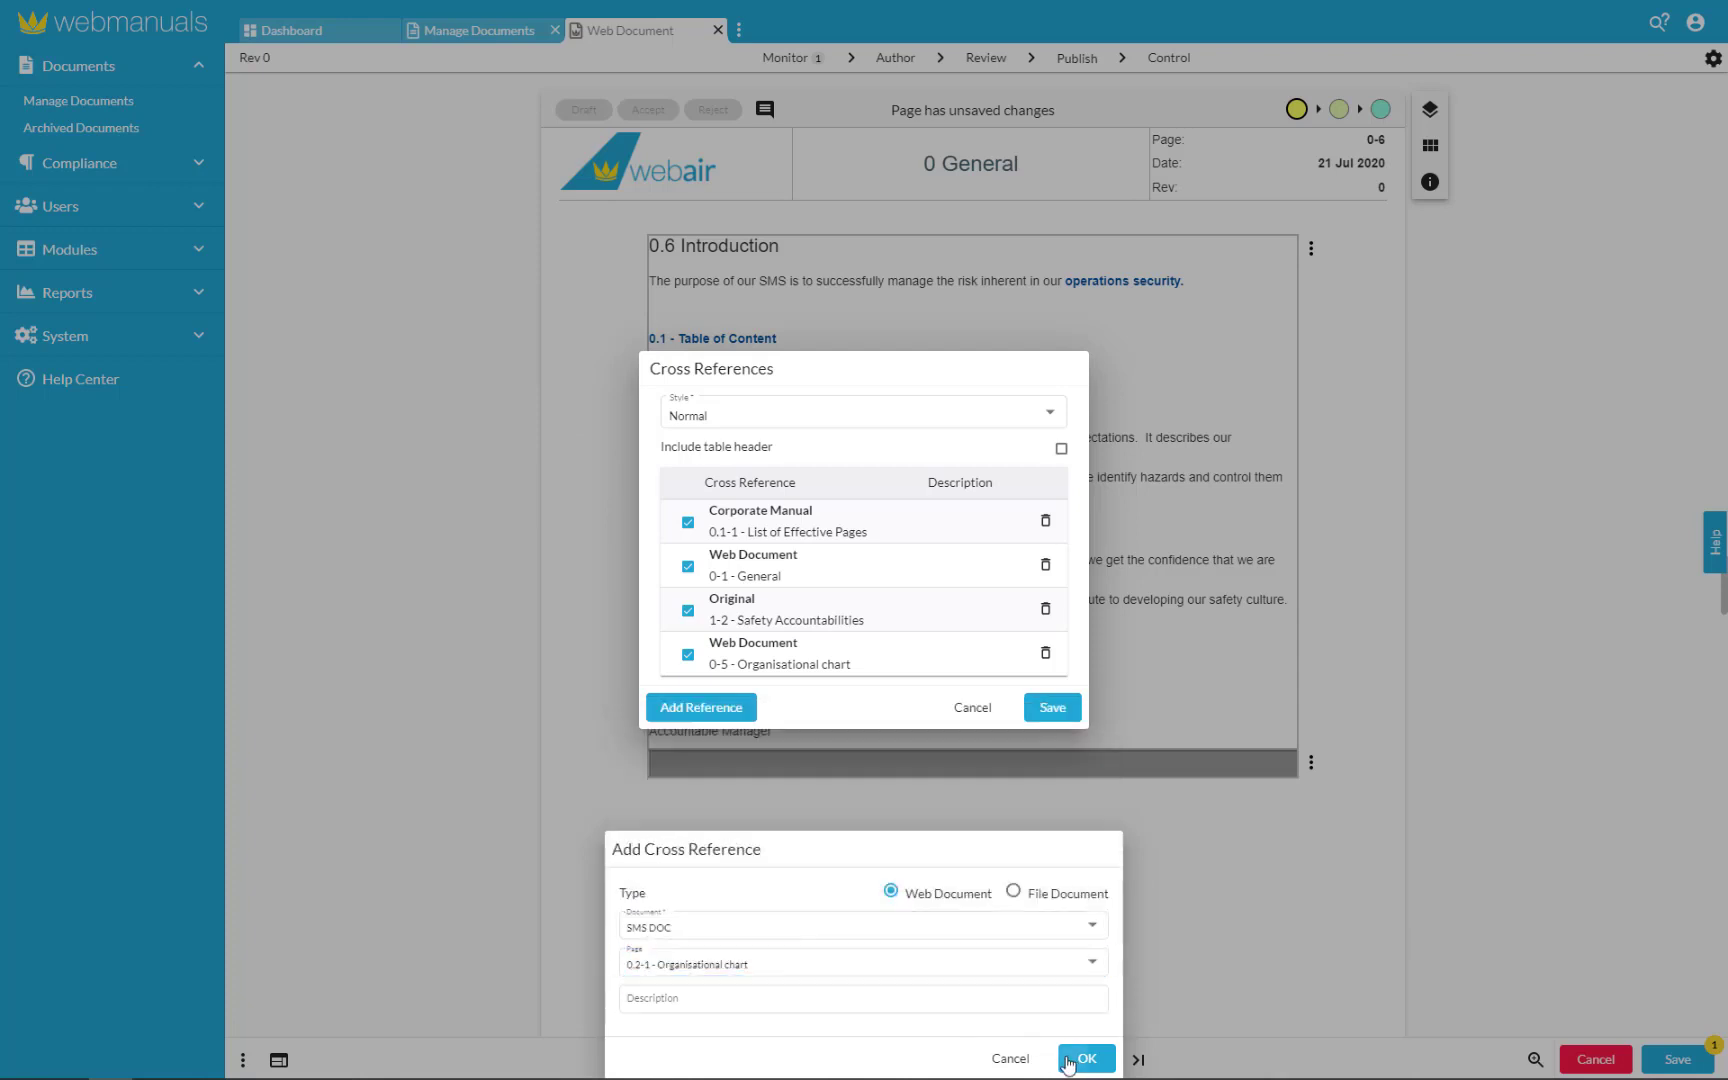
click(1063, 766)
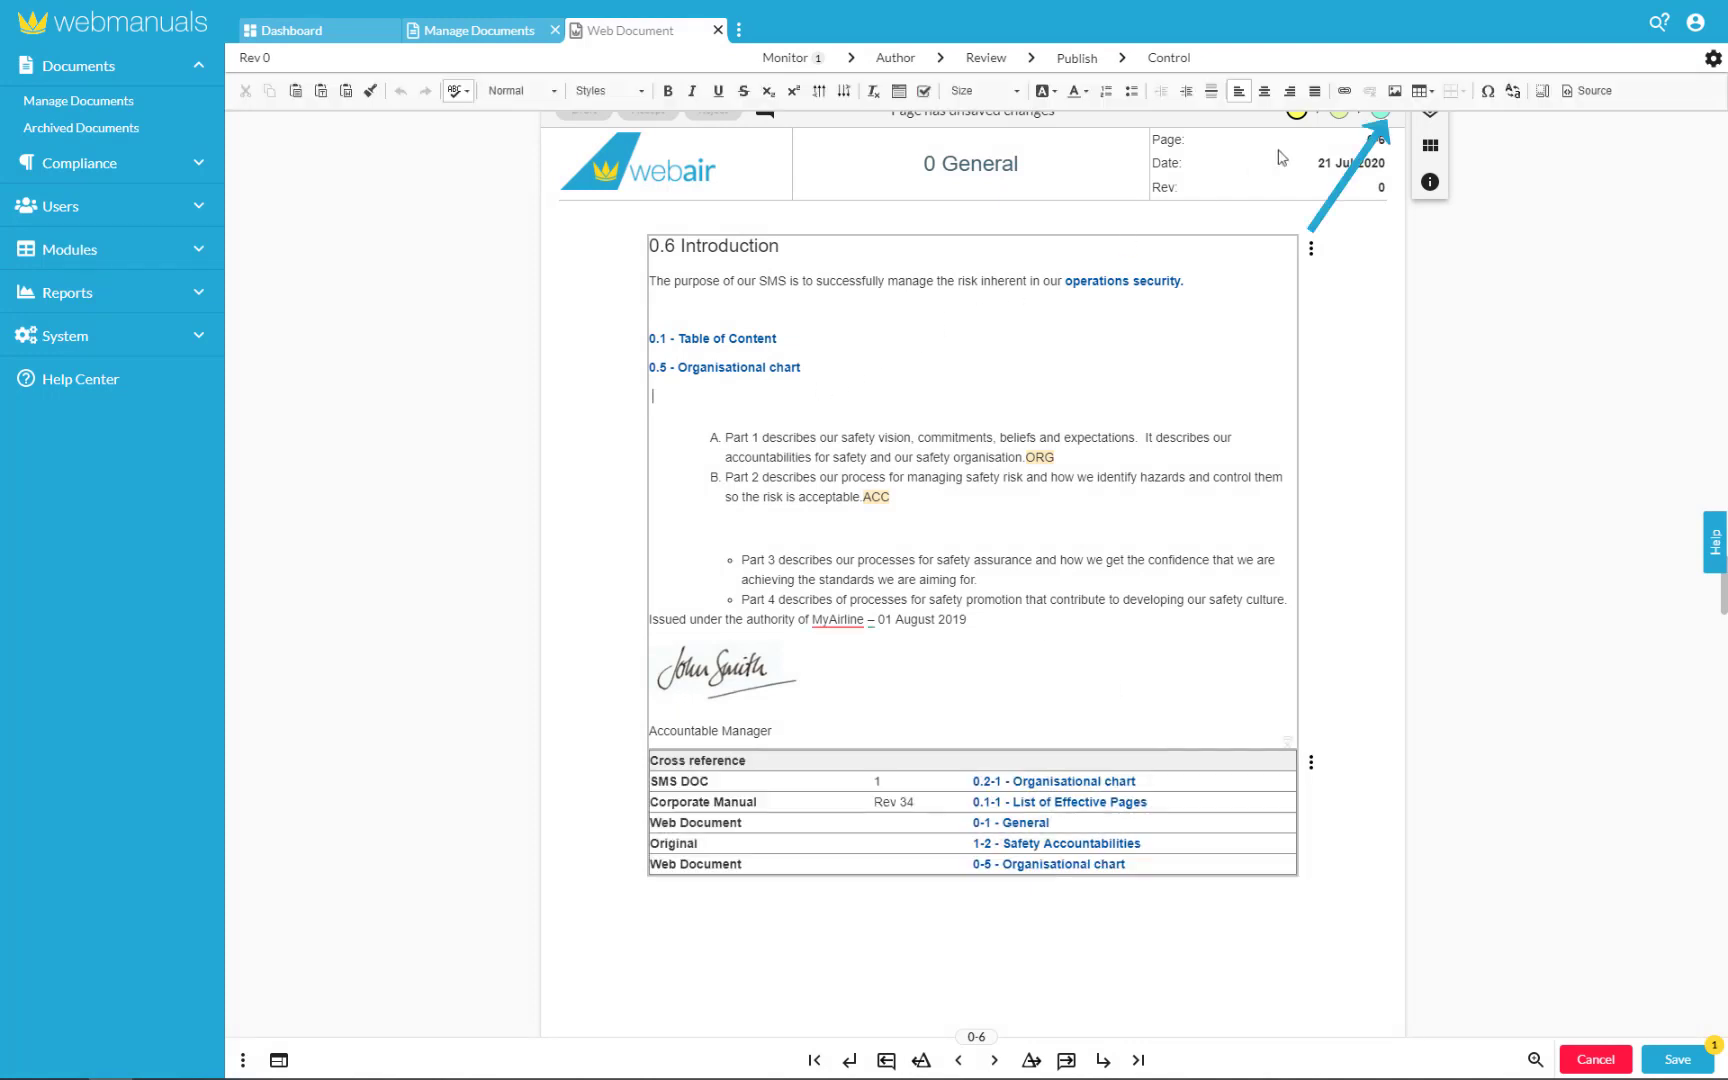
- Upload the picture "image plane.jpeg" and insert it on the blank line below the "0.5 - Organisational chart" link
click(1390, 97)
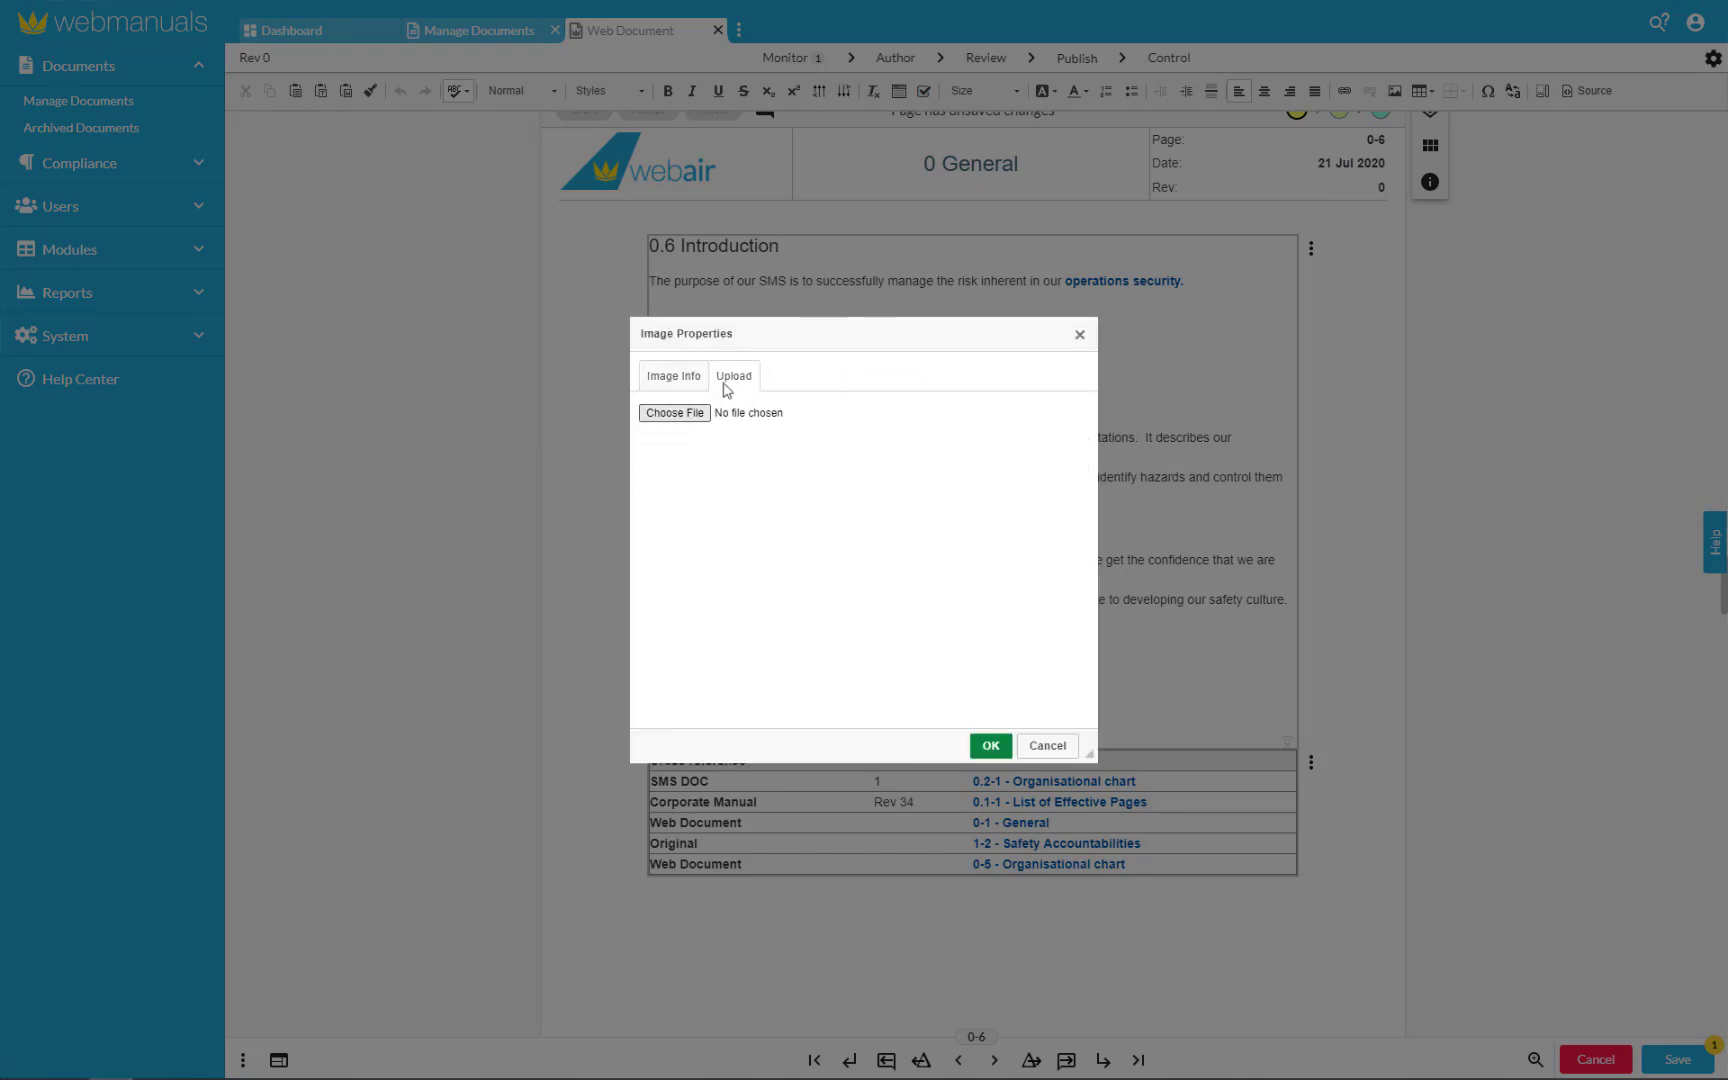
click(688, 413)
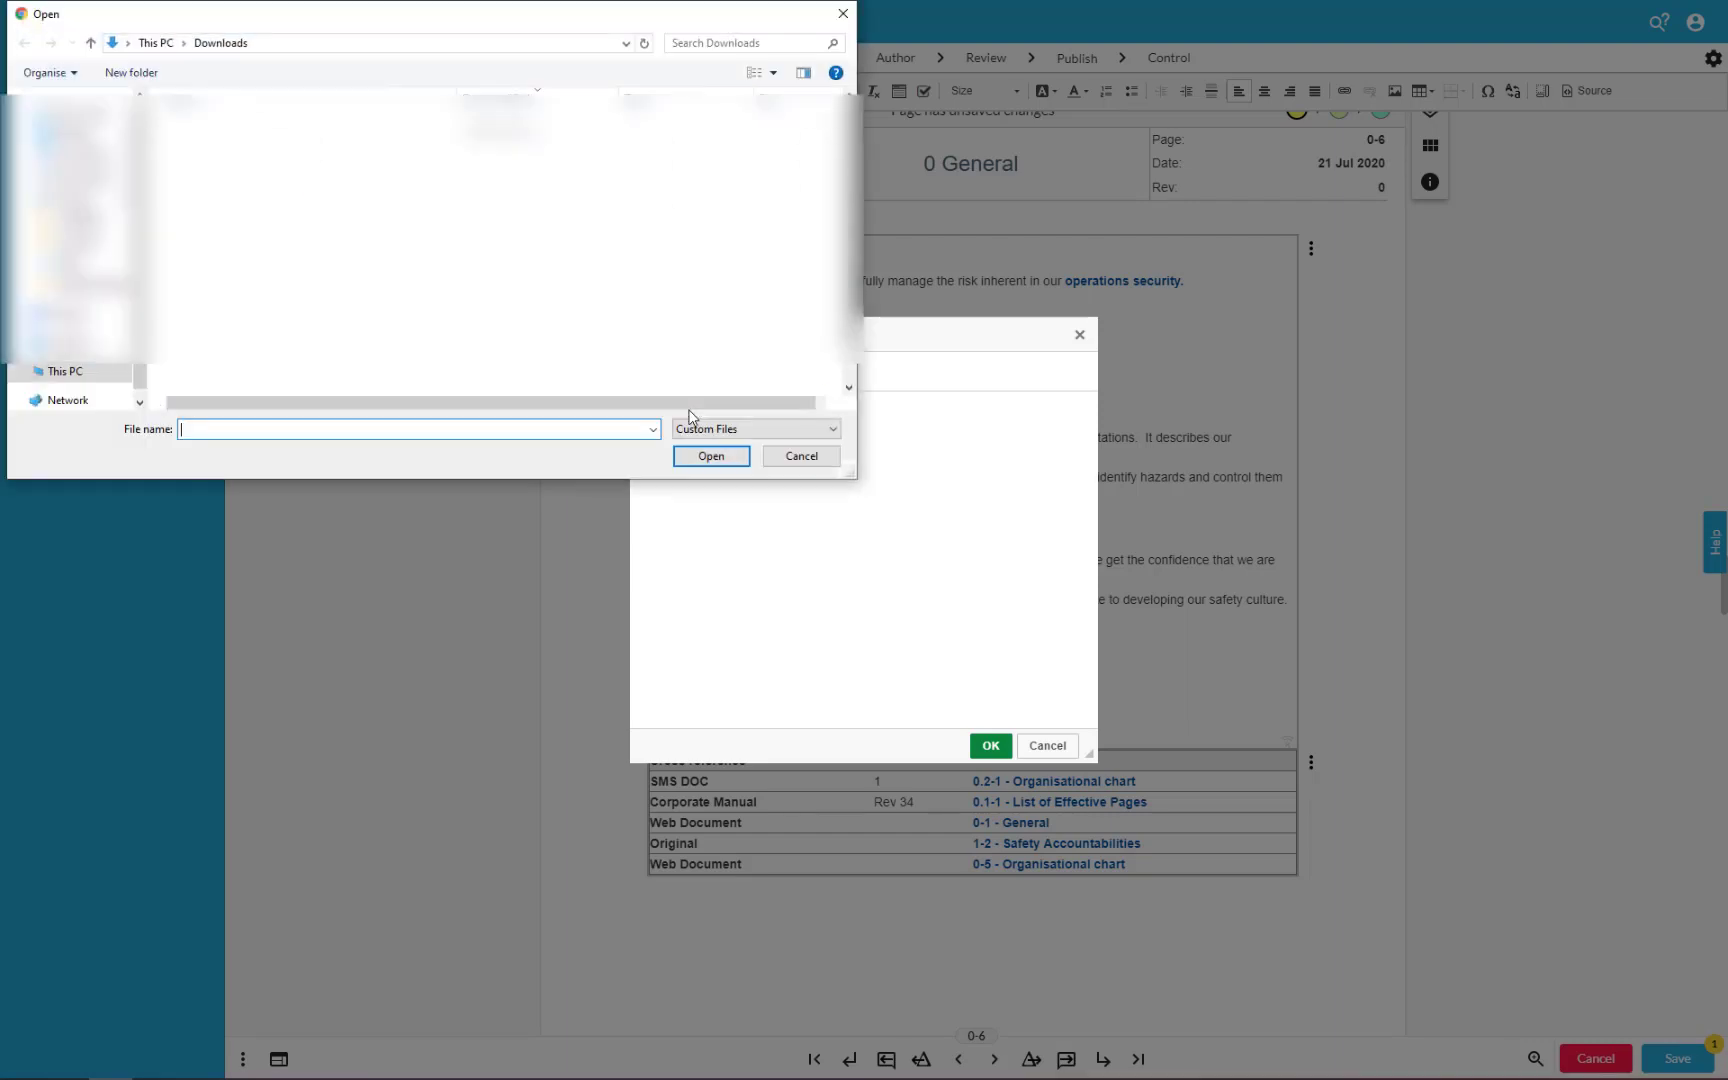
scroll(255, 370, down, 3)
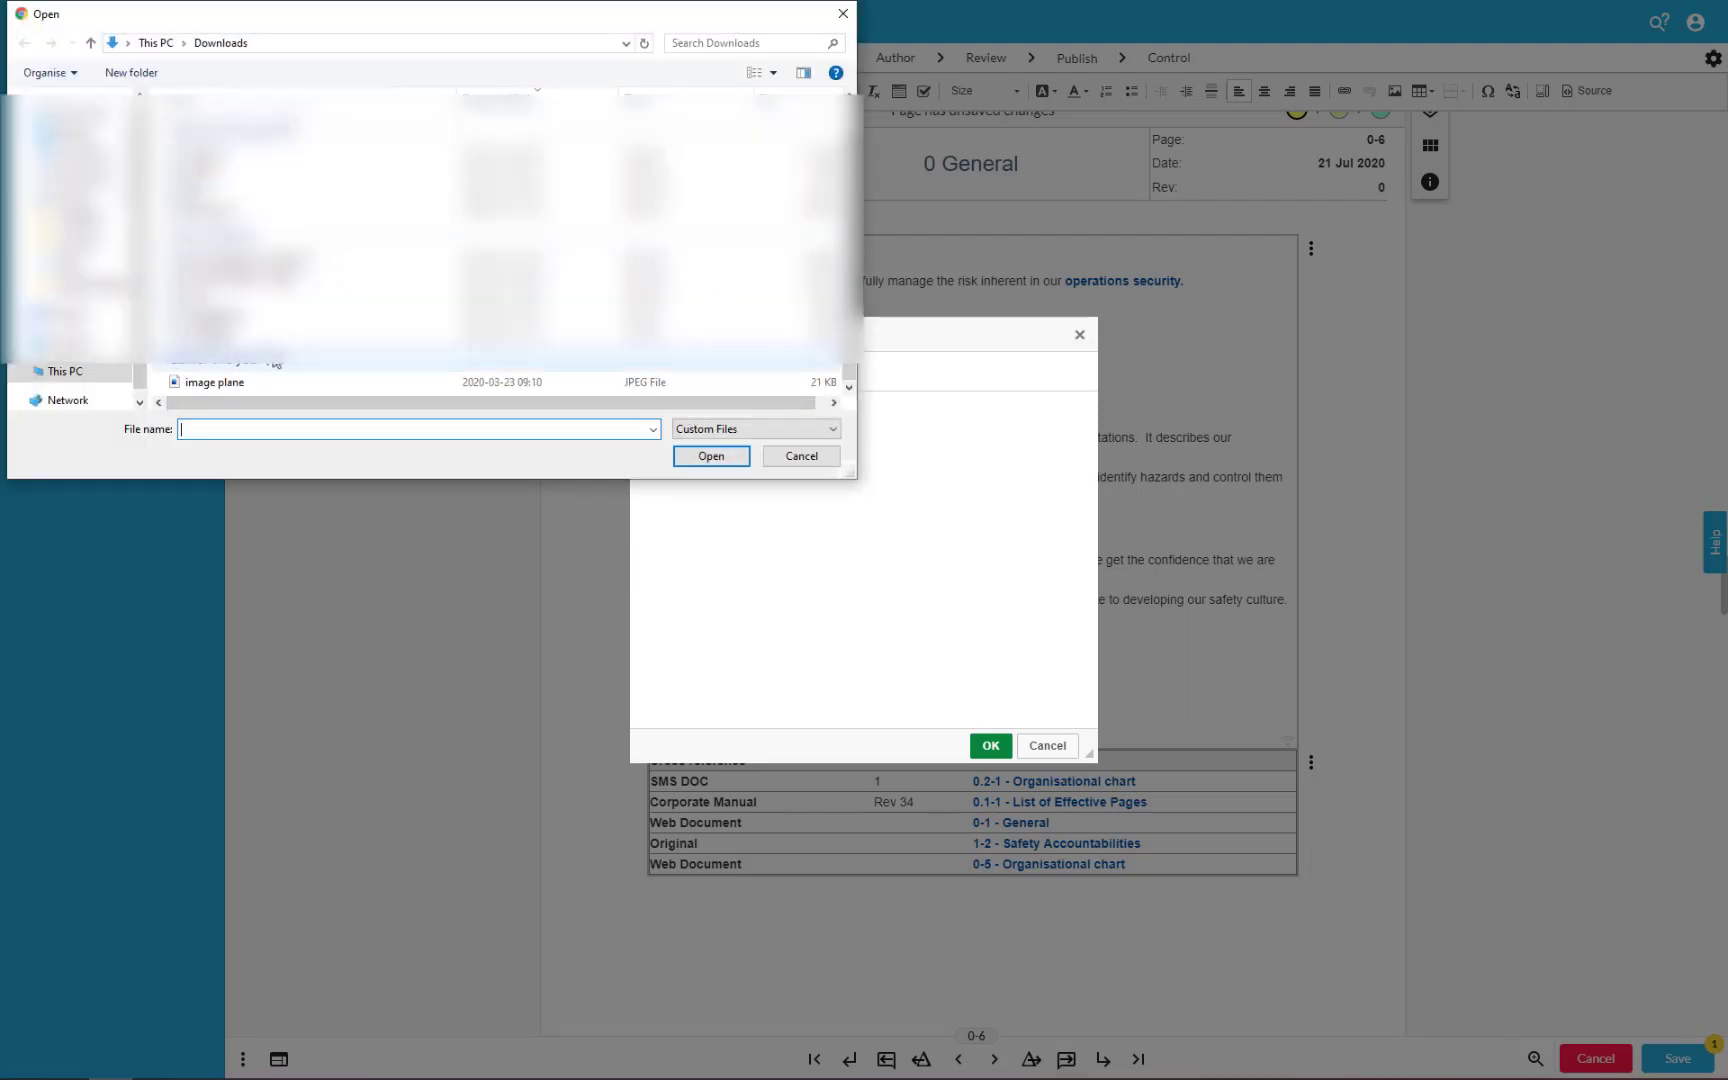
click(252, 383)
click(711, 456)
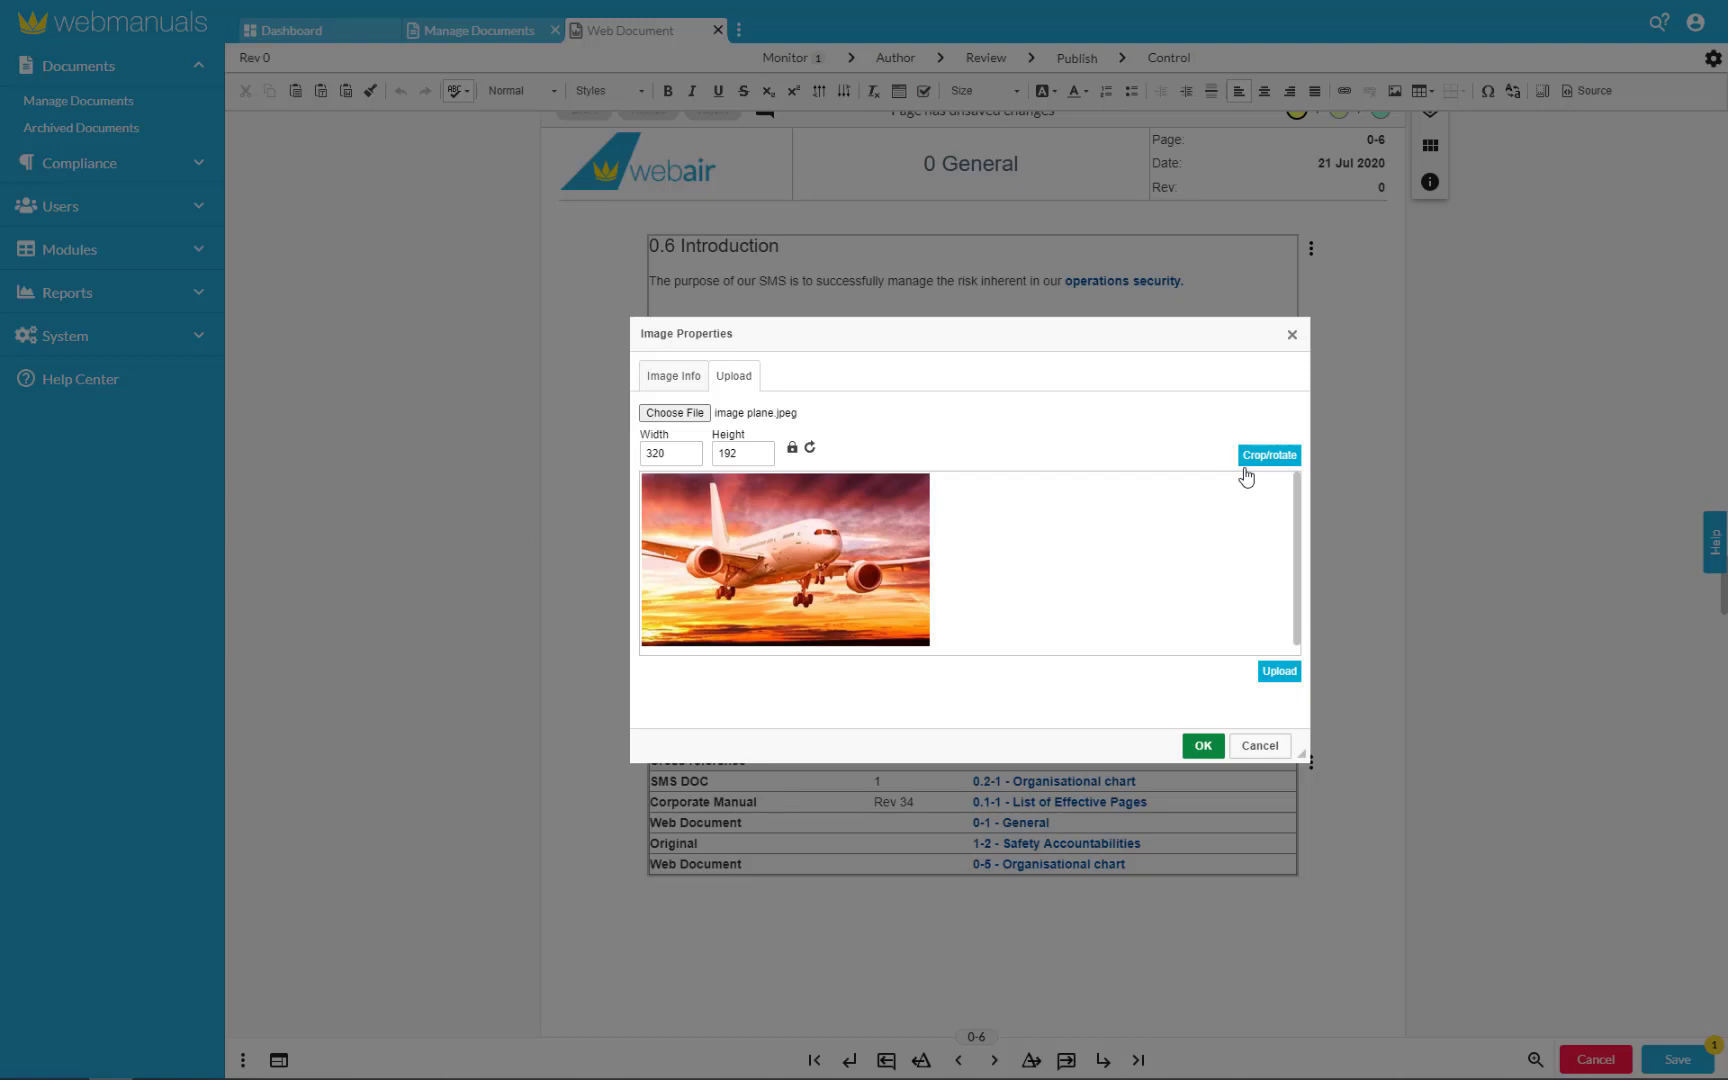
click(1280, 672)
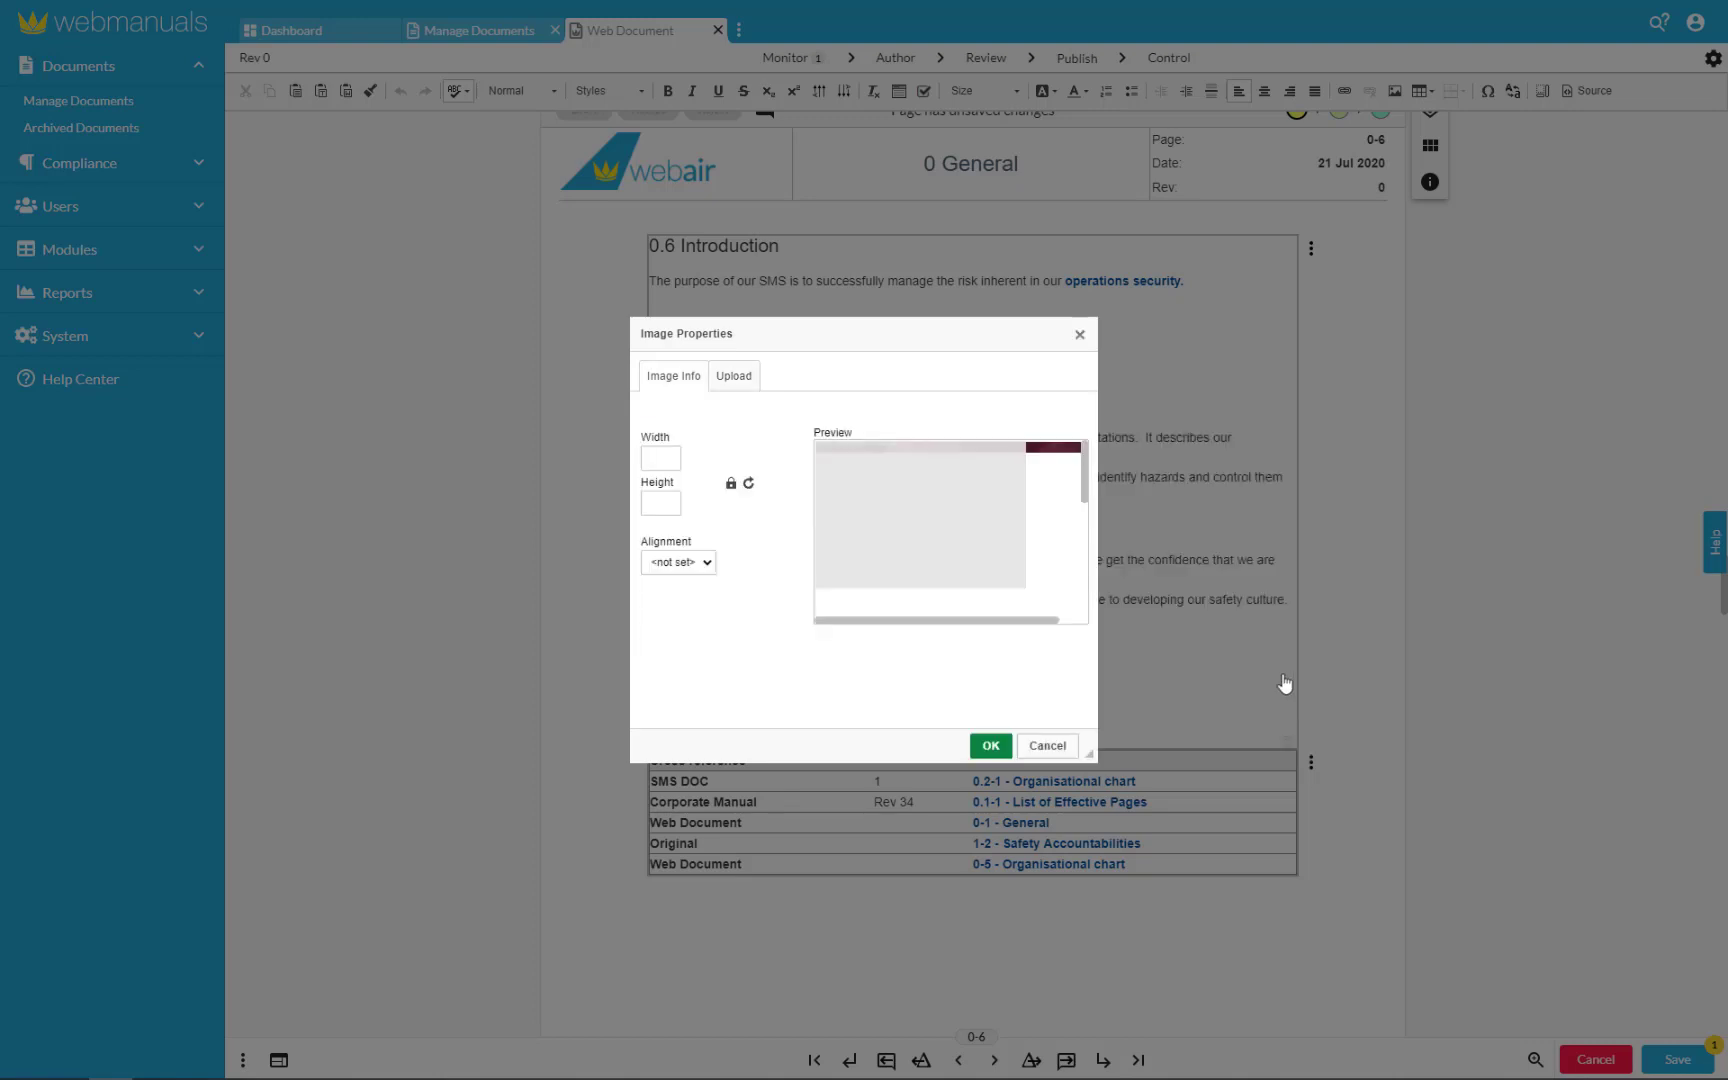
click(990, 746)
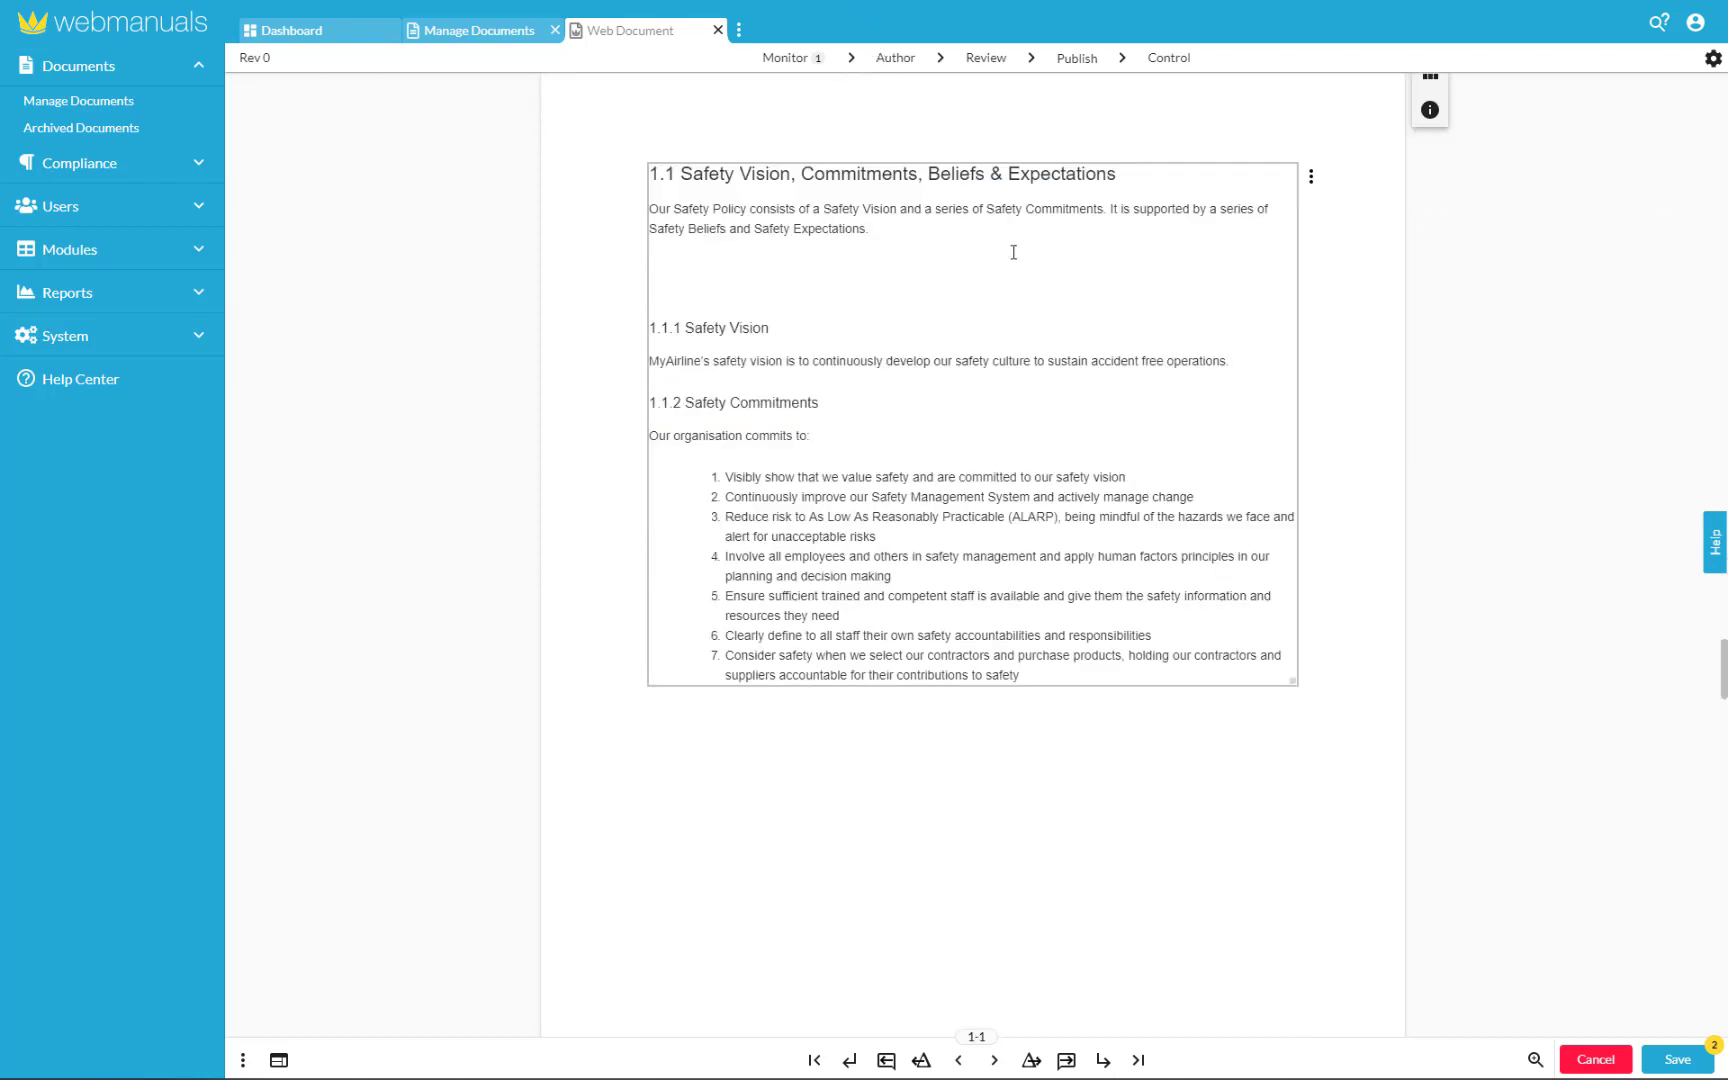
- Insert a table with four rows and four columns below the introductory paragraph of section 1.1
click(677, 273)
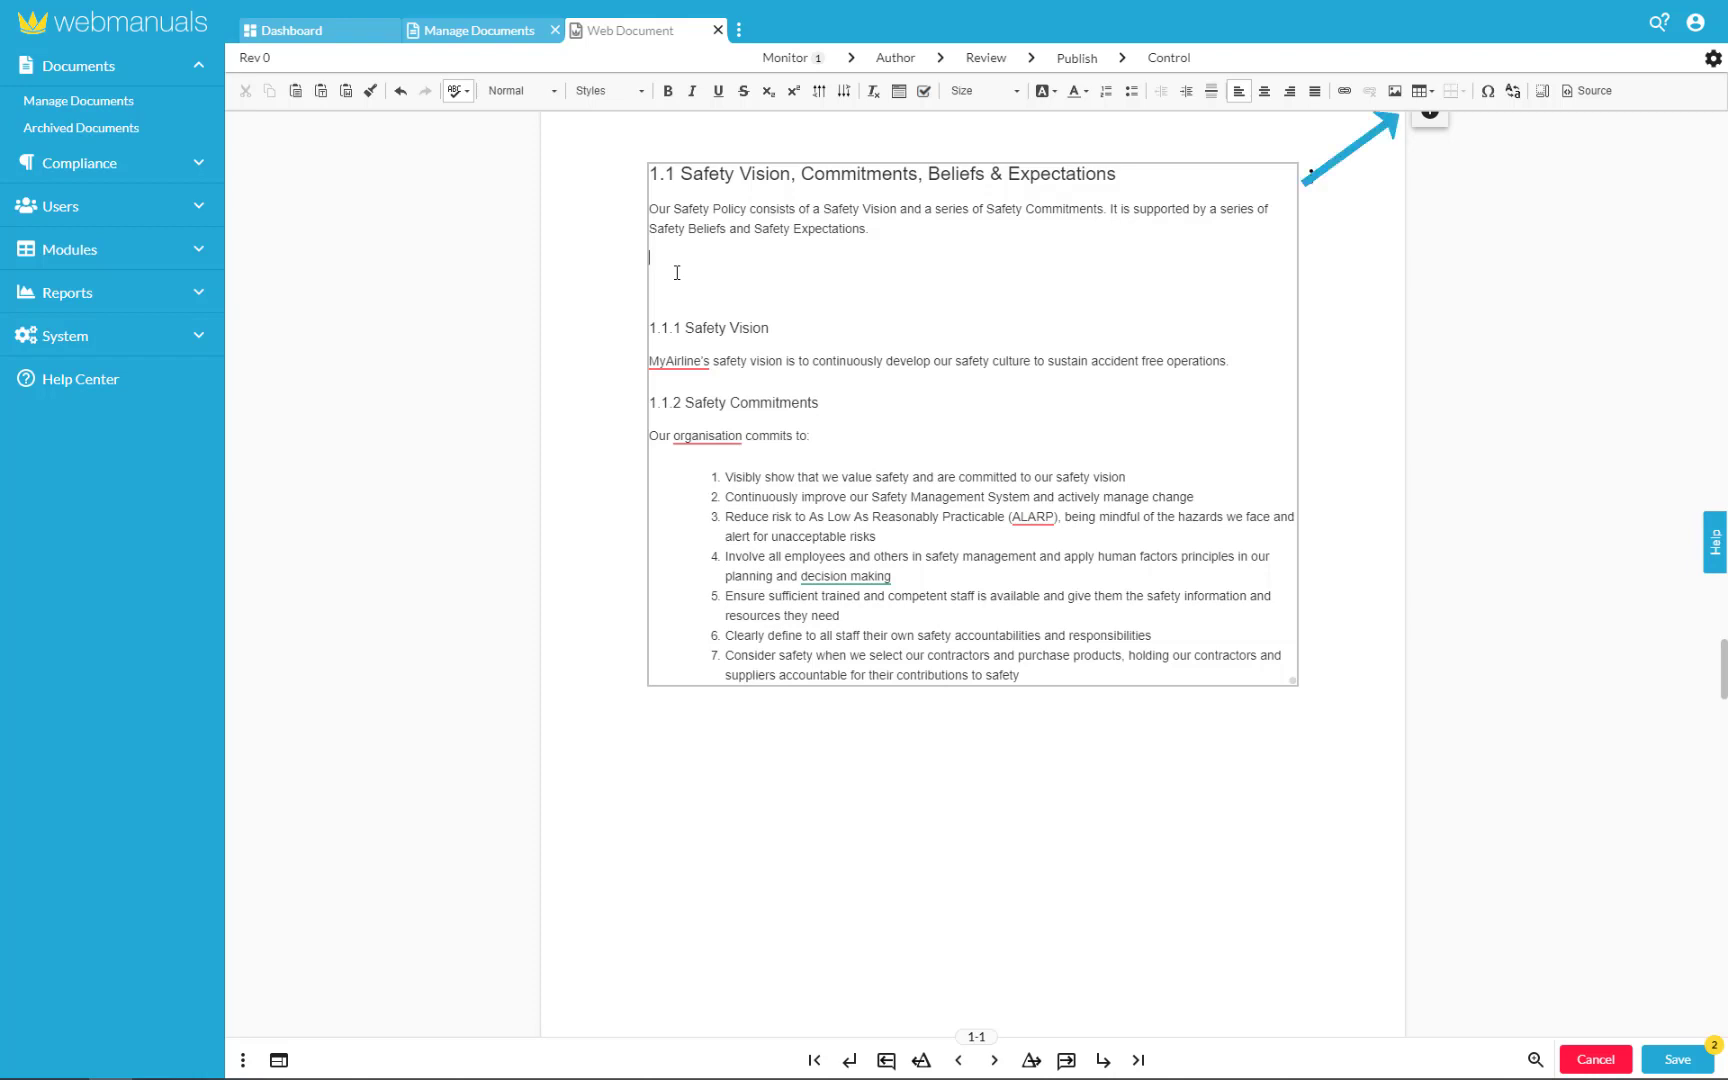
click(1432, 93)
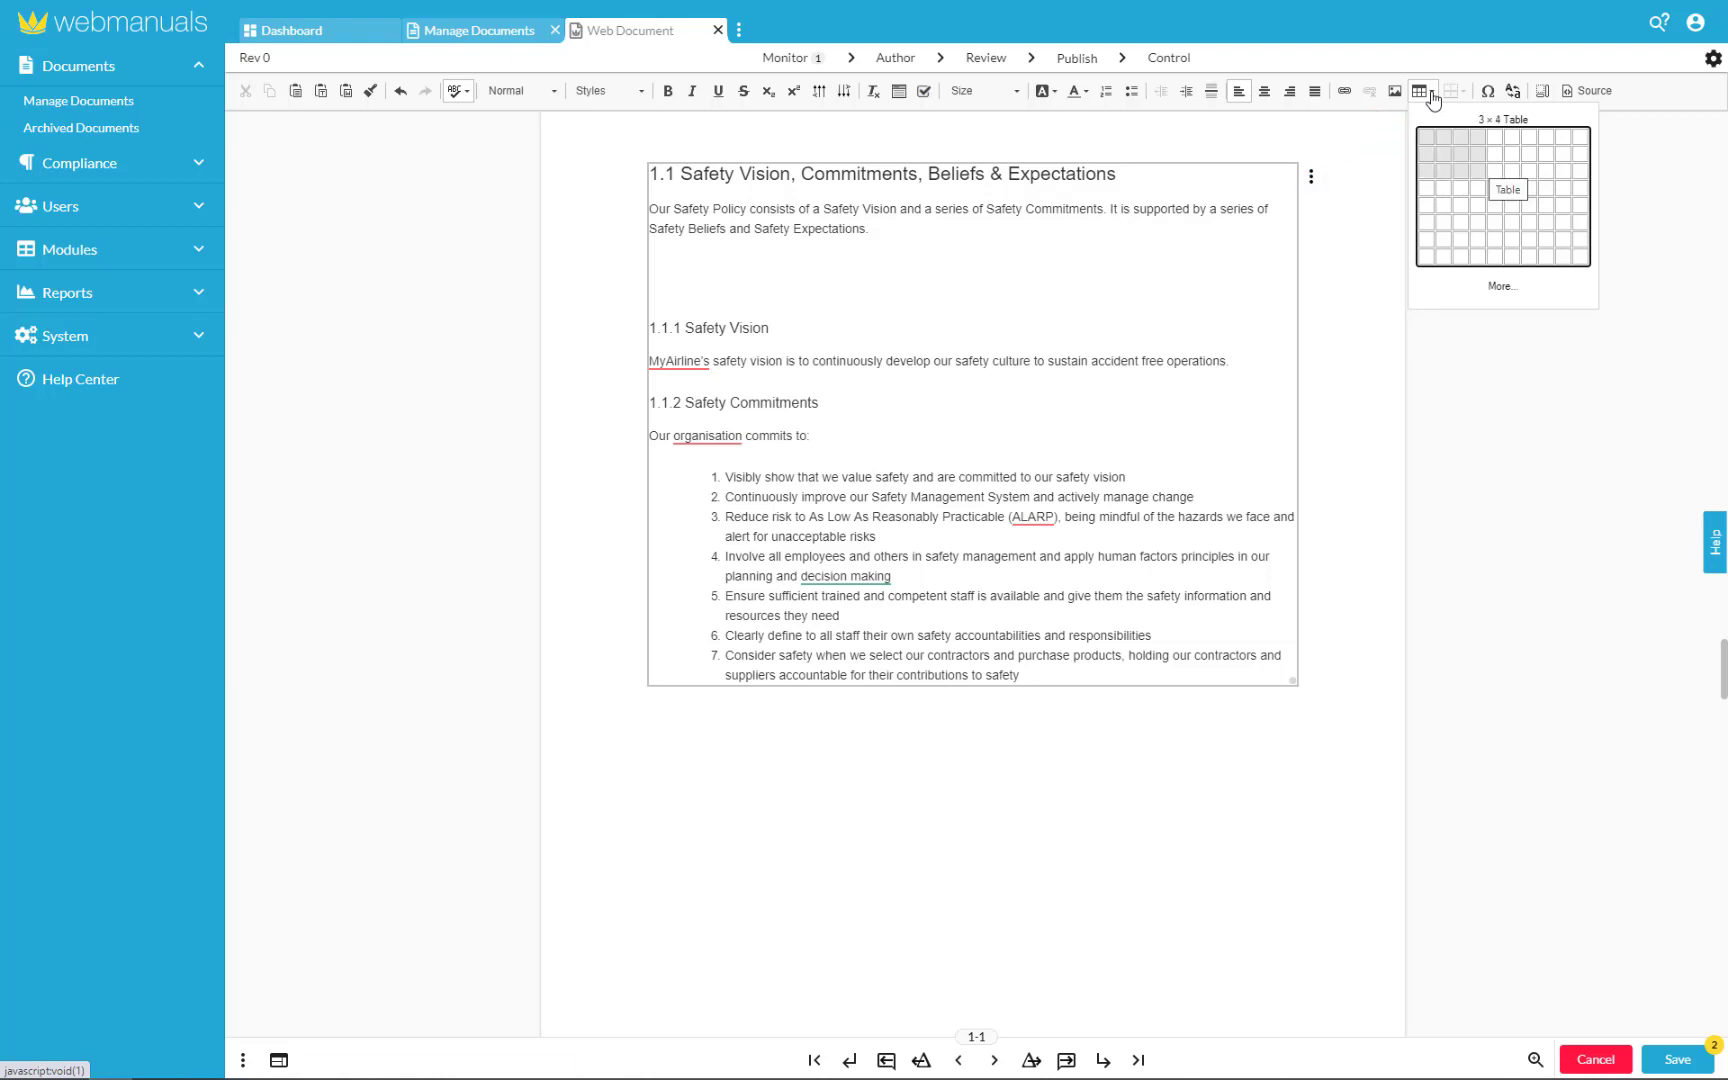
click(1481, 187)
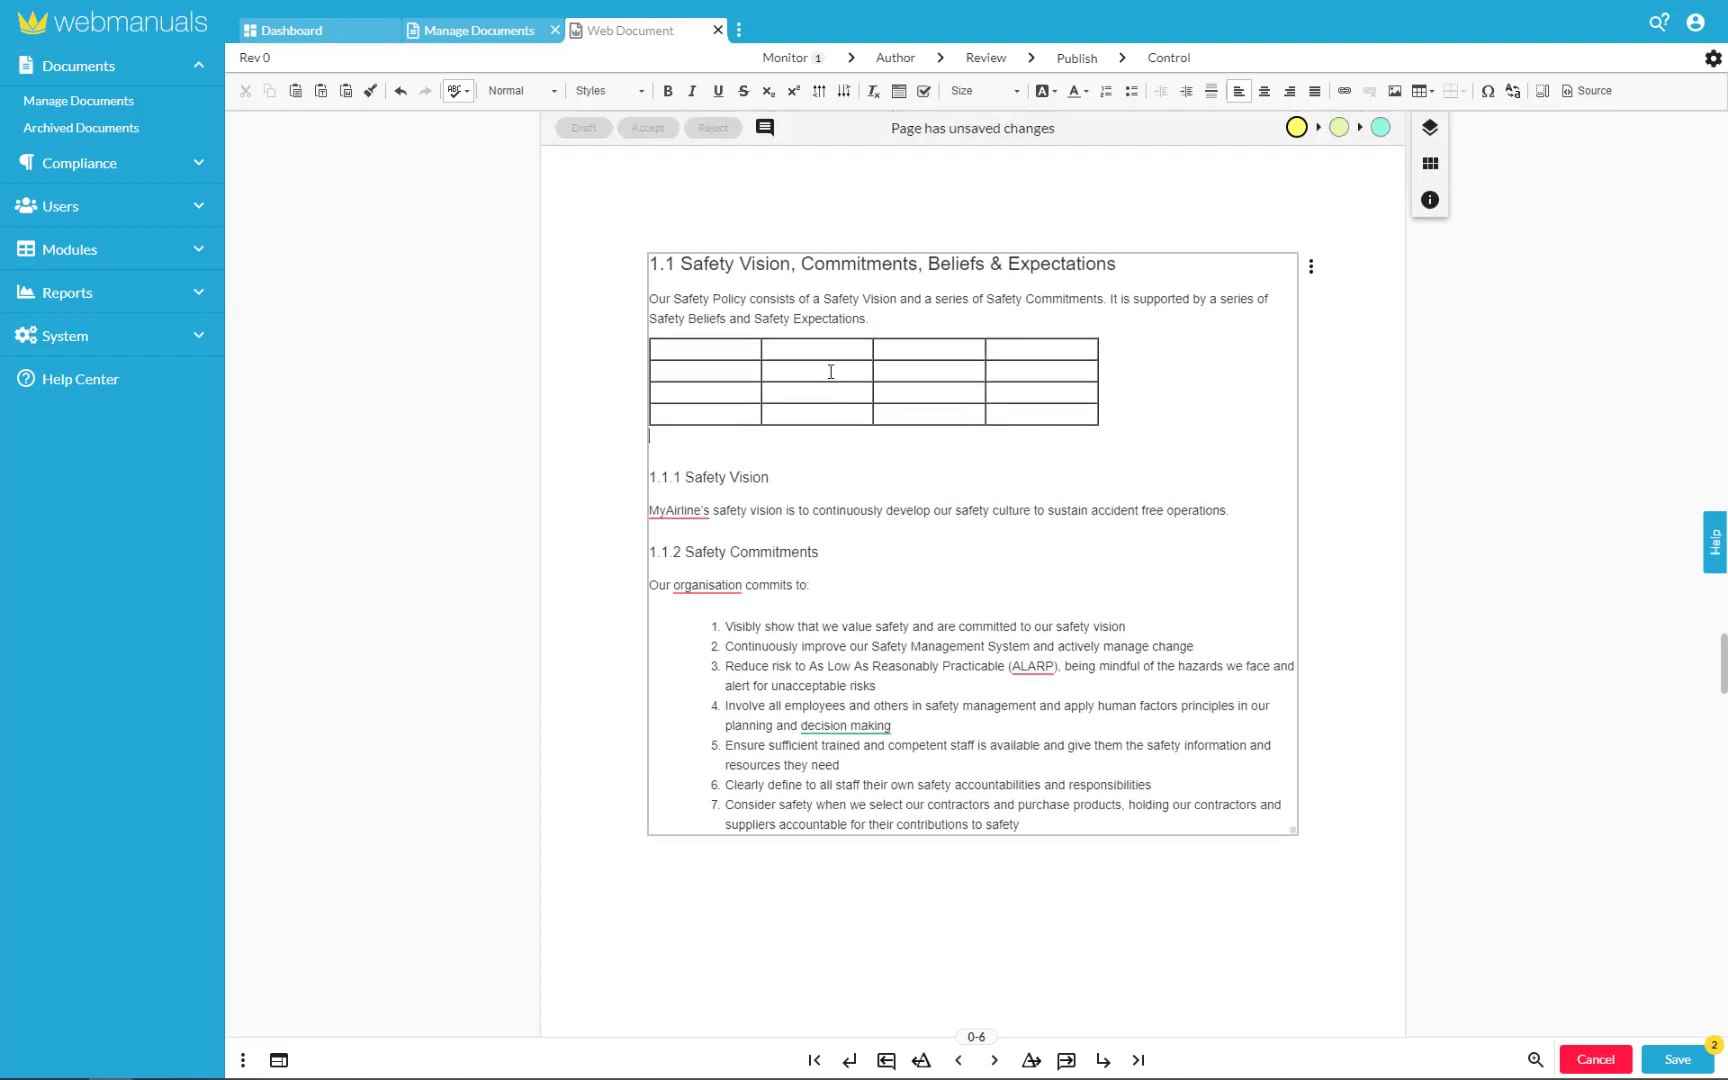
- Set the table's width to 720px and make its first row the header
click(831, 372)
right_click(831, 372)
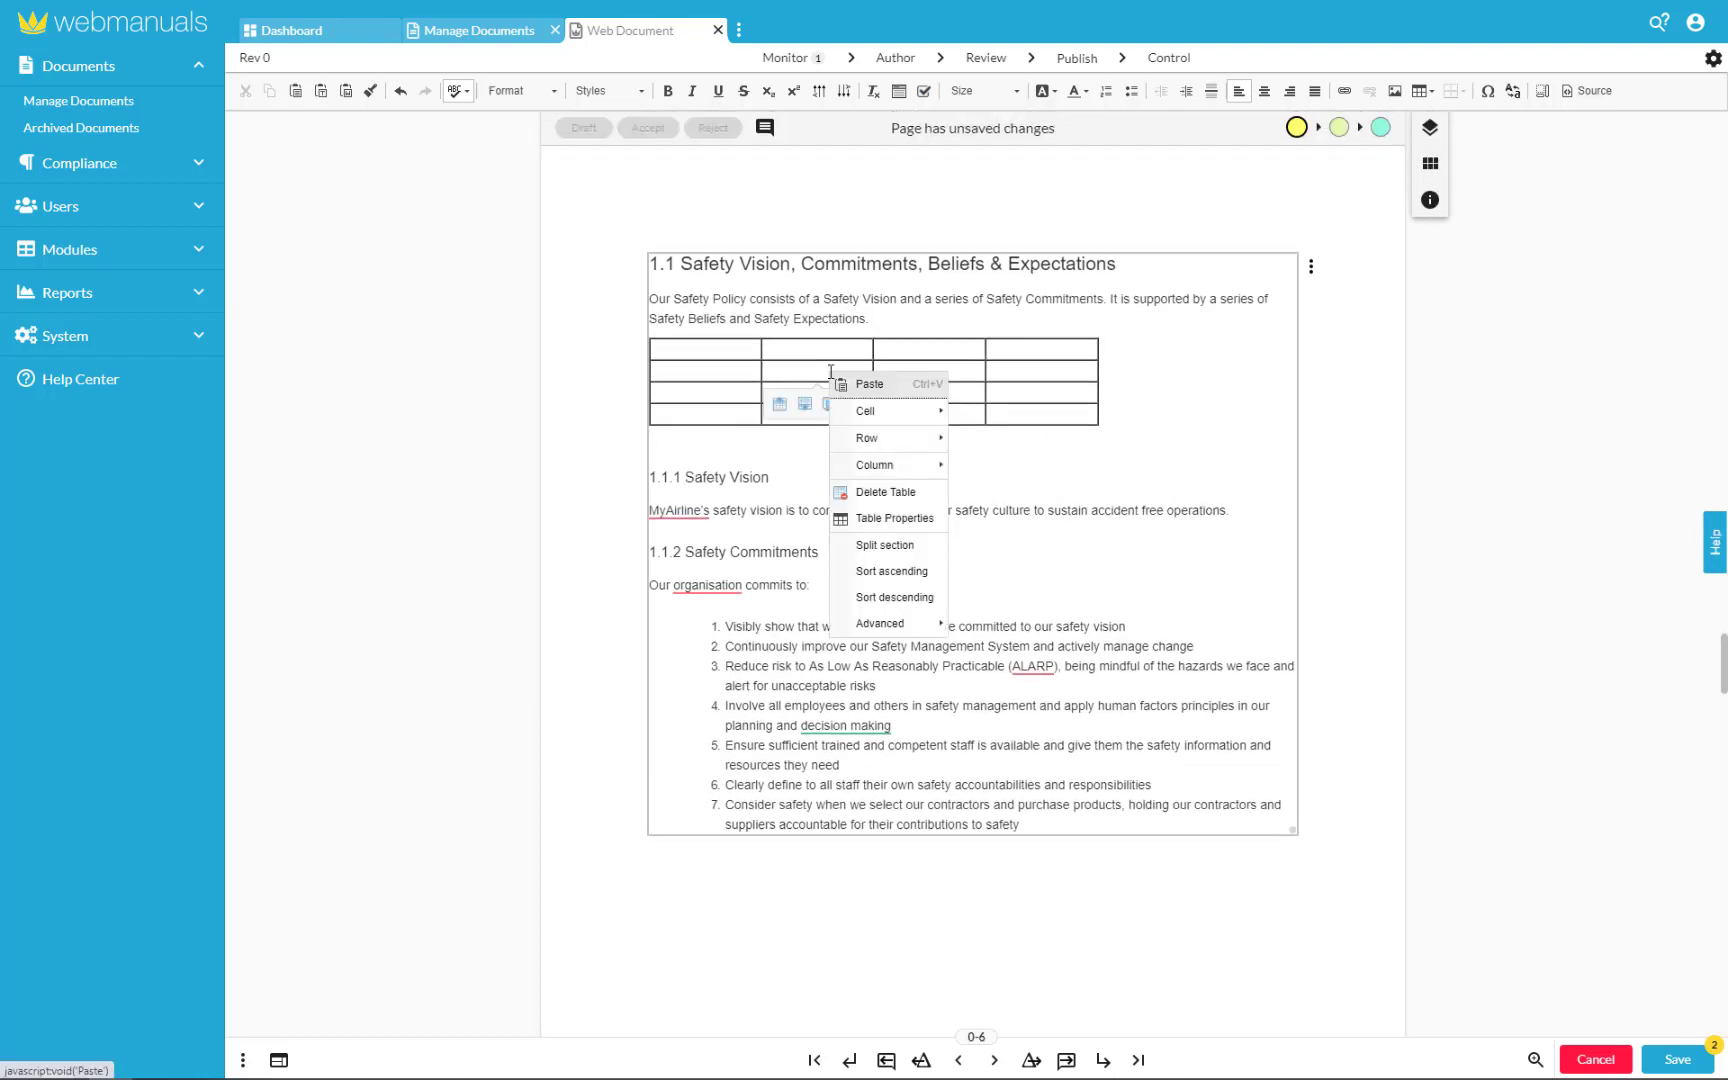
click(865, 519)
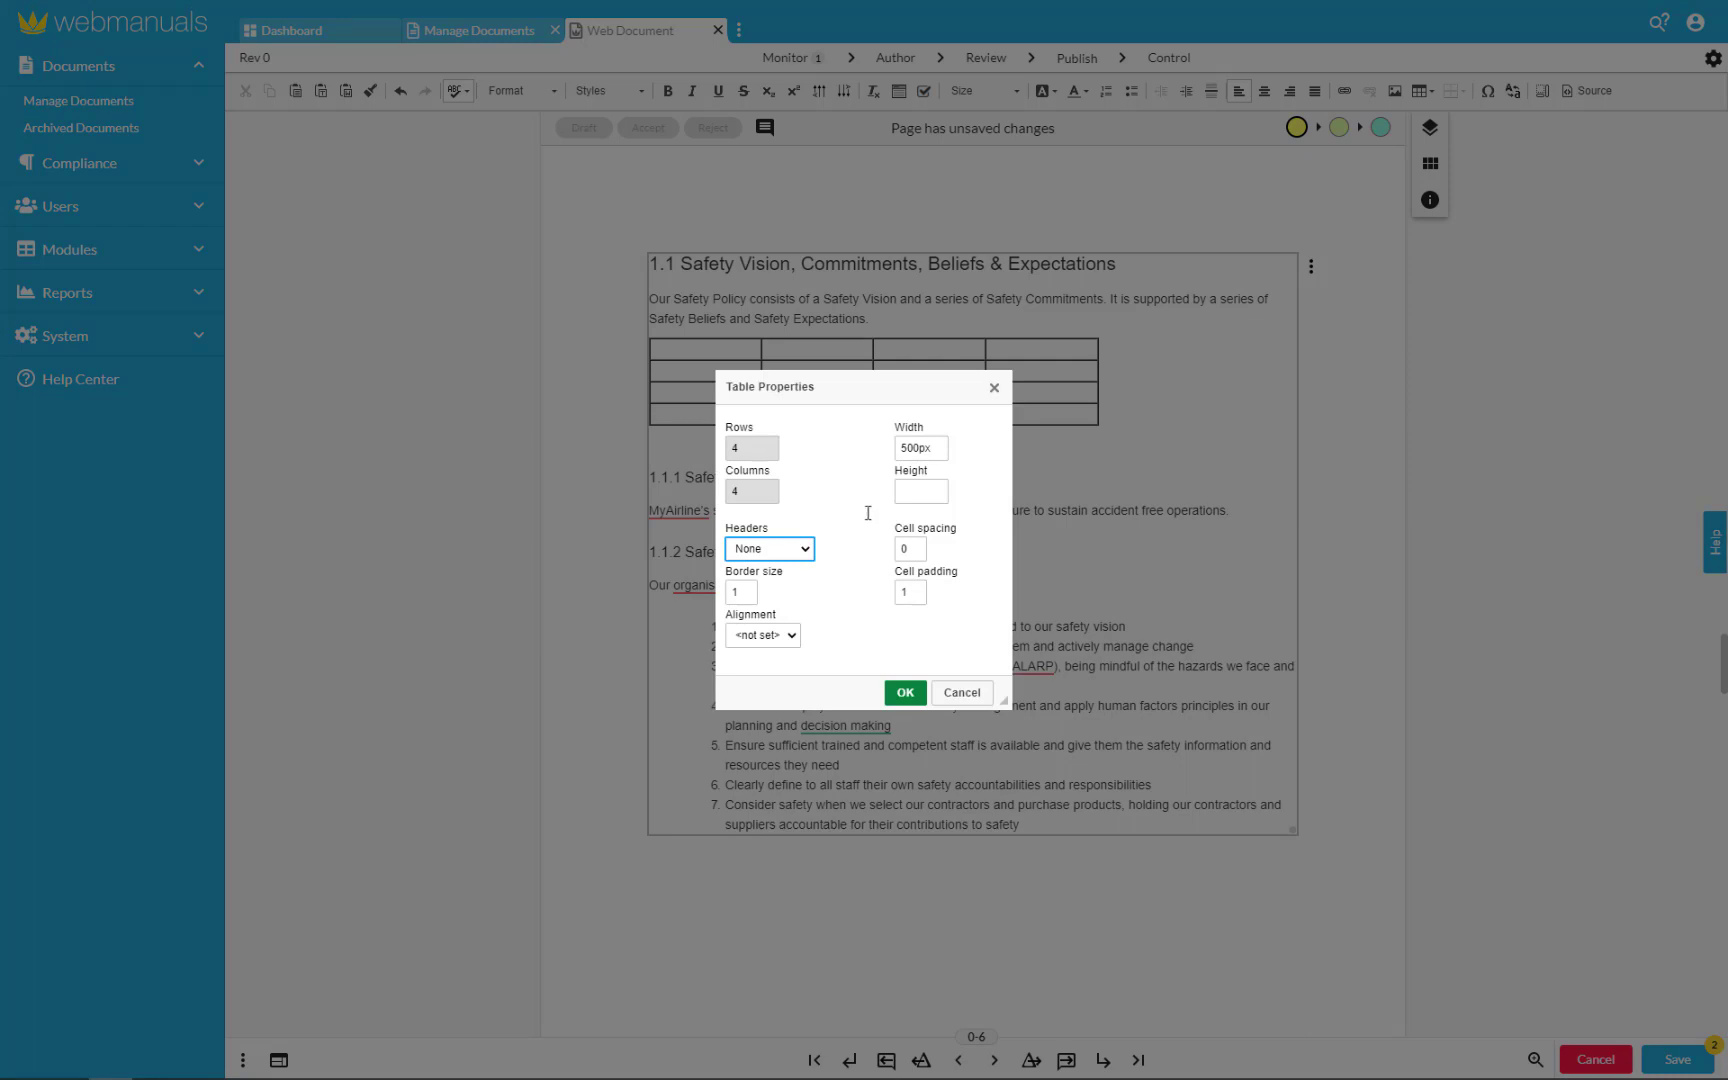
drag(922, 449, 901, 449)
text(720)
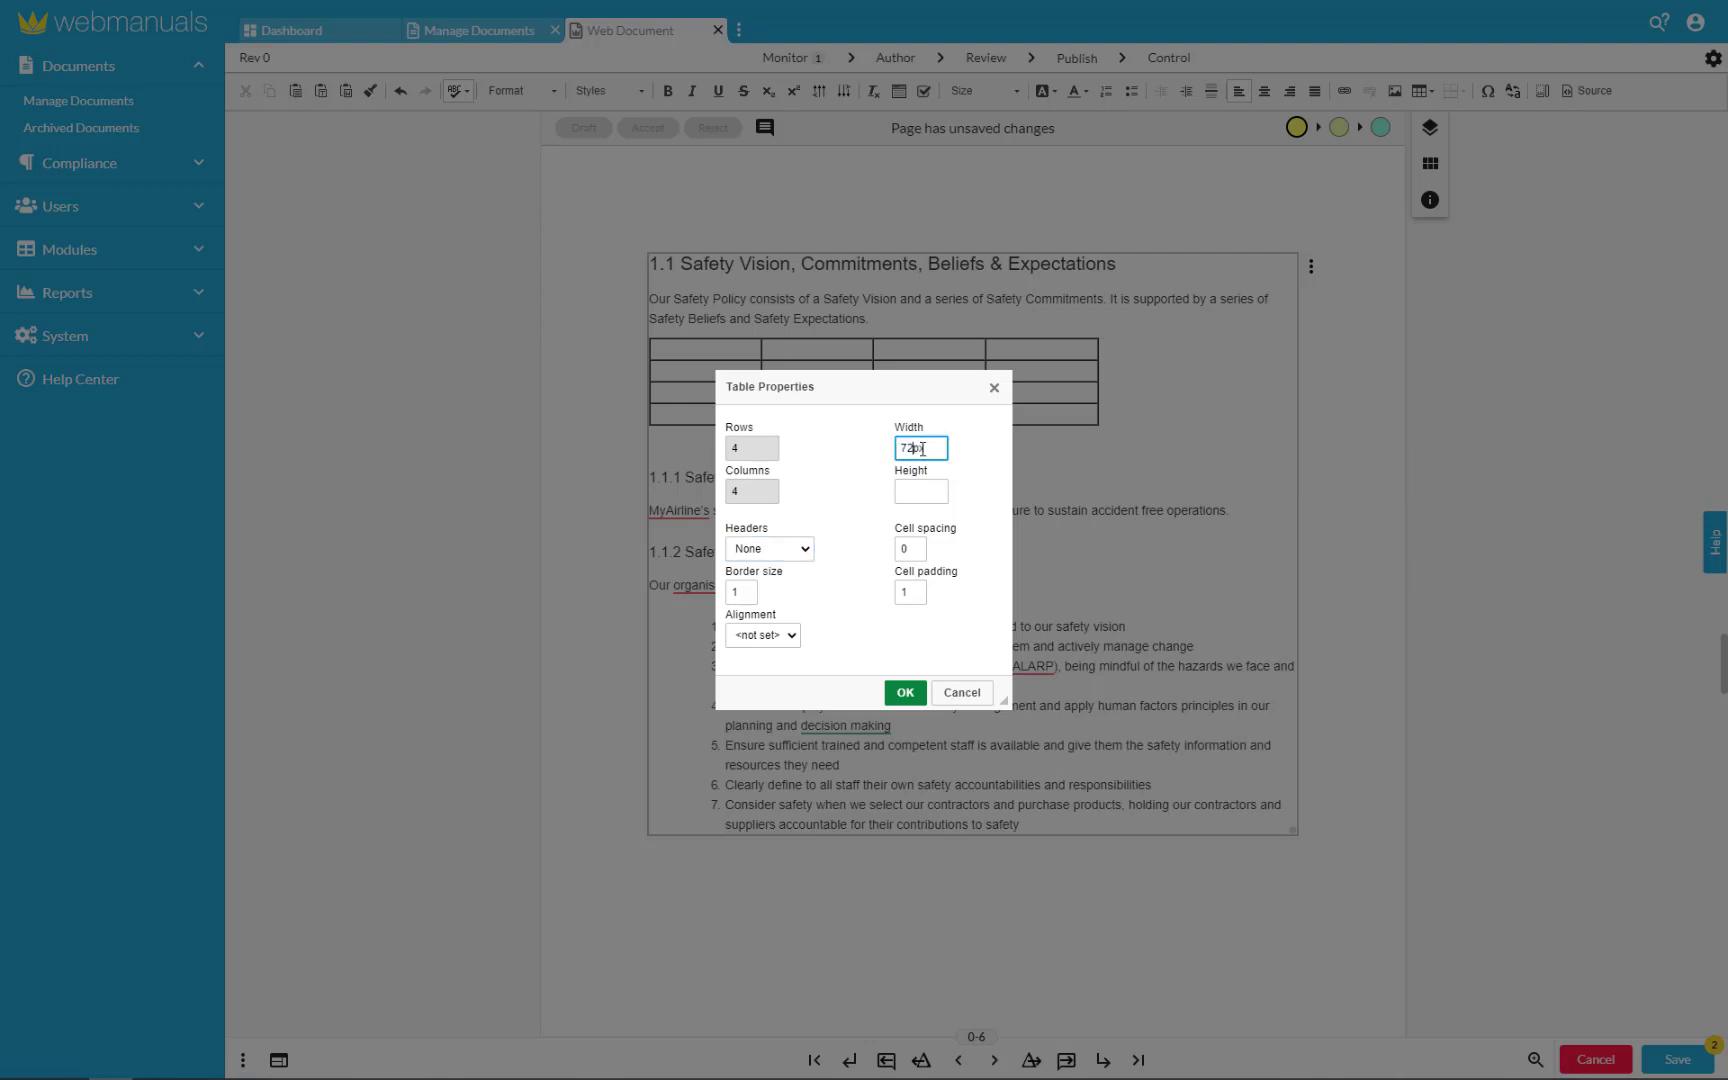
click(882, 478)
click(804, 553)
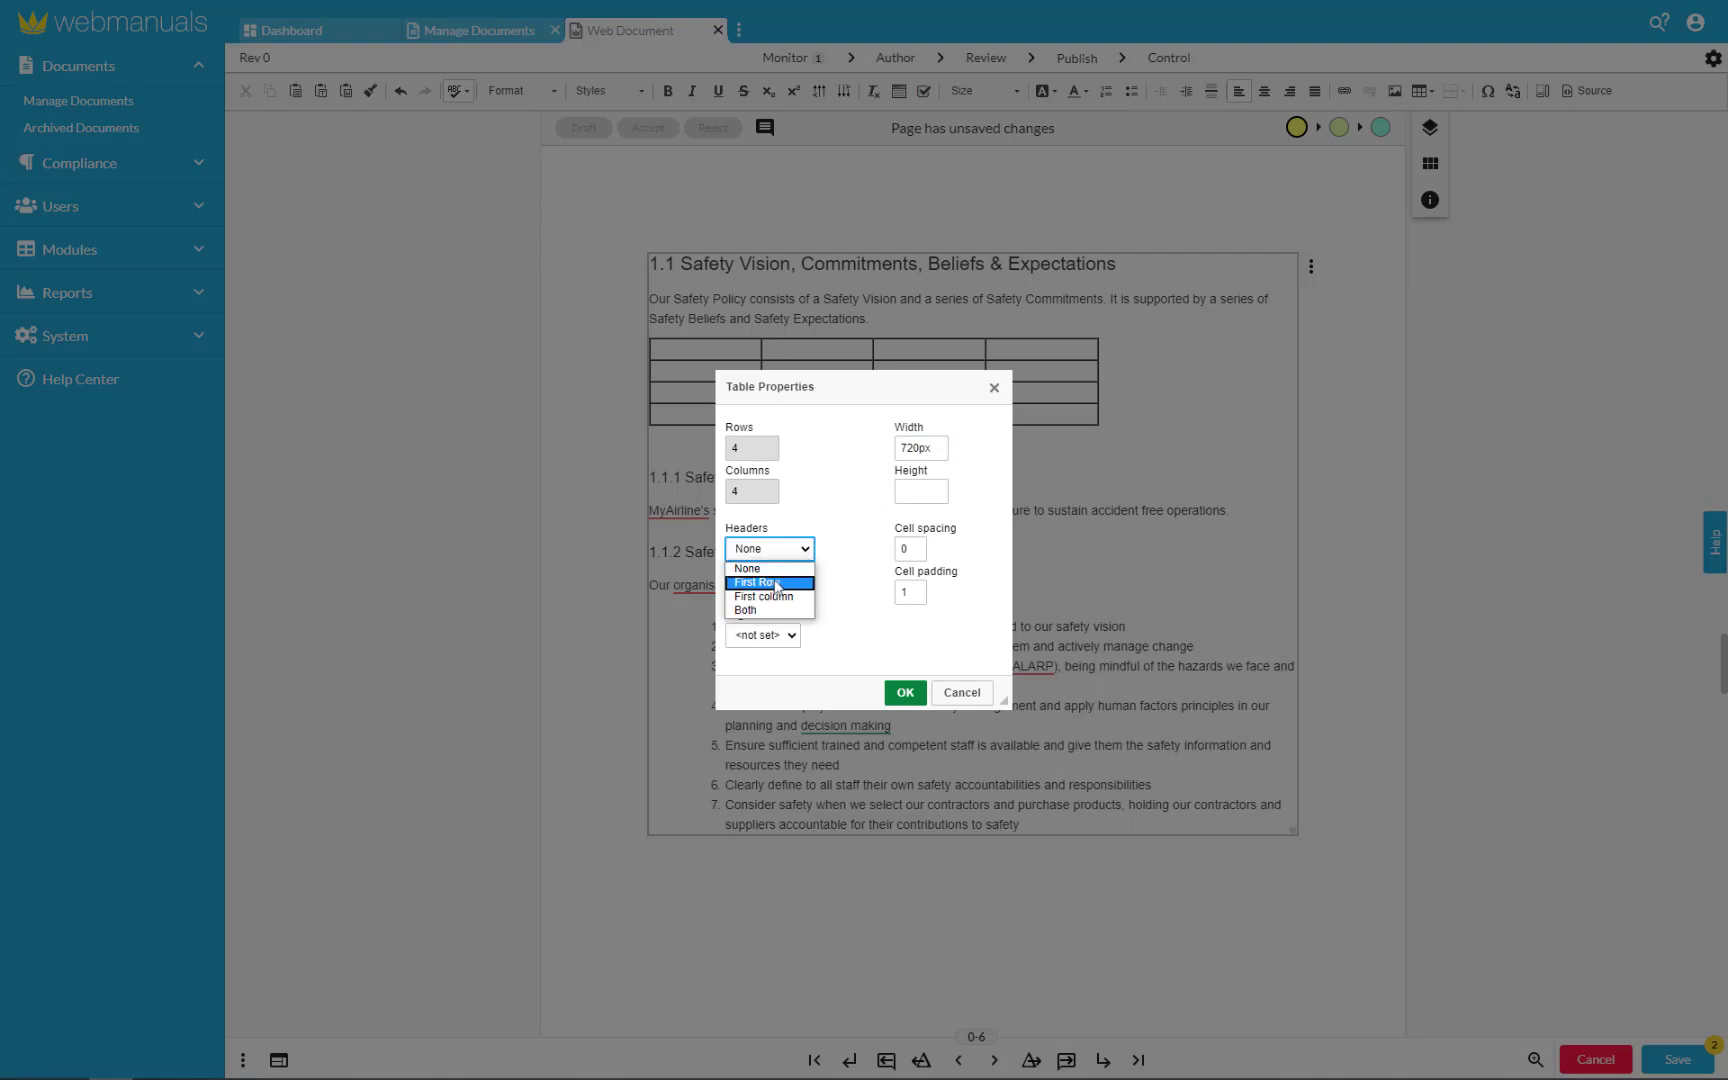
click(775, 584)
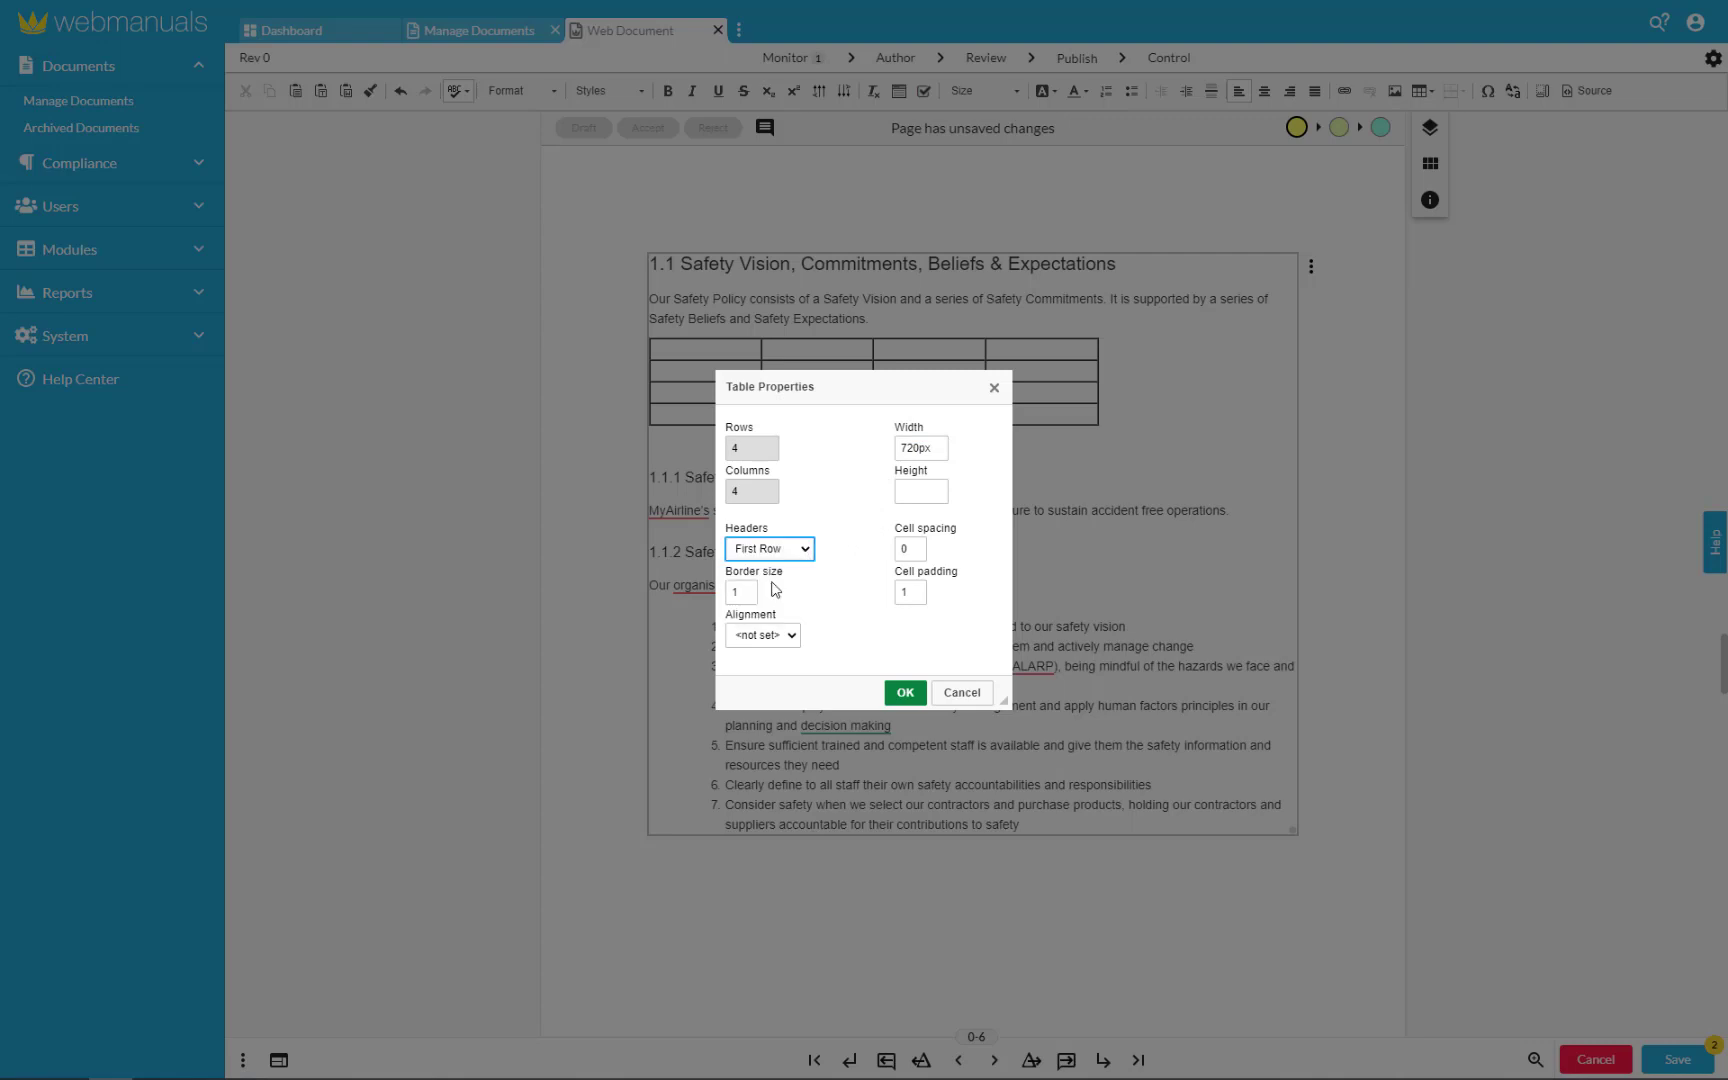
click(903, 692)
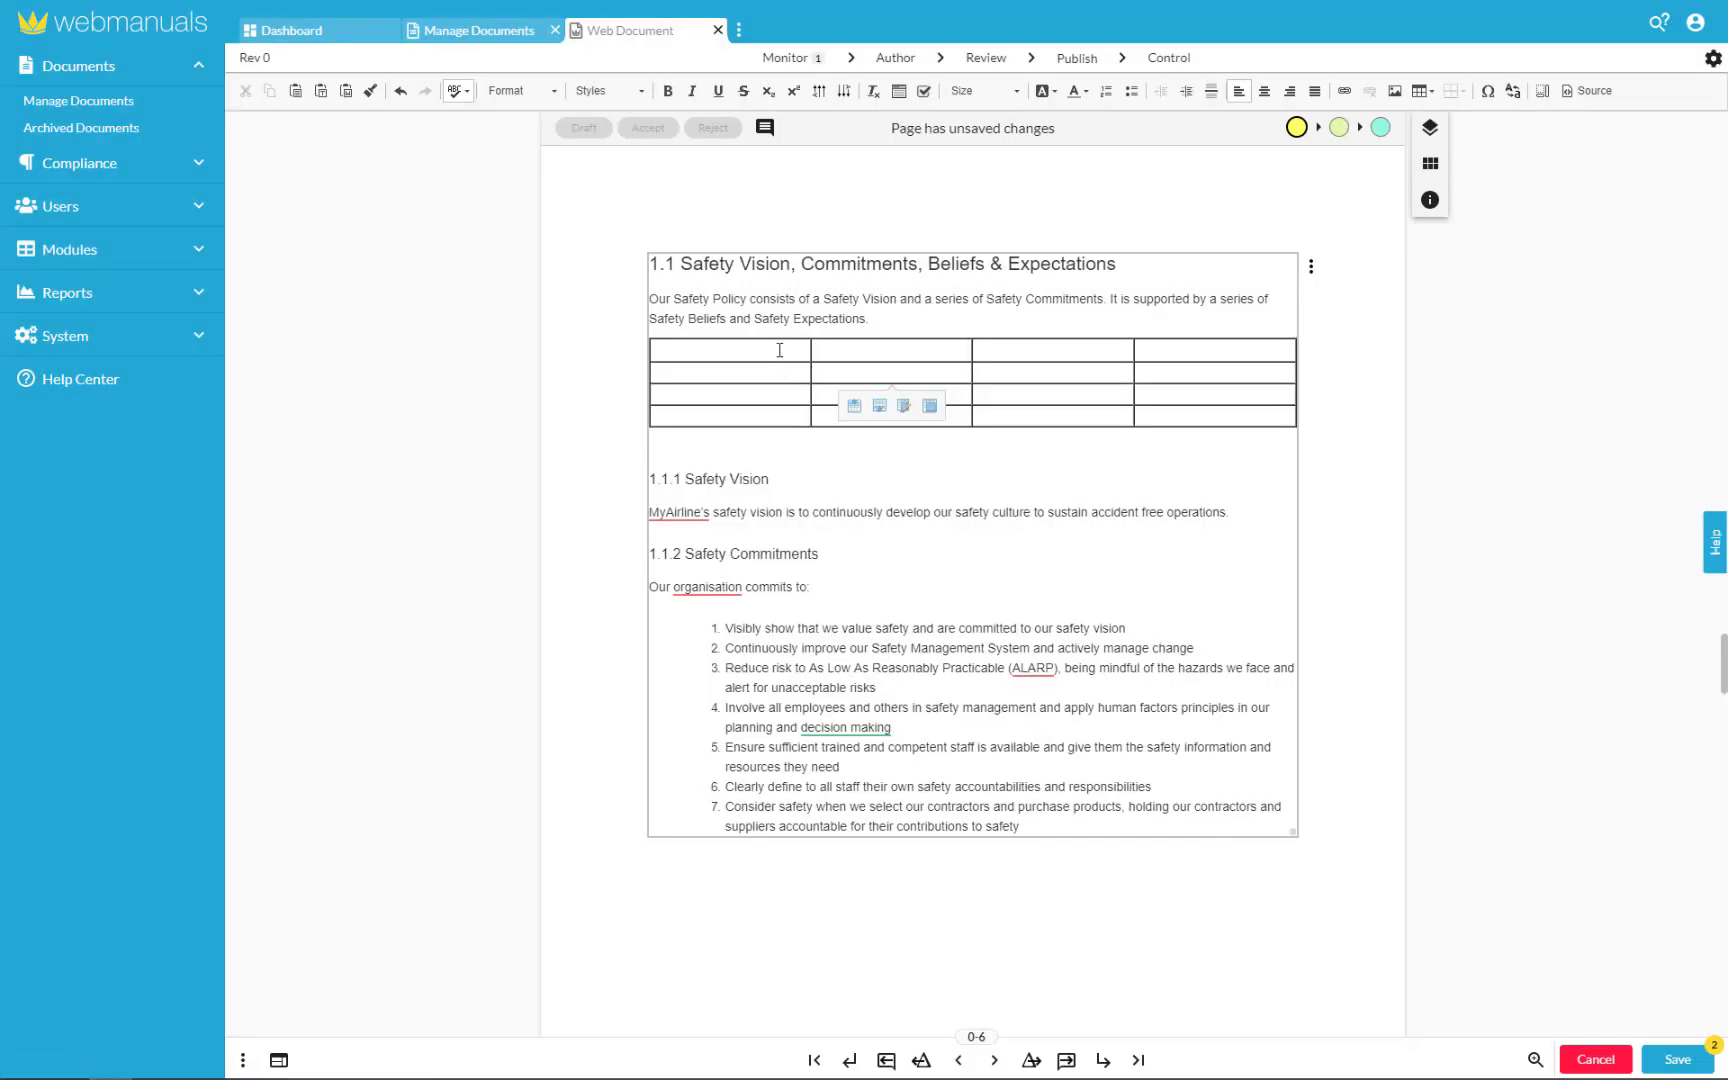
- View the cell properties of the table's first cell and close them without making changes
click(780, 350)
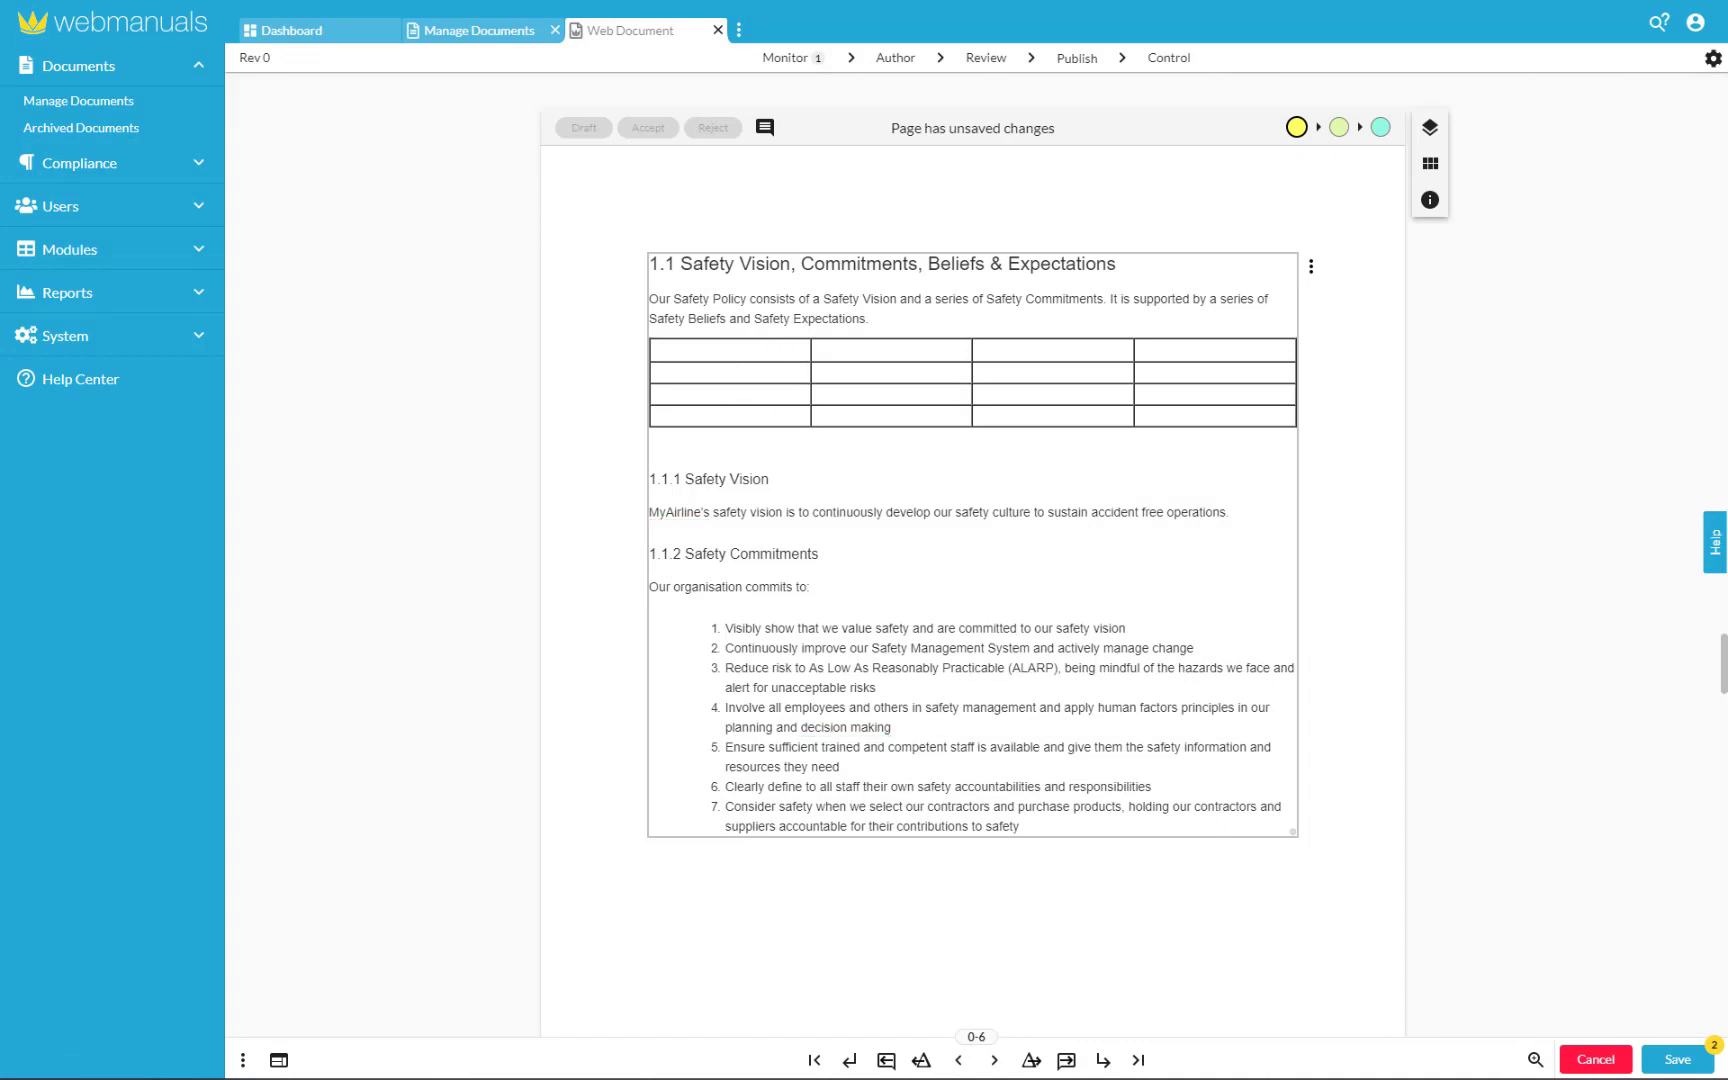
right_click(673, 348)
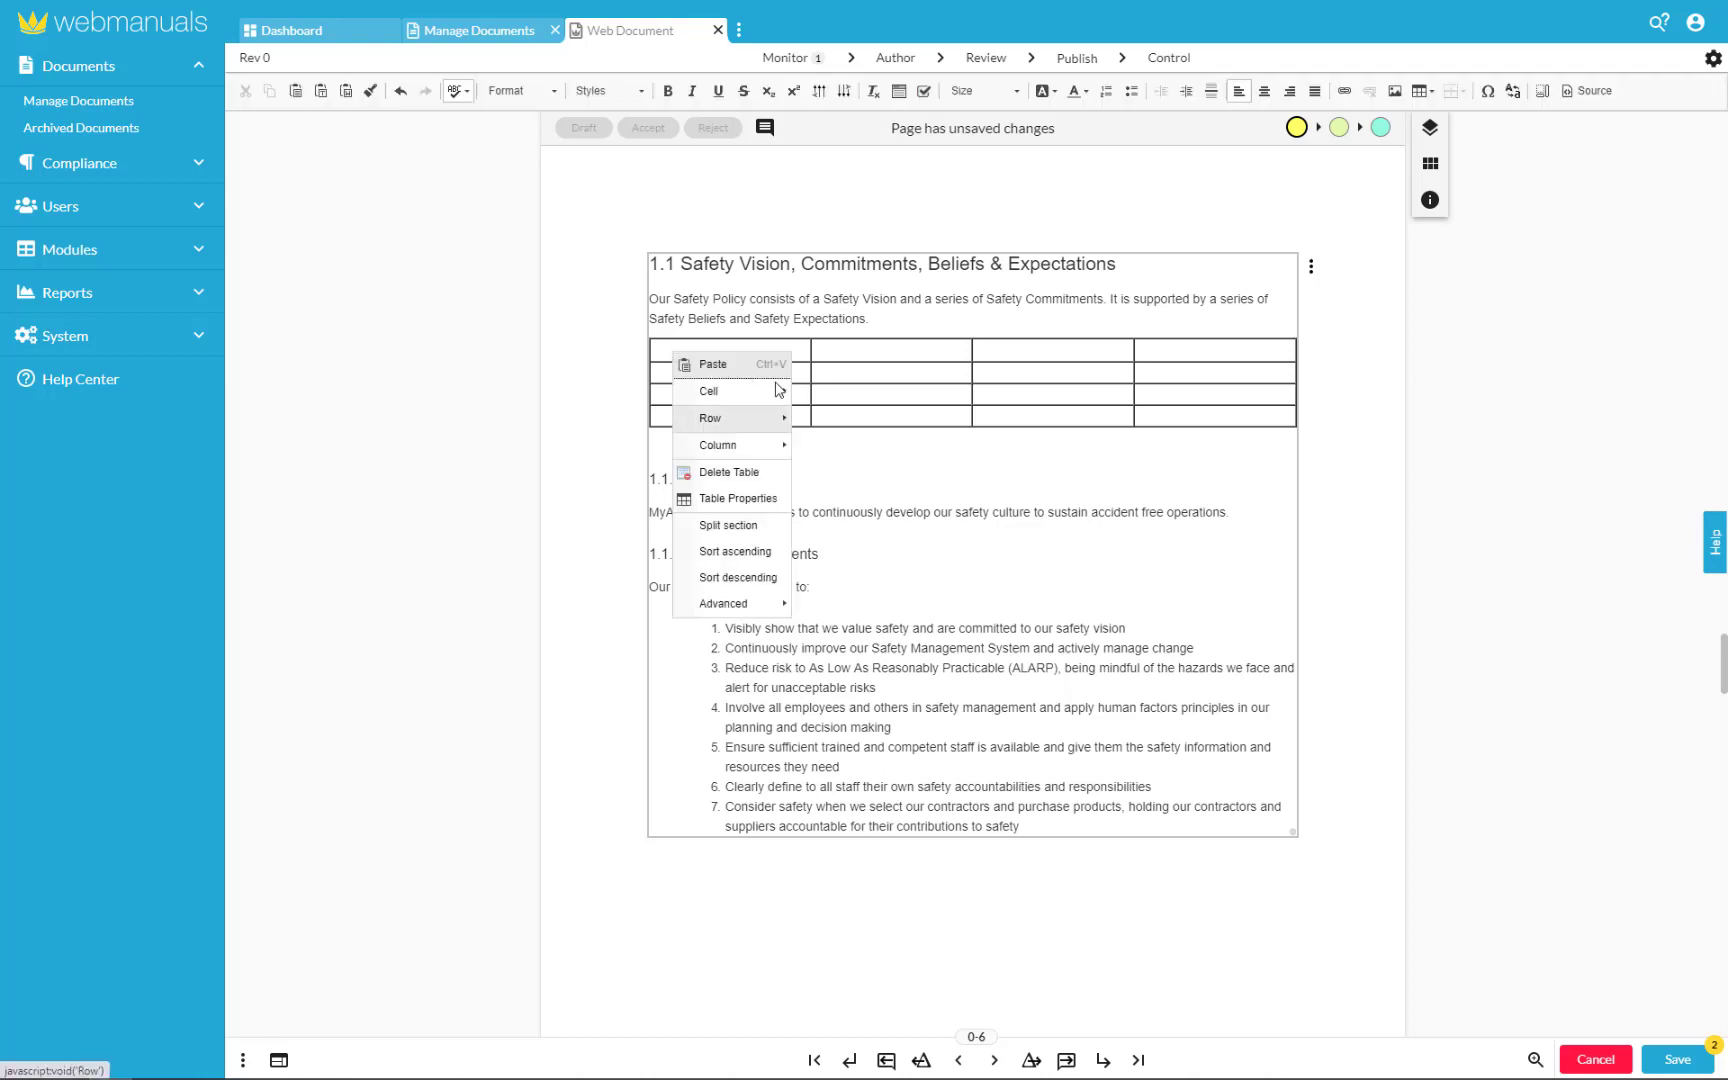
mouse_move(779, 390)
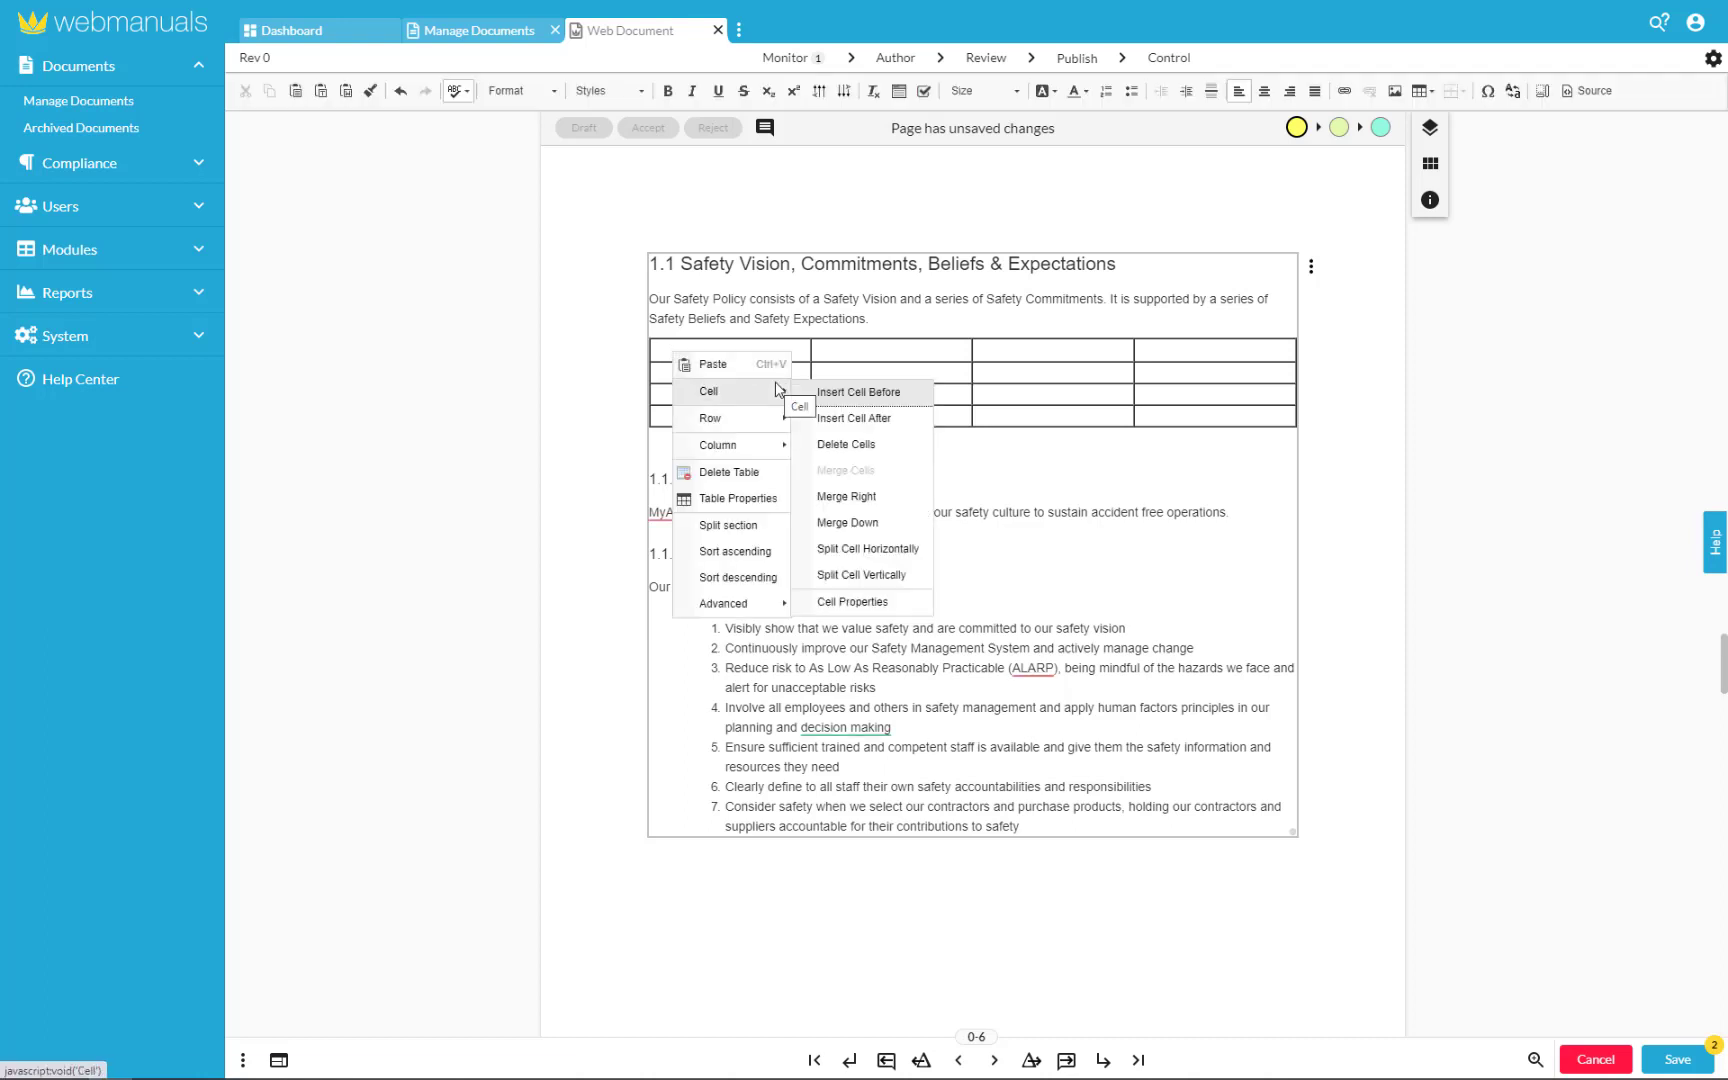
click(878, 603)
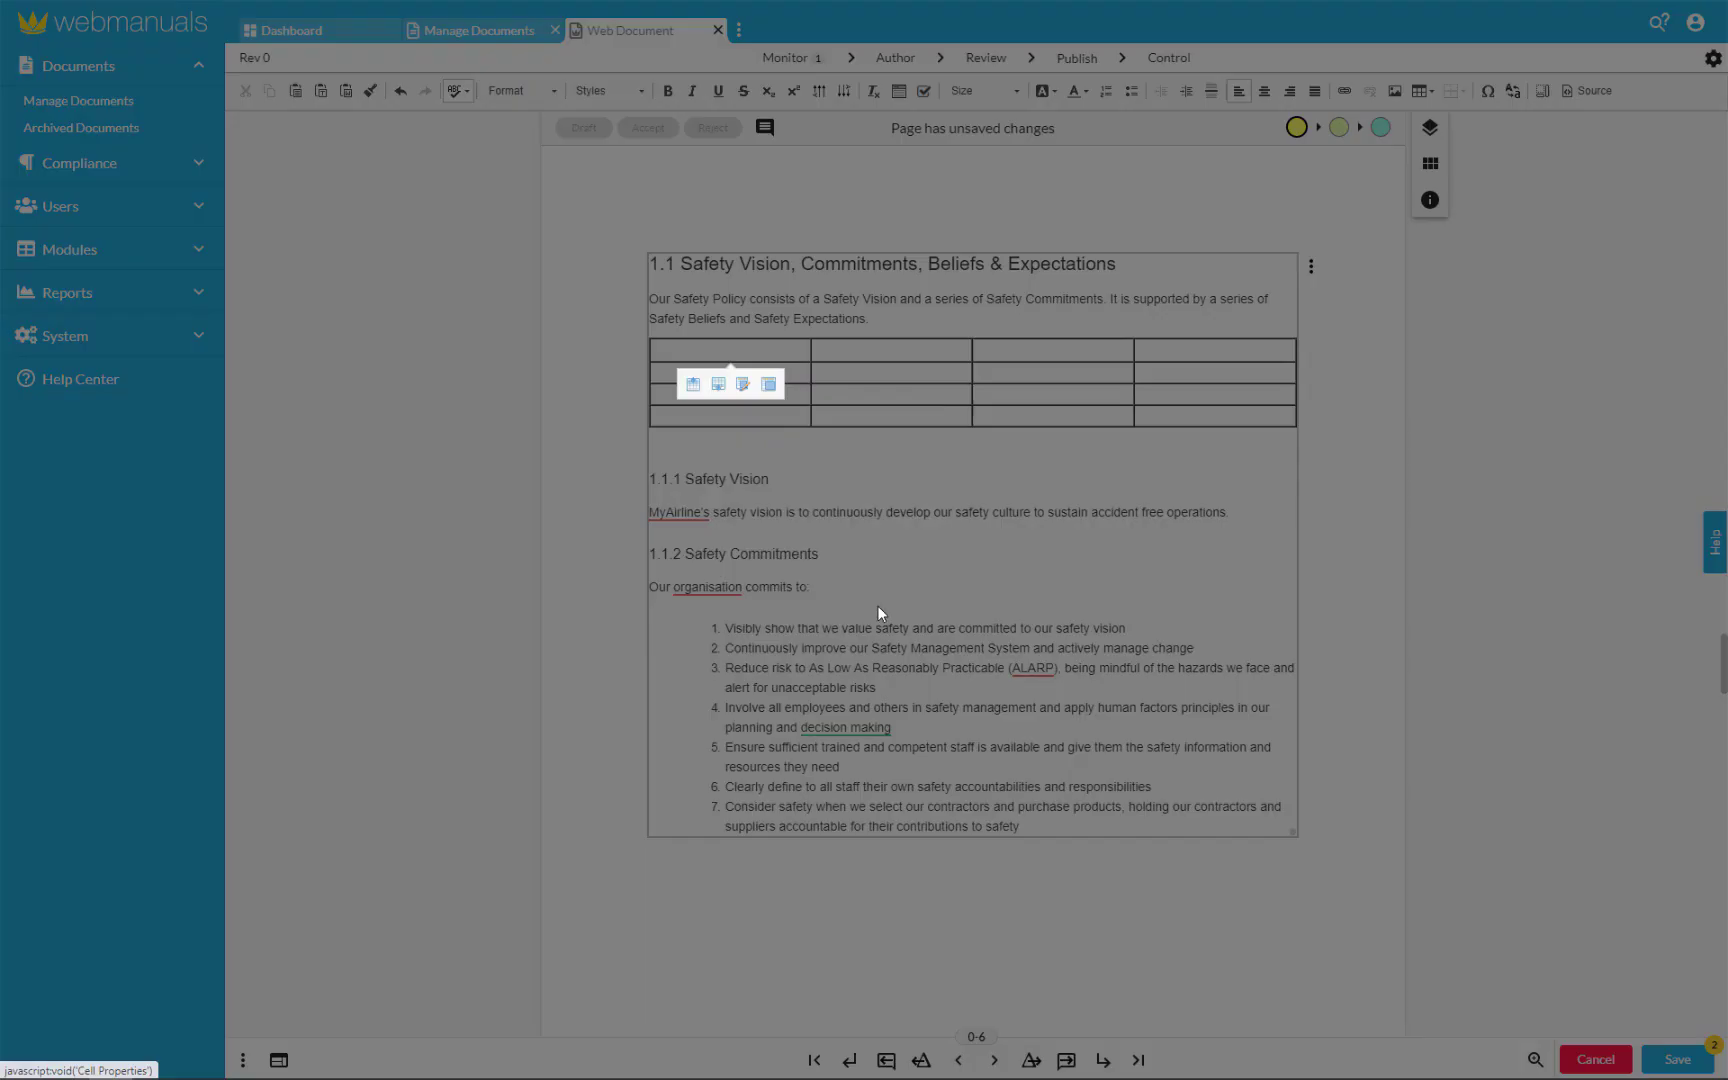
click(950, 699)
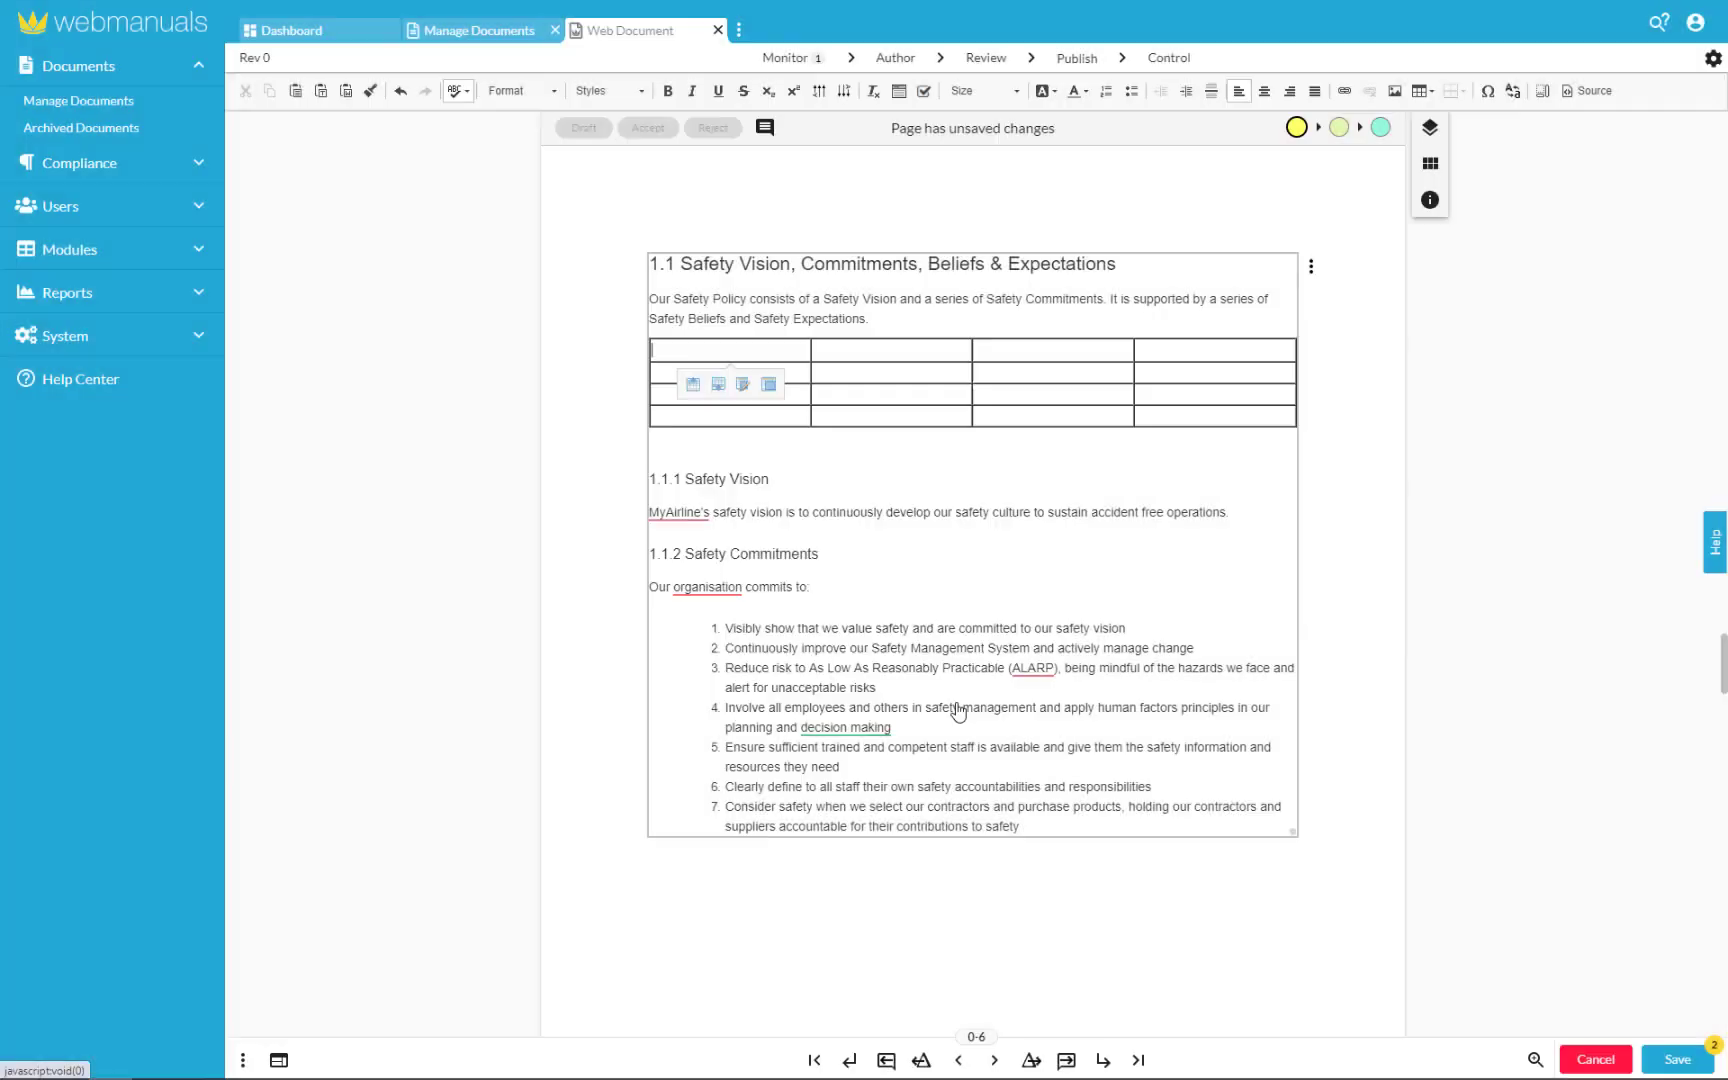
- Add a second table with two rows and four columns below the first one and merge it into the first table
click(880, 455)
key(Return)
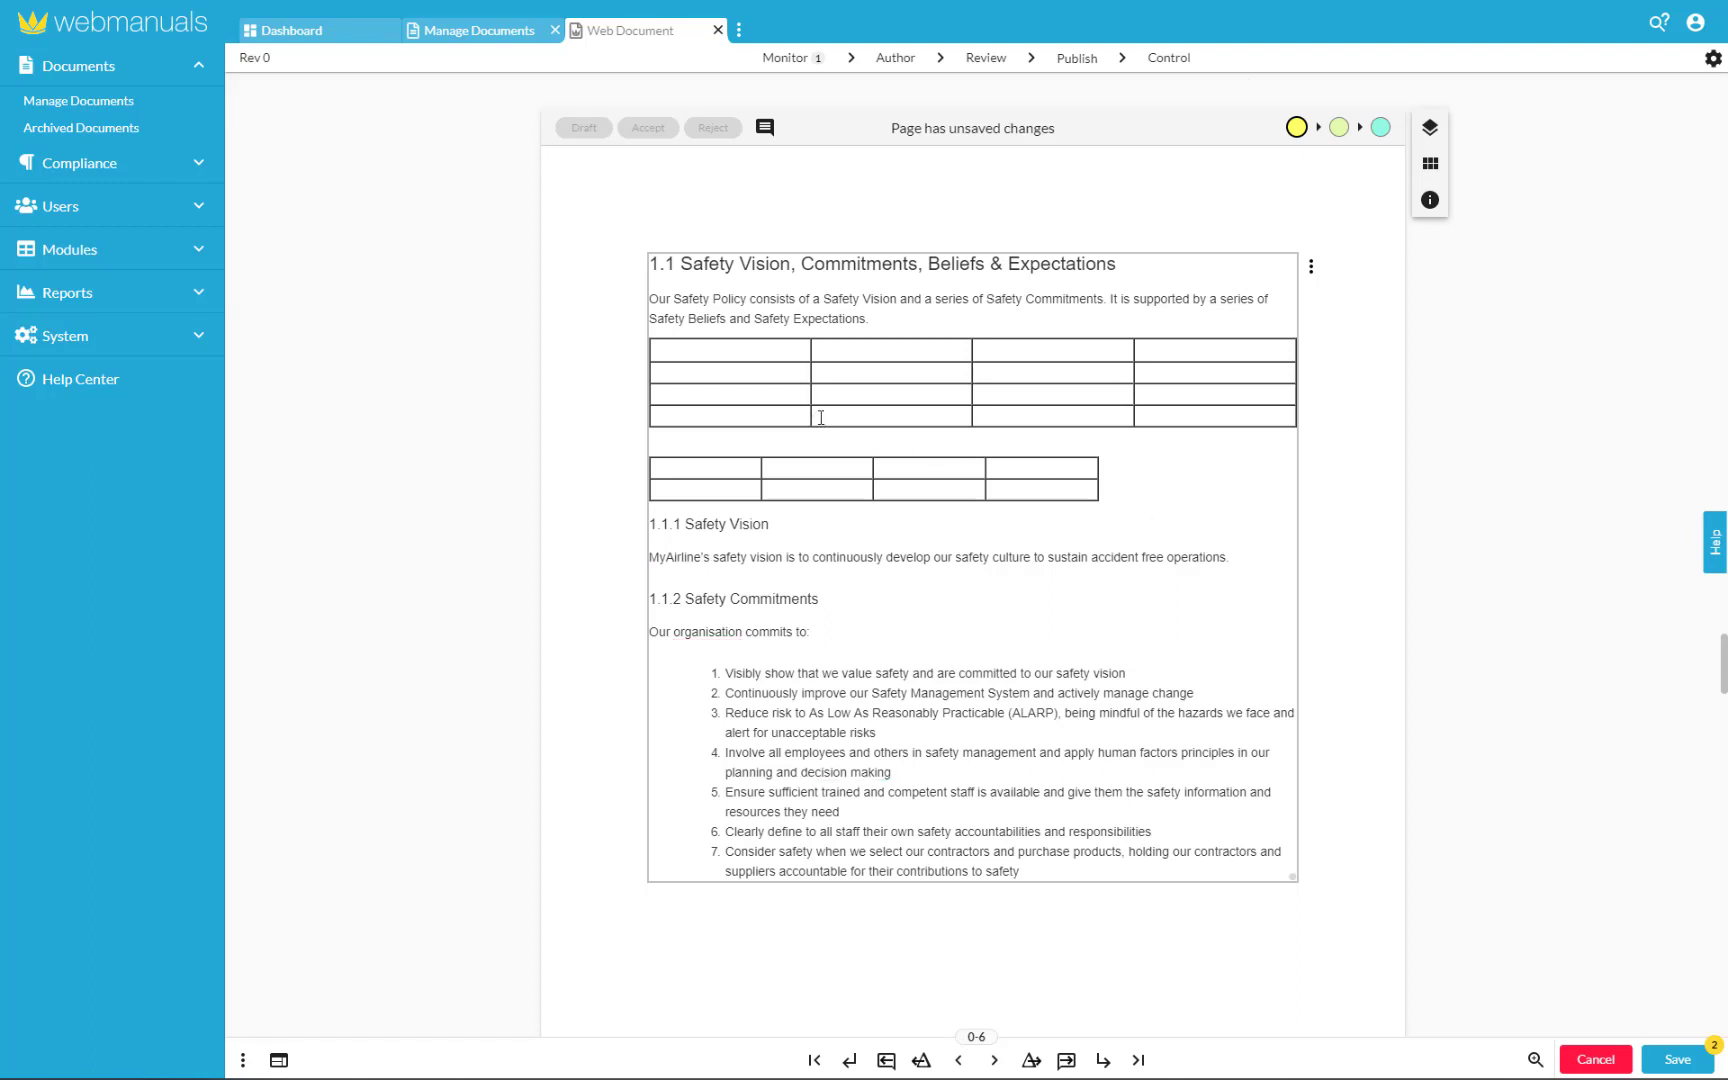
right_click(869, 368)
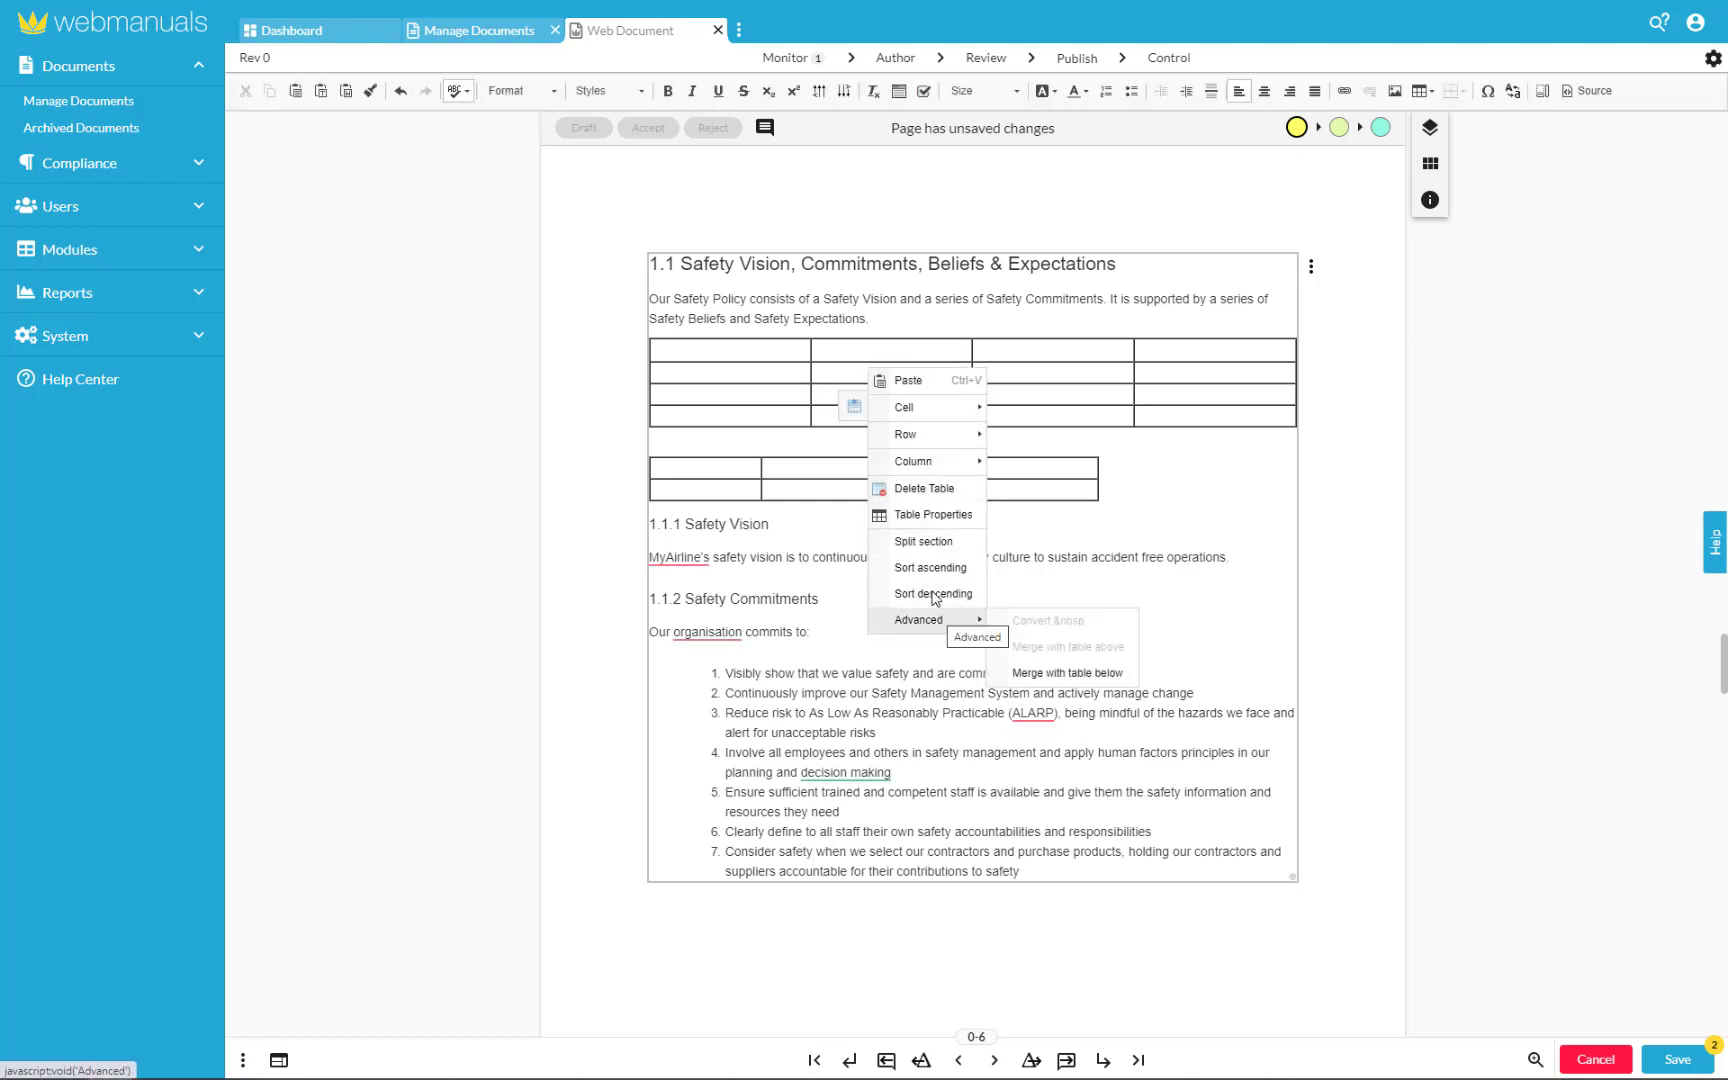
click(1117, 673)
click(1149, 499)
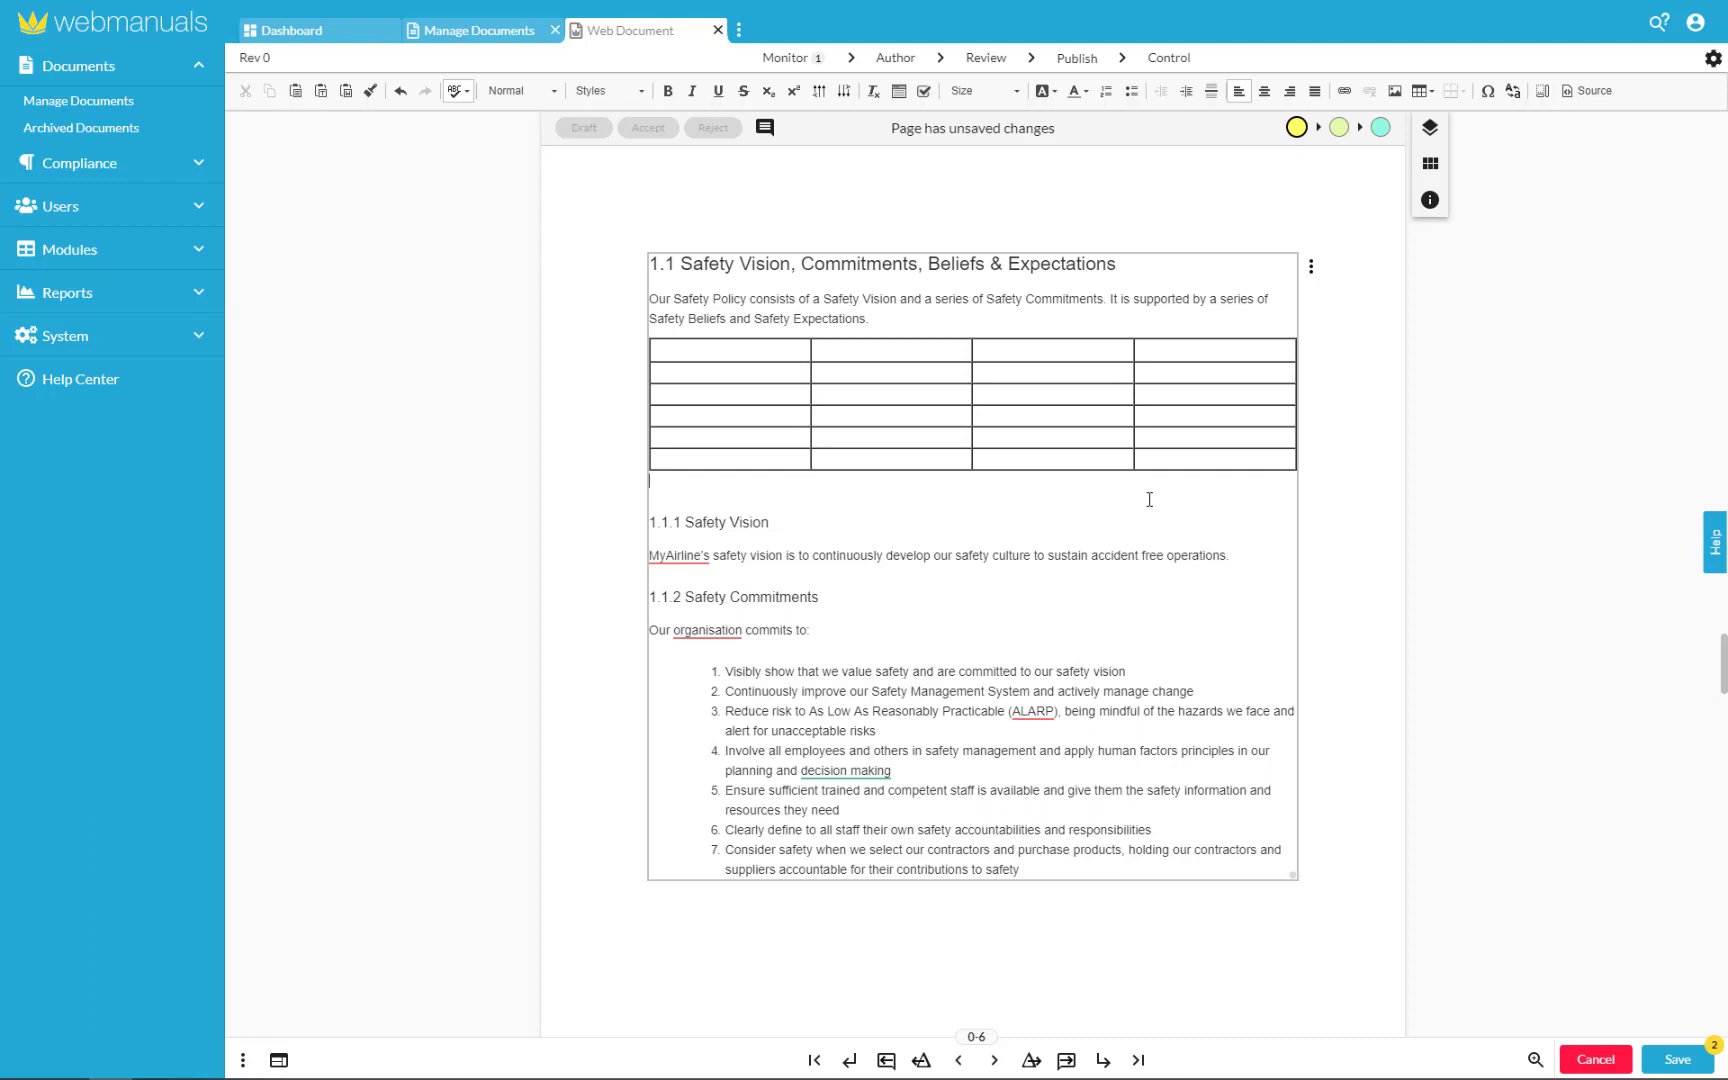
- Set the merged table's border size to 0
right_click(940, 370)
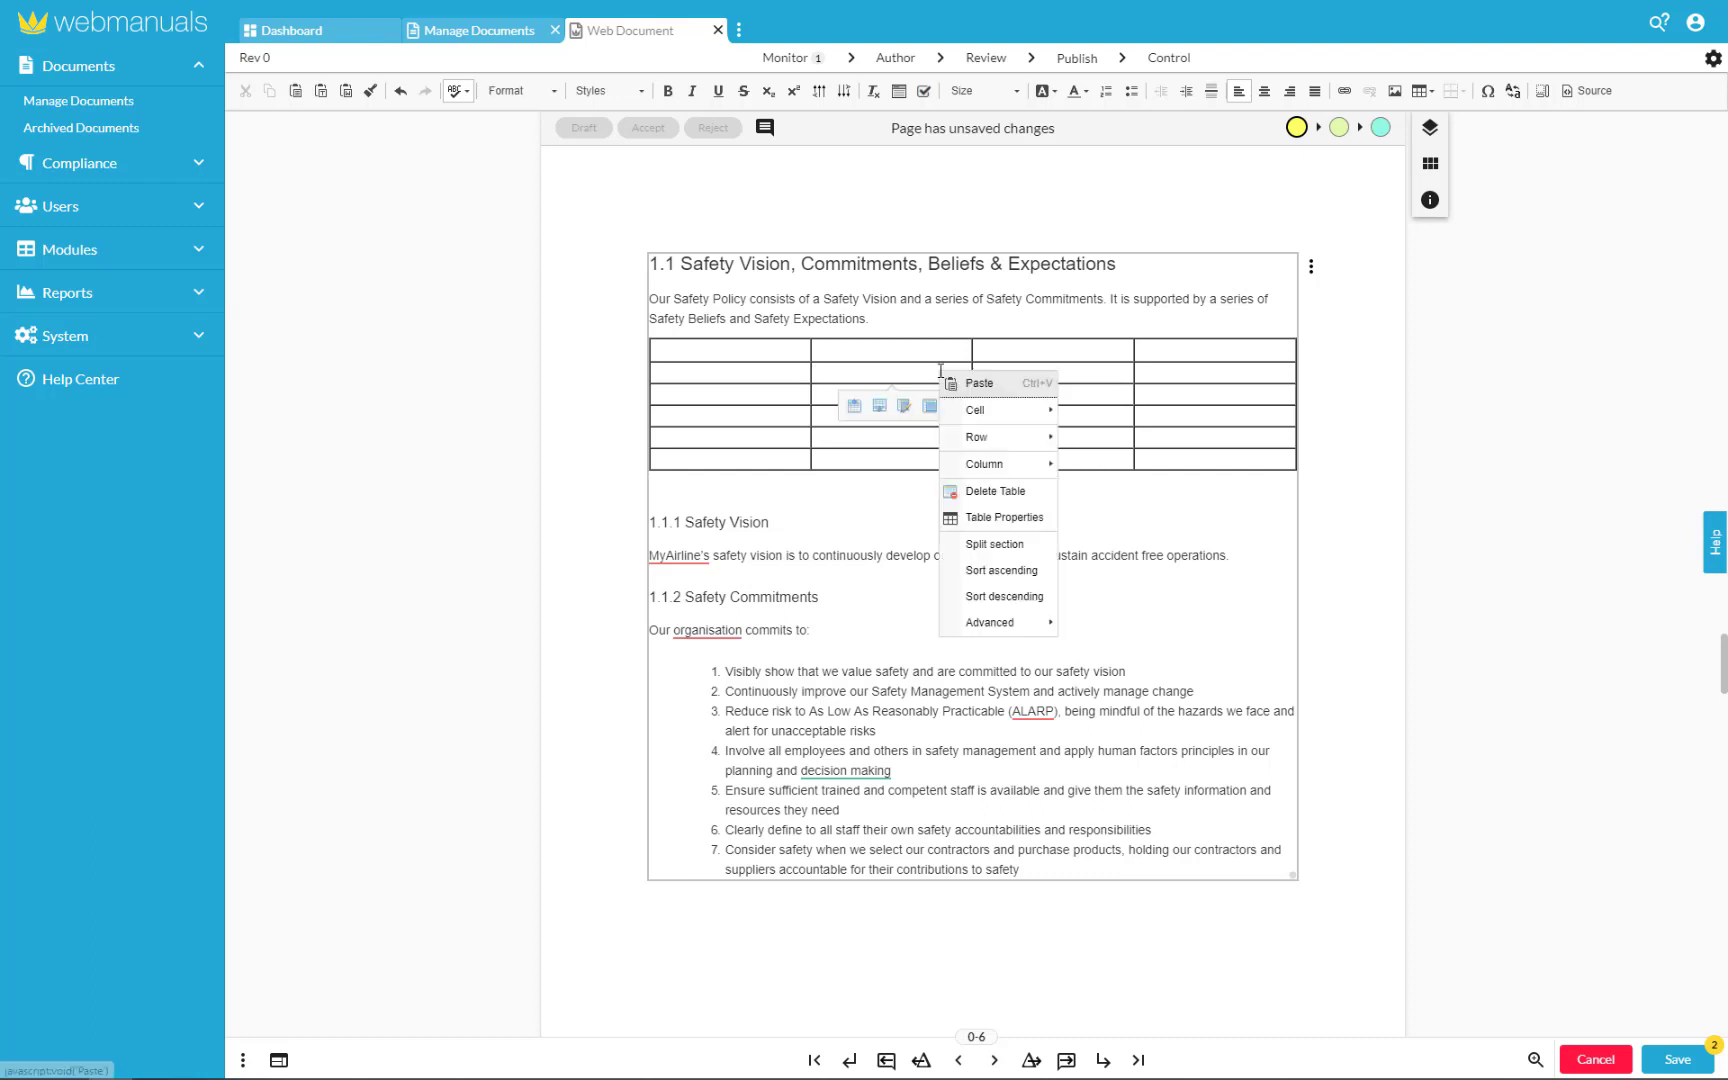
click(971, 517)
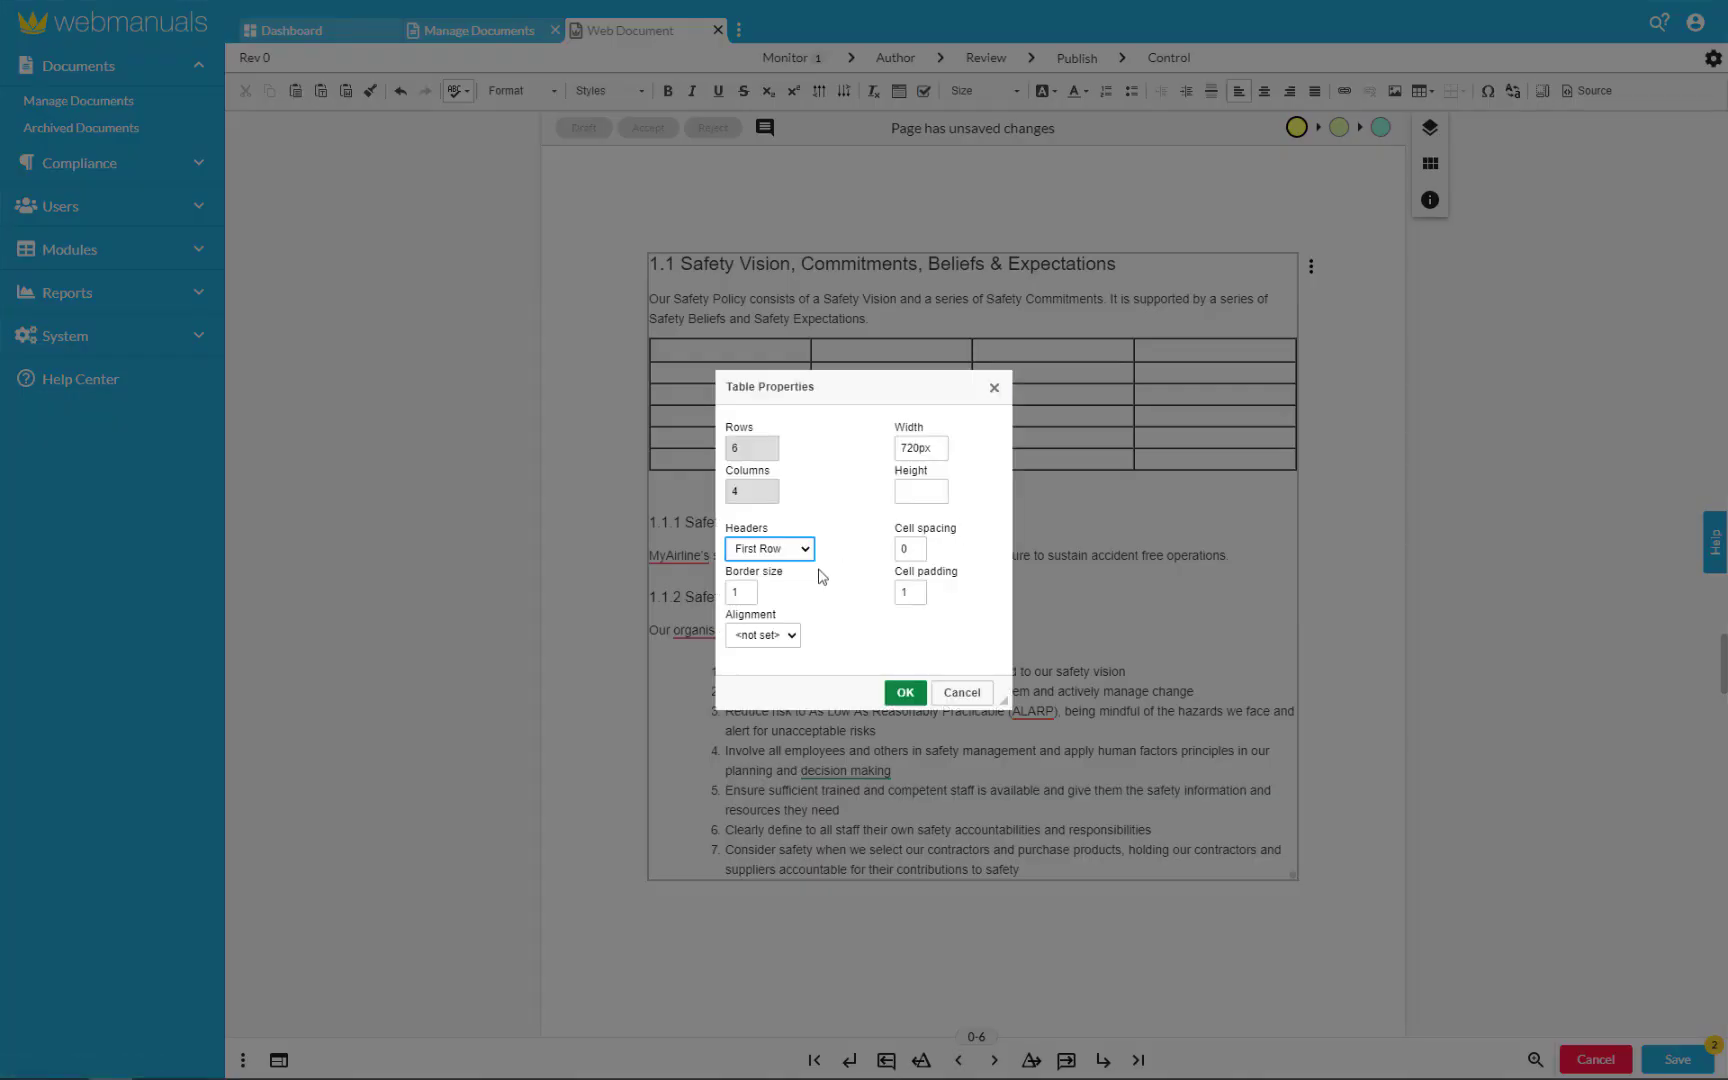
click(748, 593)
key(BackSpace)
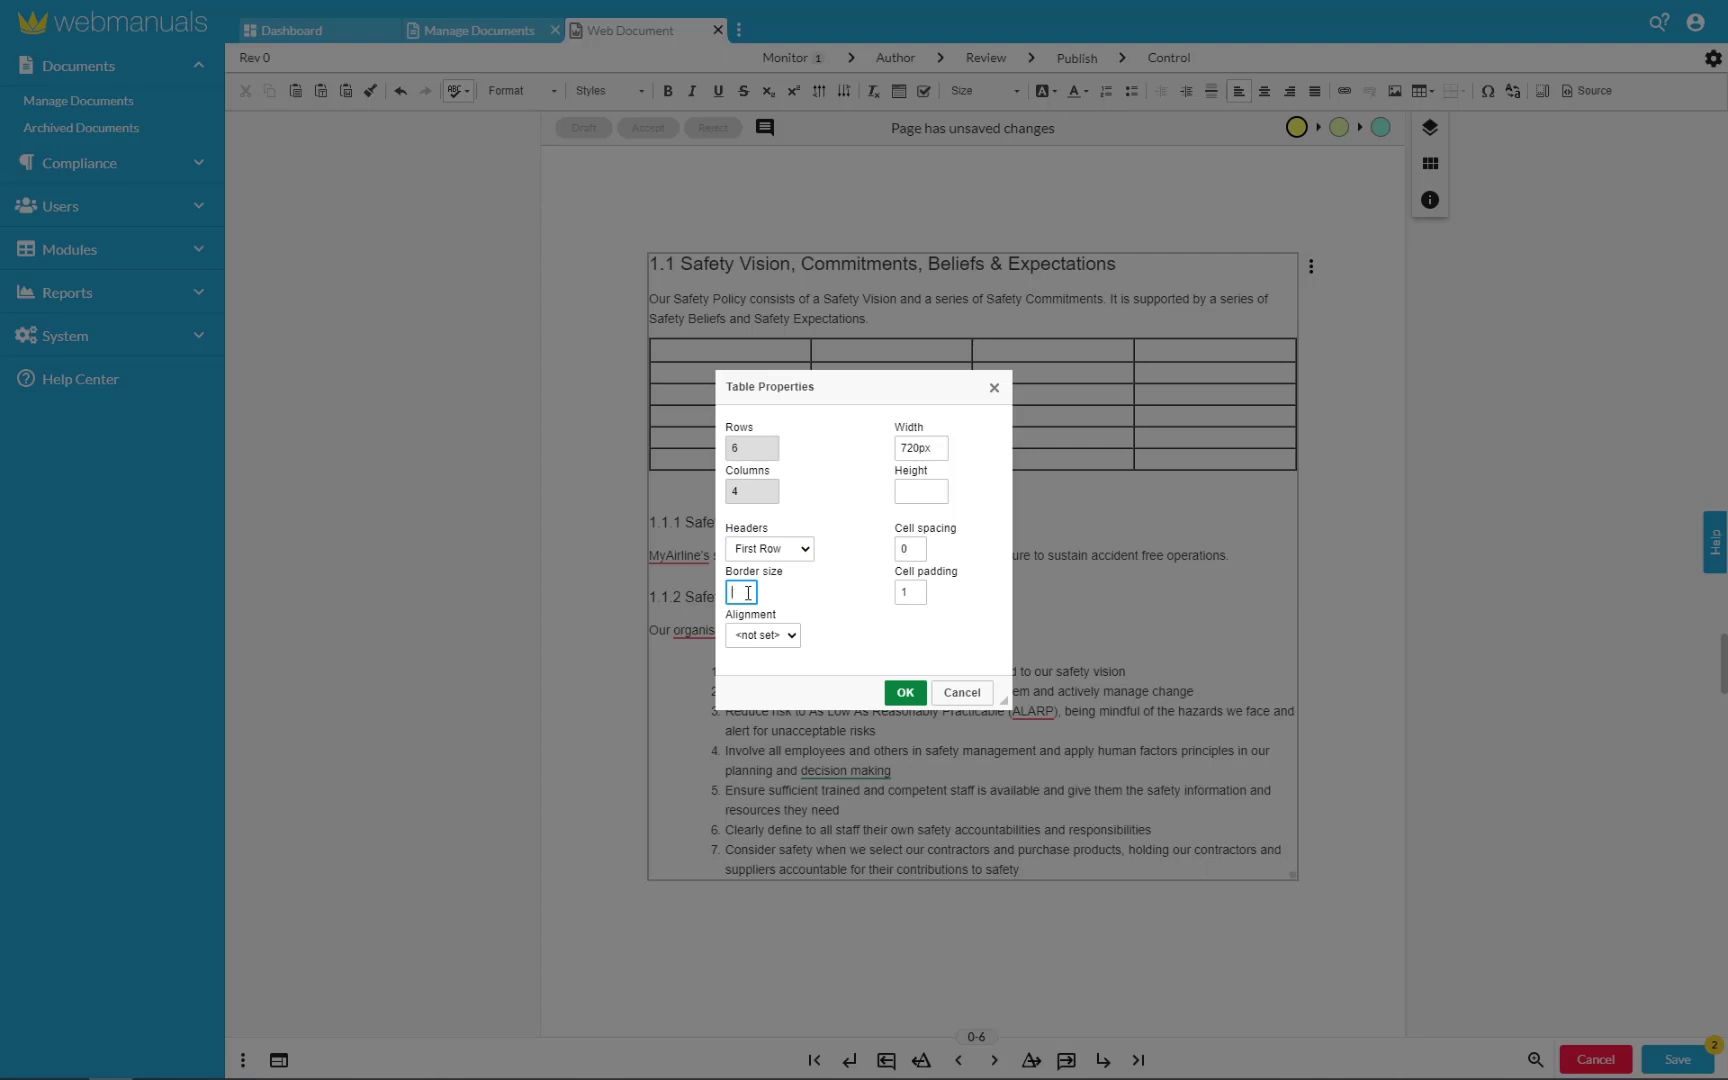
text(0)
click(900, 693)
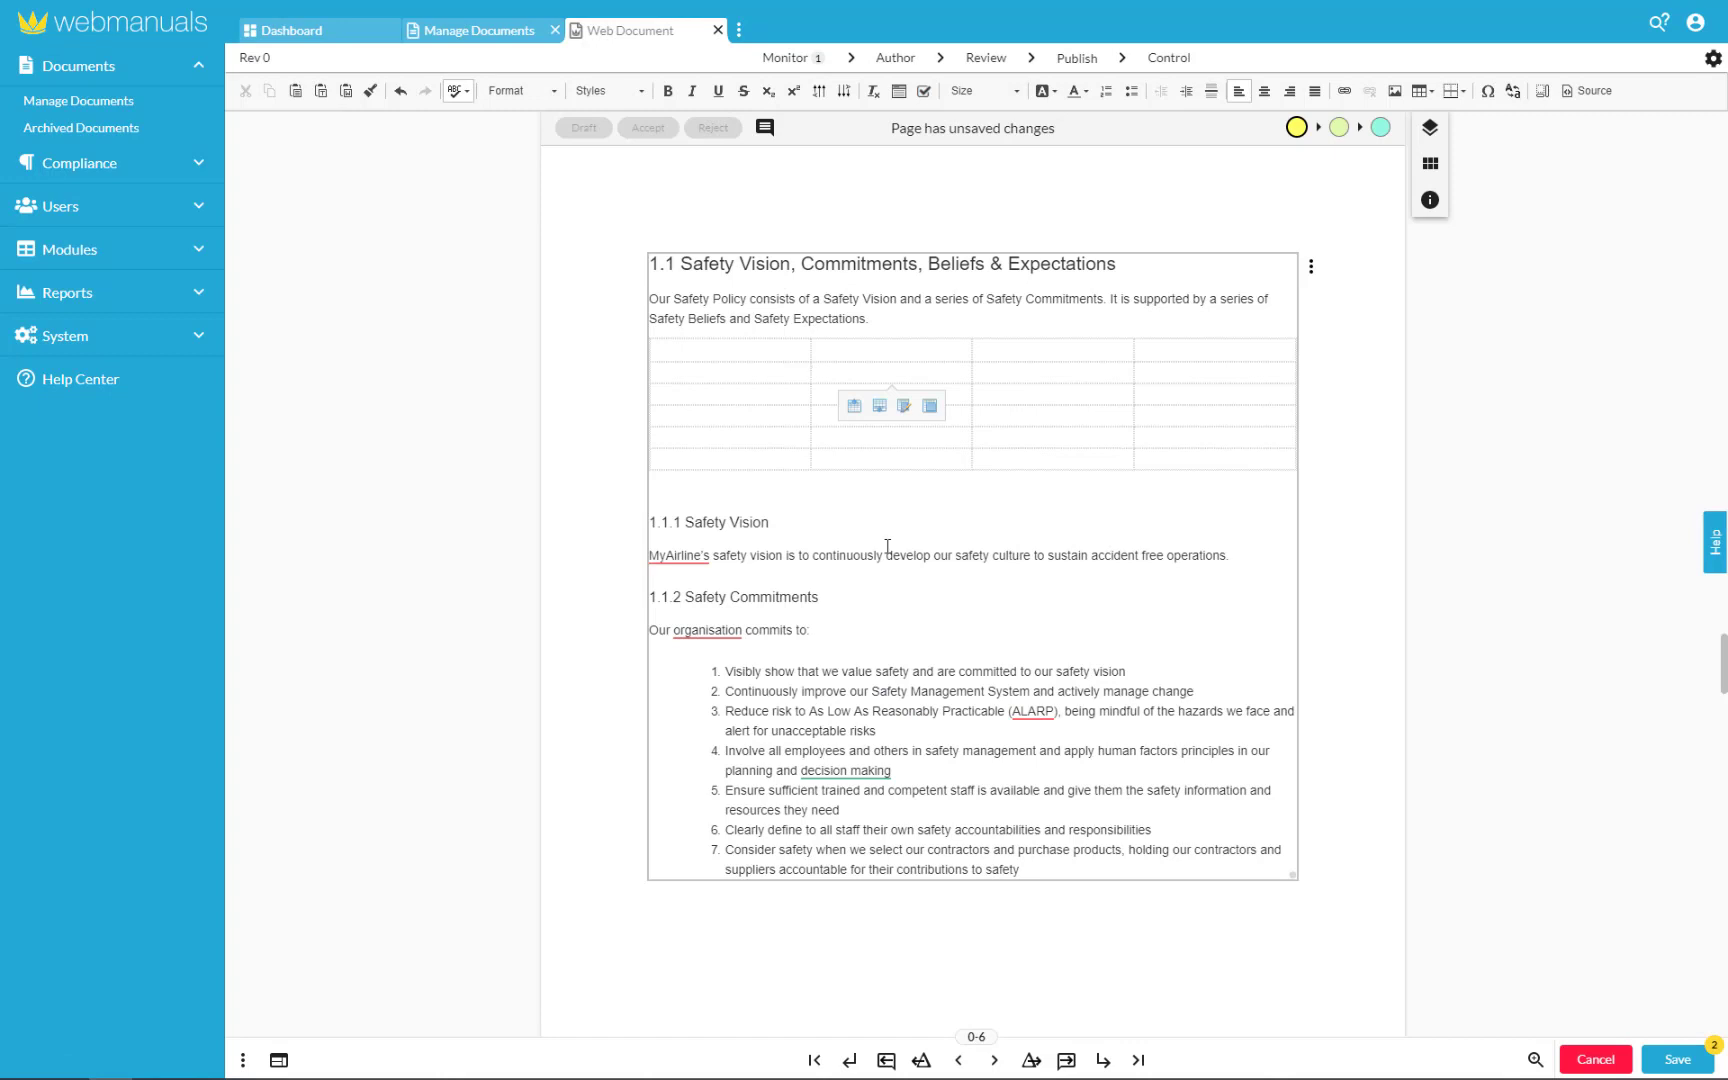
- Add borders on all four sides of the first two cells in the table's top row
click(682, 457)
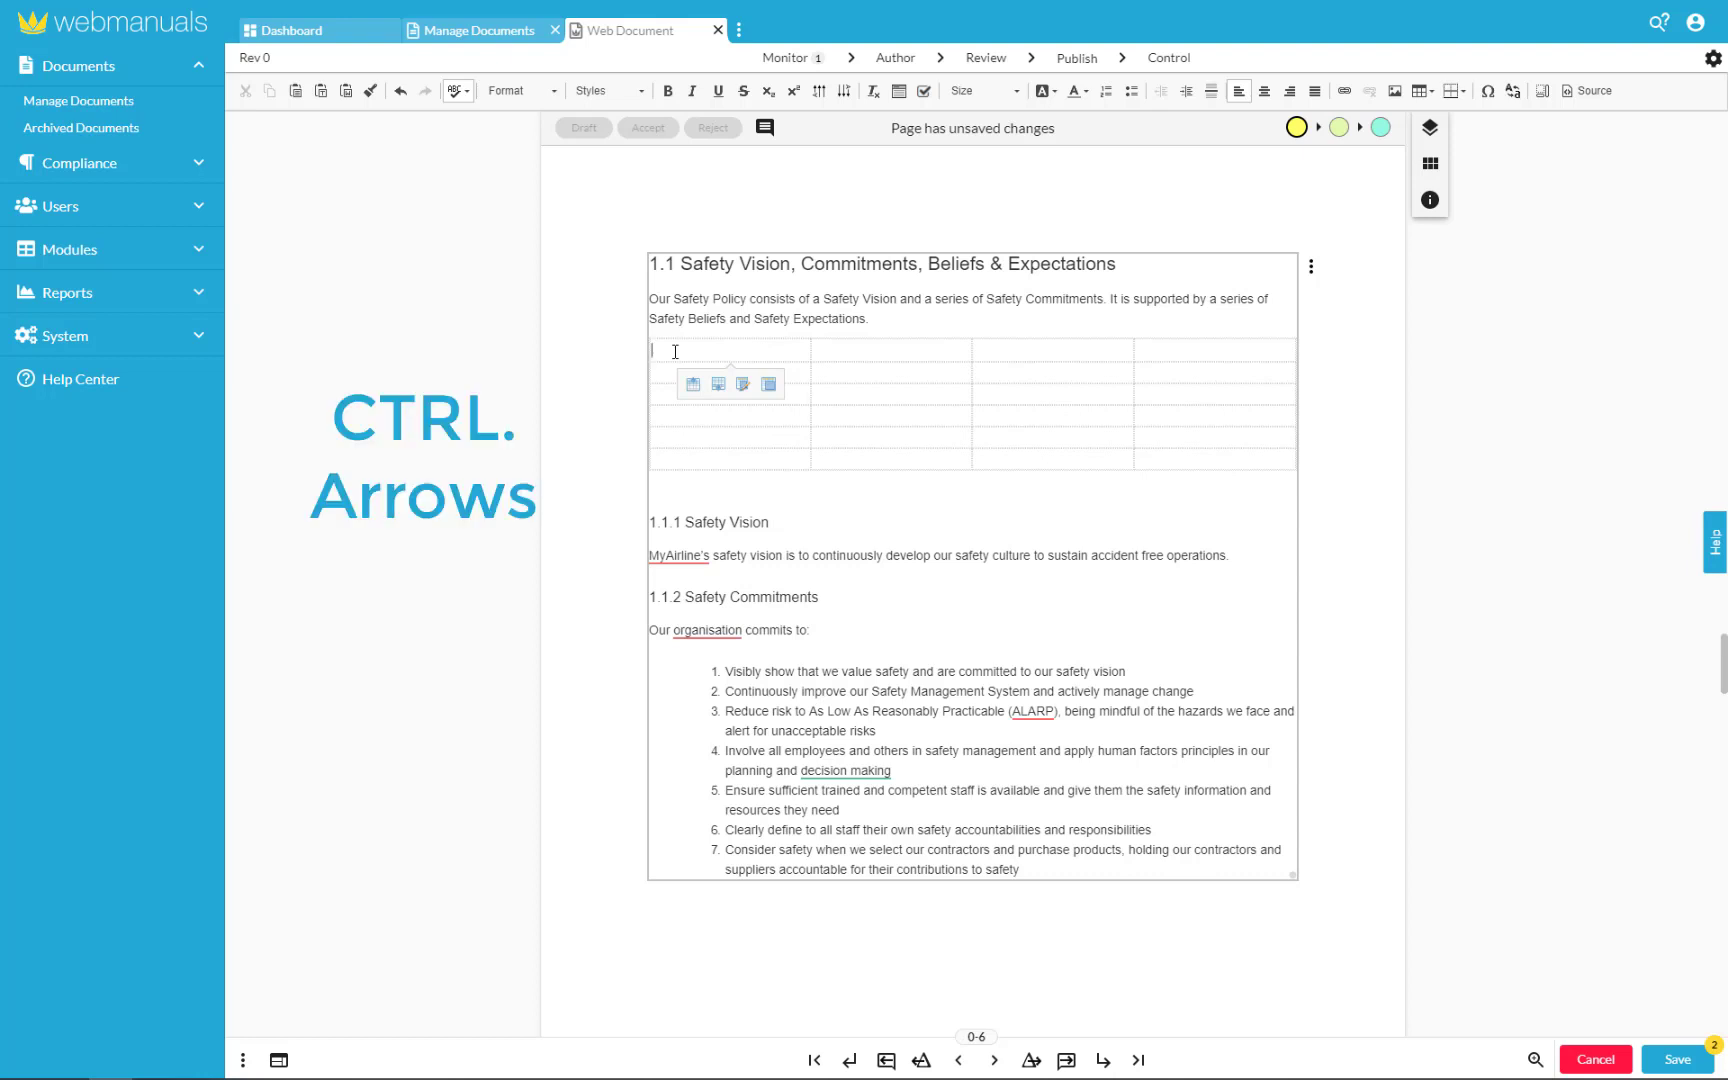
key(ctrl+Down)
key(ctrl+Up)
click(894, 357)
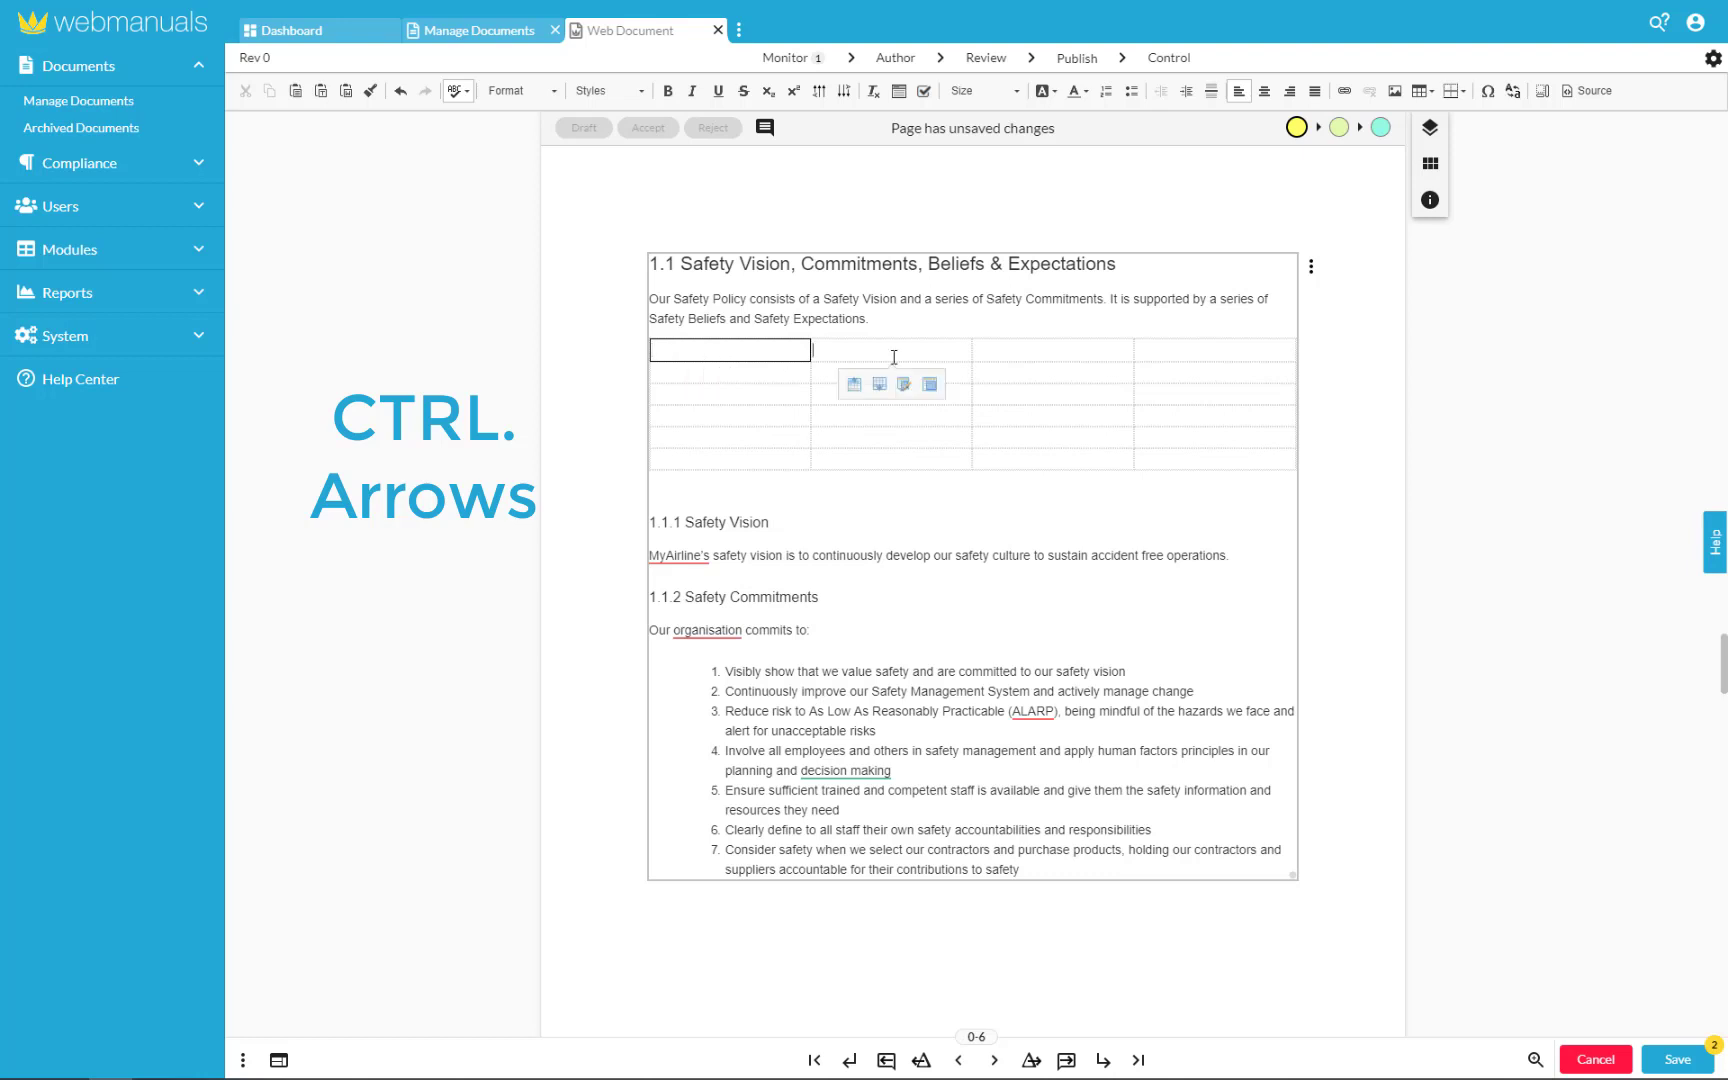
key(ctrl+Up)
key(ctrl+Right)
key(ctrl+Down)
key(ctrl+Left)
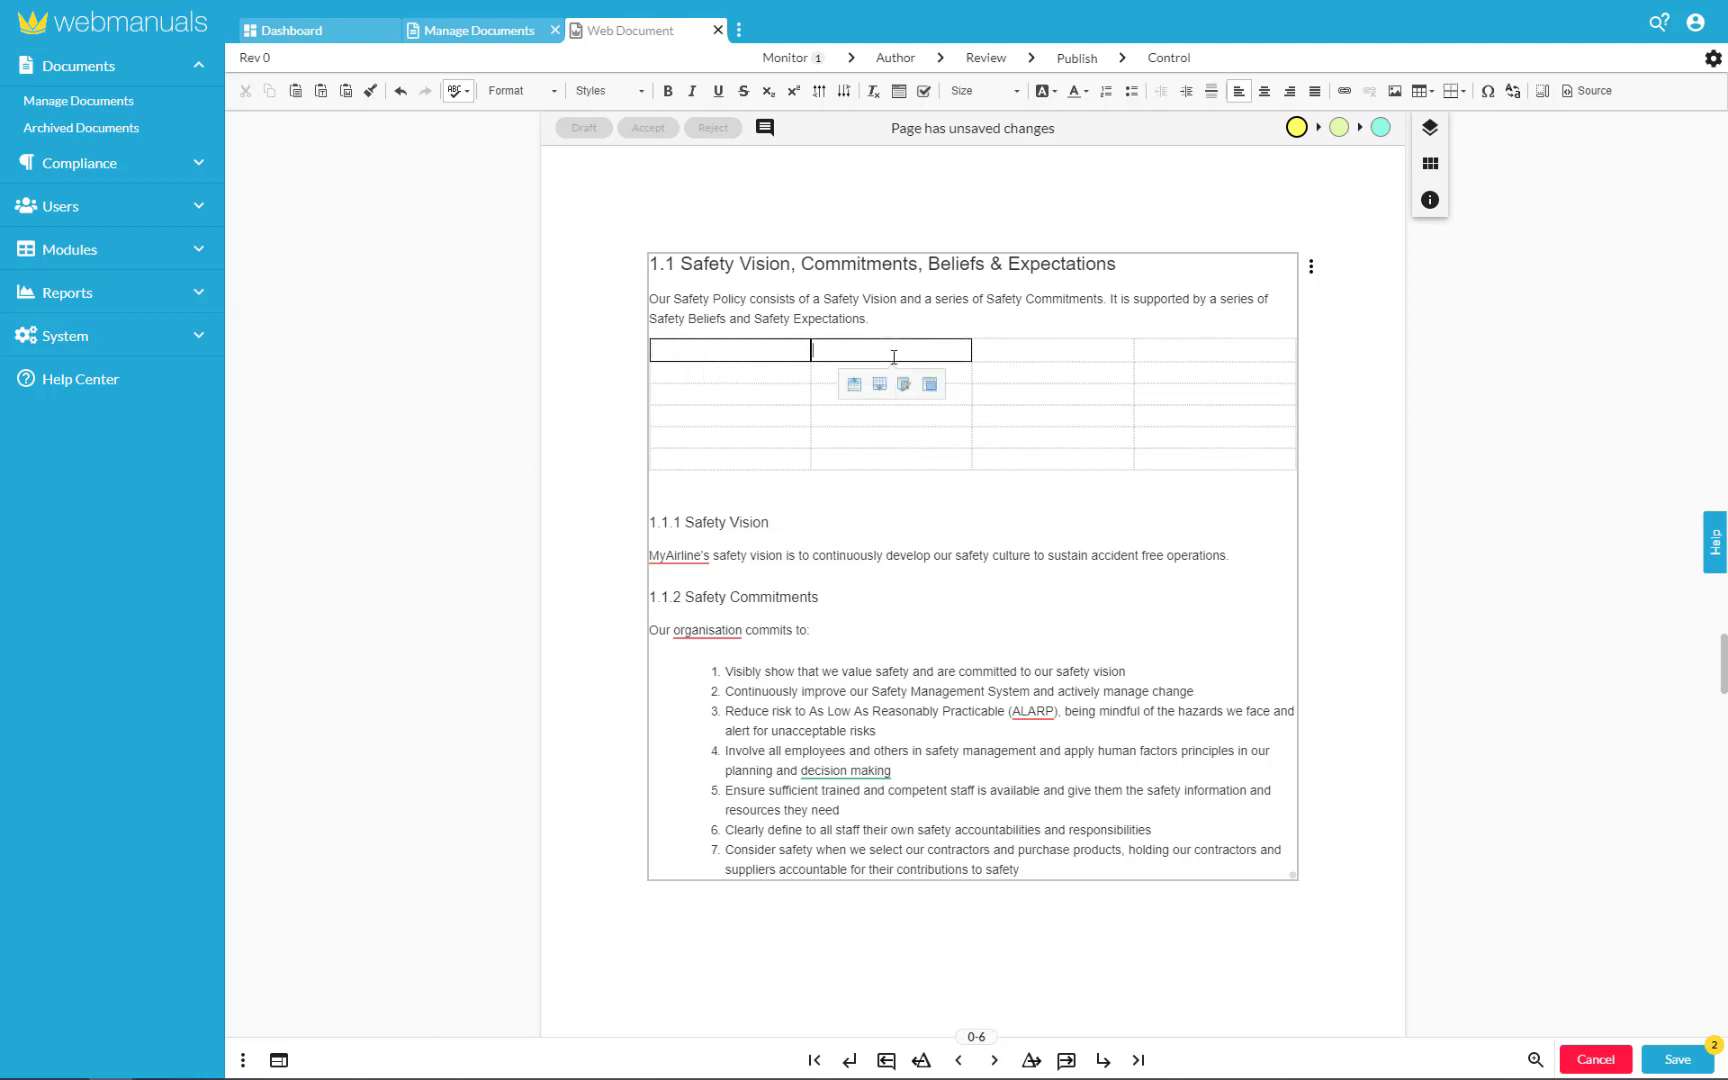
- Insert an MEL table in the Portrait style with 3 rows below the existing table in section 1.1
click(984, 354)
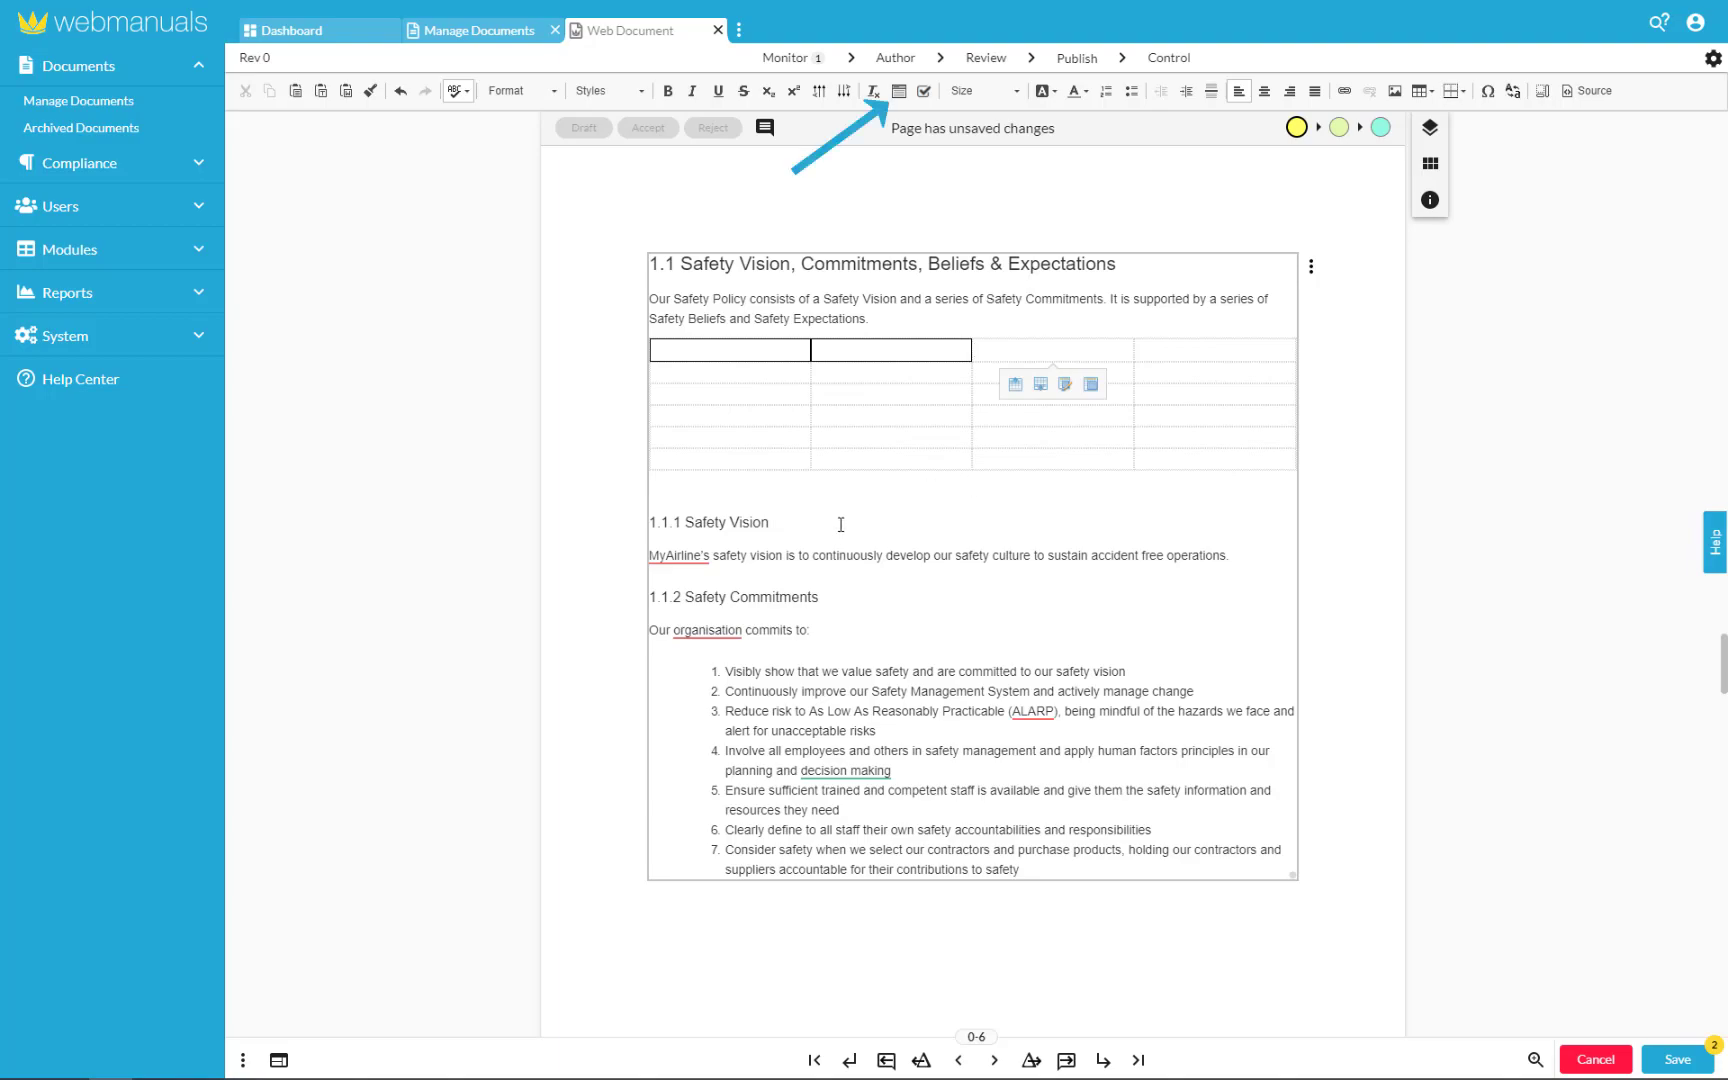
click(899, 91)
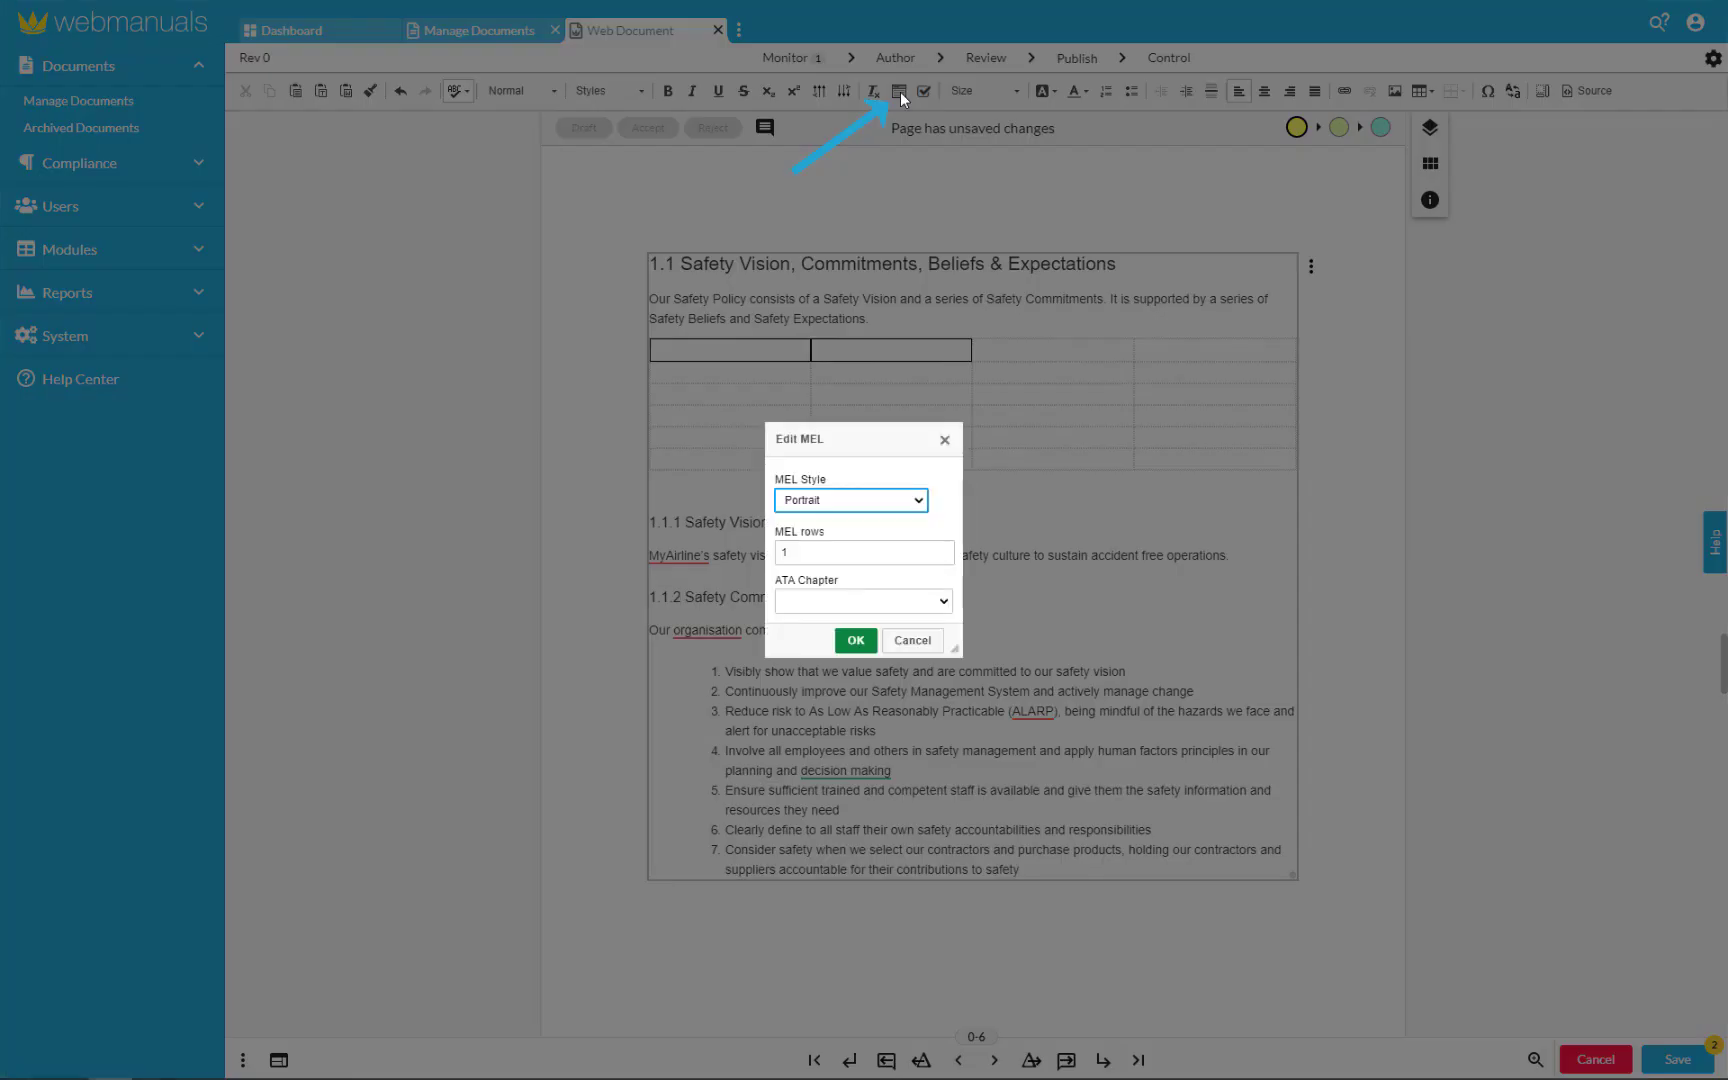
click(860, 500)
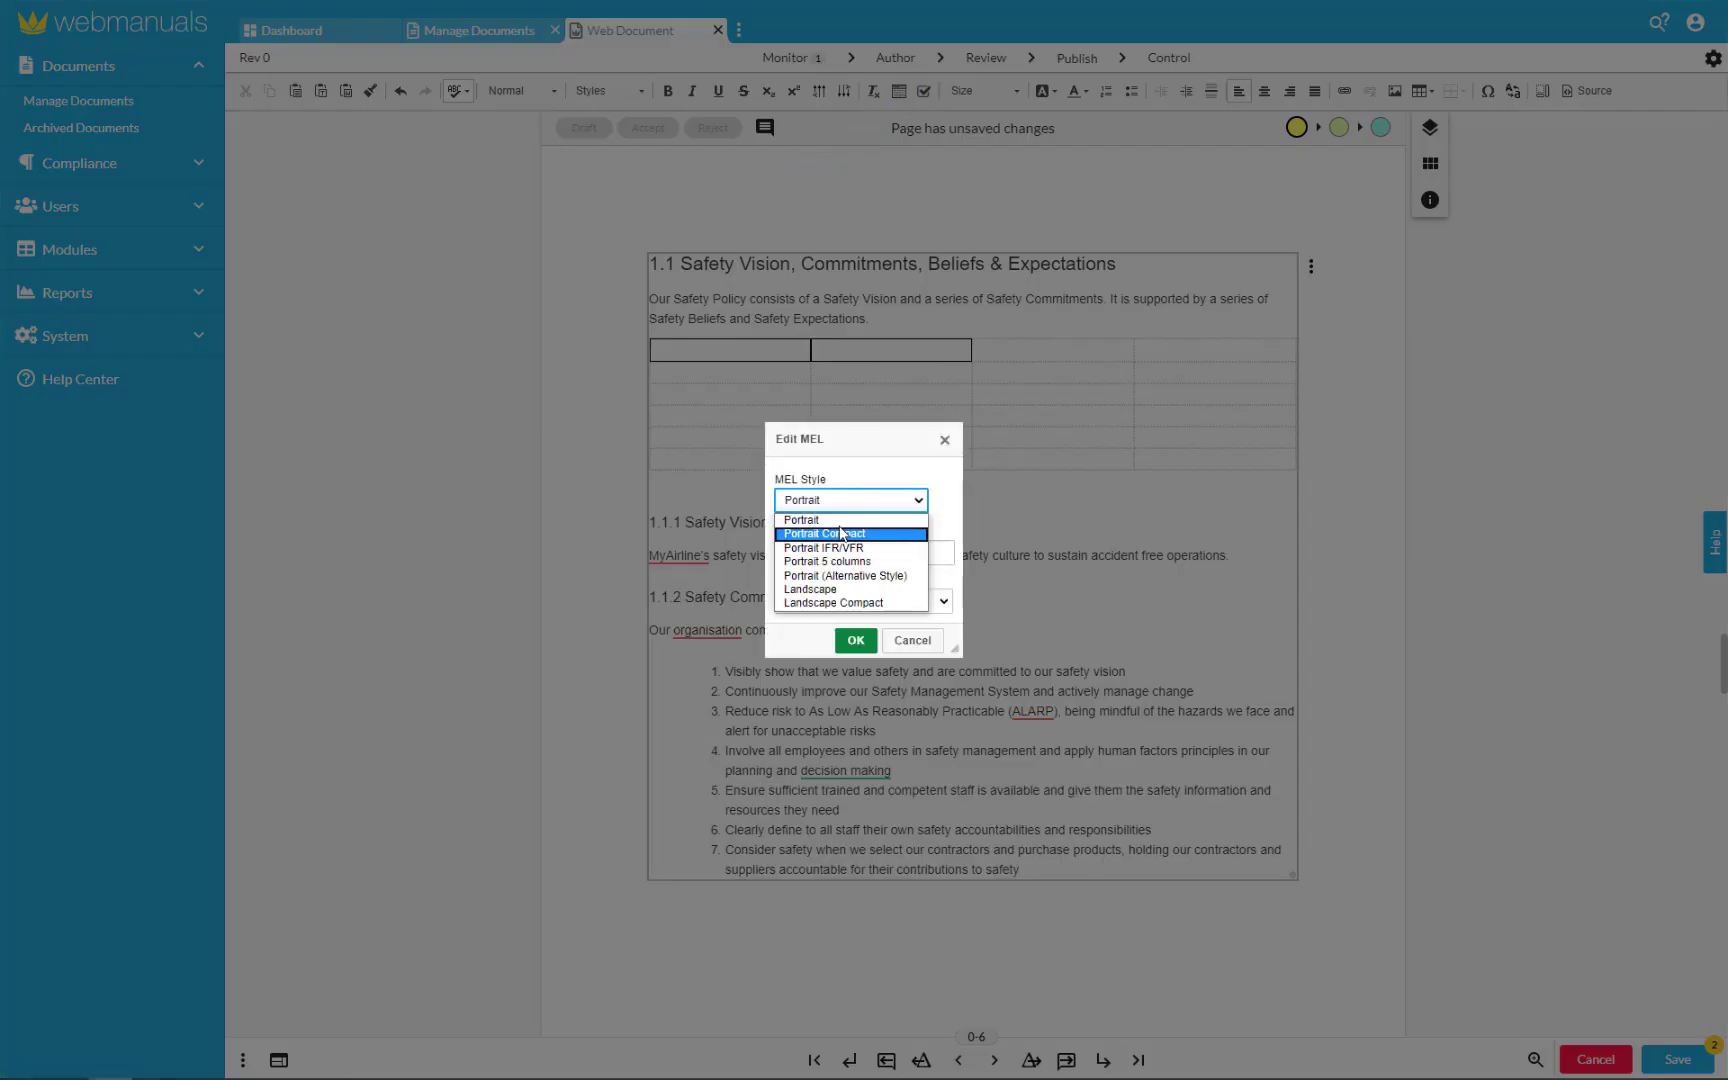
click(840, 521)
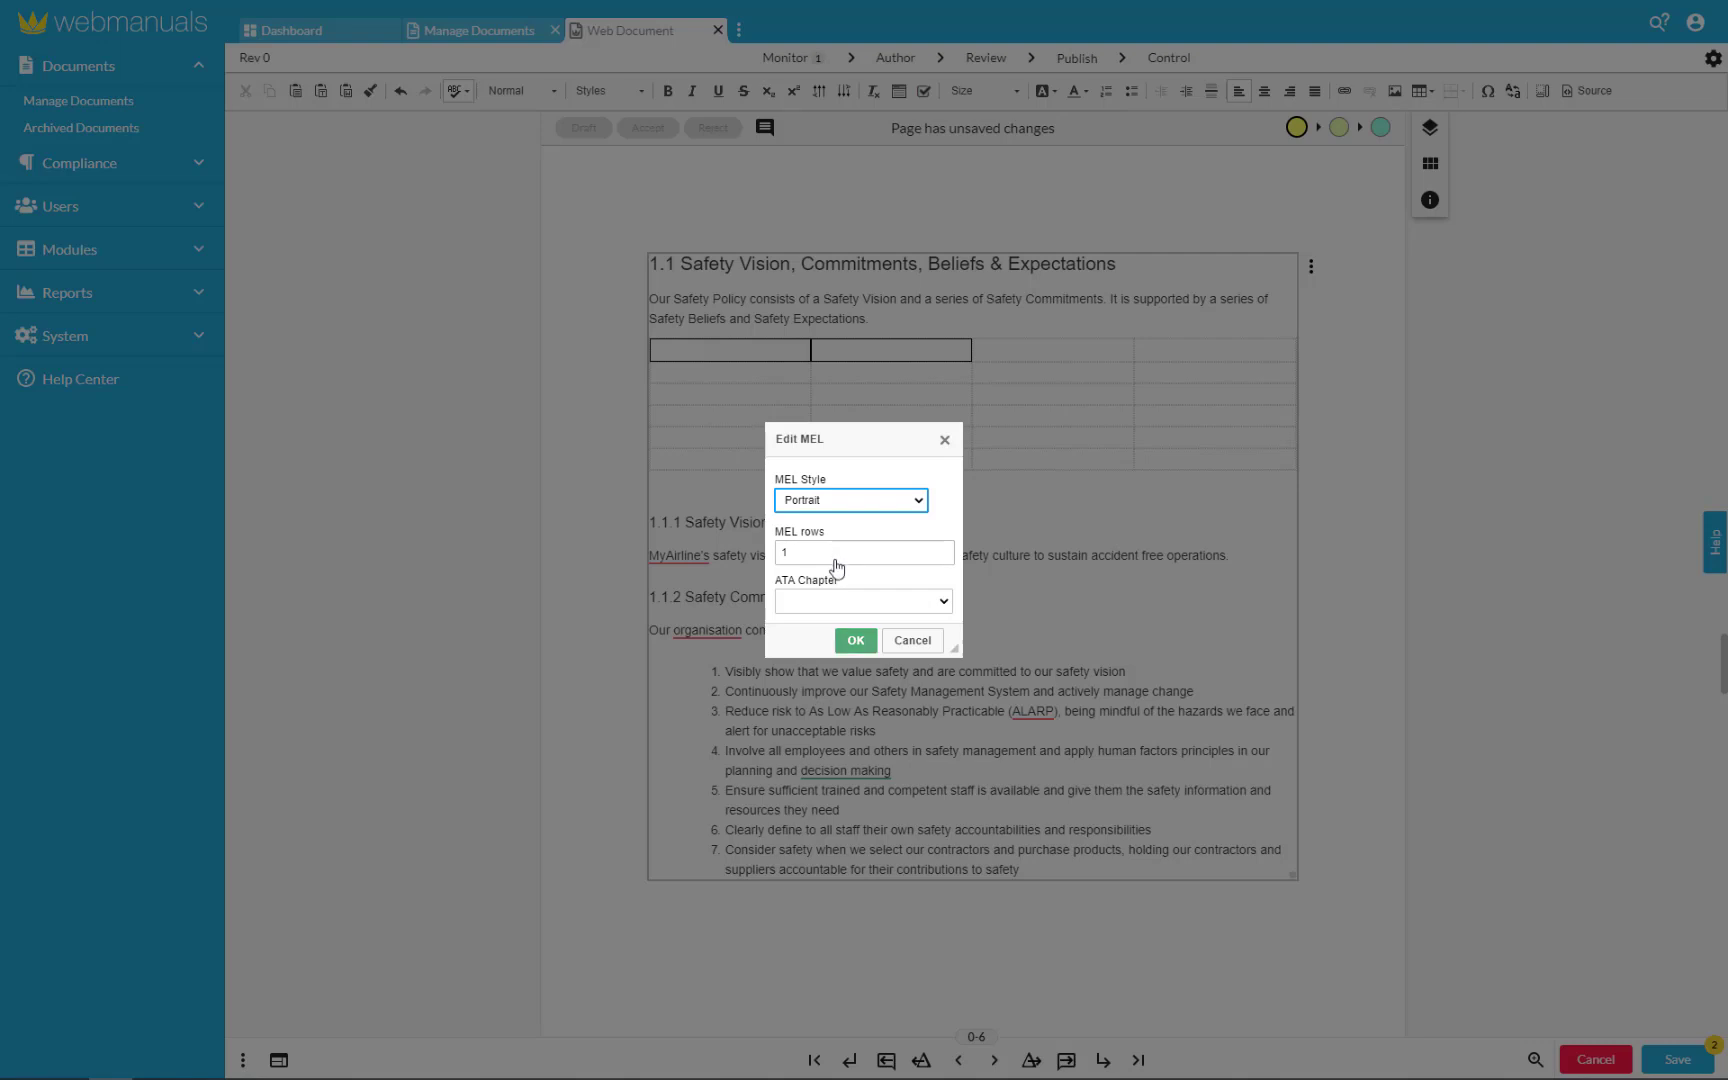
click(842, 548)
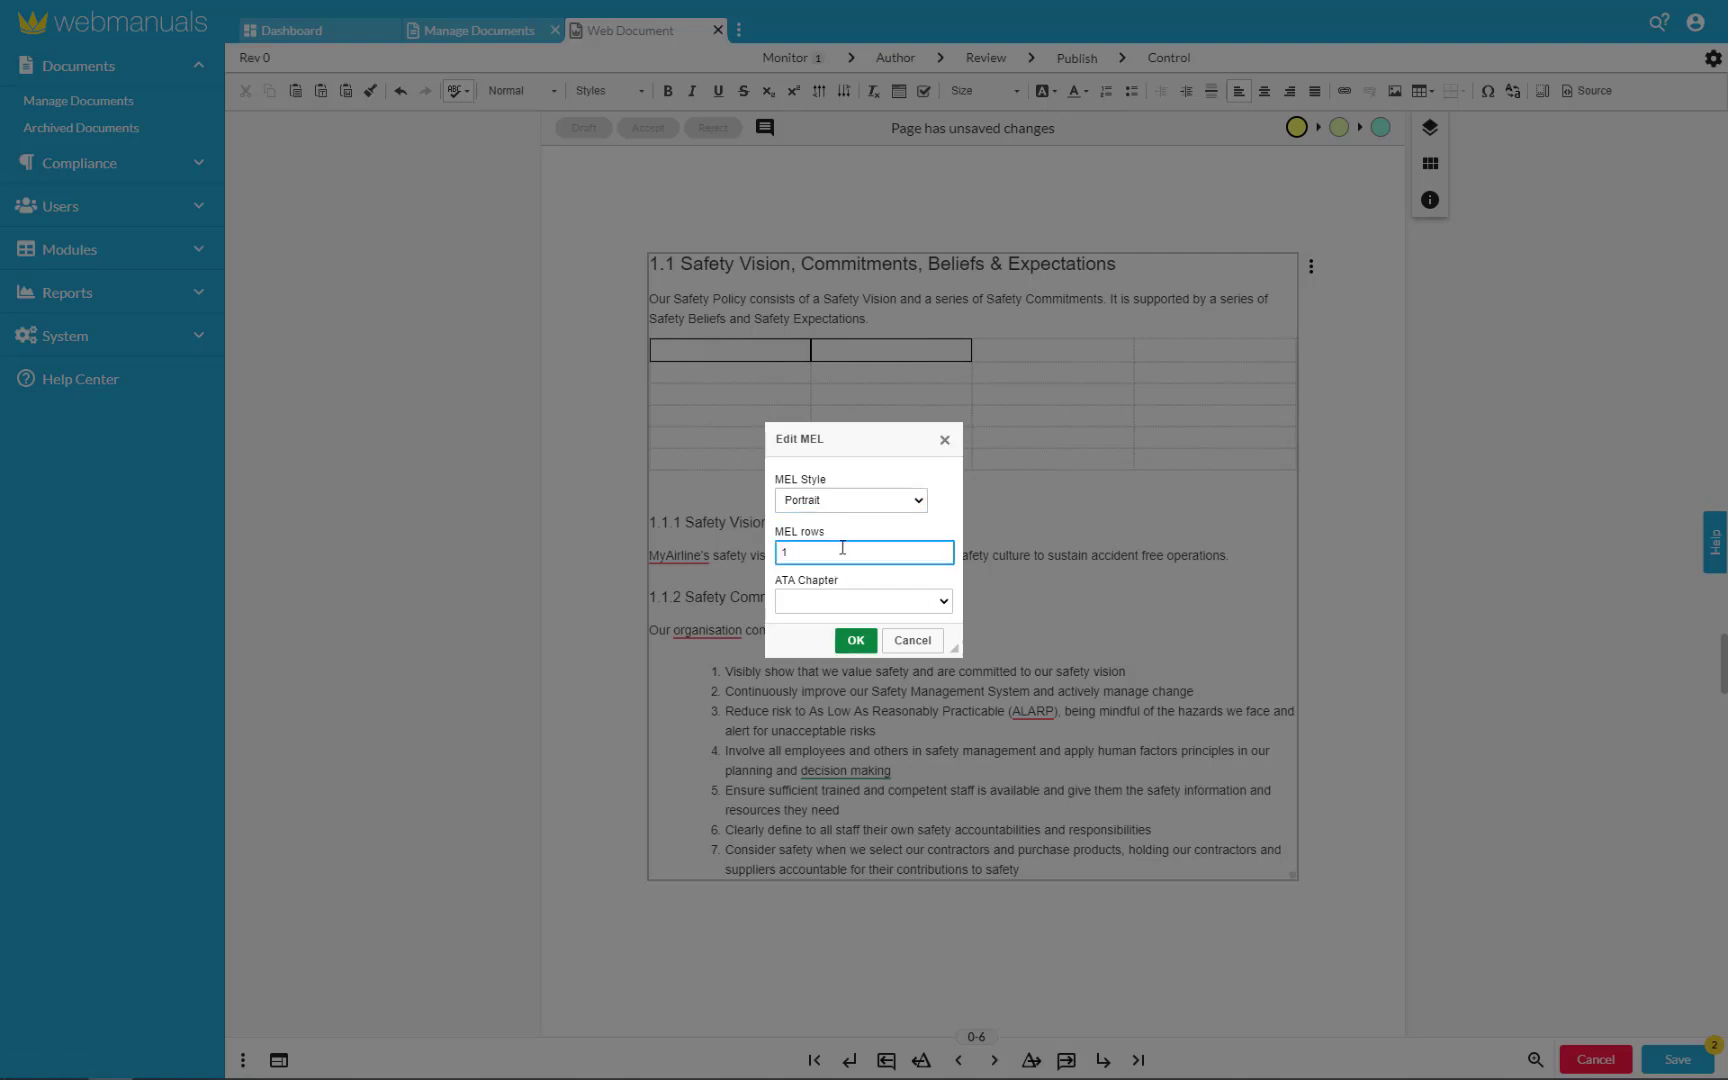
key(BackSpace)
text(3)
click(855, 640)
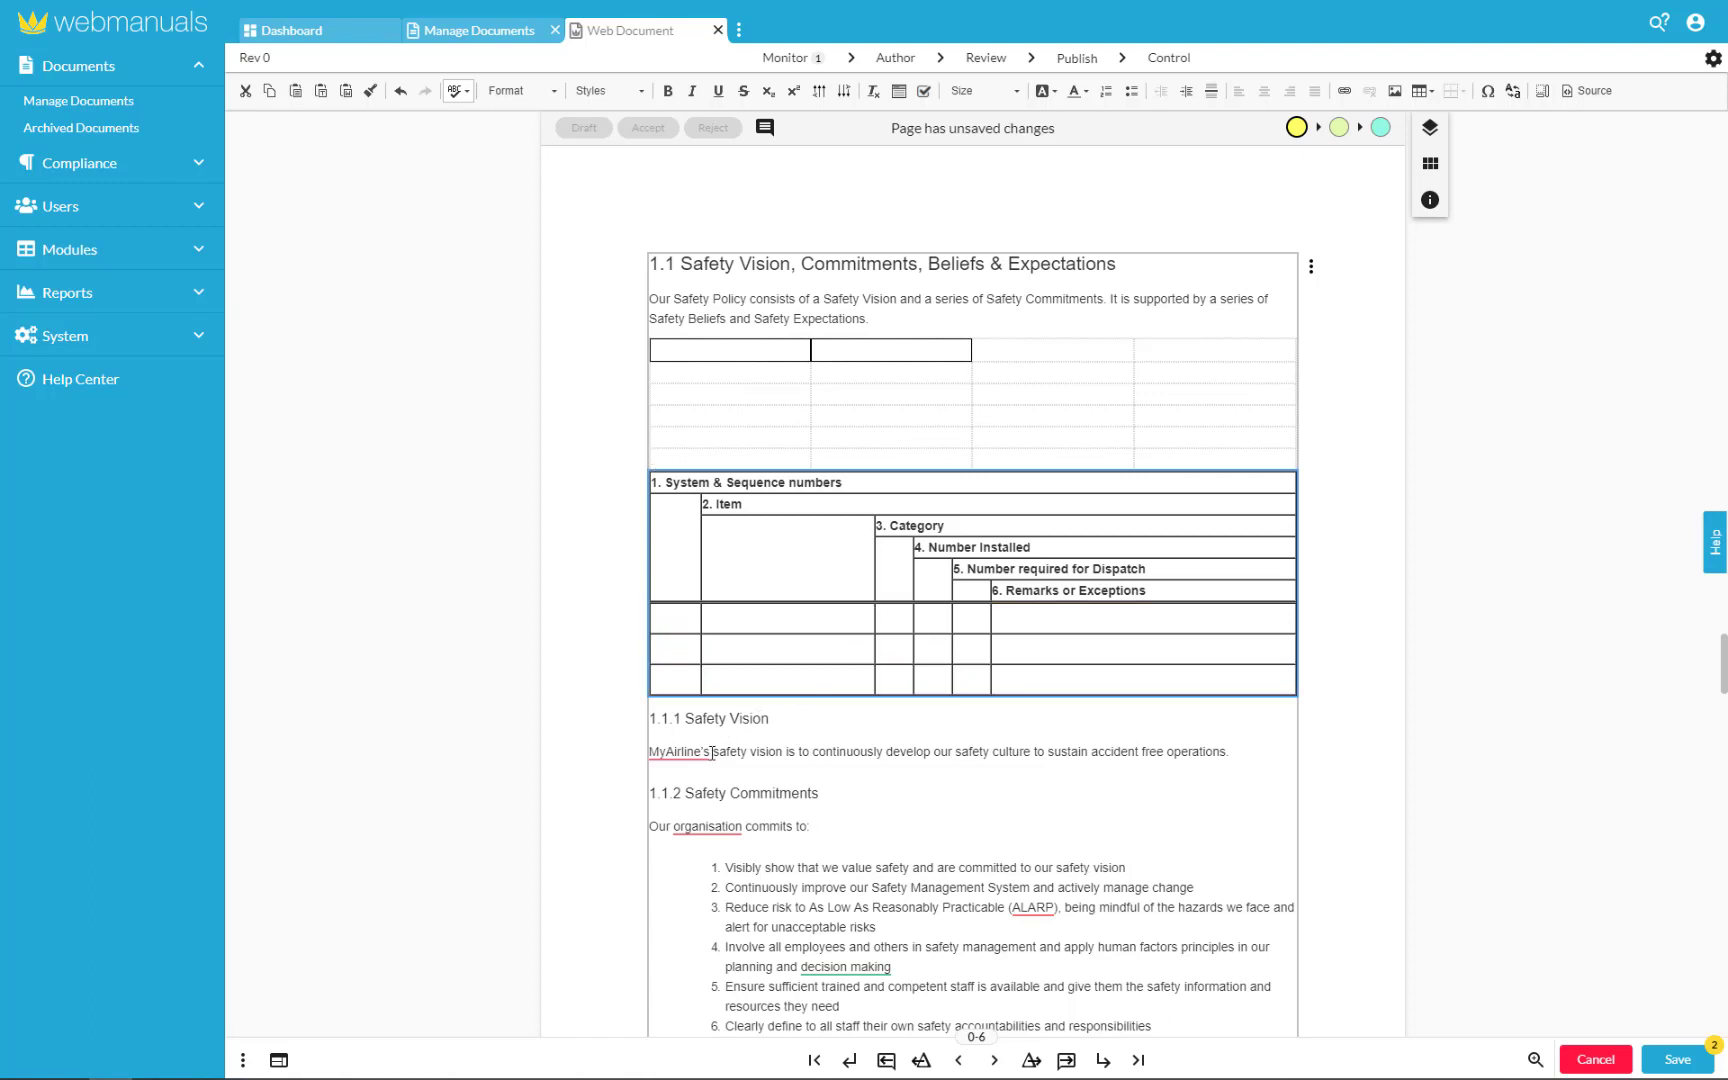
- Insert a Plain checklist with 3 rows on a new line below the Safety Vision paragraph and enter "Food" in its first cell
scroll(712, 753, down, 2)
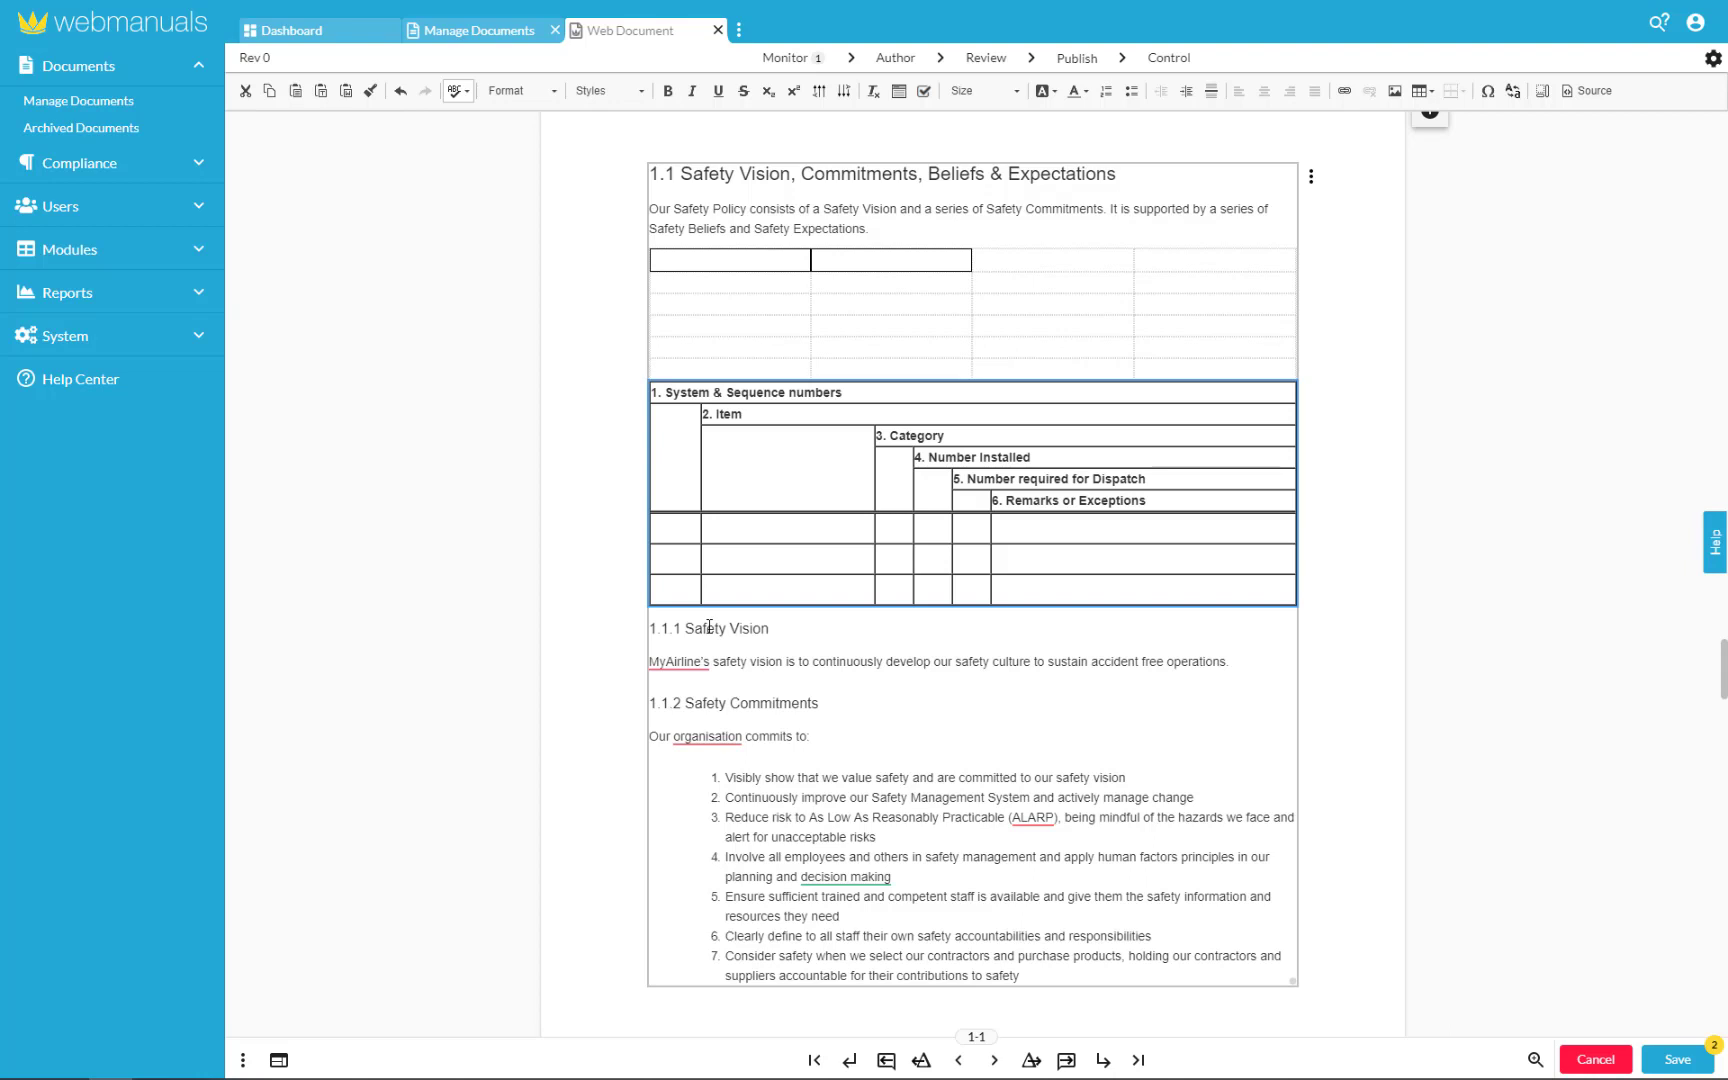
click(1261, 674)
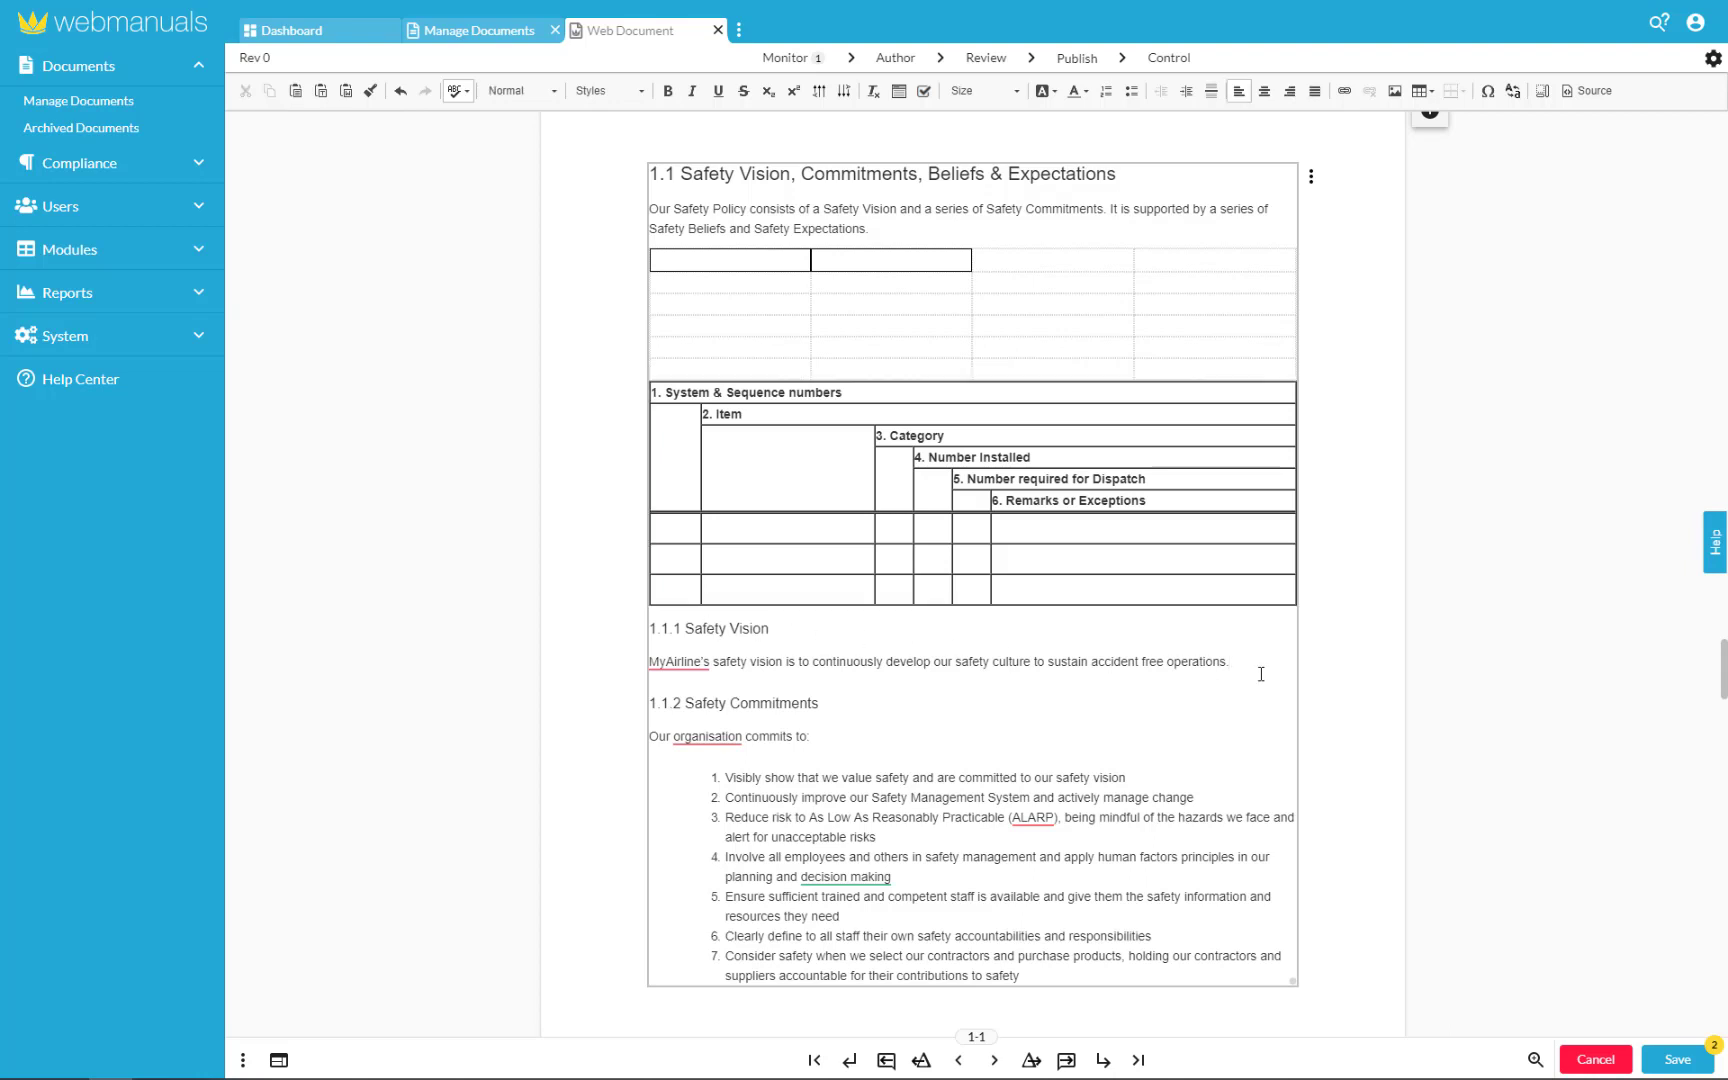
key(Return)
key(Return)
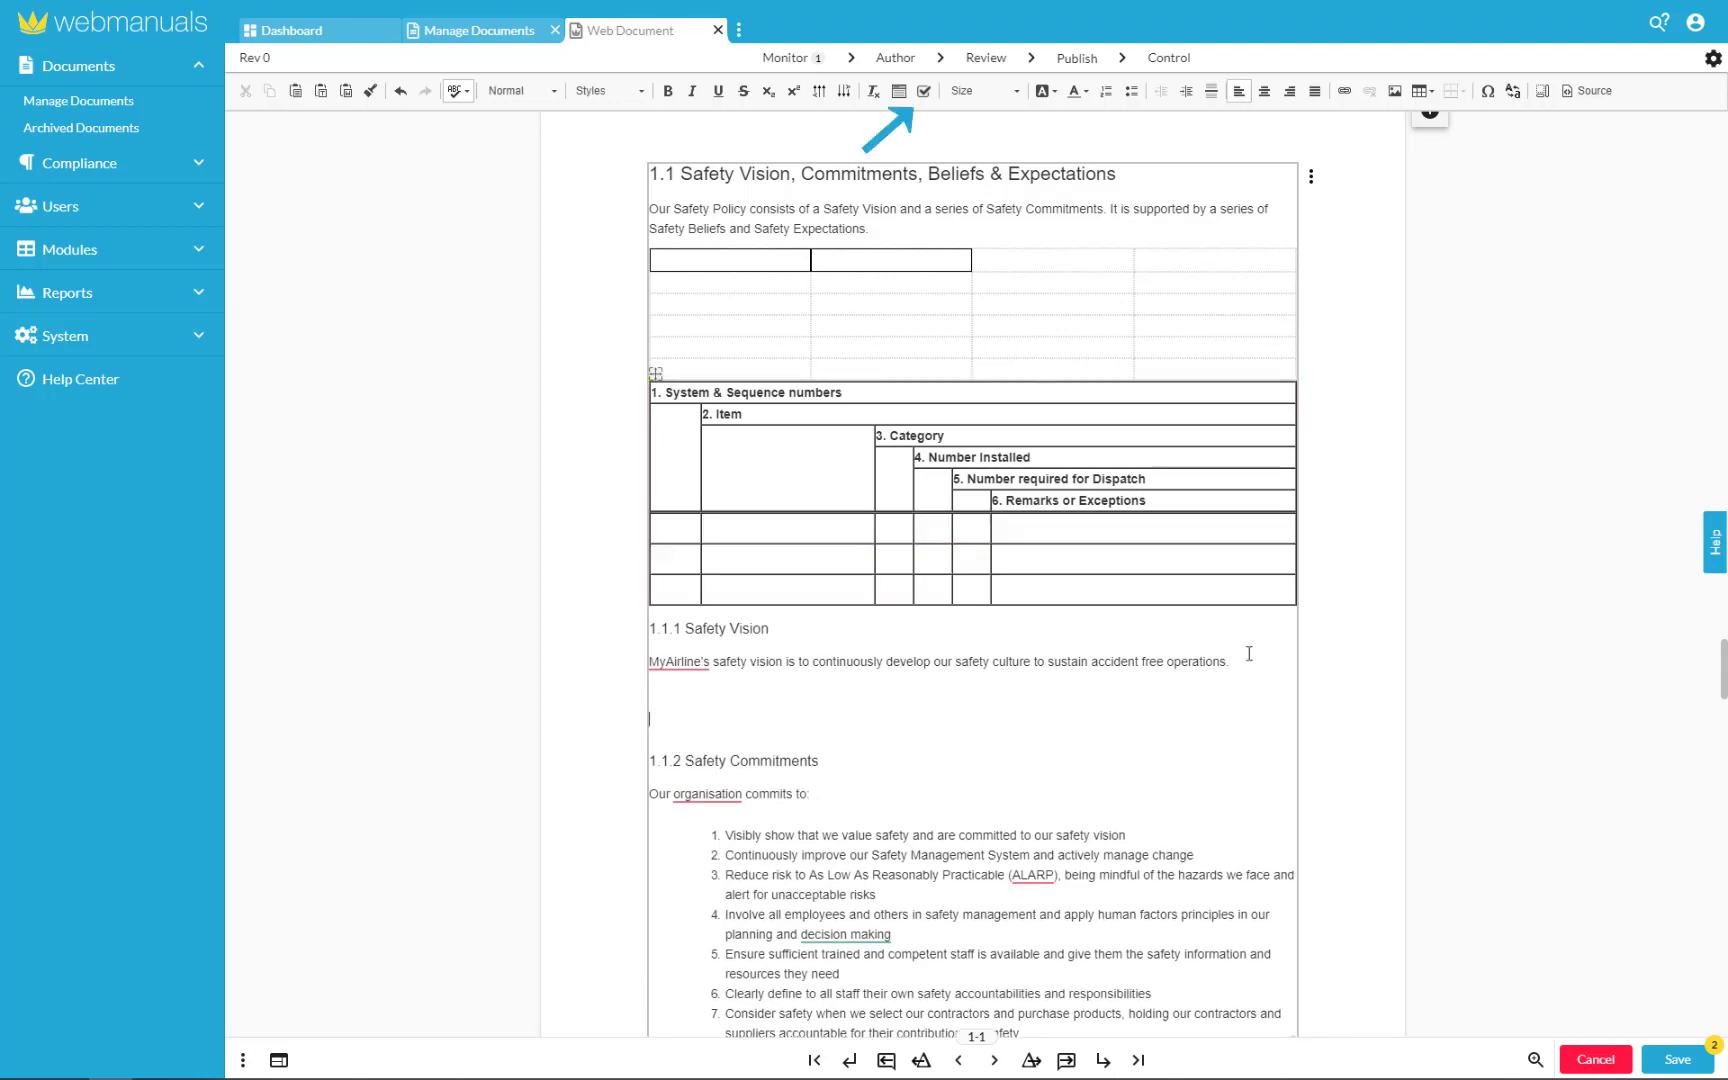
click(923, 93)
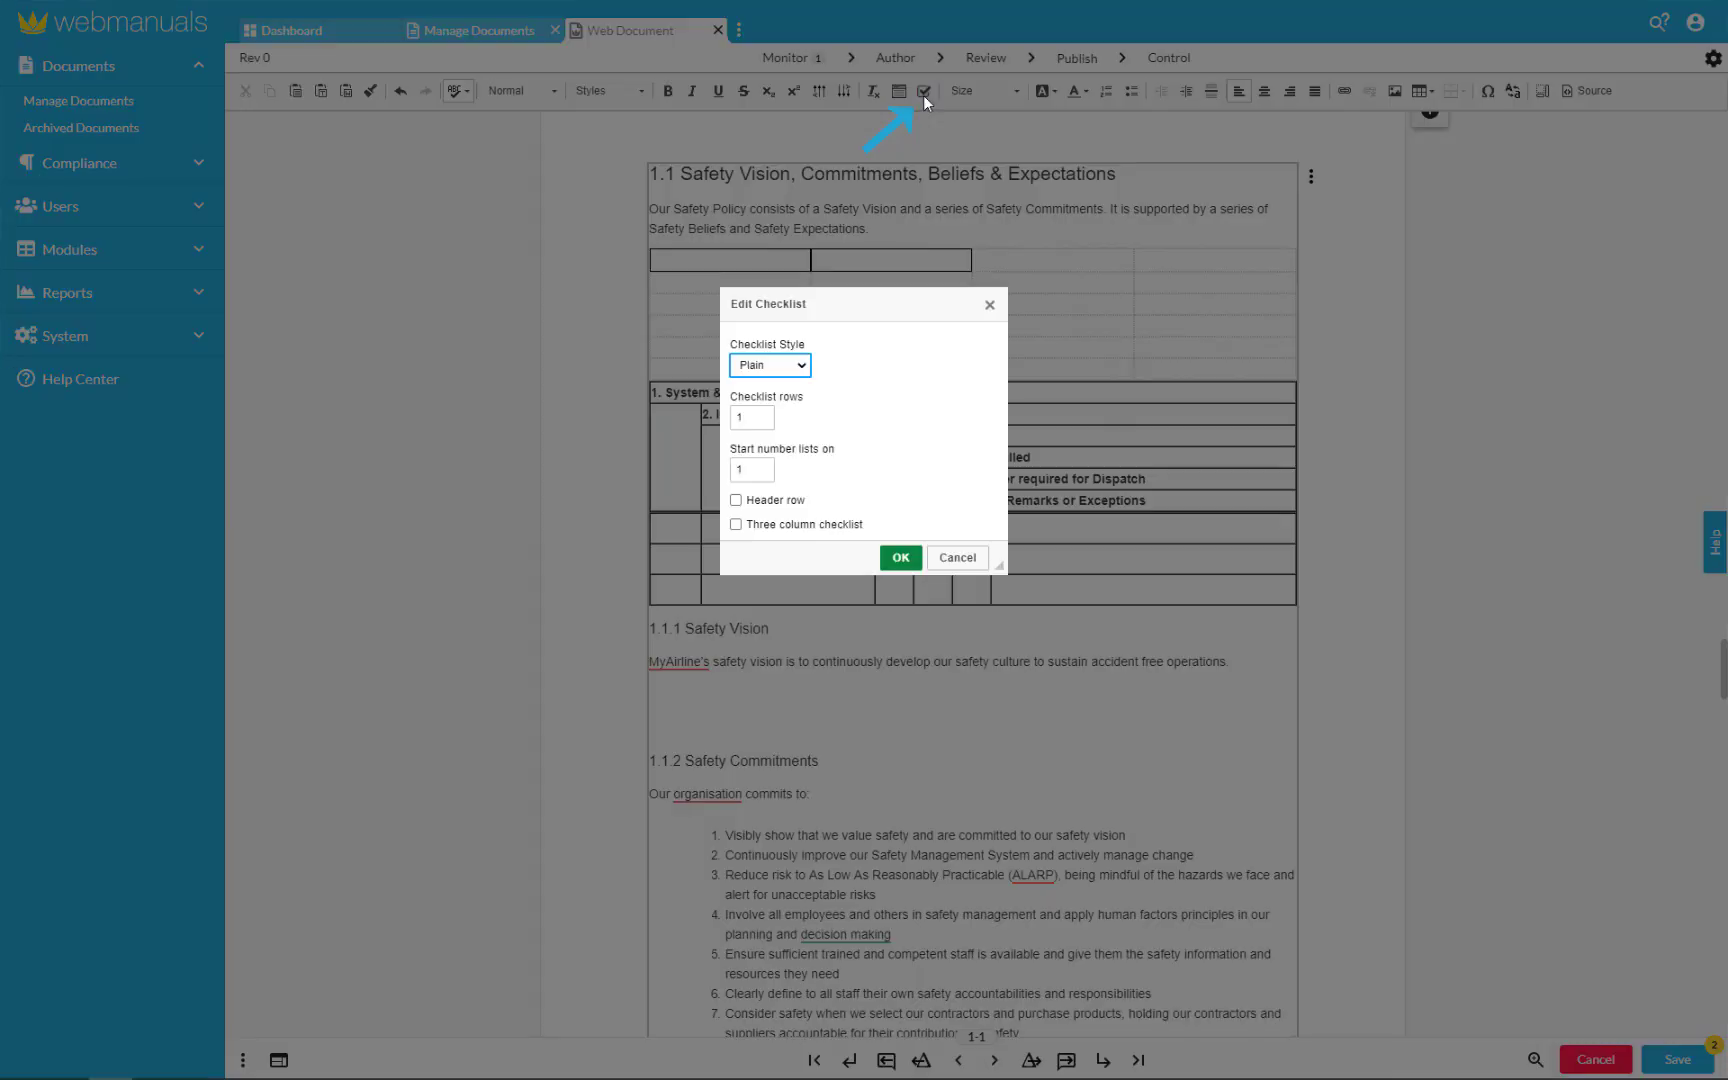
click(757, 421)
text(3)
click(898, 560)
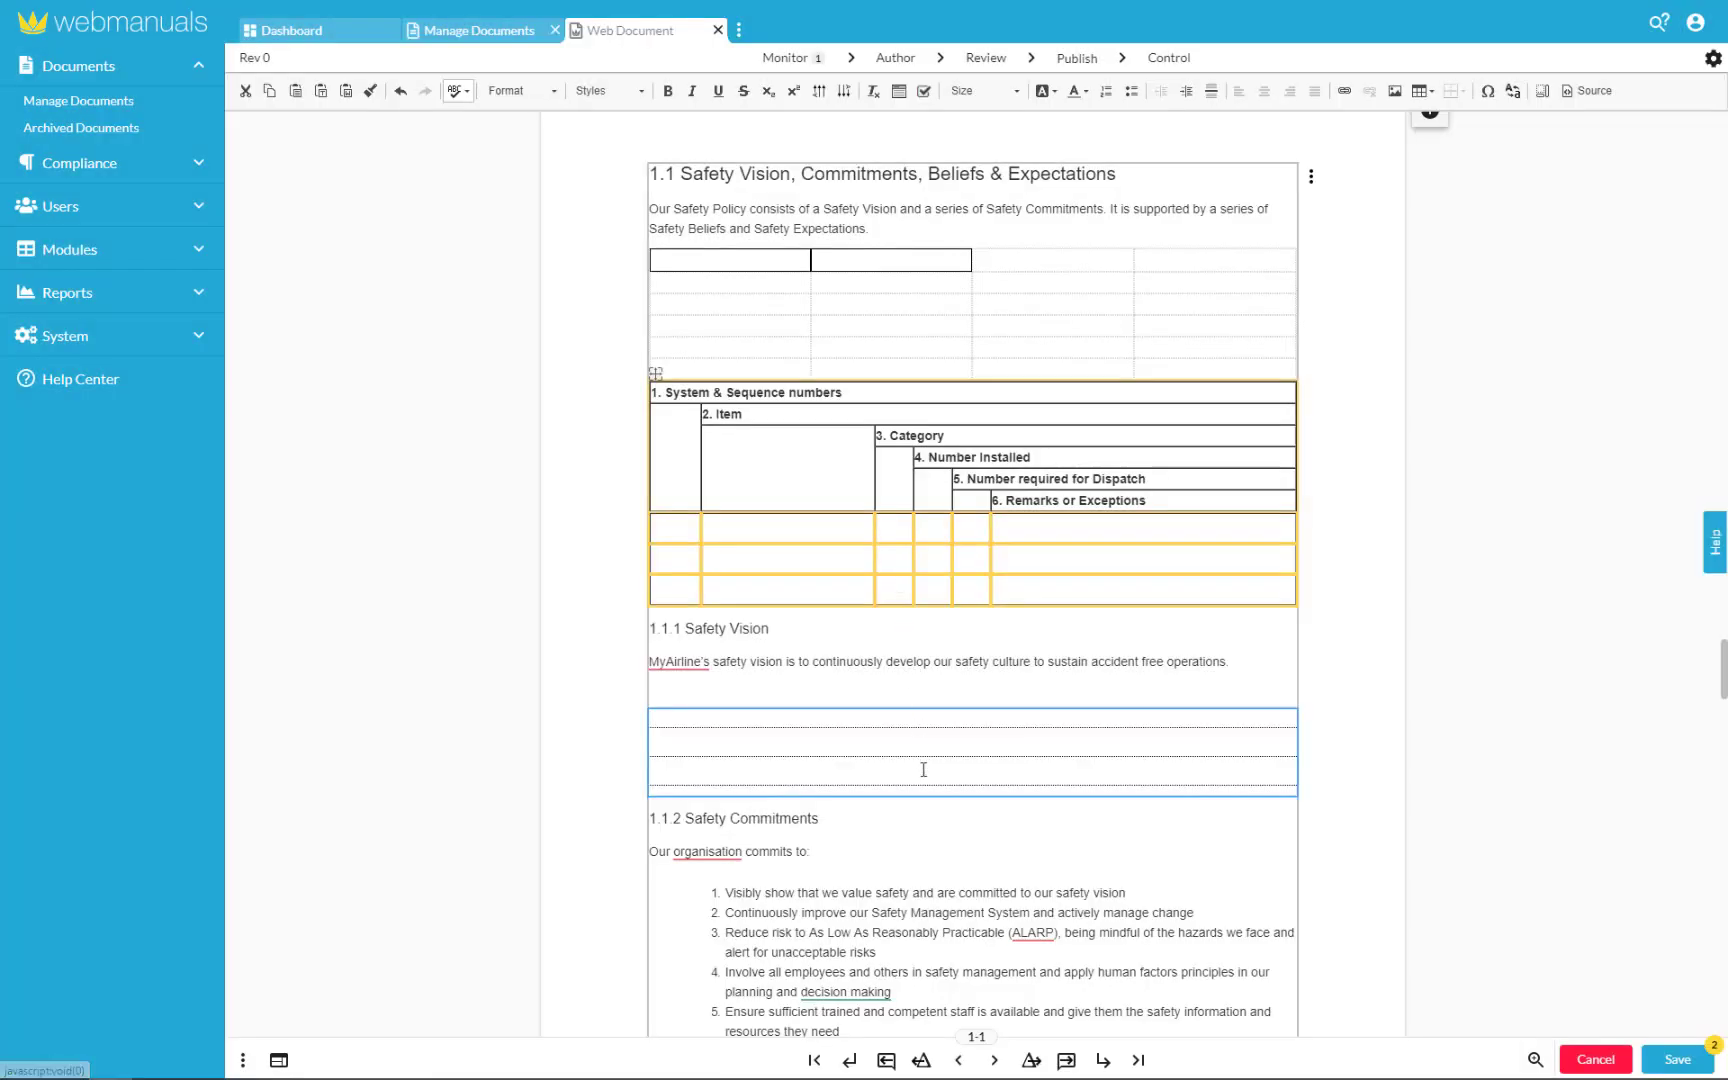
click(677, 723)
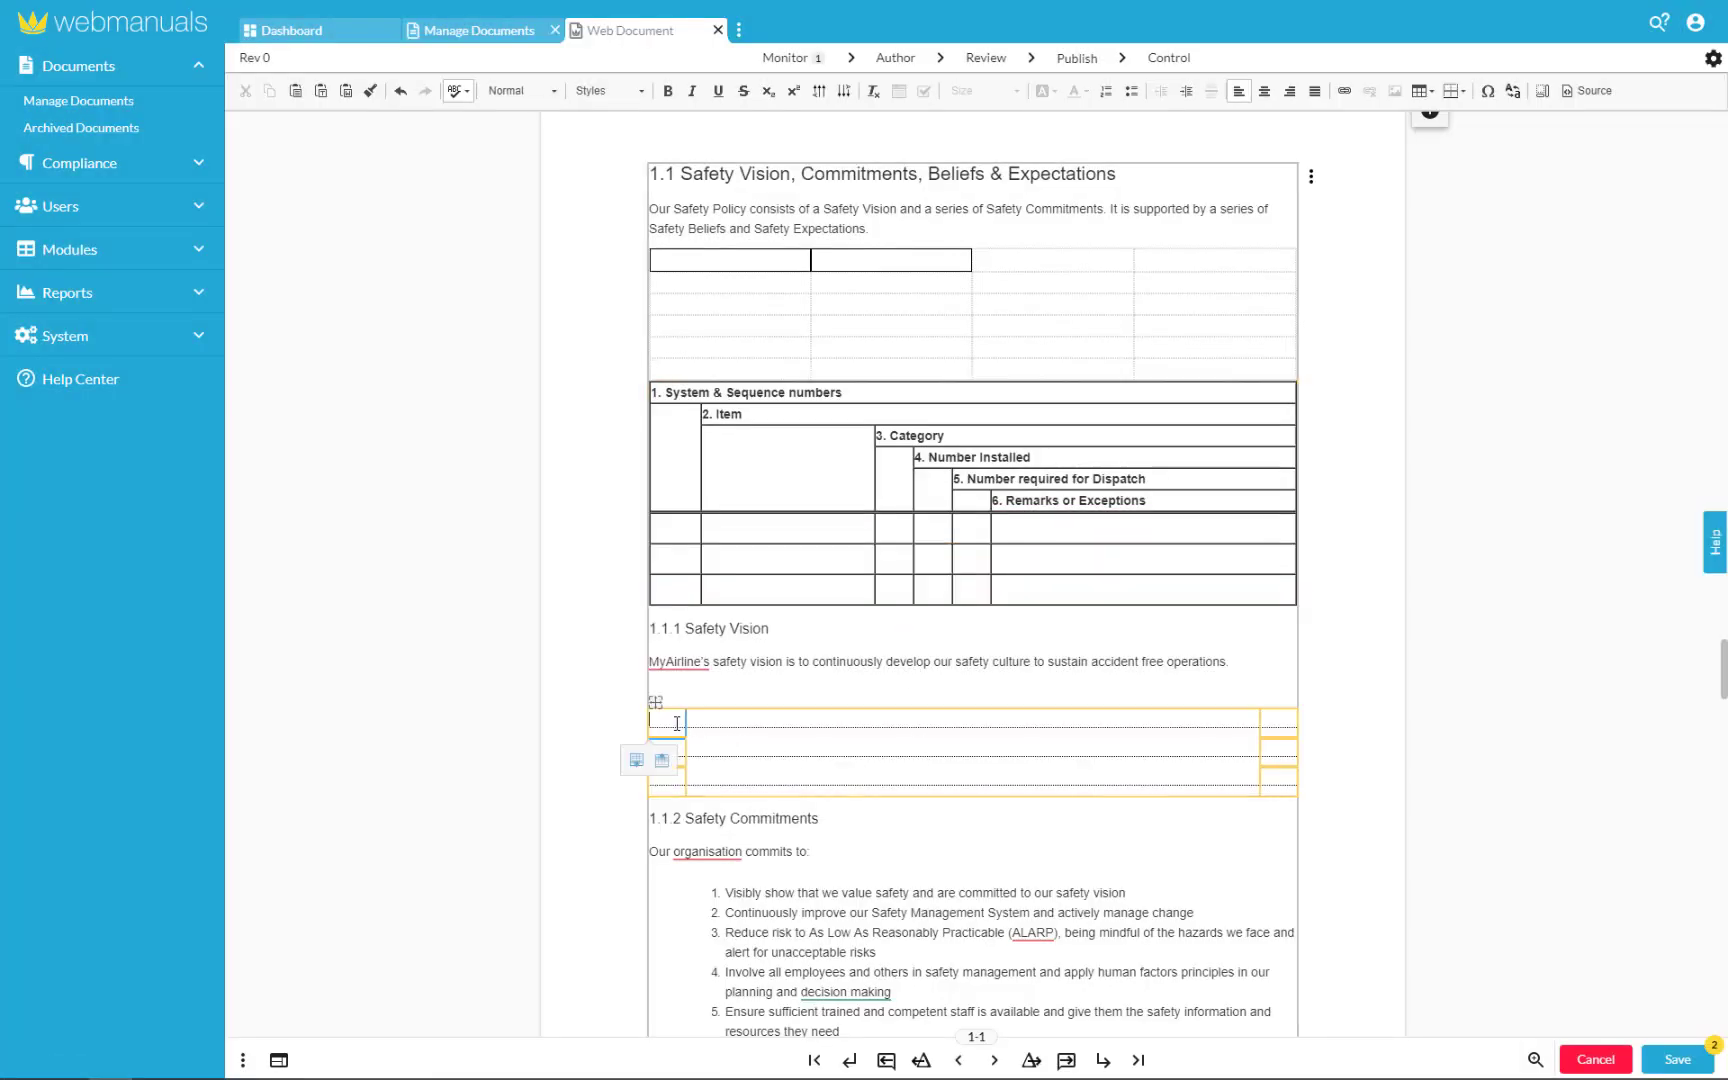
text(Food)
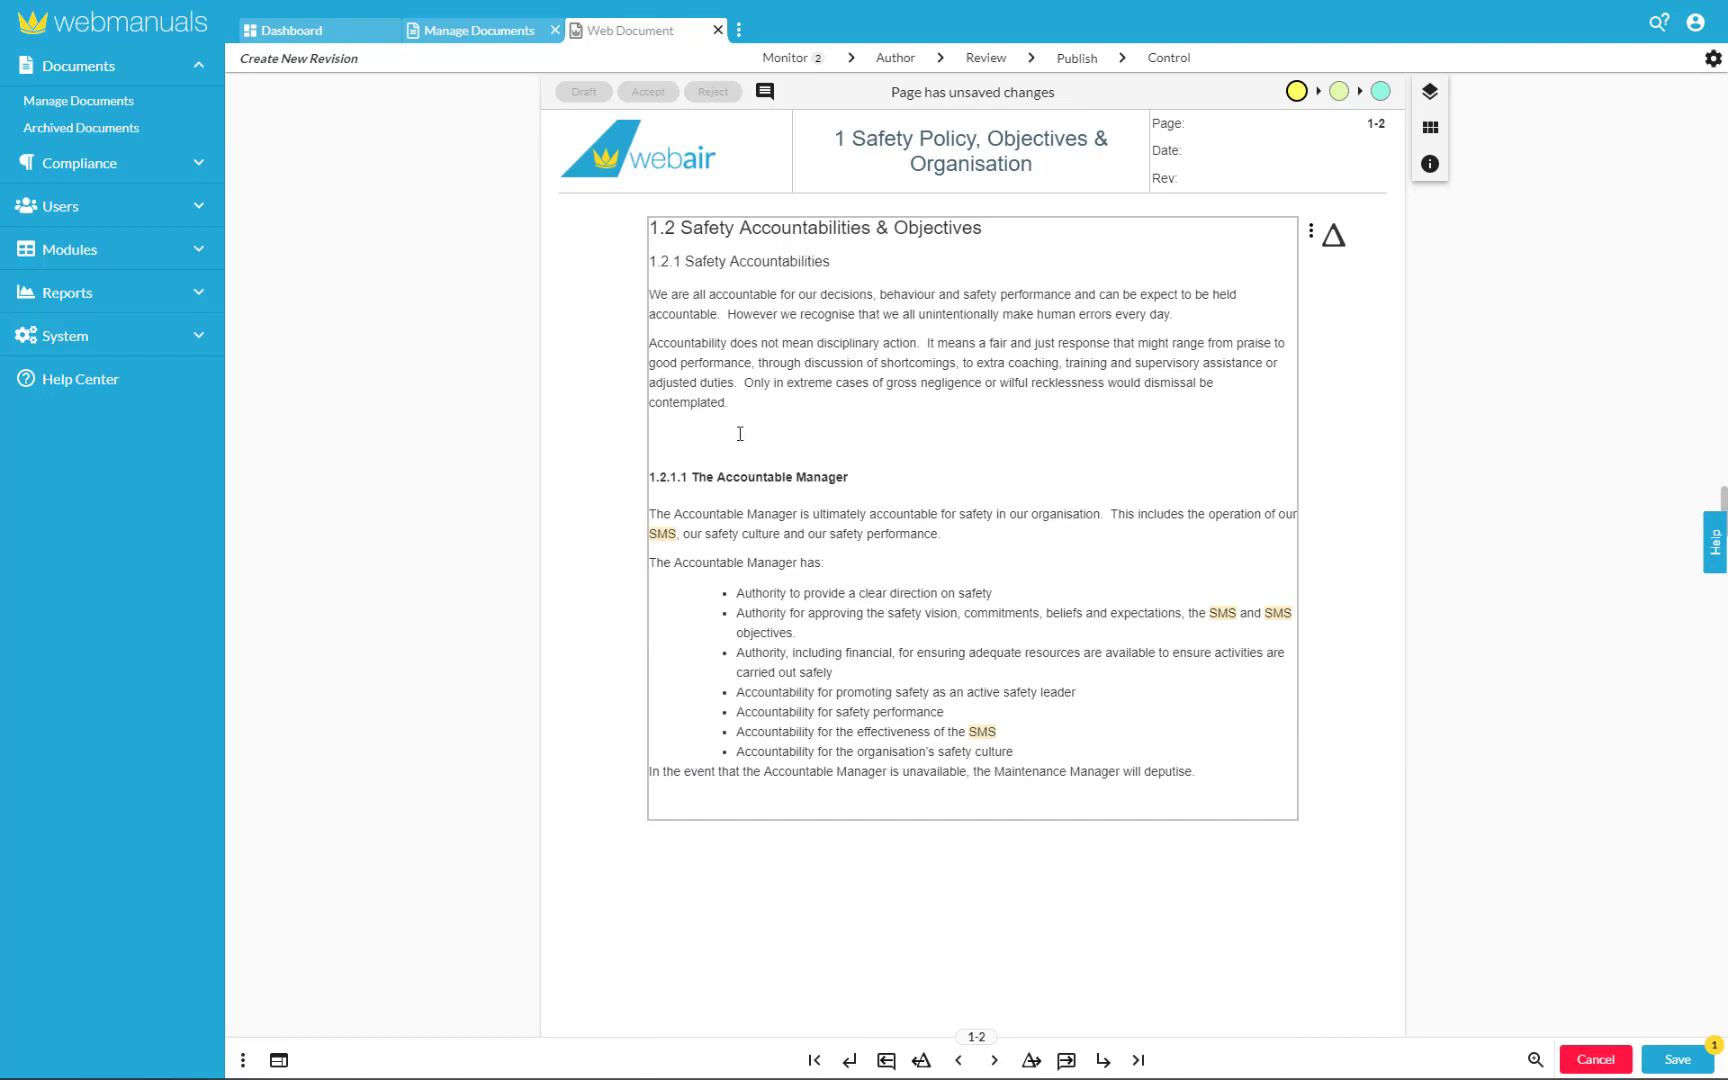
- Add the abbreviation WM with the definition "Web Manuals" on the blank line above heading 1.2.1.1
click(740, 433)
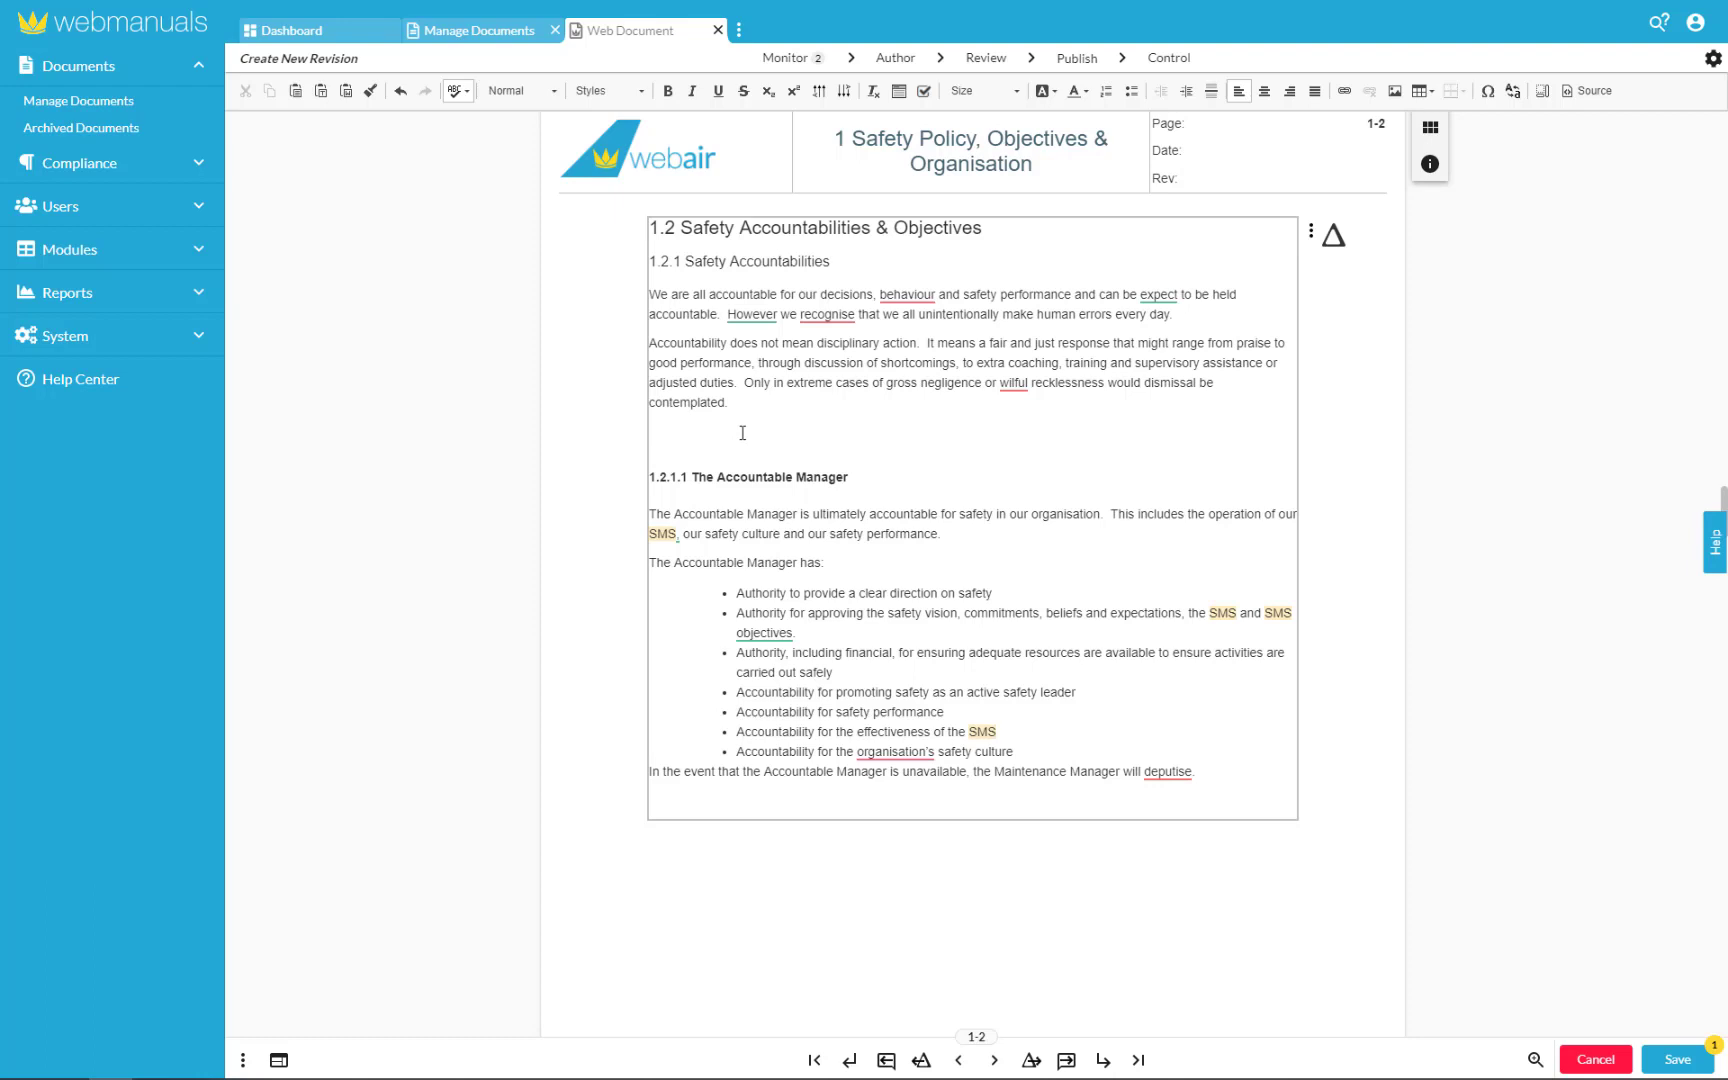
text(WM)
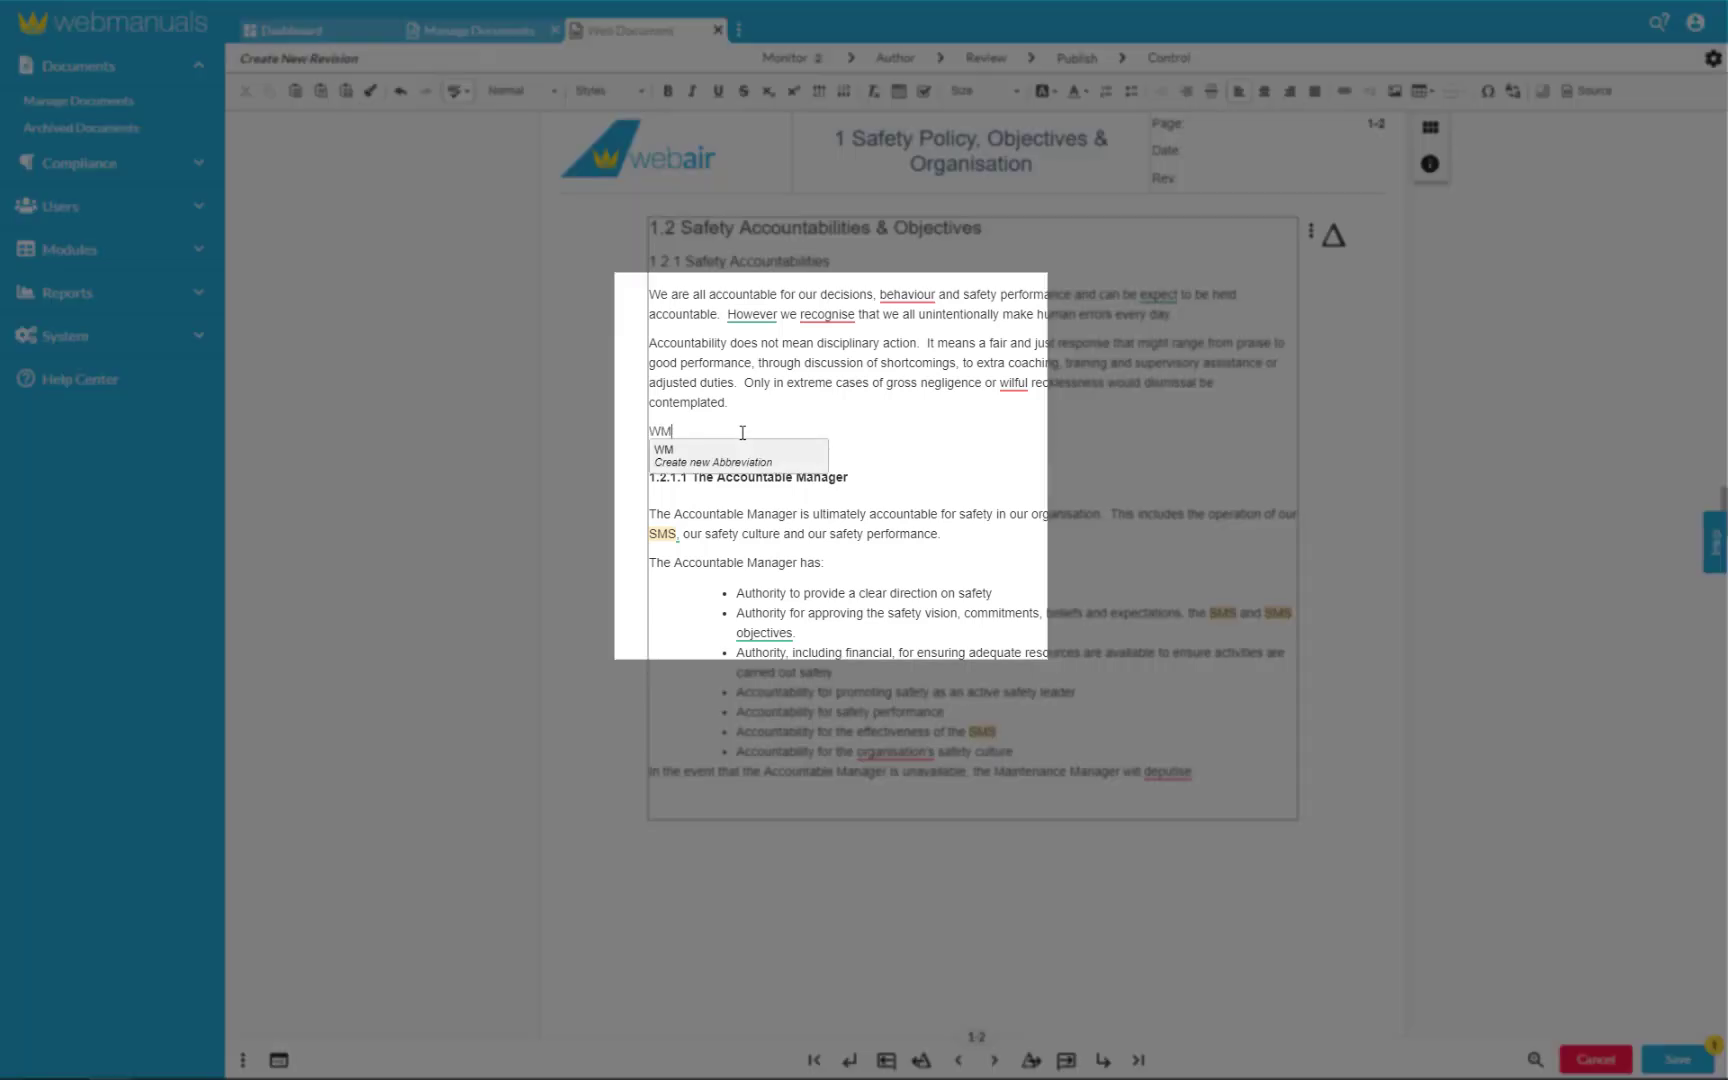
click(739, 464)
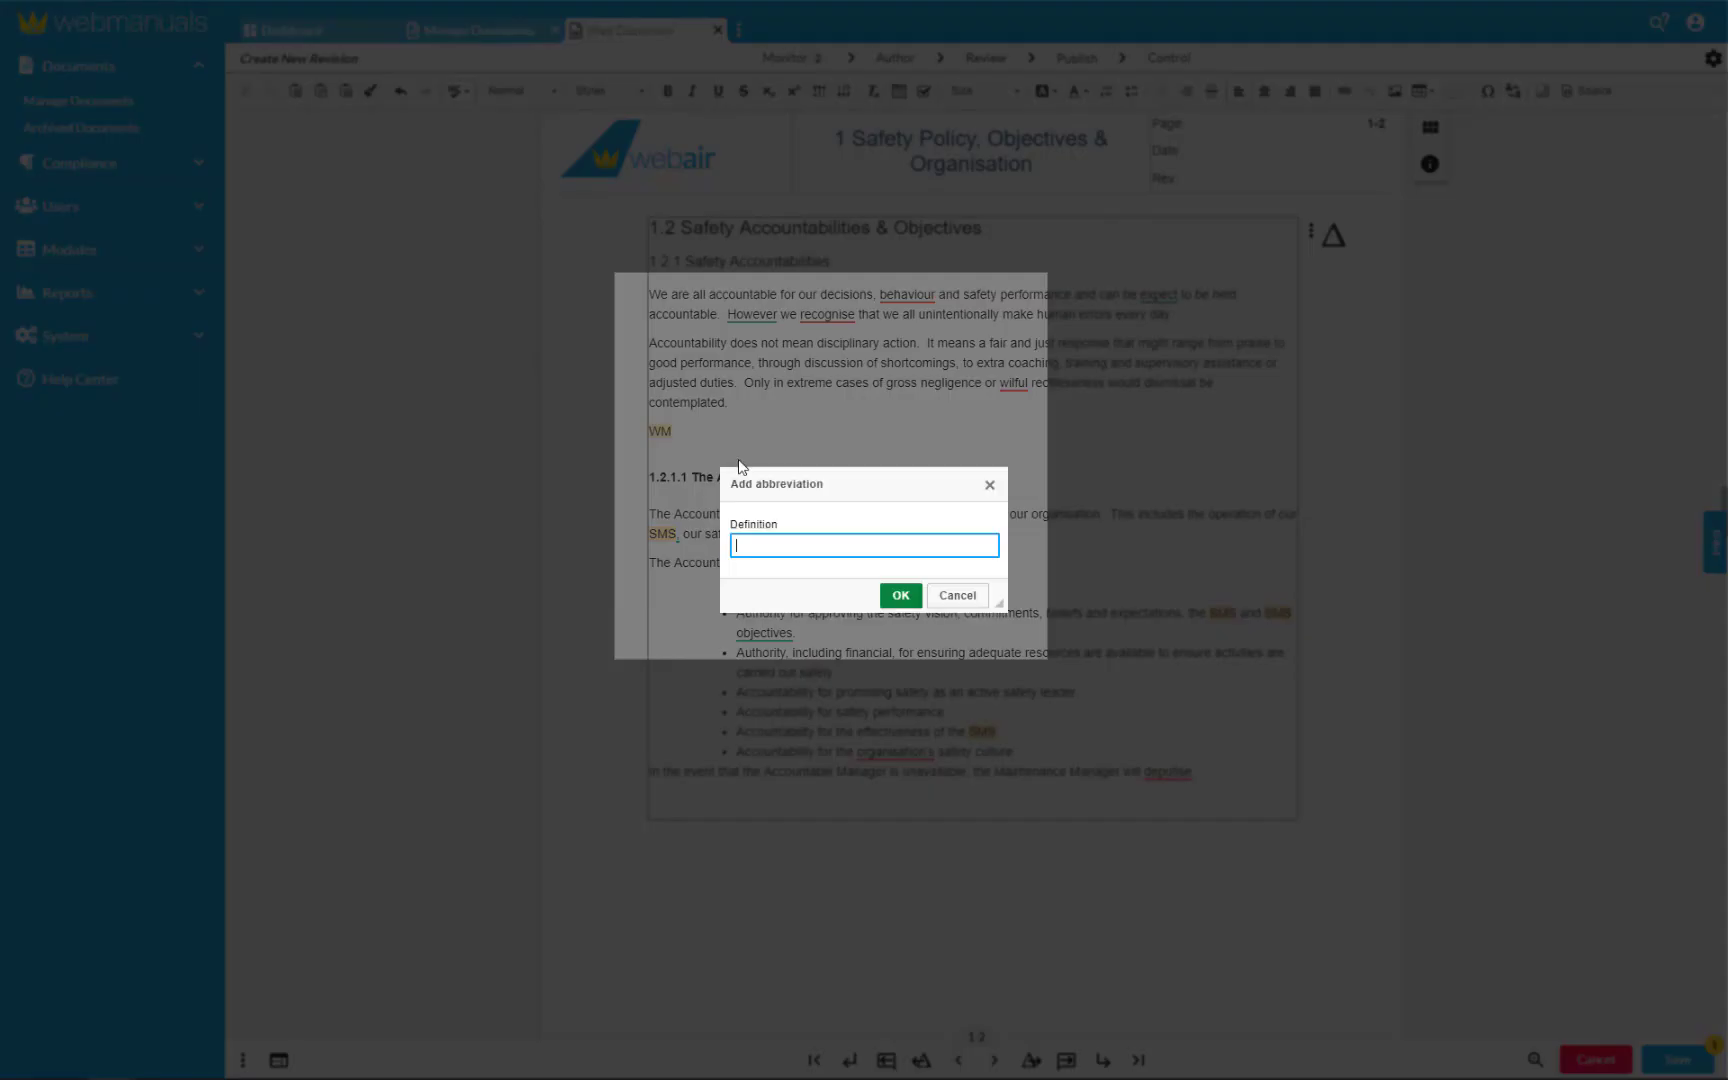
text(Web Manua)
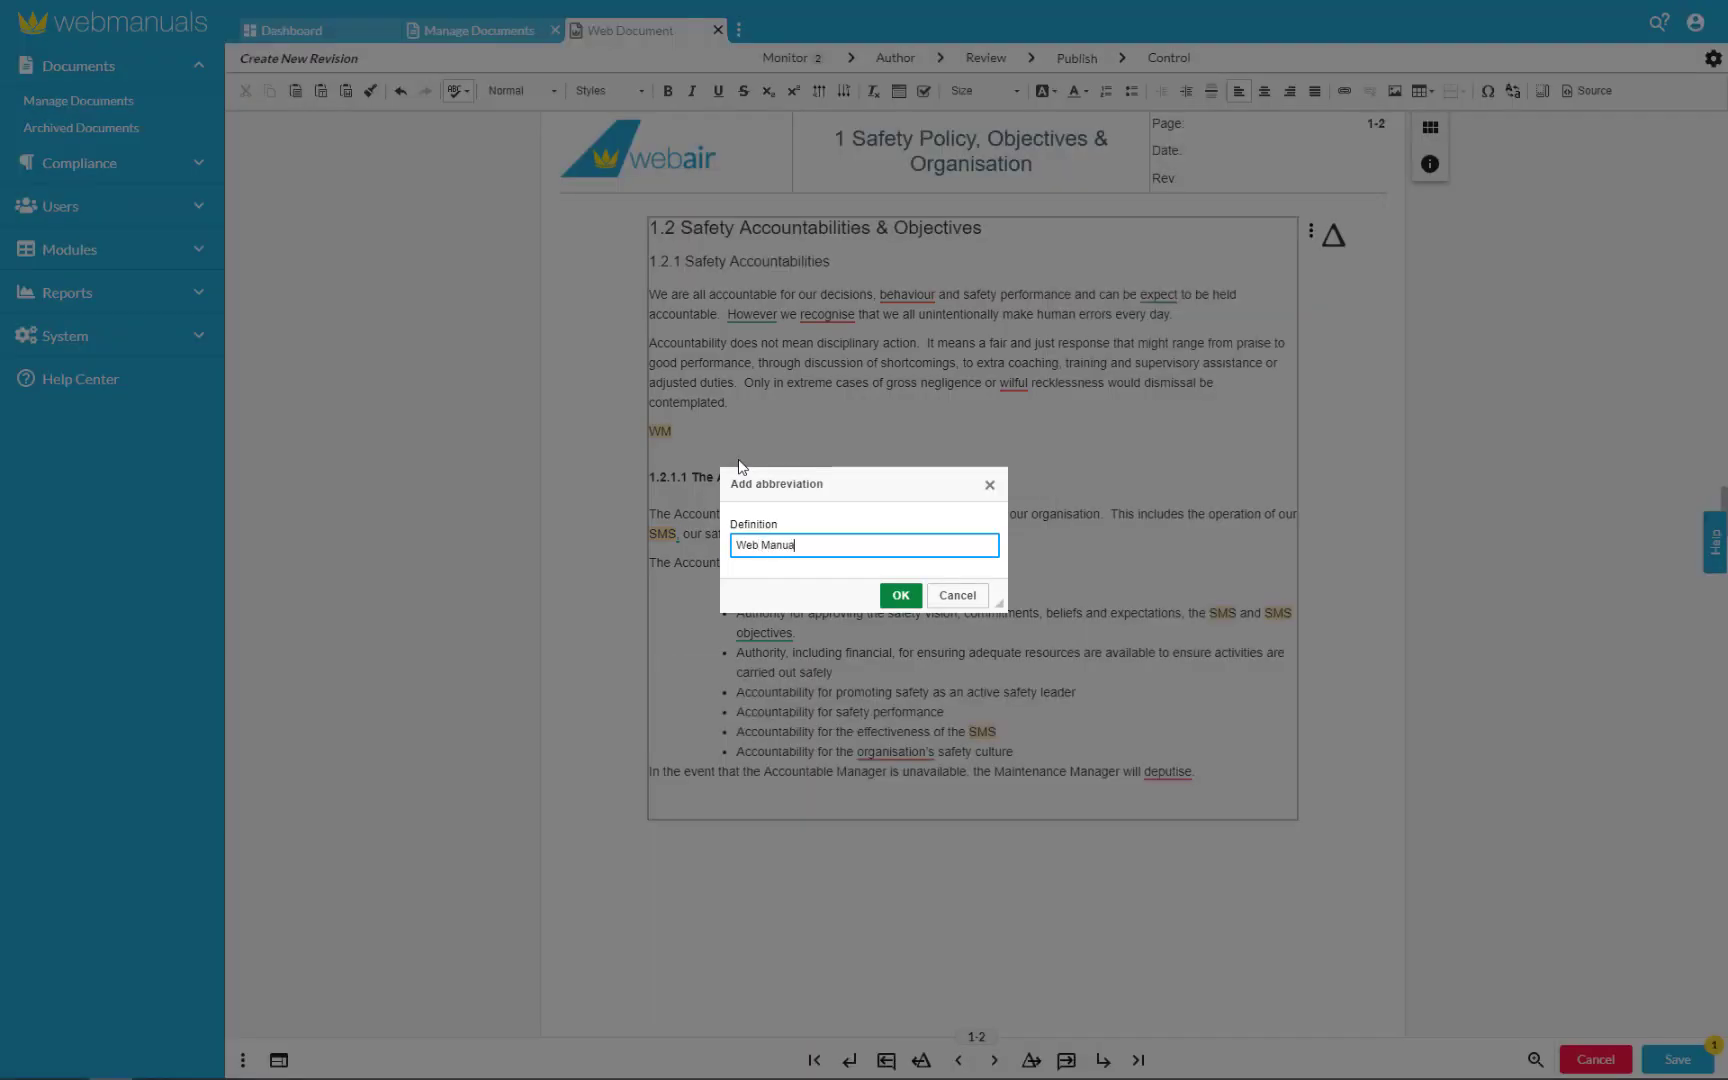
text(ls)
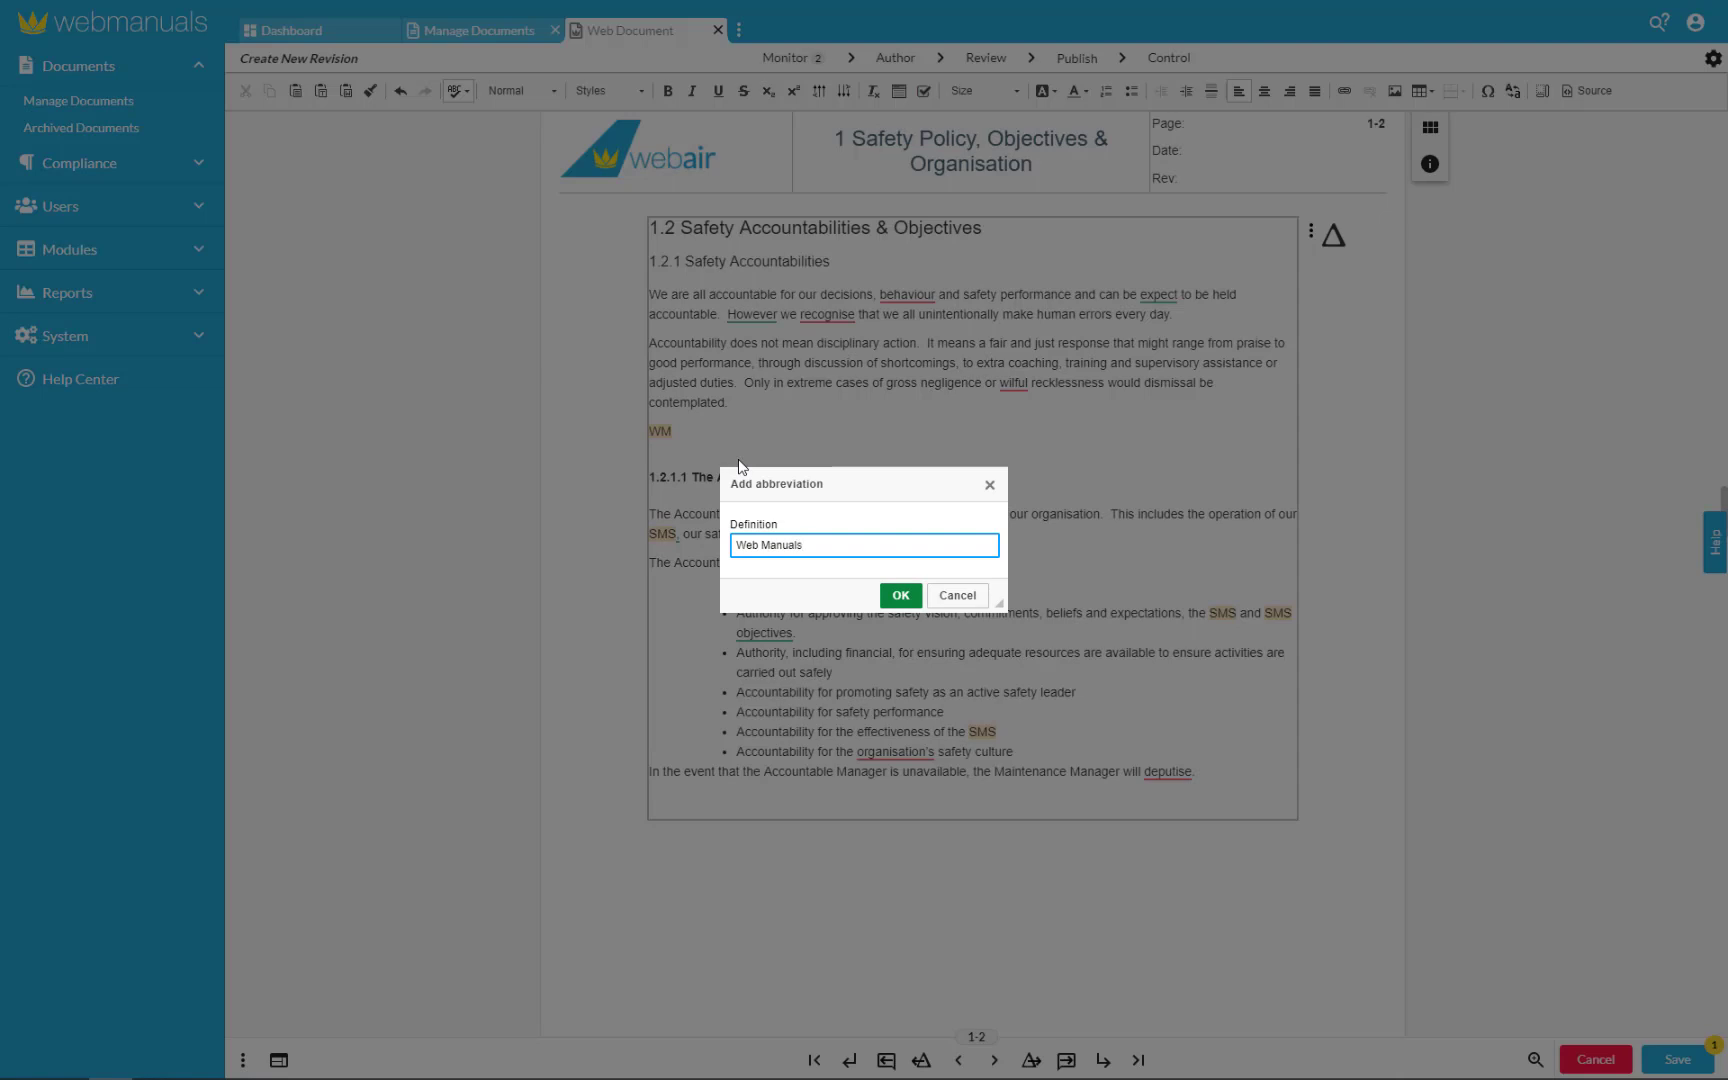
click(900, 595)
click(653, 459)
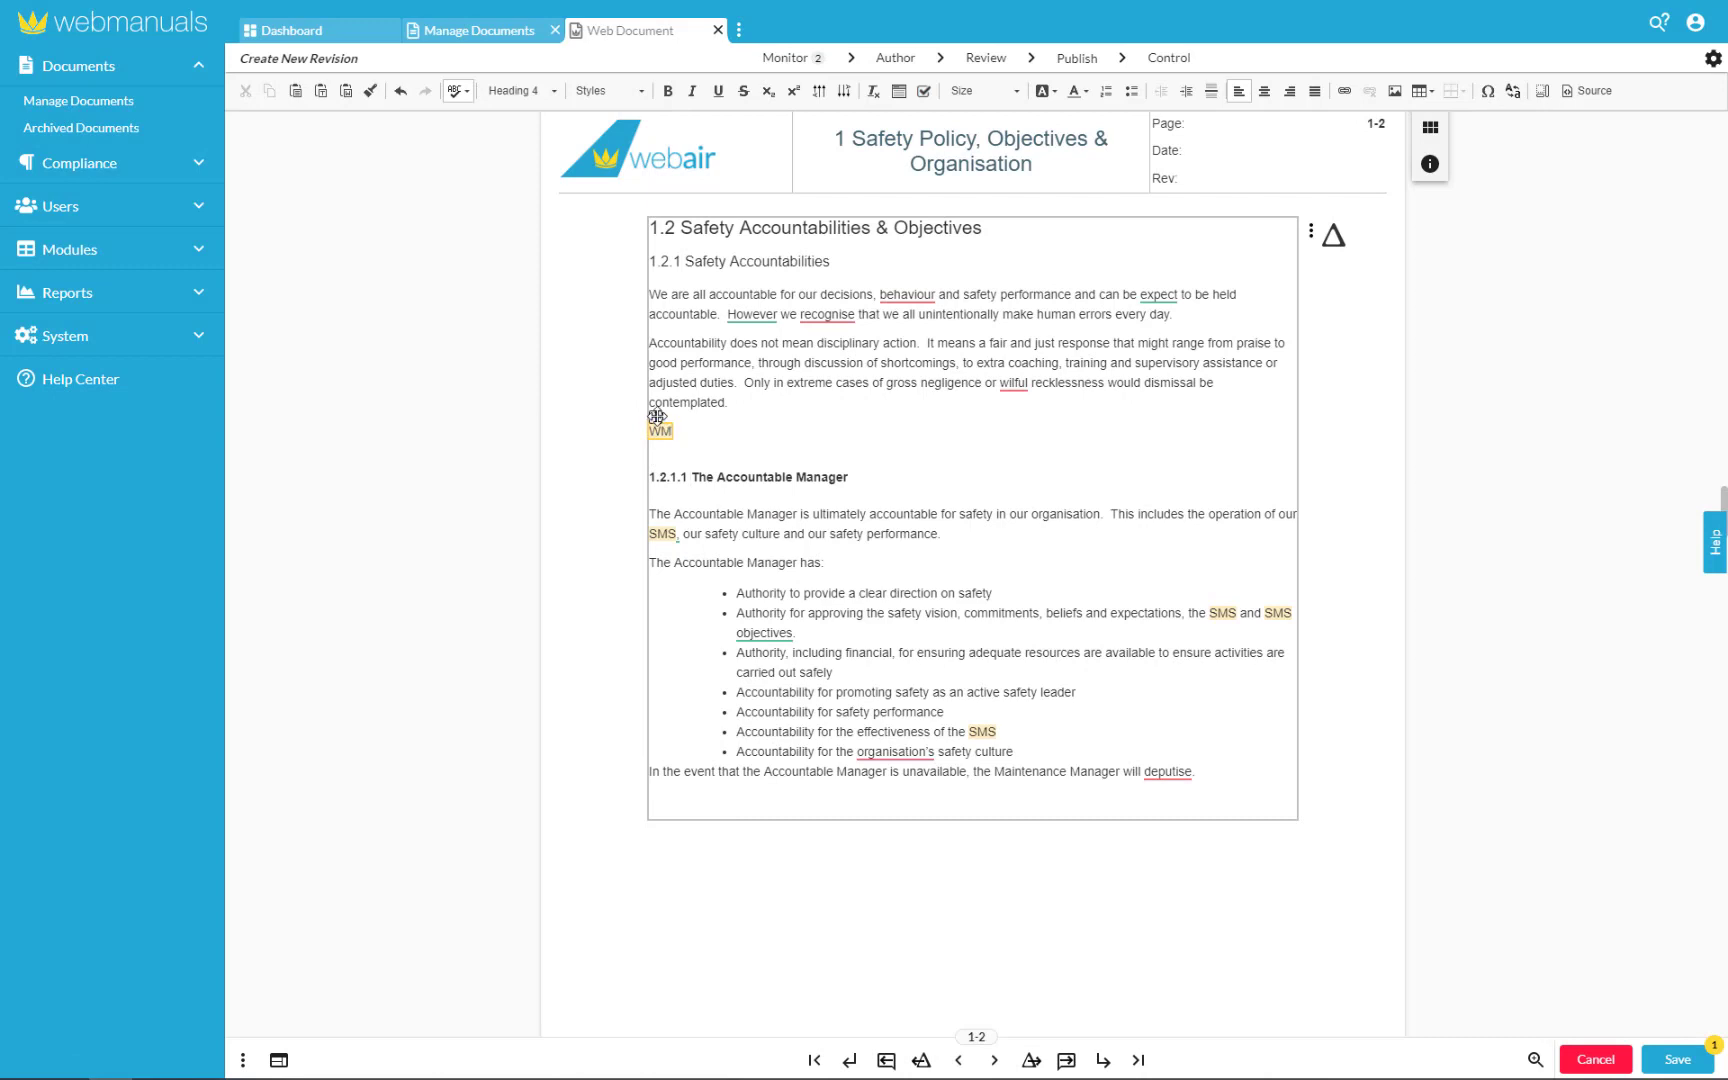
click(656, 417)
click(758, 426)
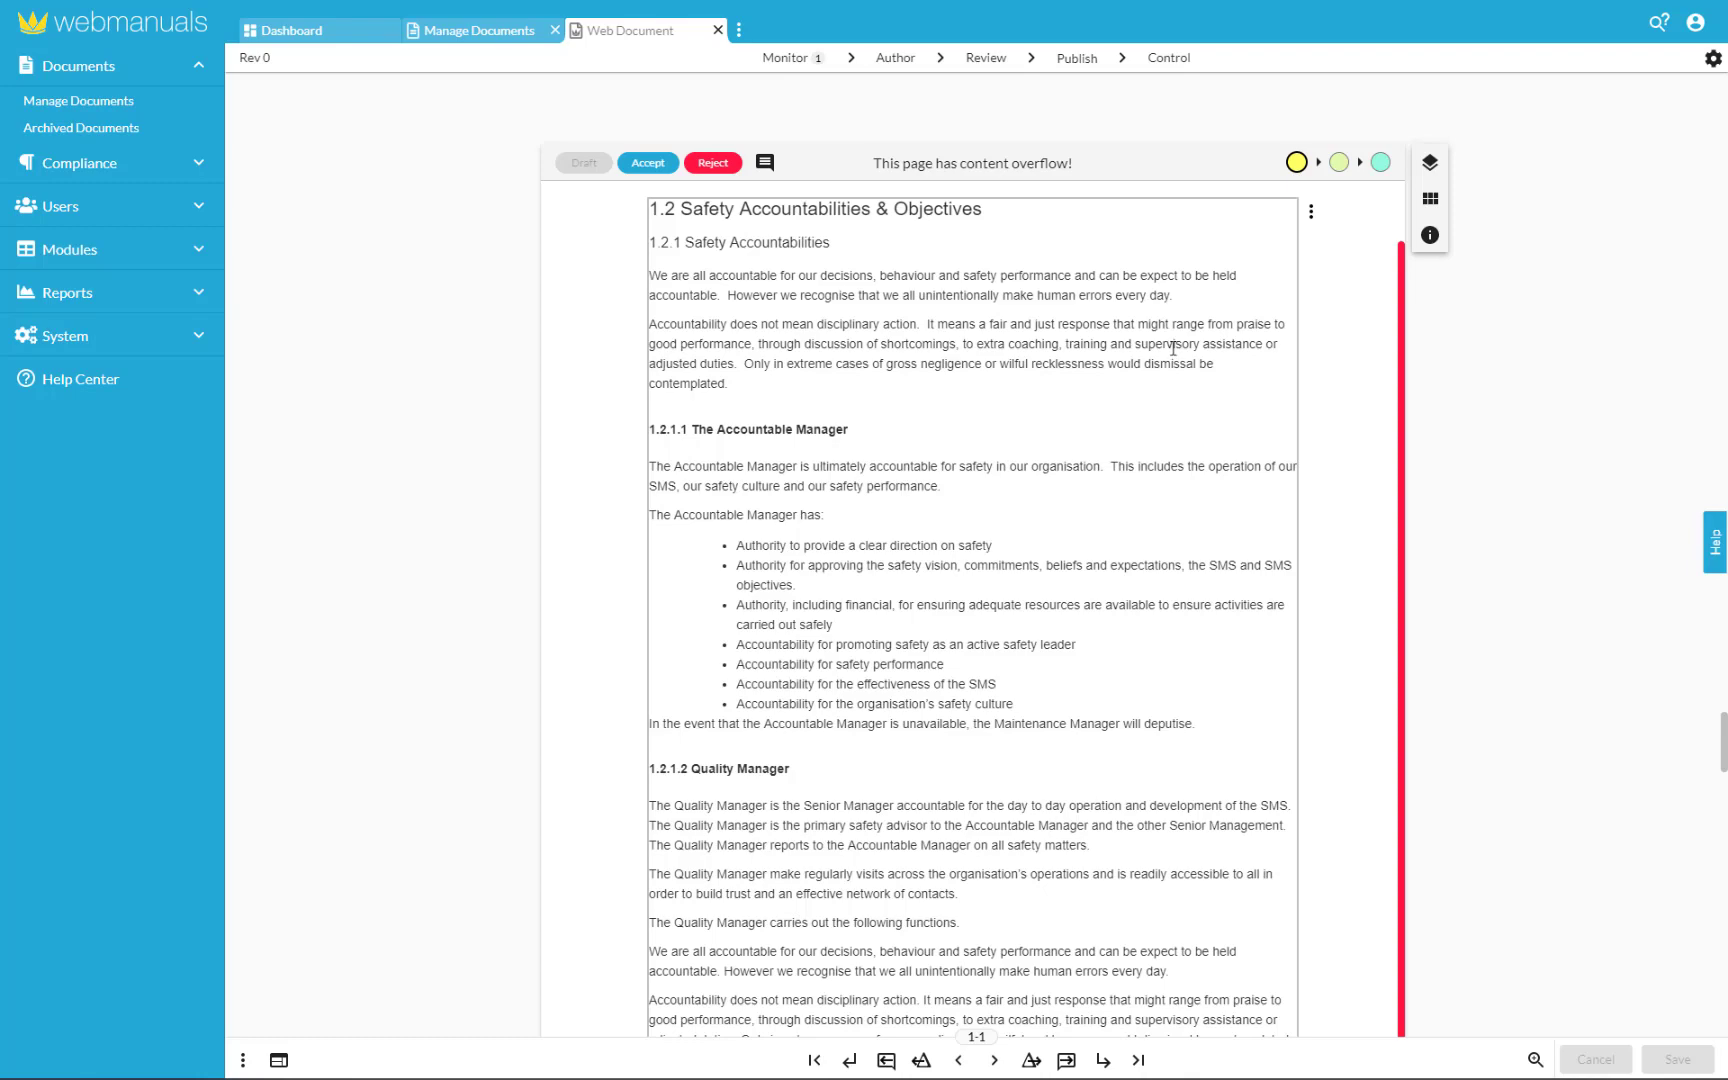
- Examine page 1-2 with section 1.2 to see where its content overflows the page limit and where the following page begins
scroll(1174, 345, down, 3)
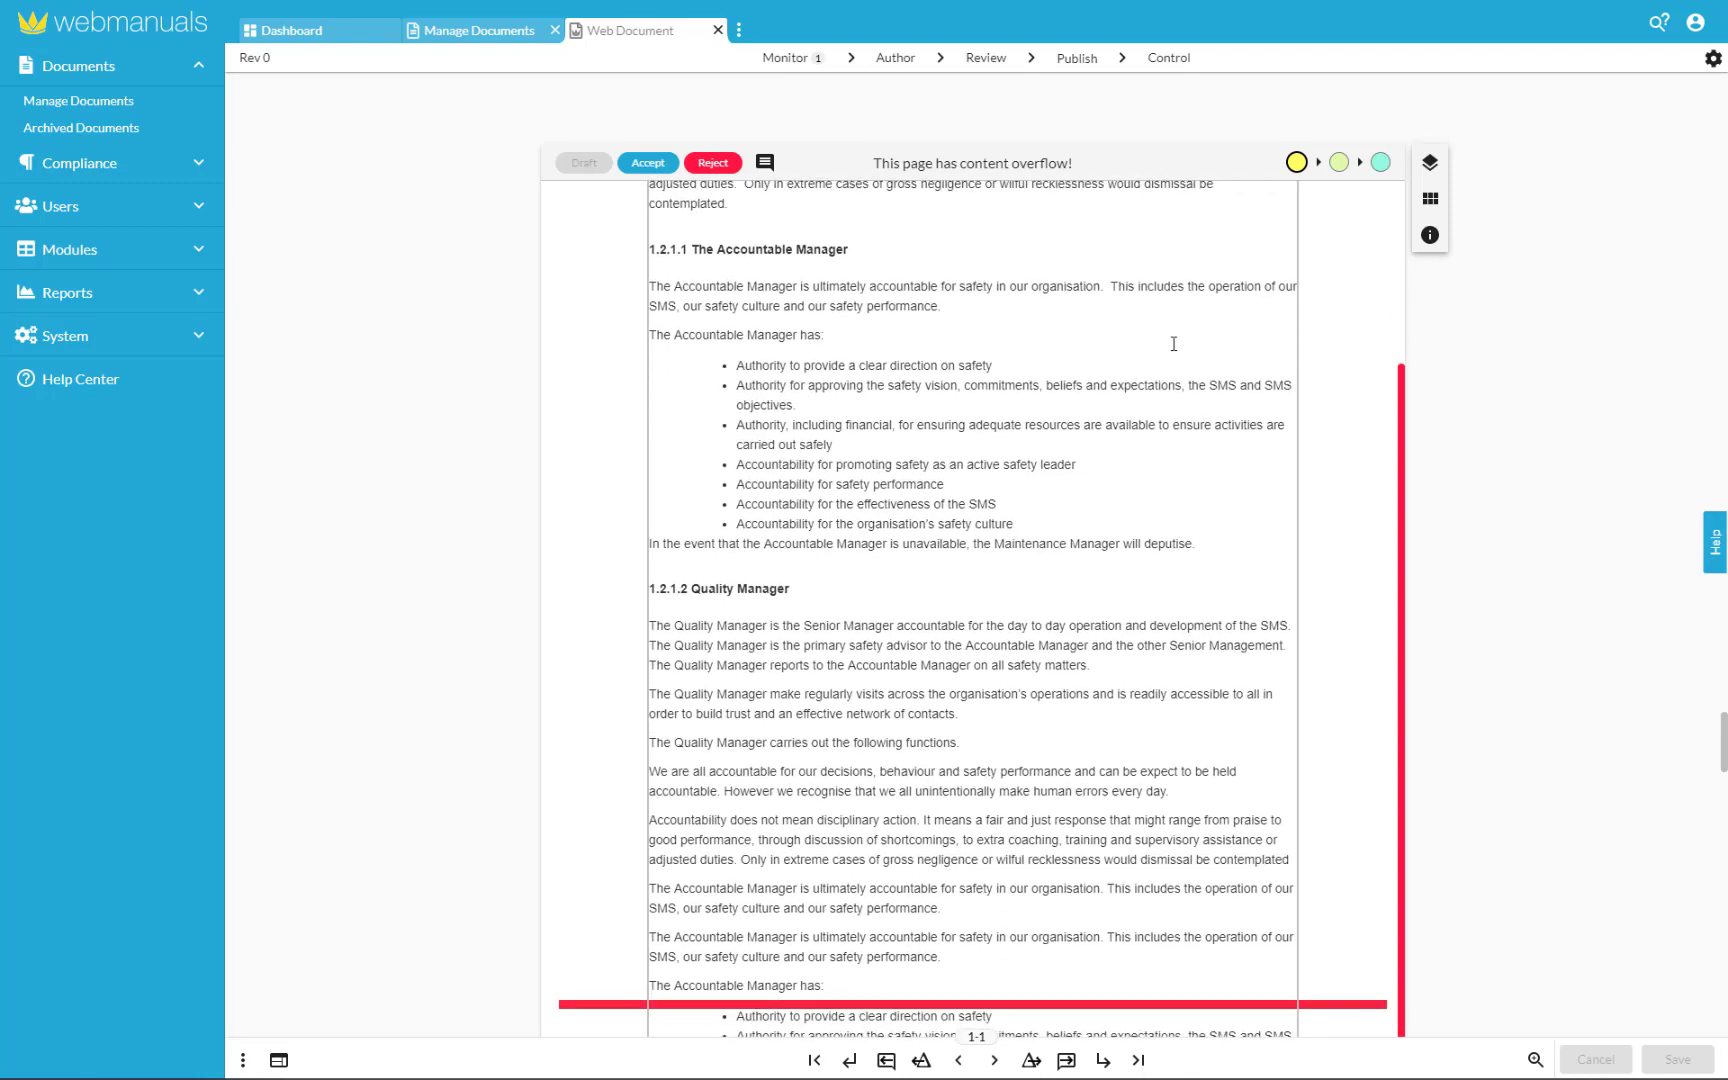
scroll(1174, 344, down, 2)
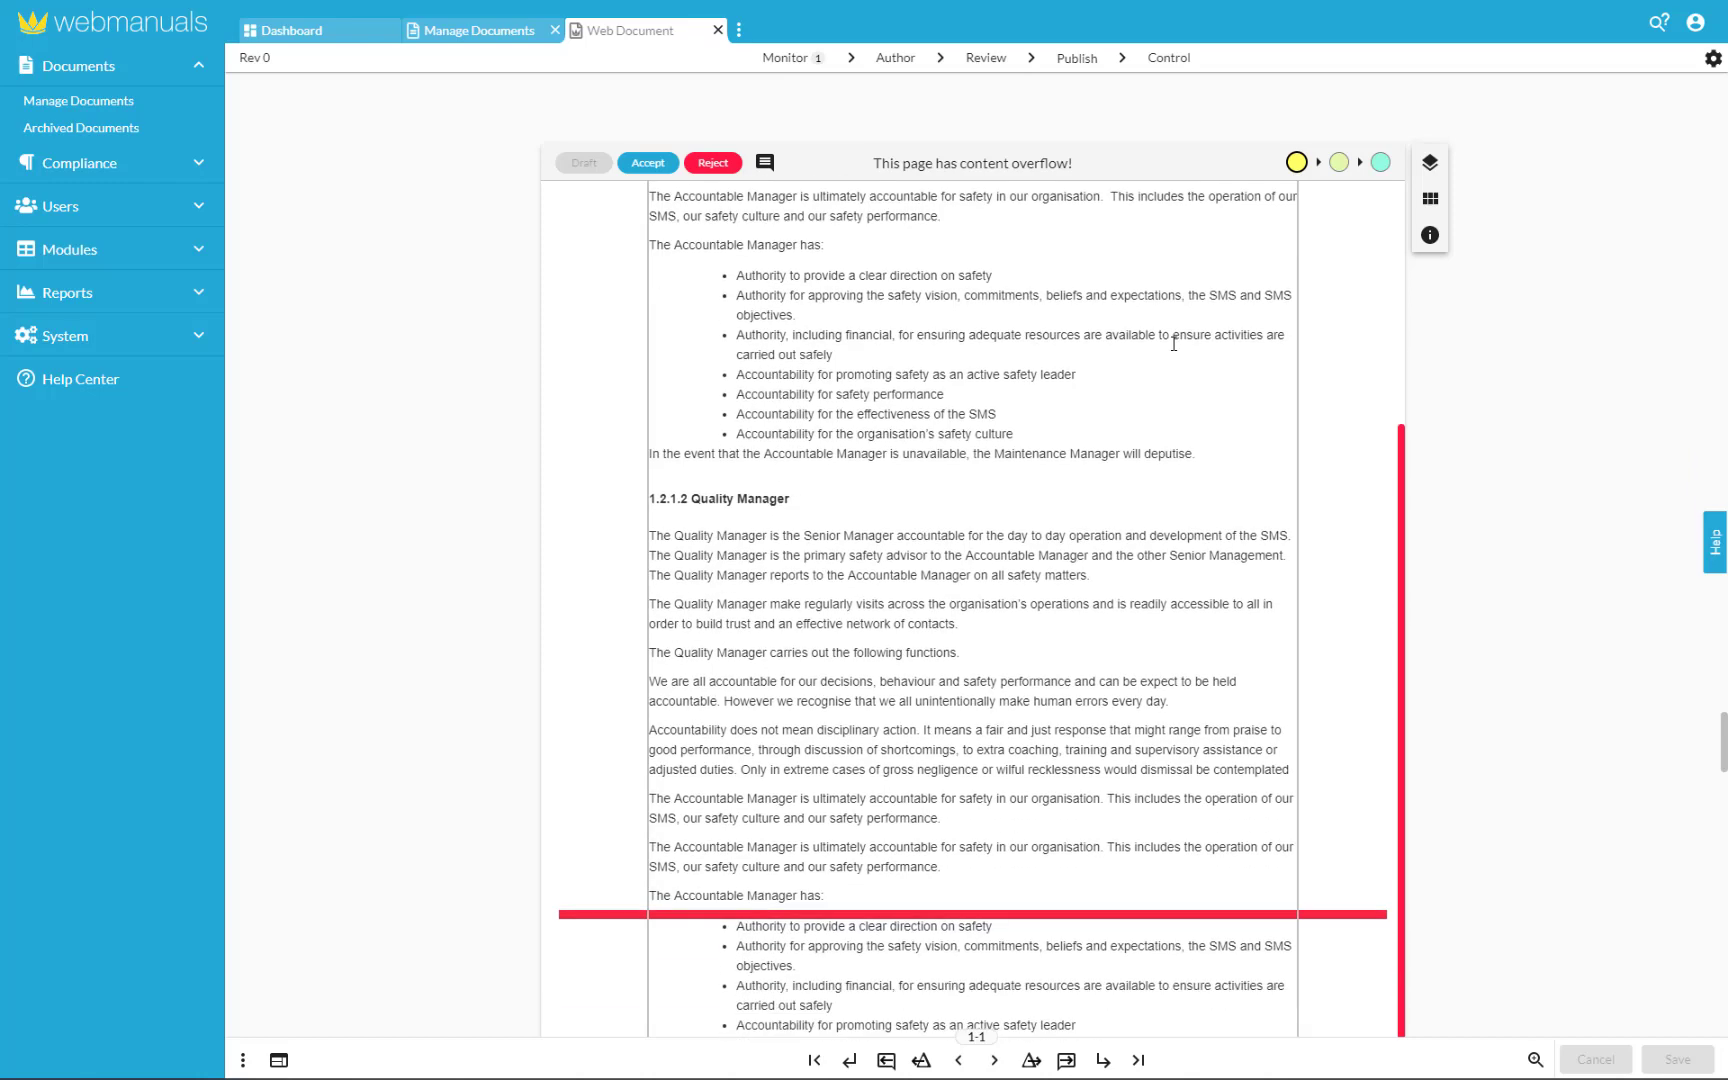
scroll(1174, 344, up, 4)
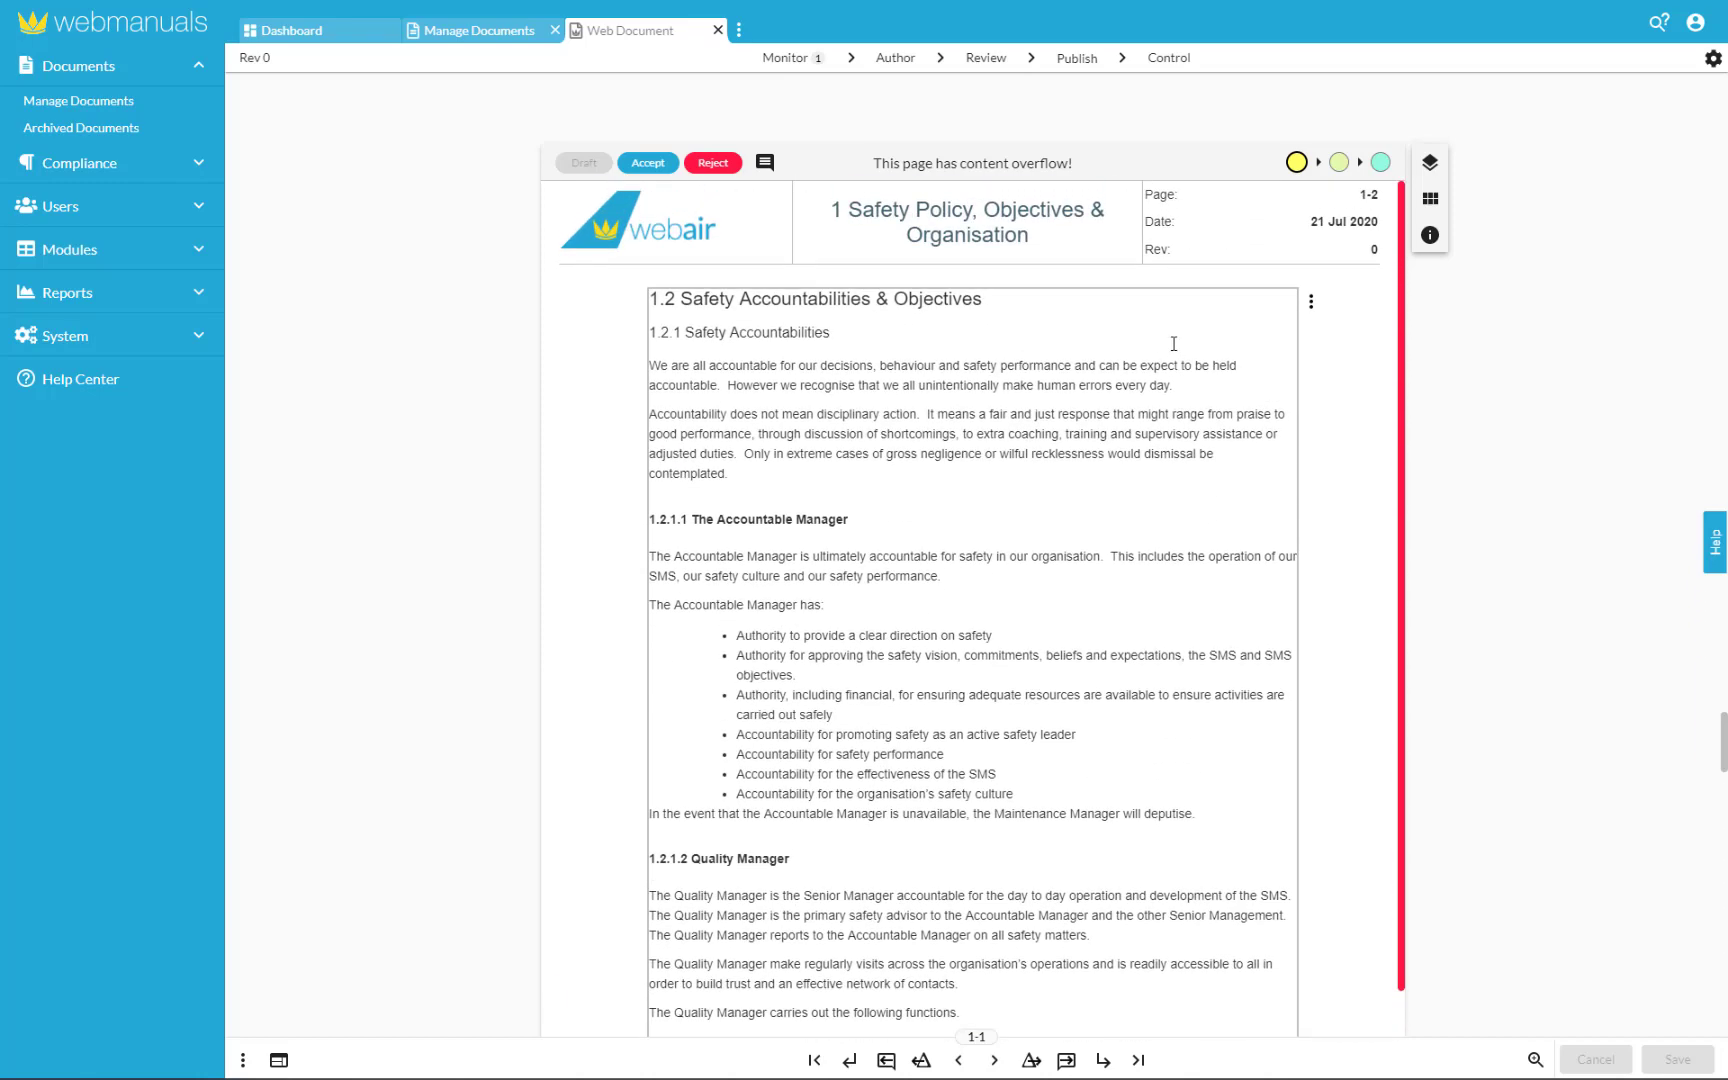
scroll(1174, 344, down, 6)
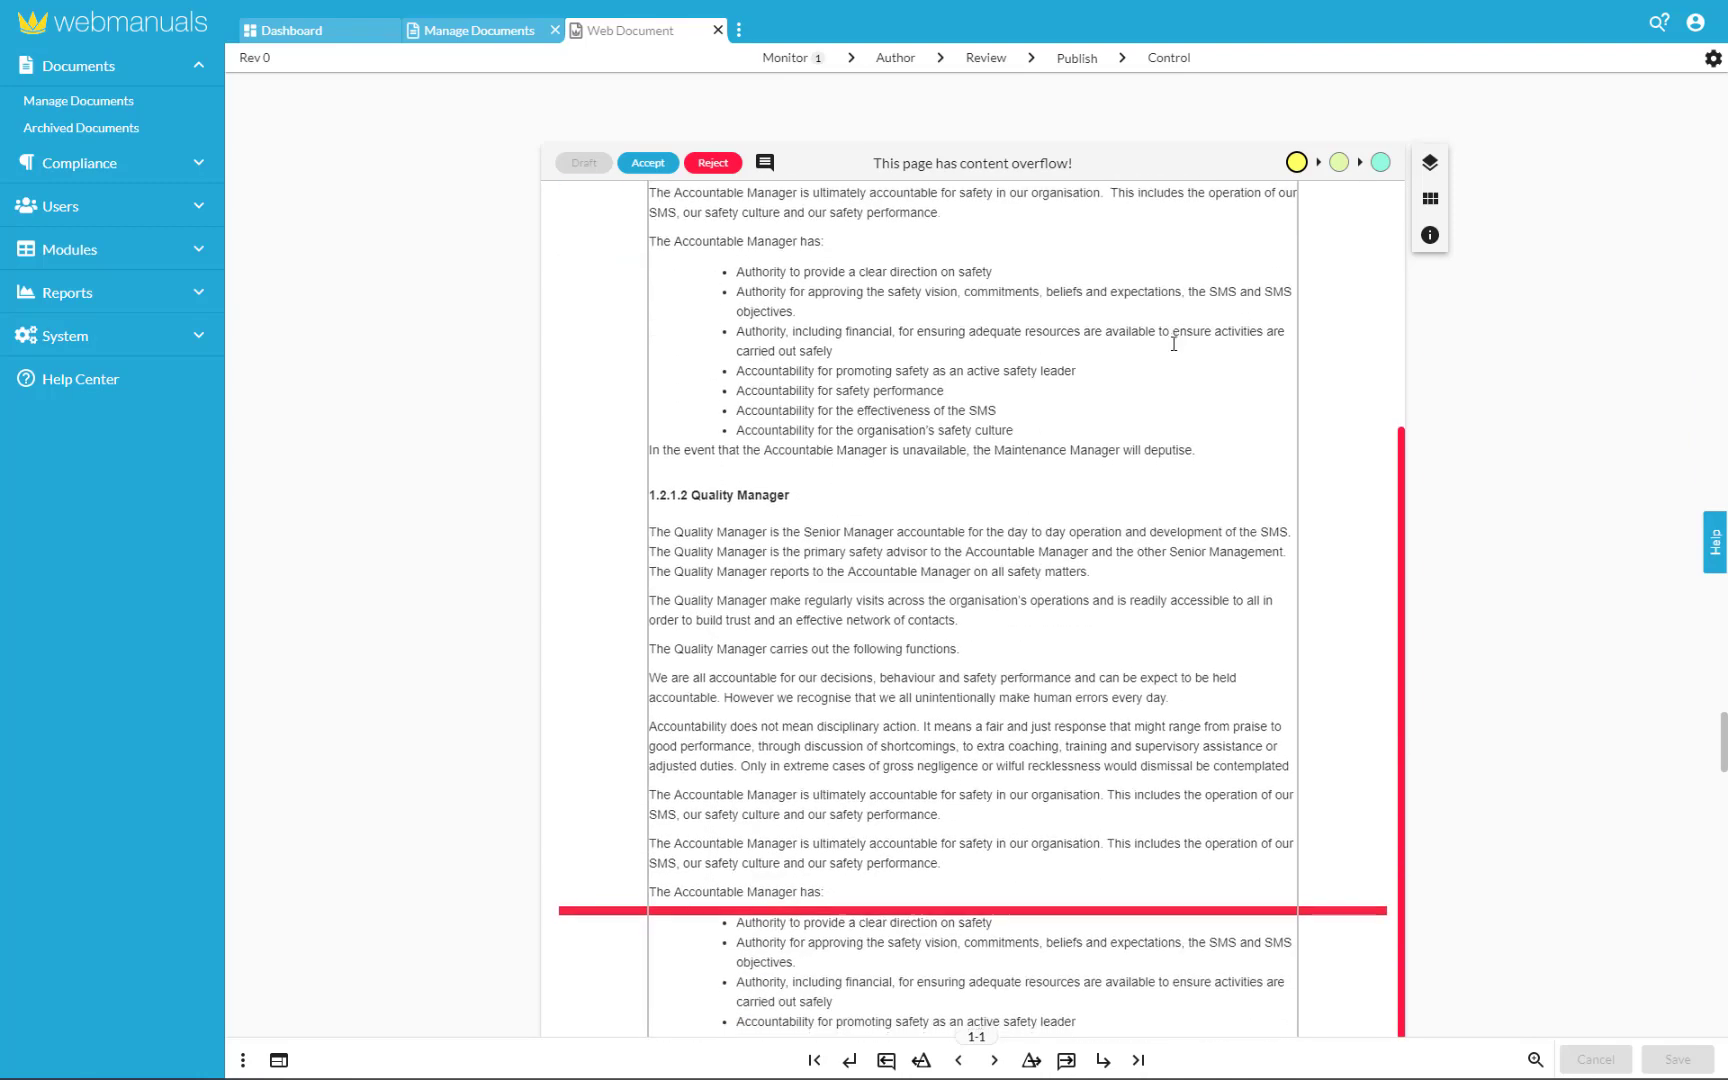
scroll(1238, 791, down, 9)
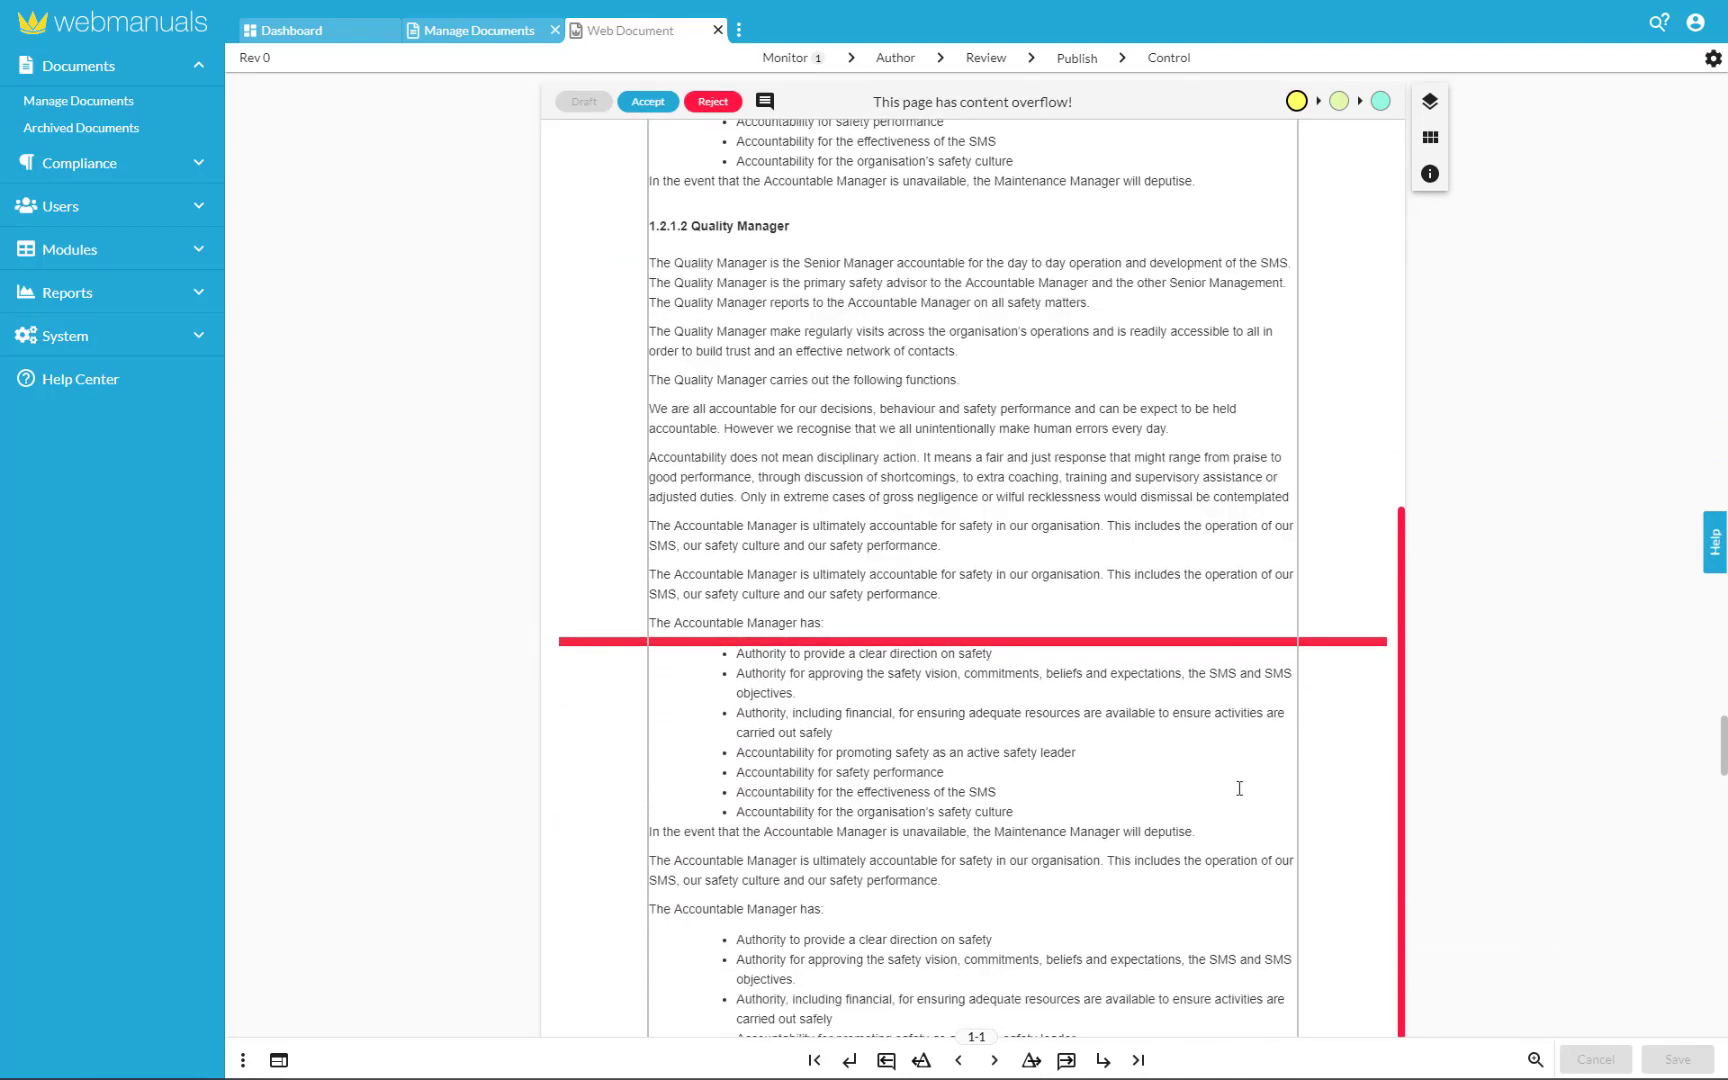
scroll(1241, 808, down, 4)
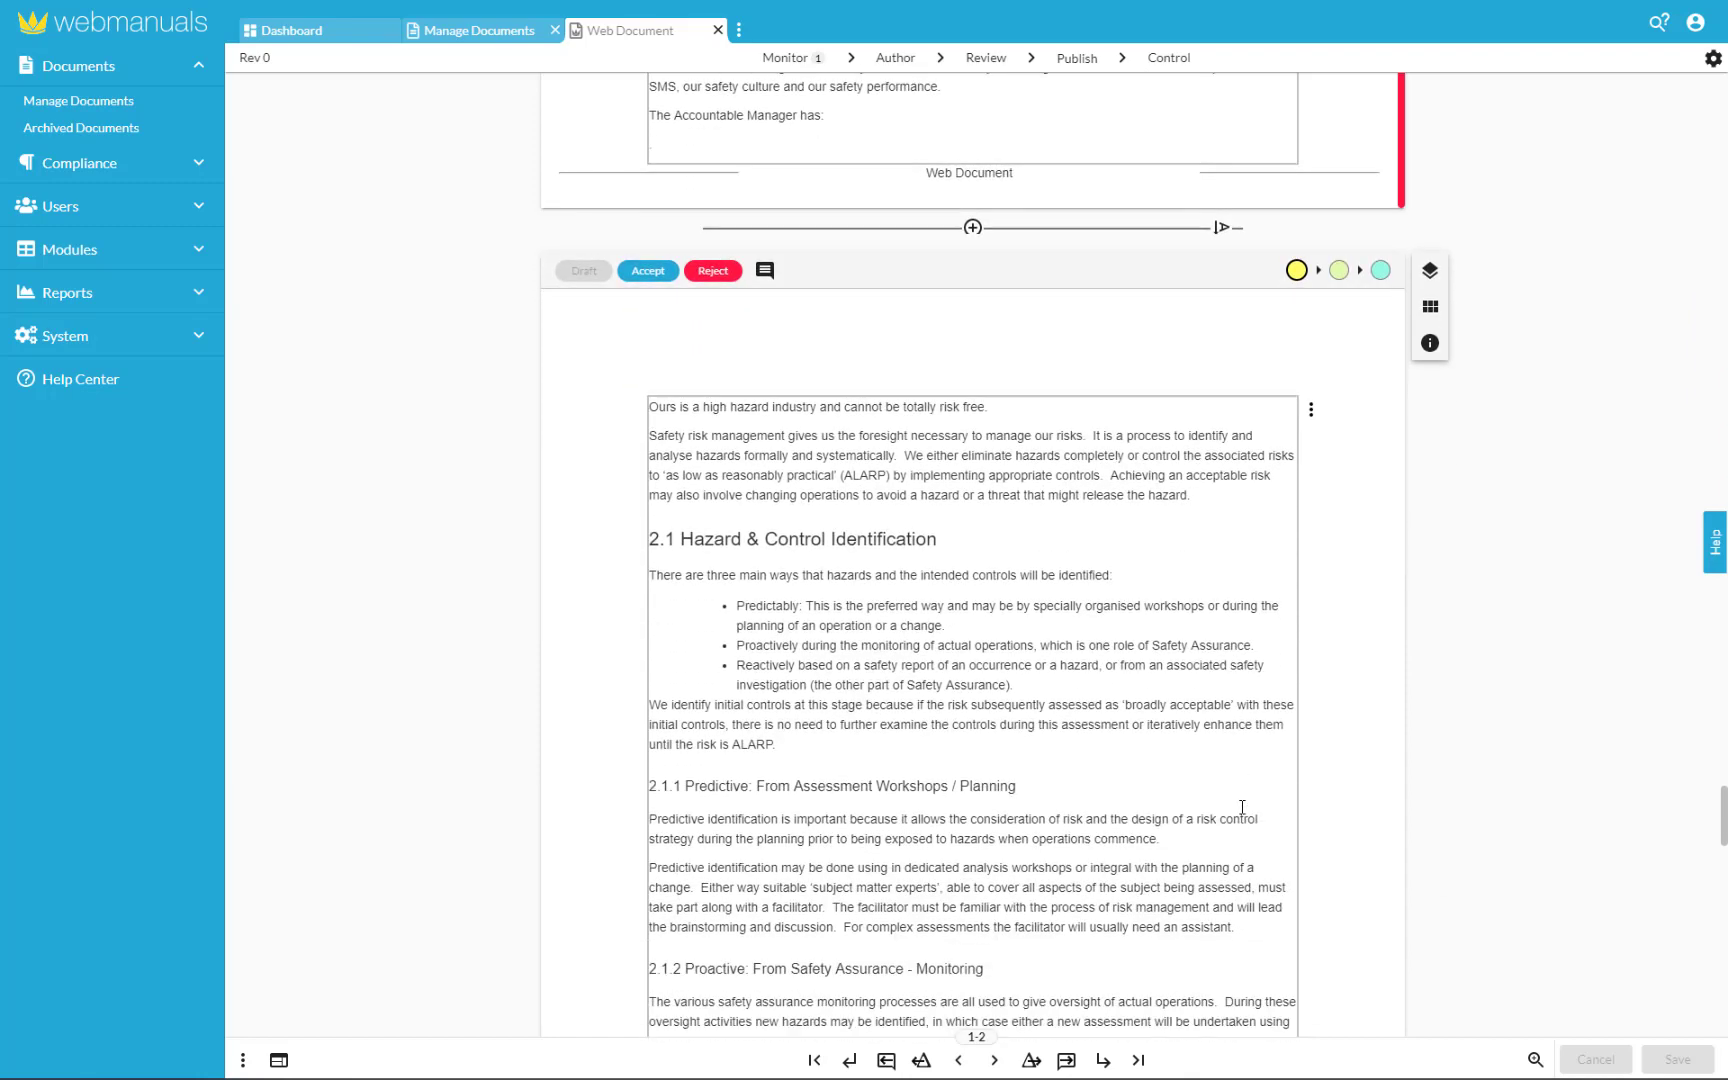
scroll(1241, 808, down, 1)
scroll(1241, 808, up, 4)
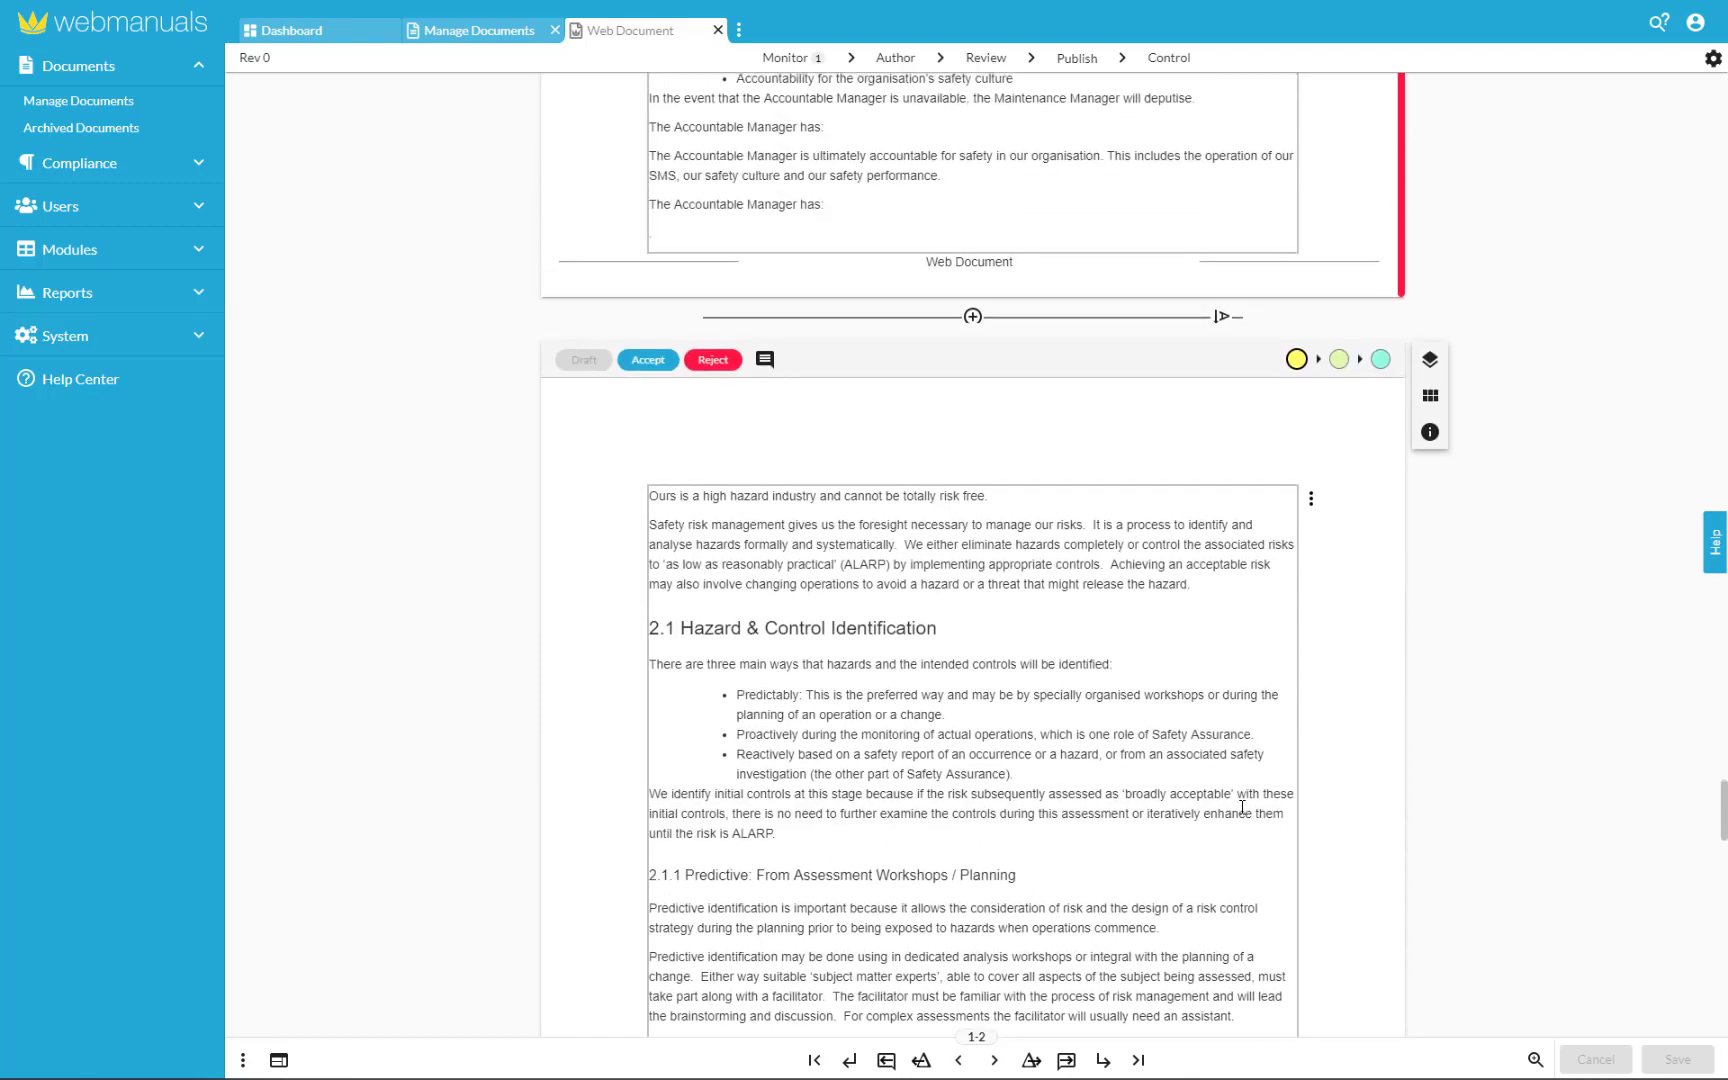
- Add an empty page directly below the overflowing page 1-2
scroll(1241, 808, up, 3)
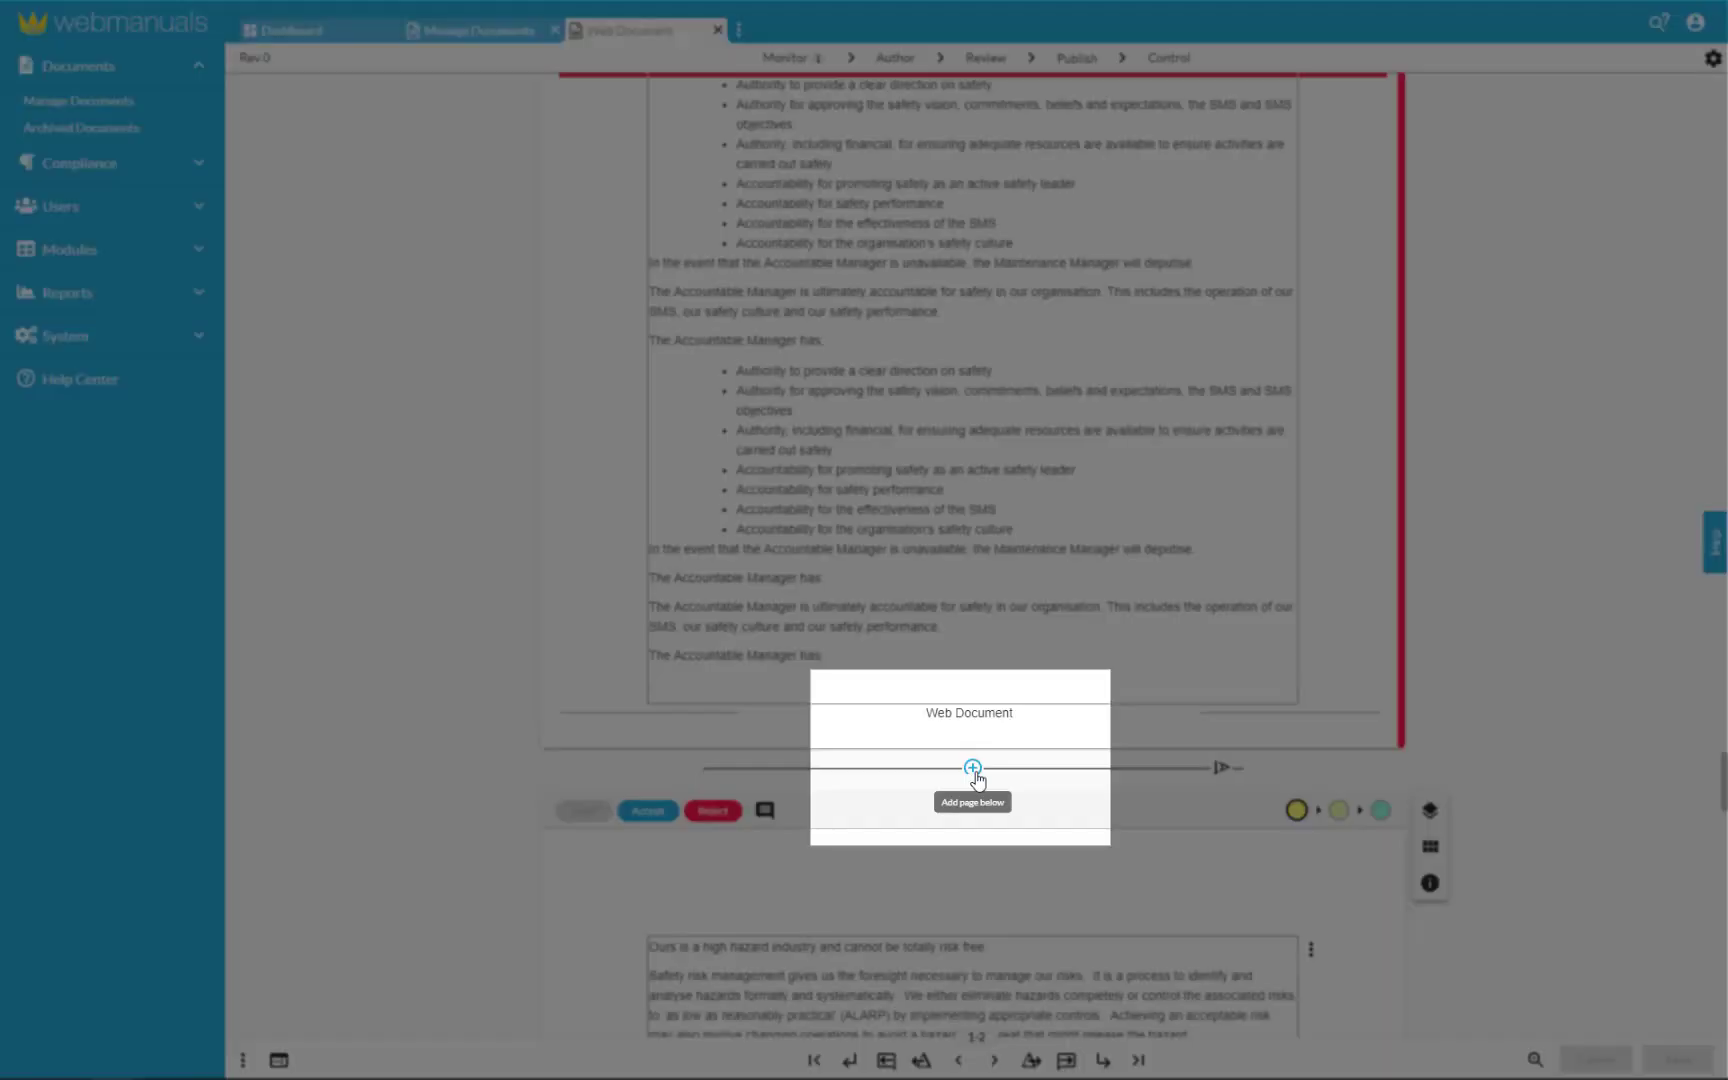
click(973, 769)
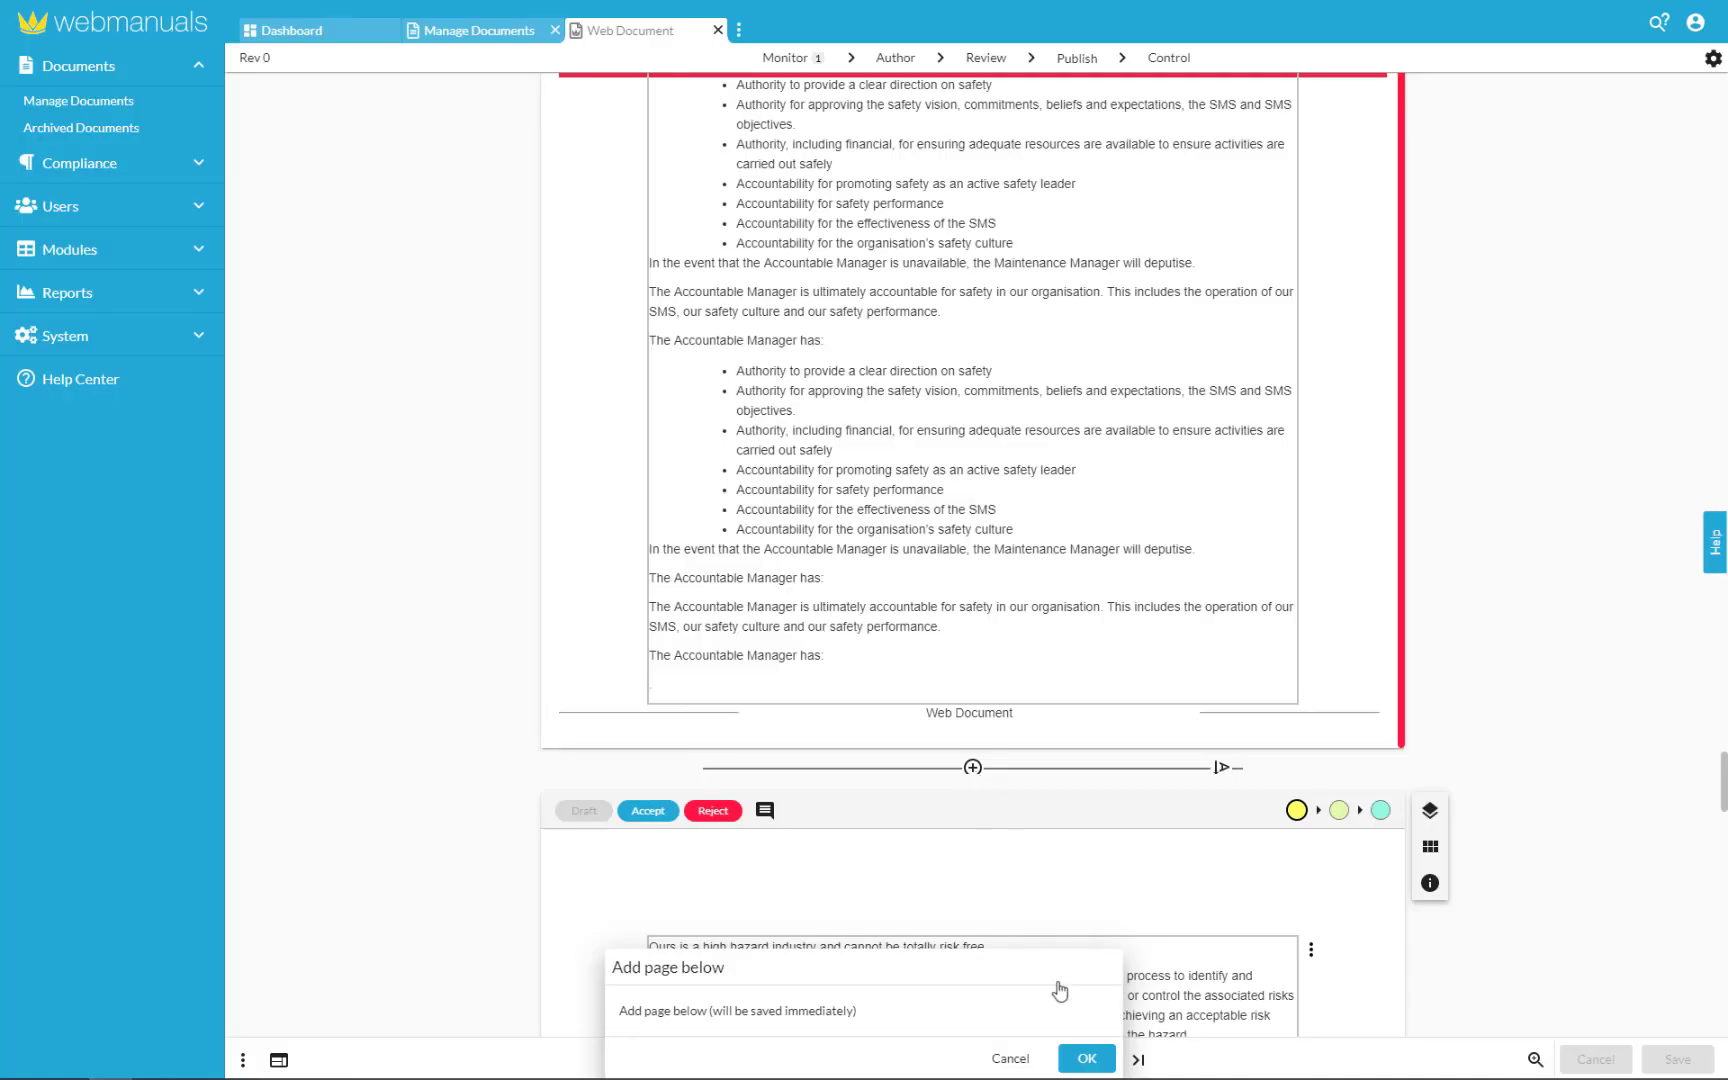
click(1087, 1060)
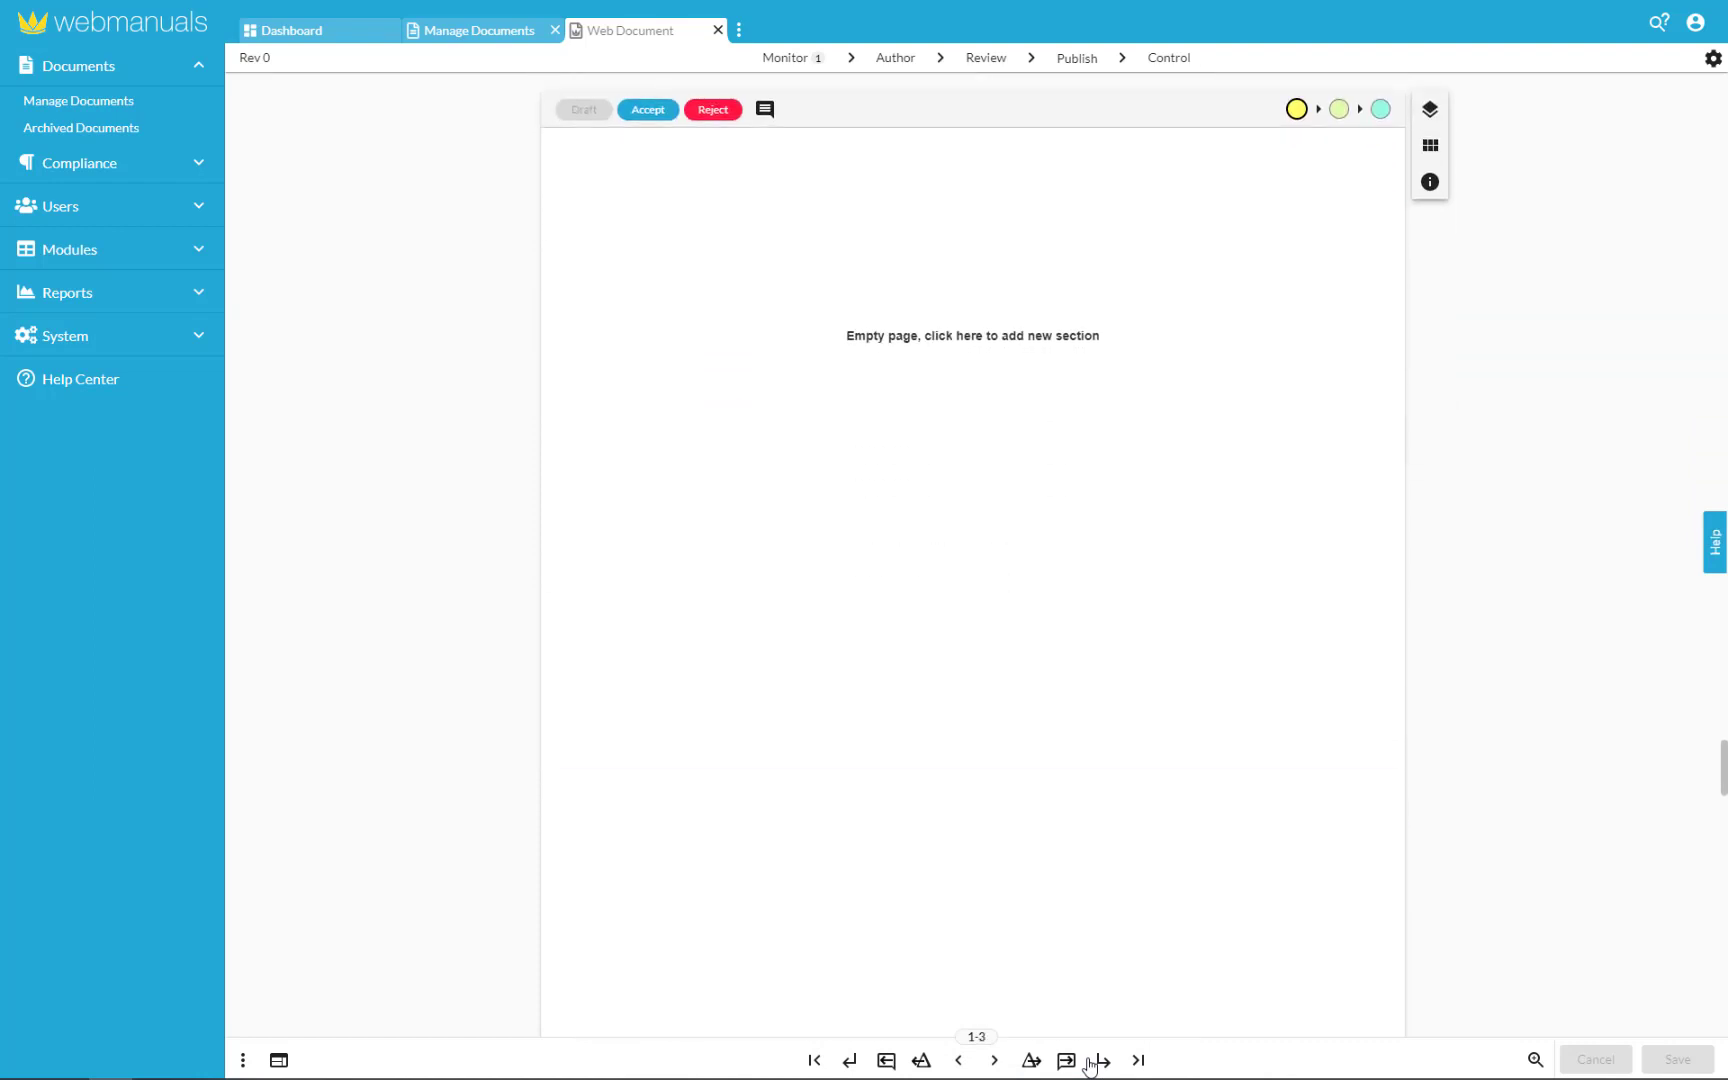
scroll(1101, 950, up, 3)
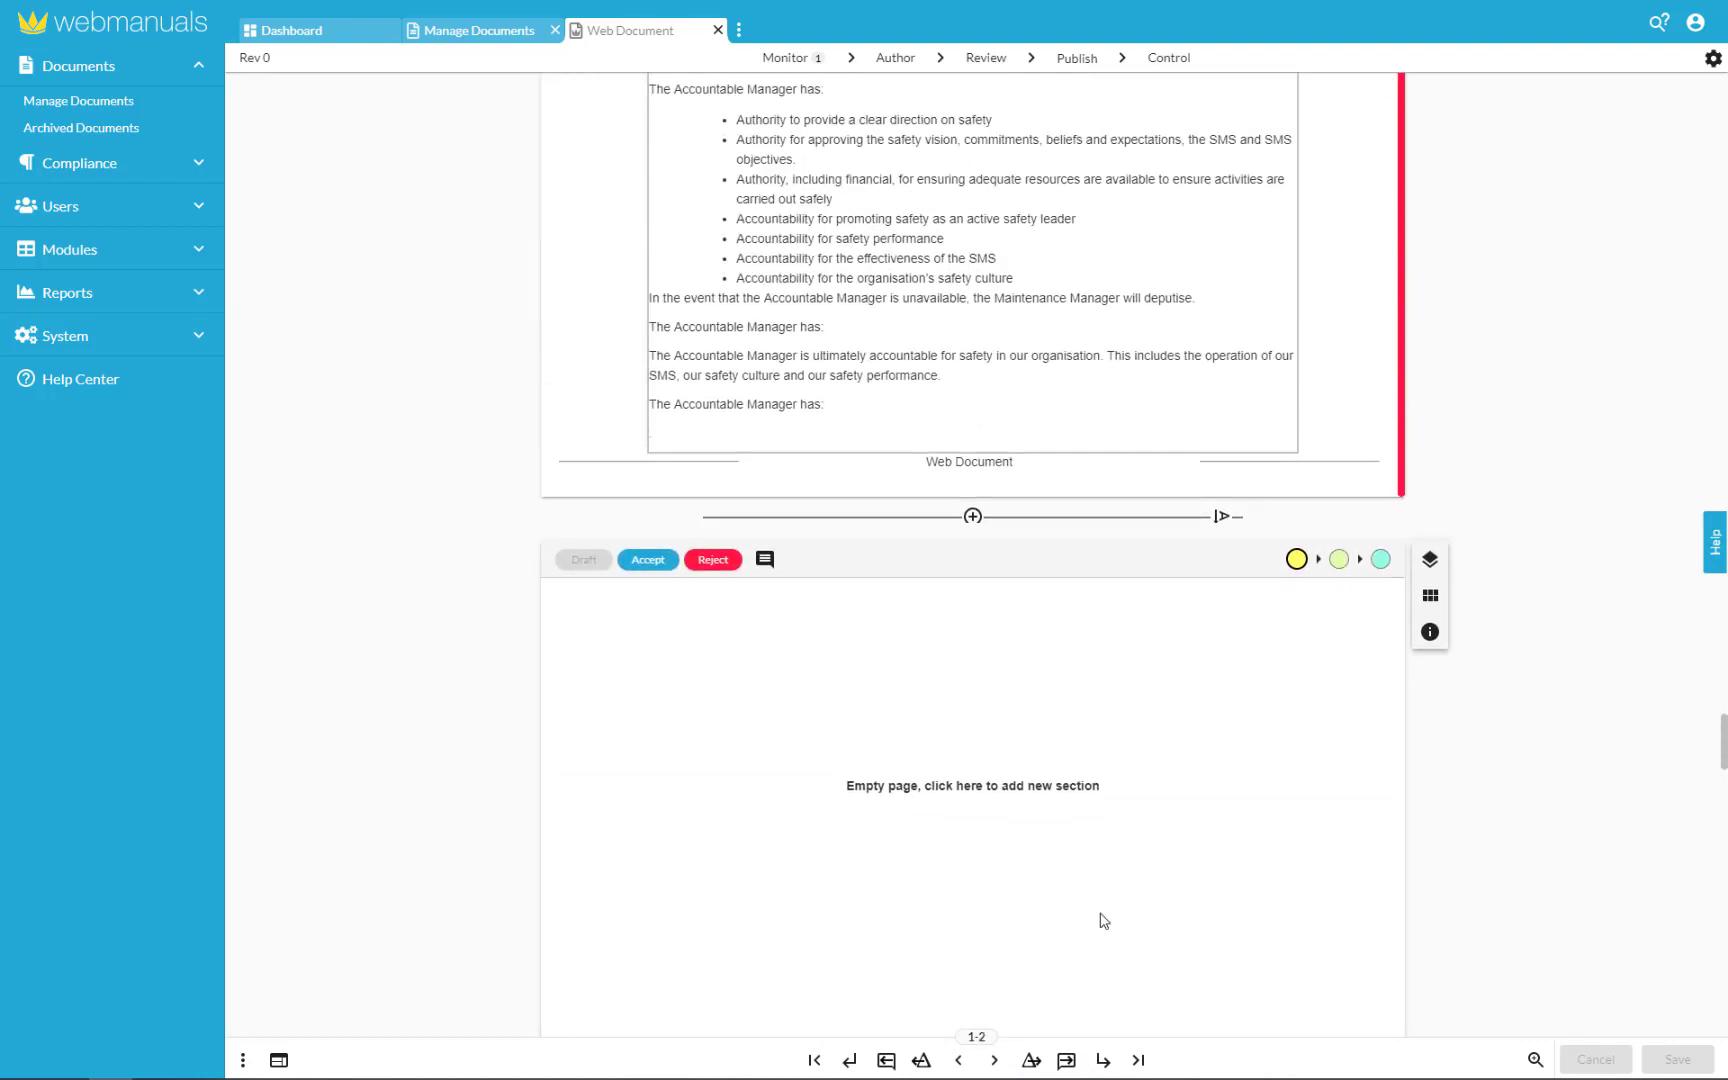
scroll(1365, 896, down, 1)
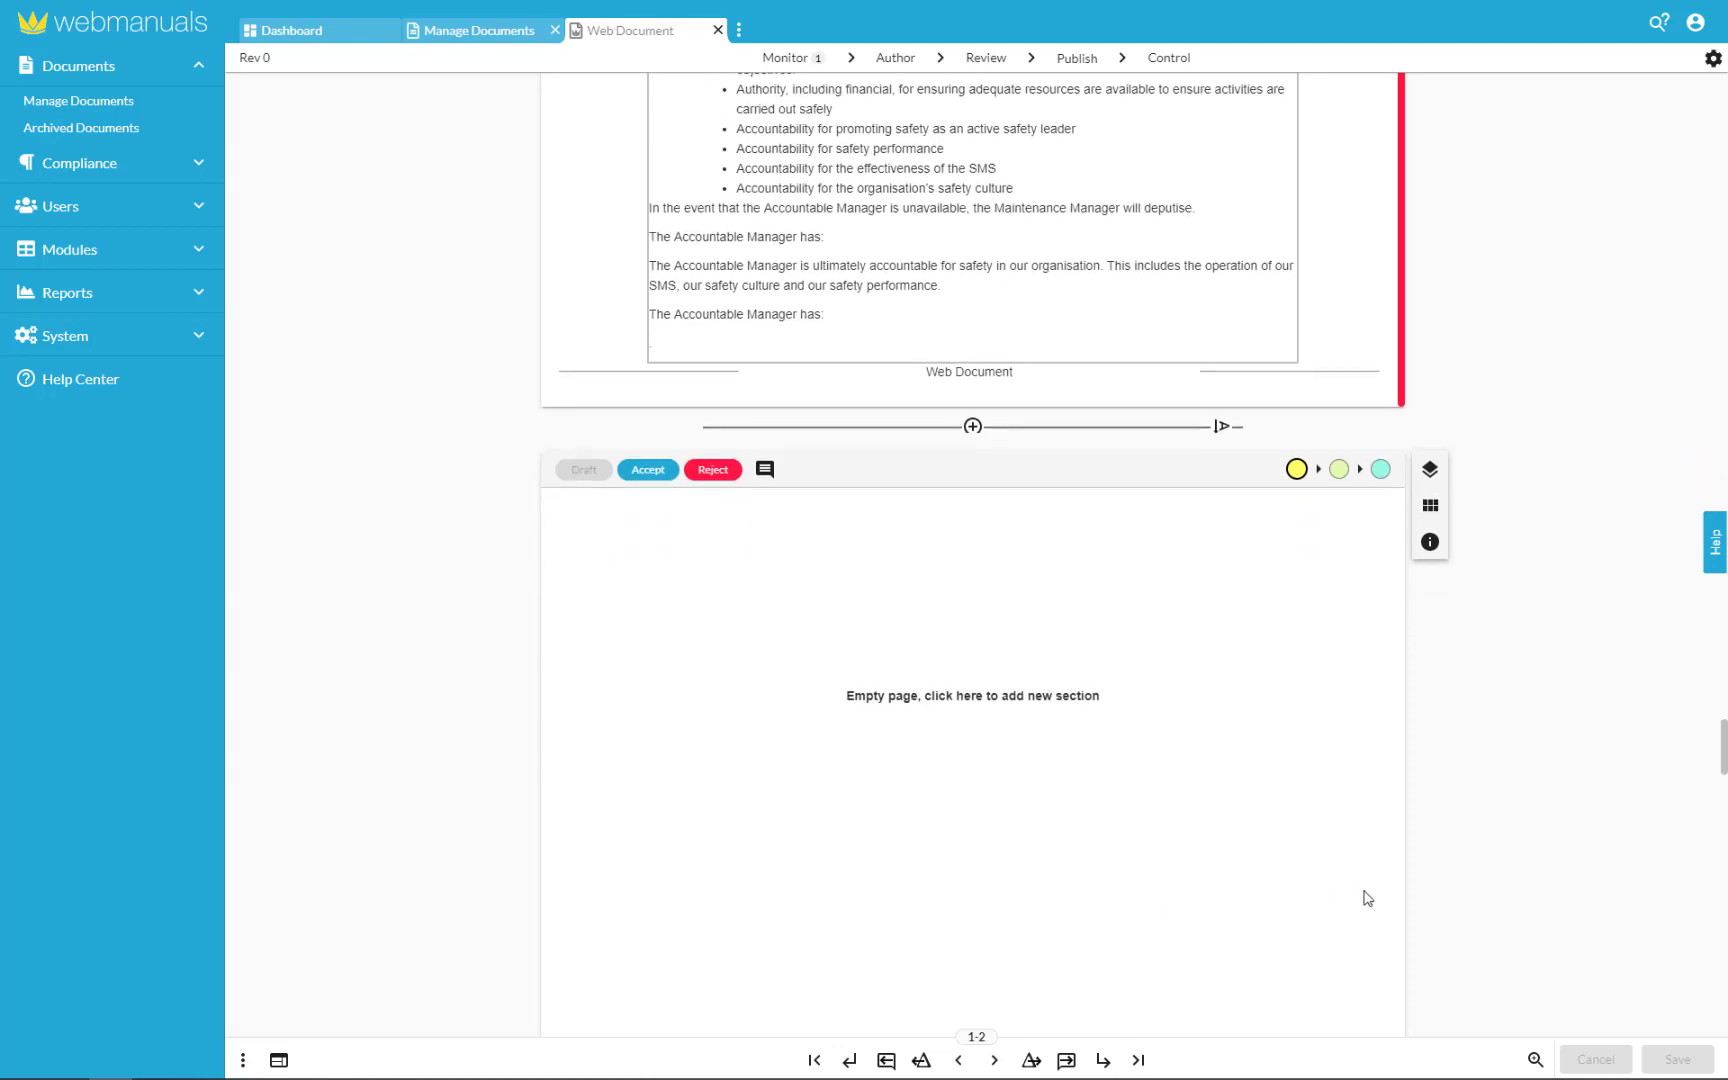
- Move the overflow of page 1-2 onto the empty page below it and save the changes
scroll(1362, 895, up, 5)
scroll(1274, 835, down, 1)
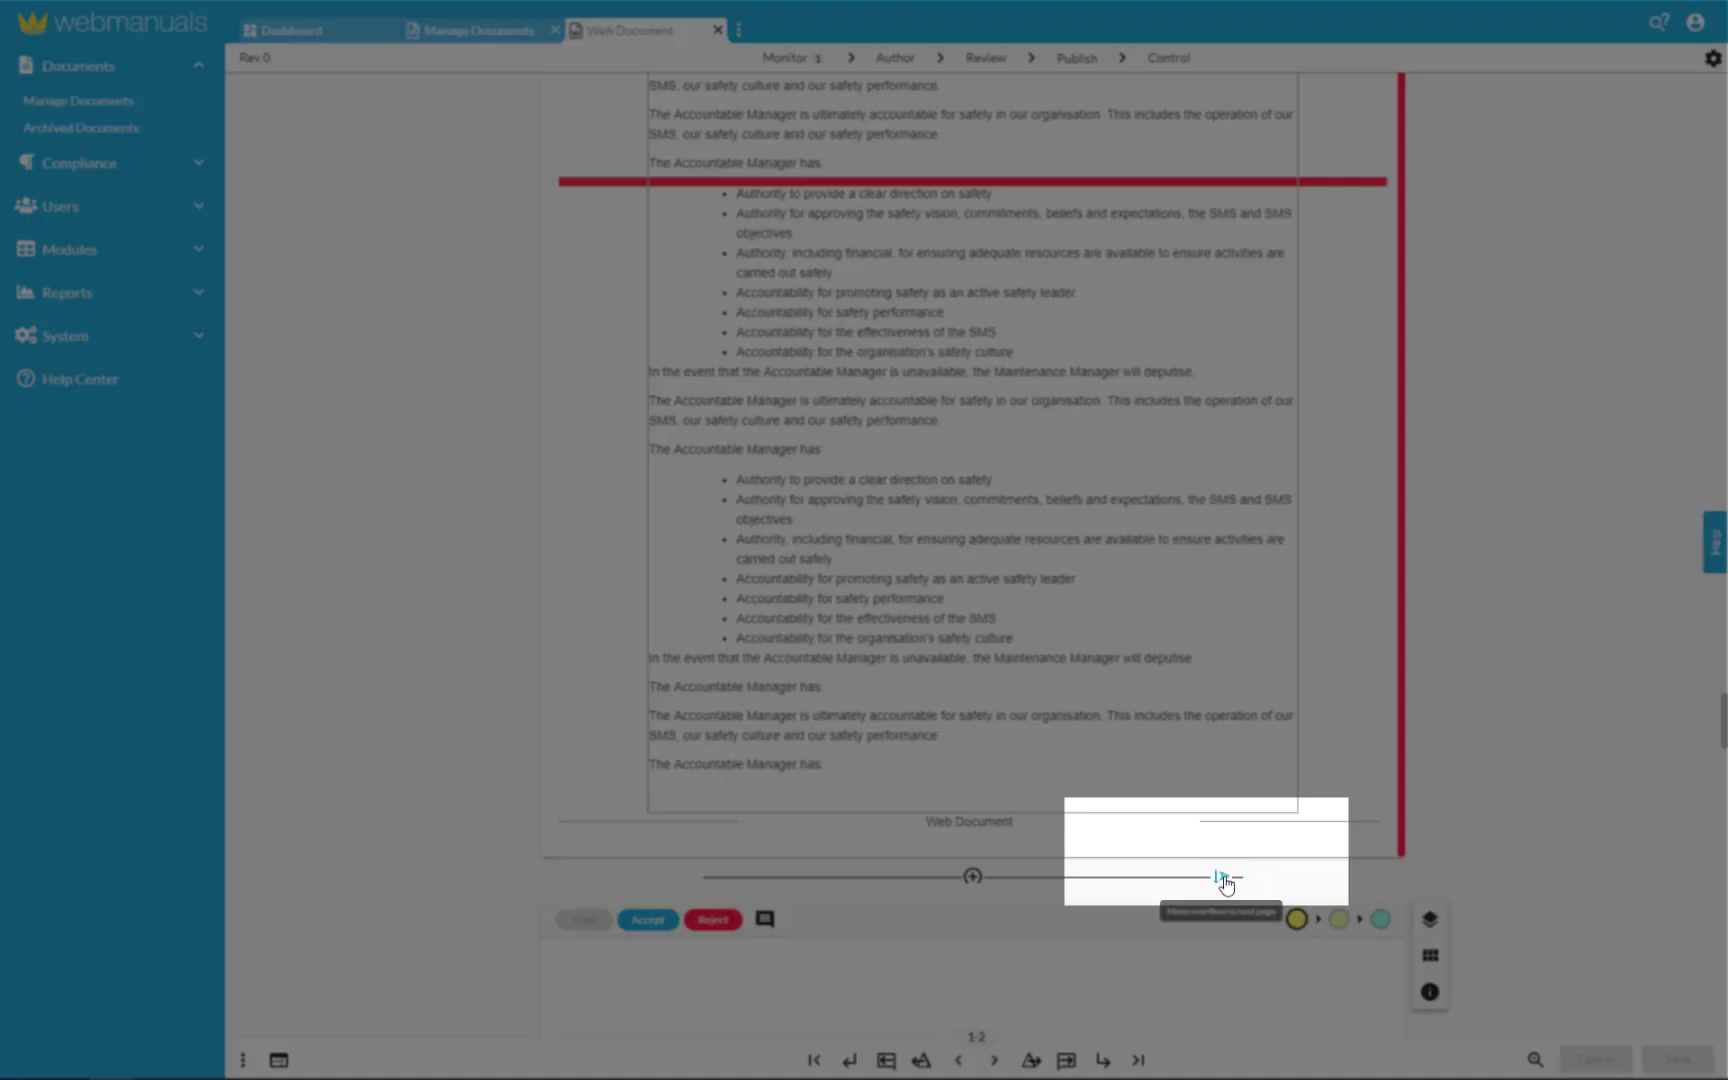
click(1223, 879)
scroll(1226, 882, down, 10)
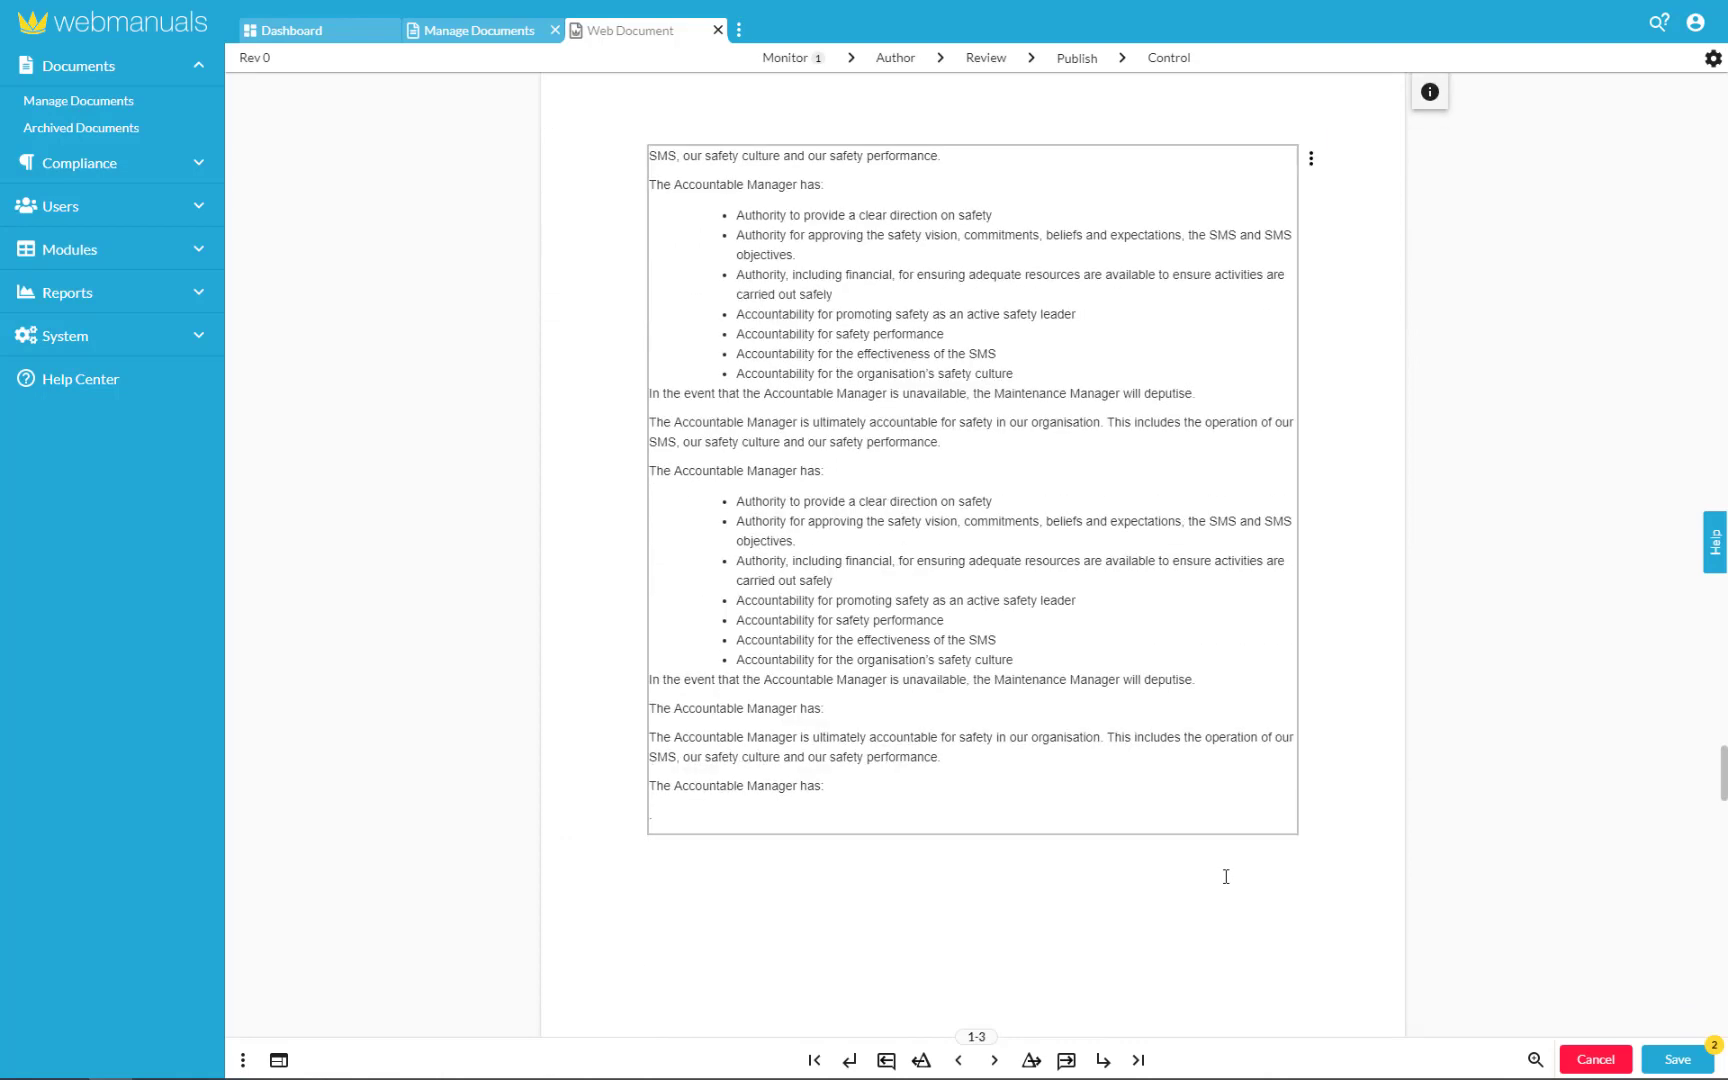
scroll(1226, 876, up, 10)
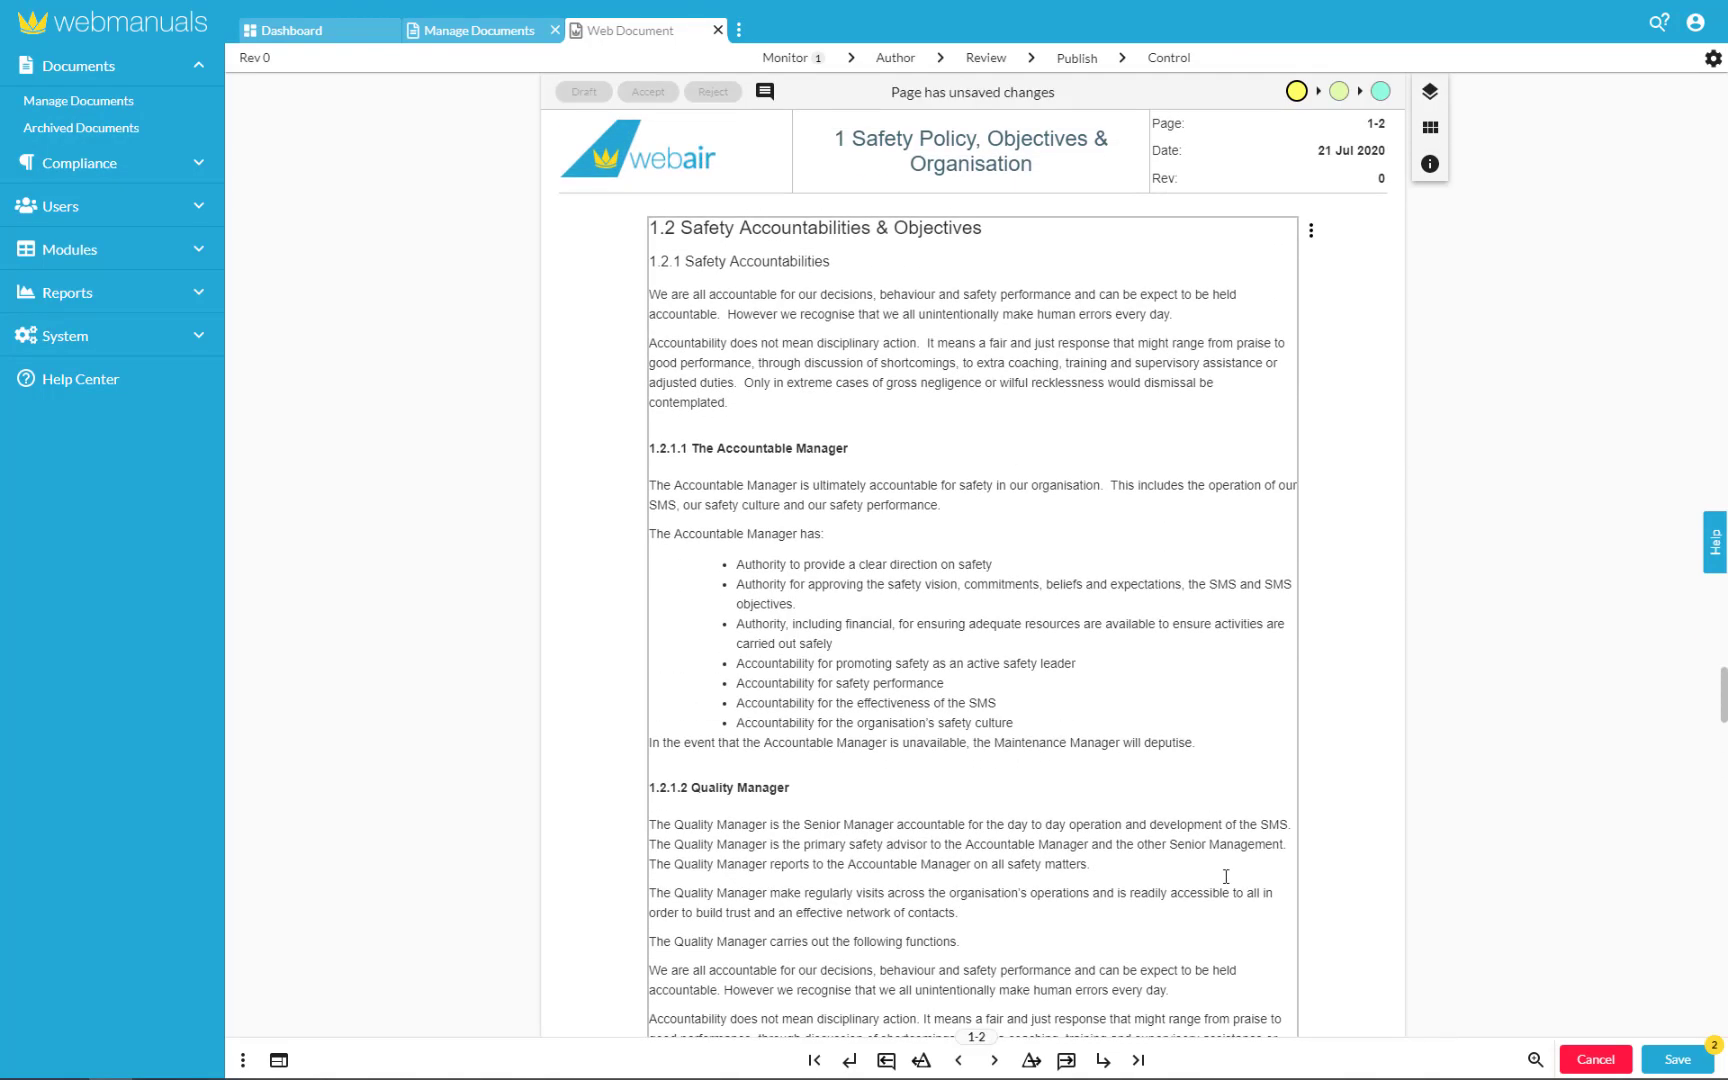
click(1679, 1060)
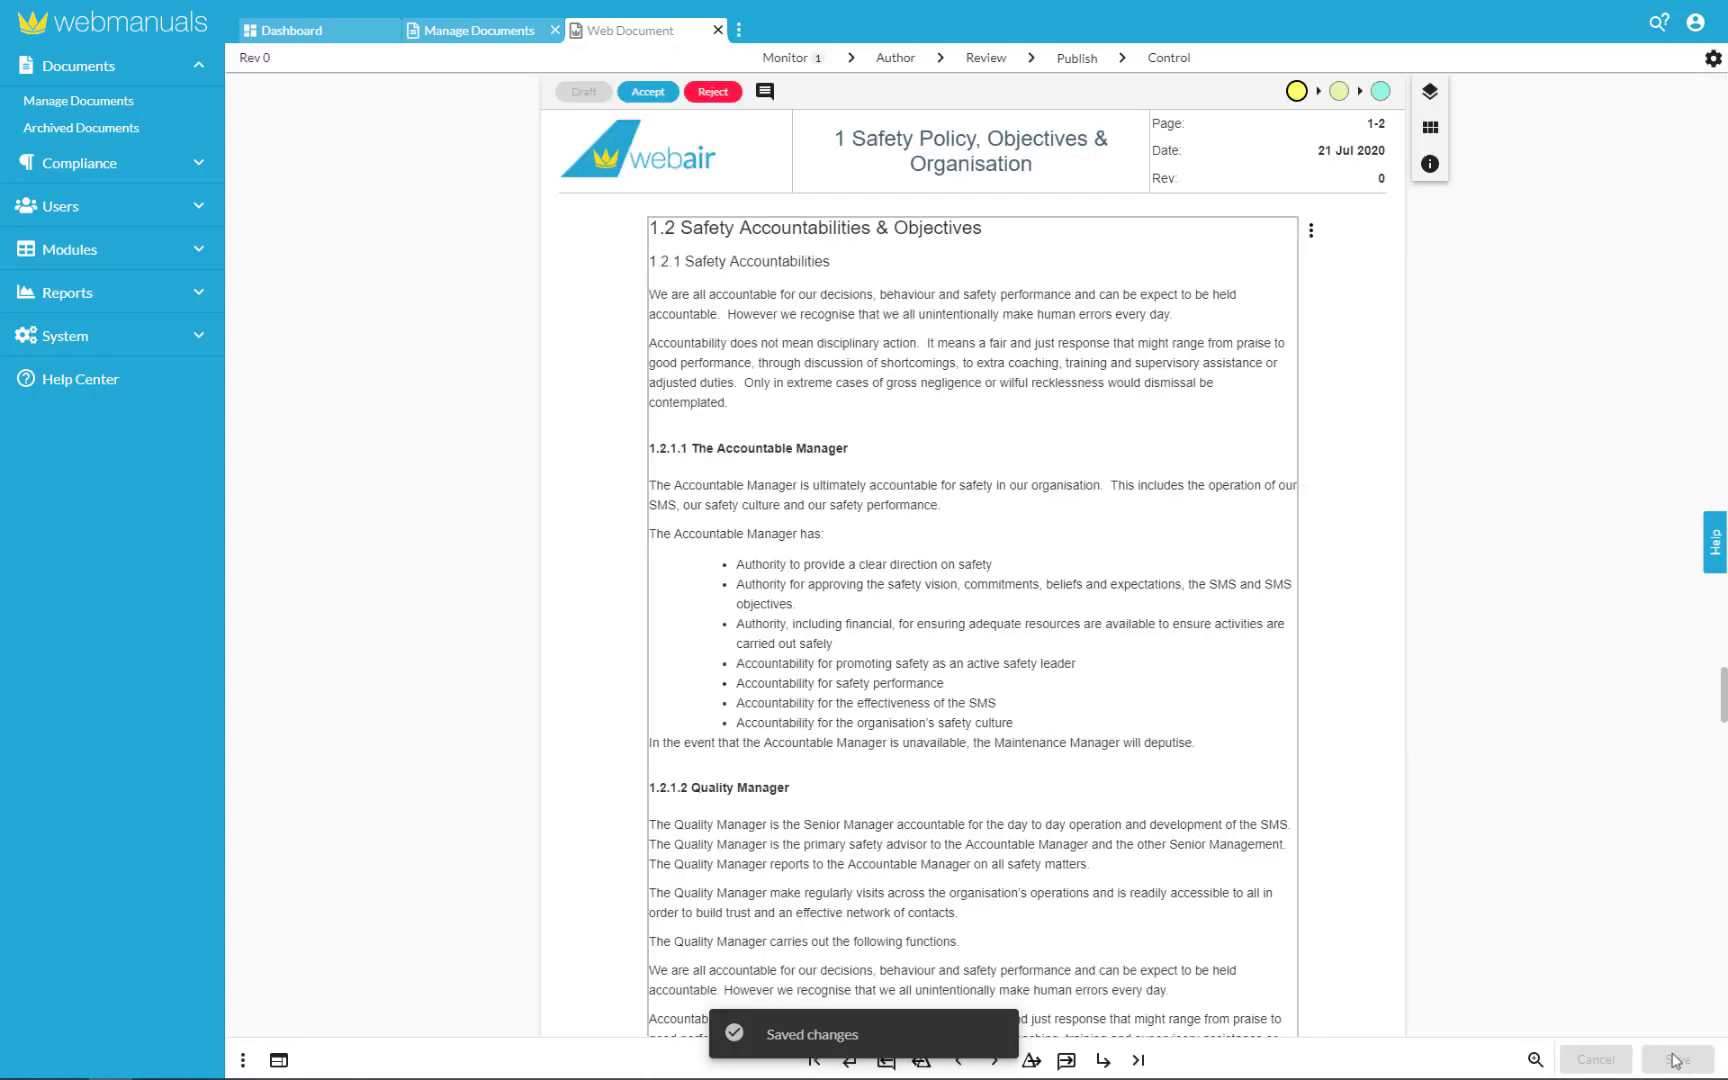
- Check how the text continues after page 1-2 and set that page's layout to A5
scroll(1297, 903, down, 1)
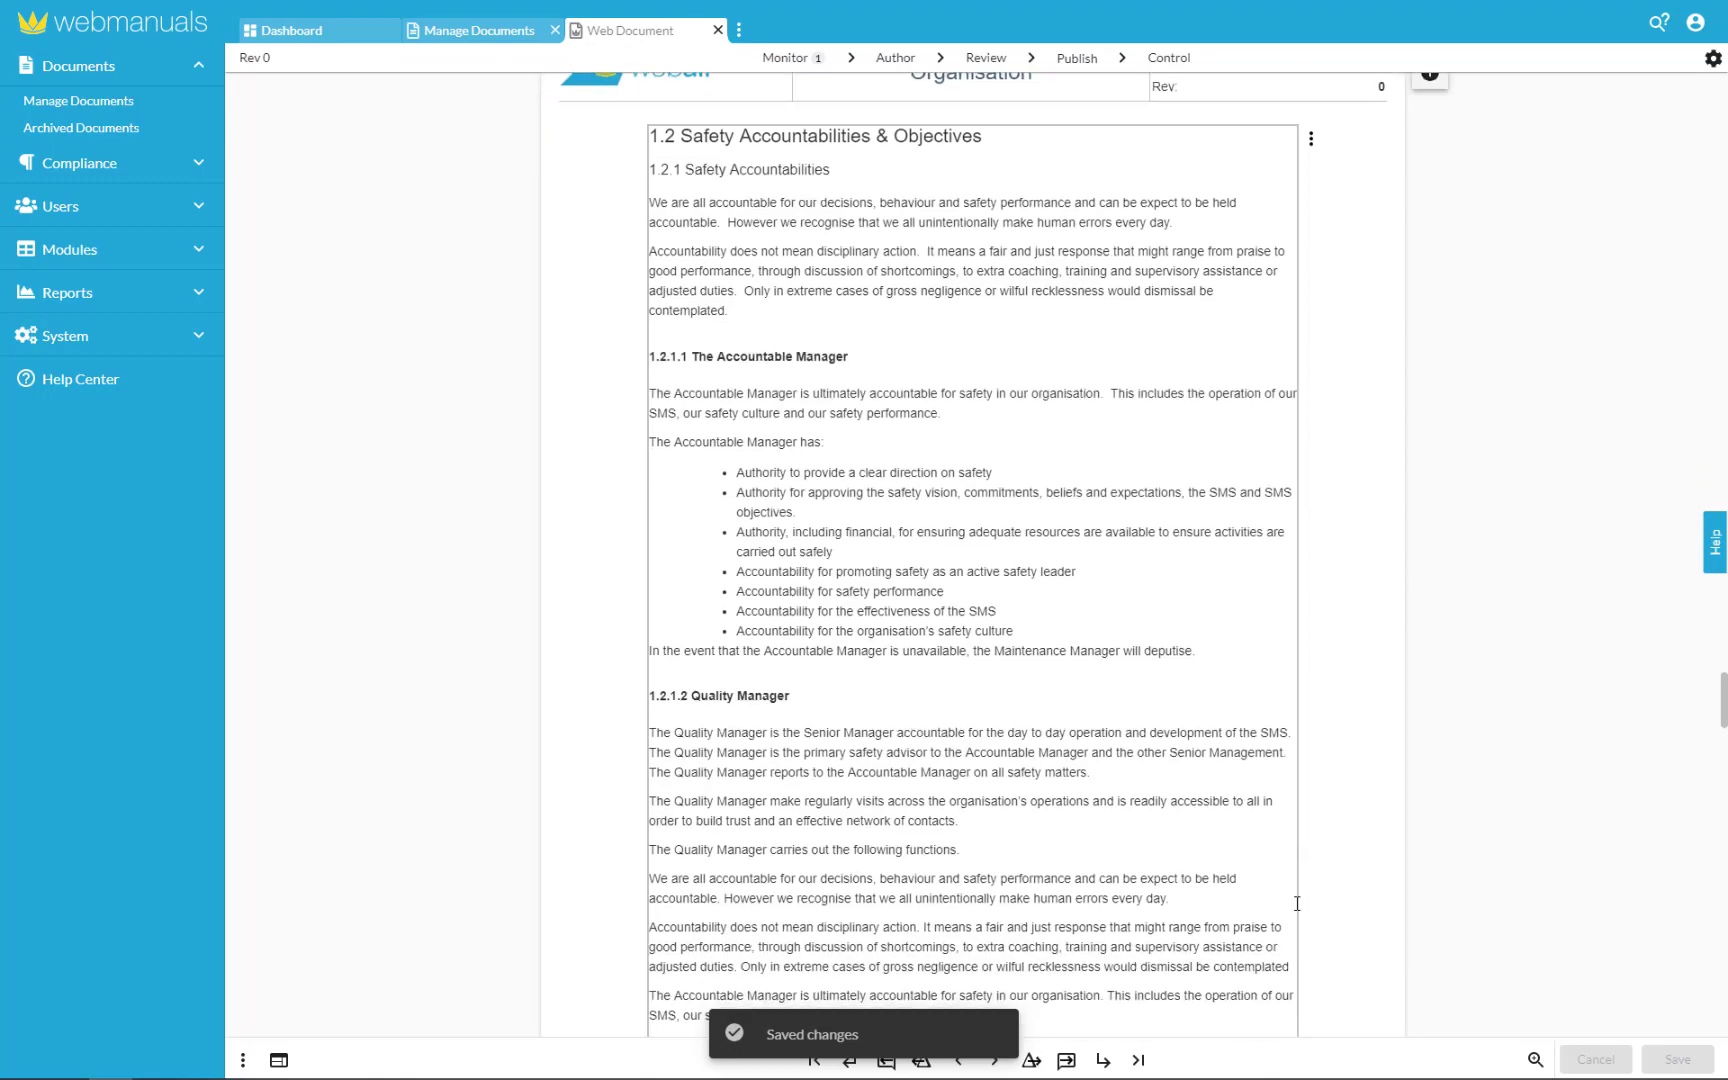
scroll(1297, 903, down, 9)
scroll(1297, 905, up, 5)
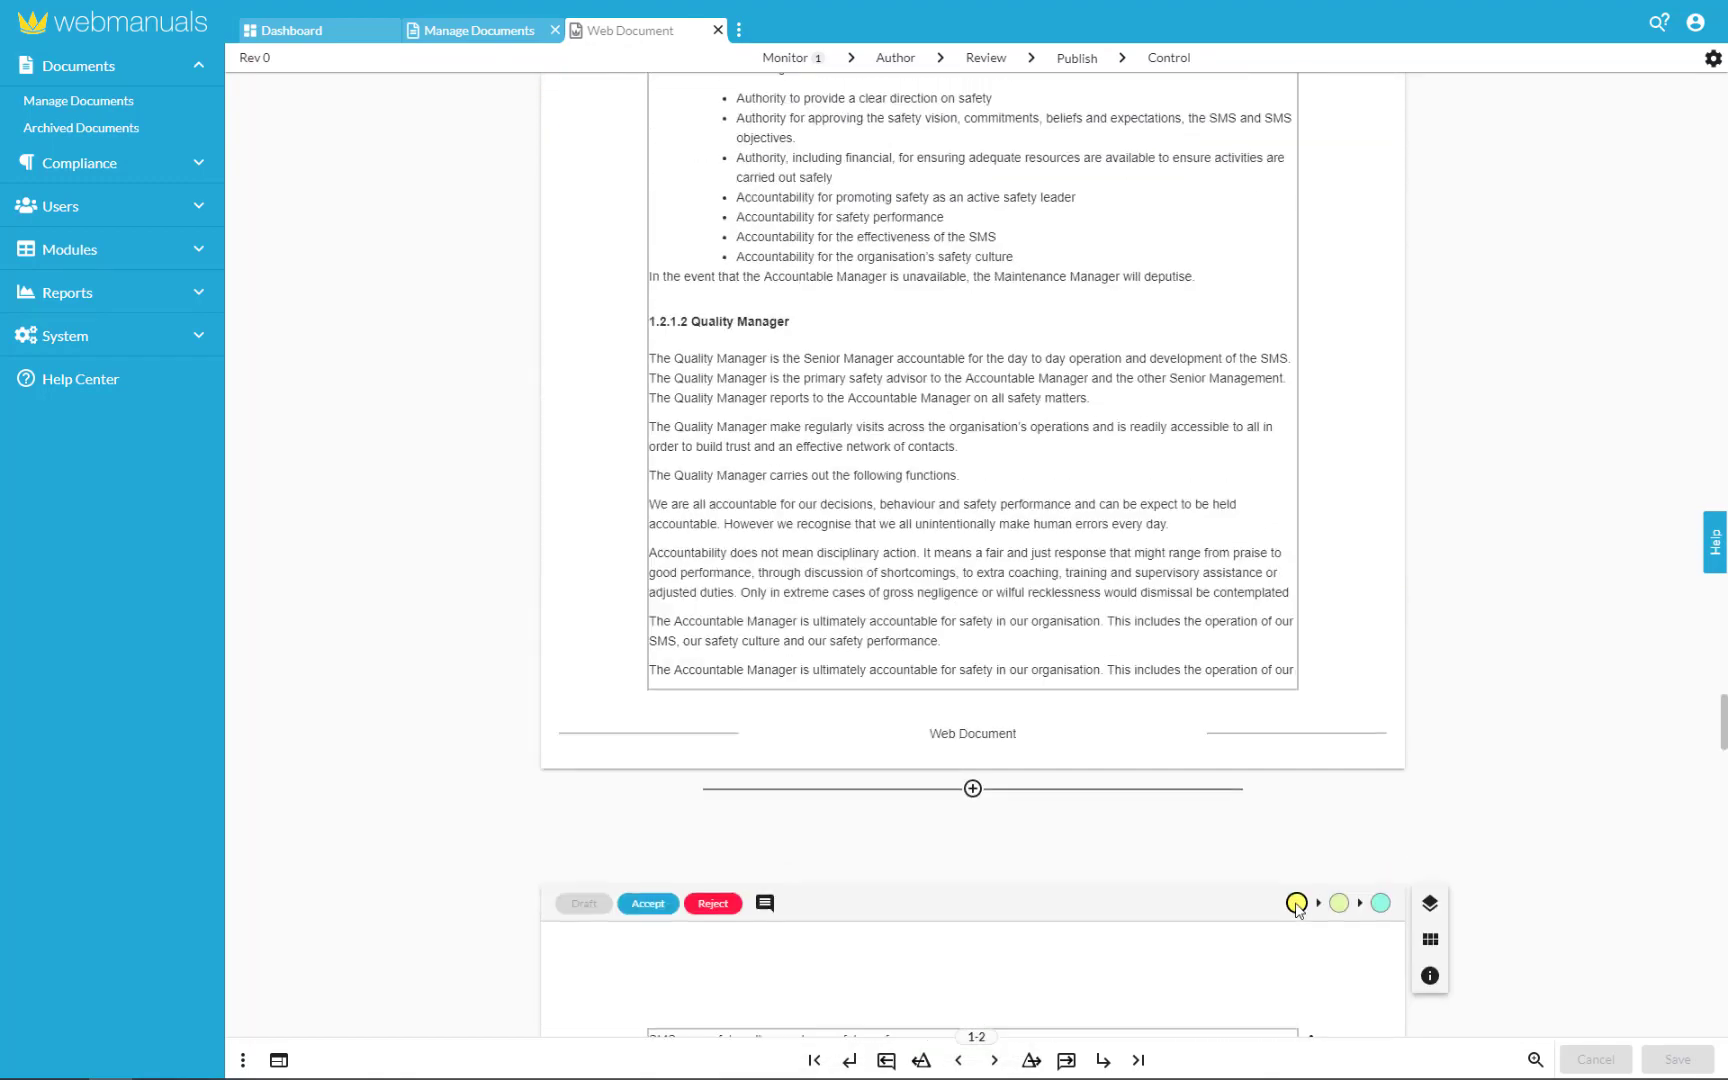
scroll(1297, 905, up, 4)
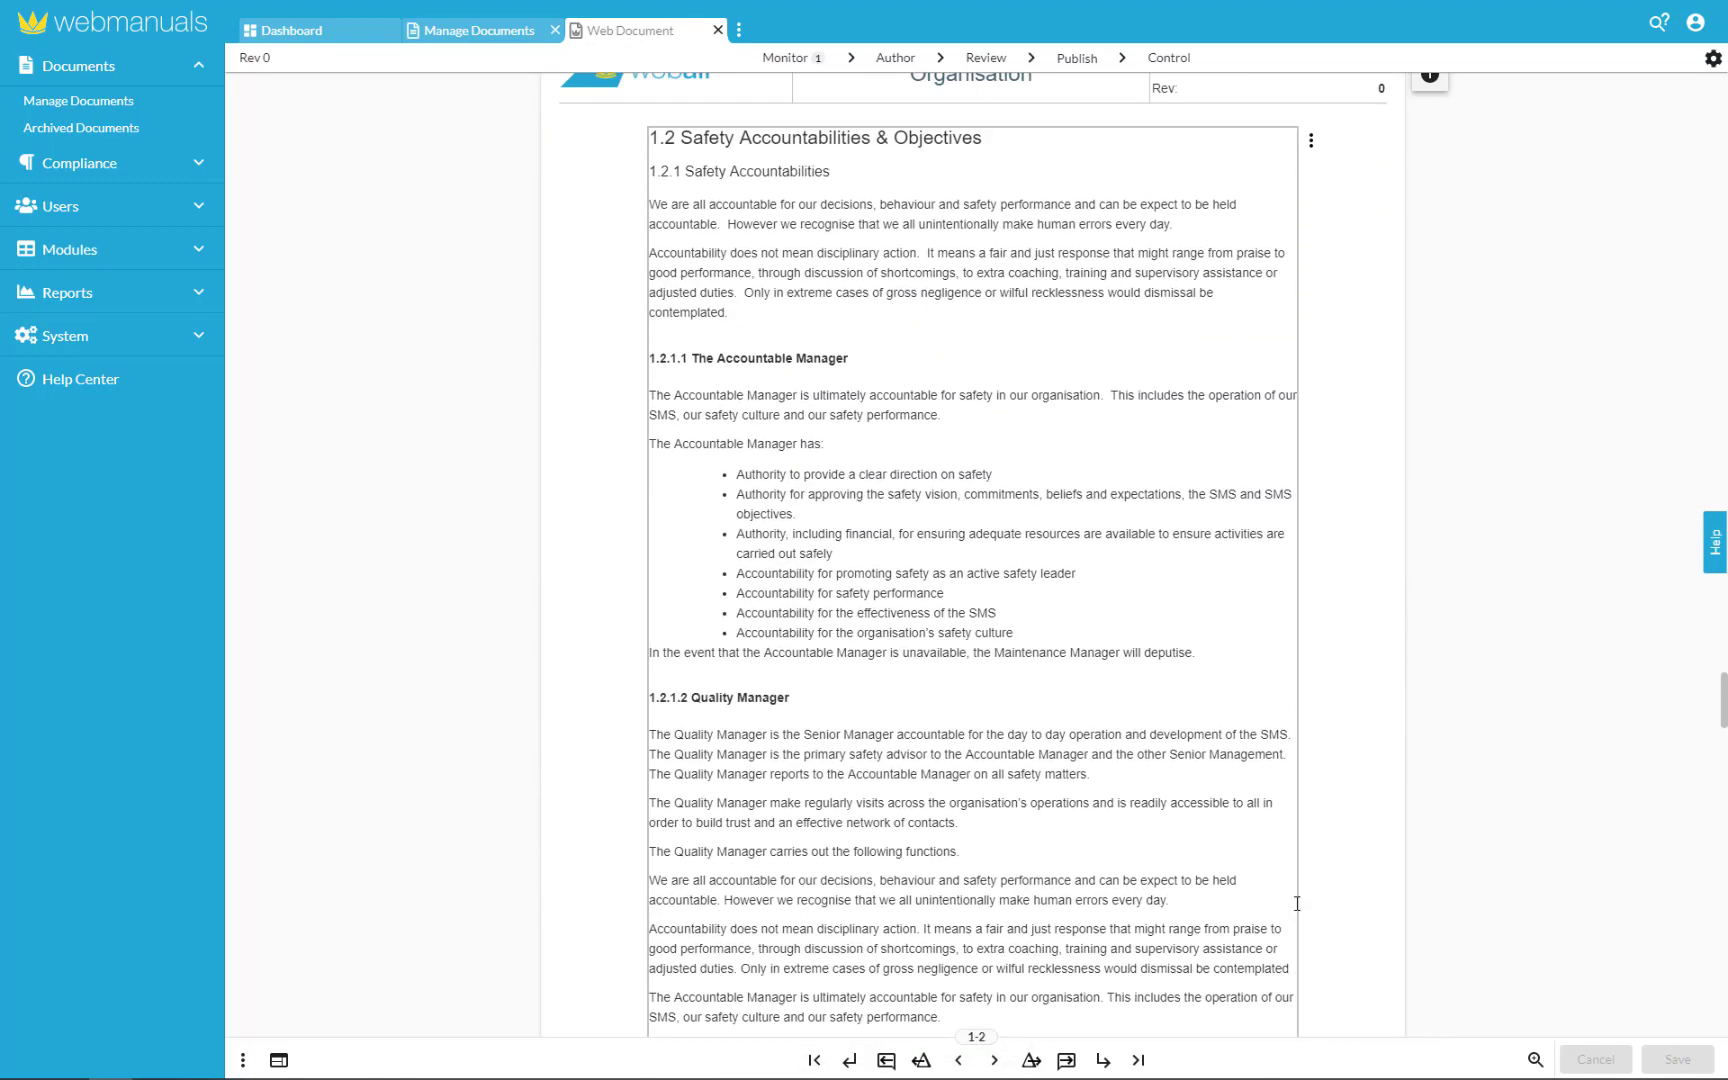
scroll(1245, 849, up, 1)
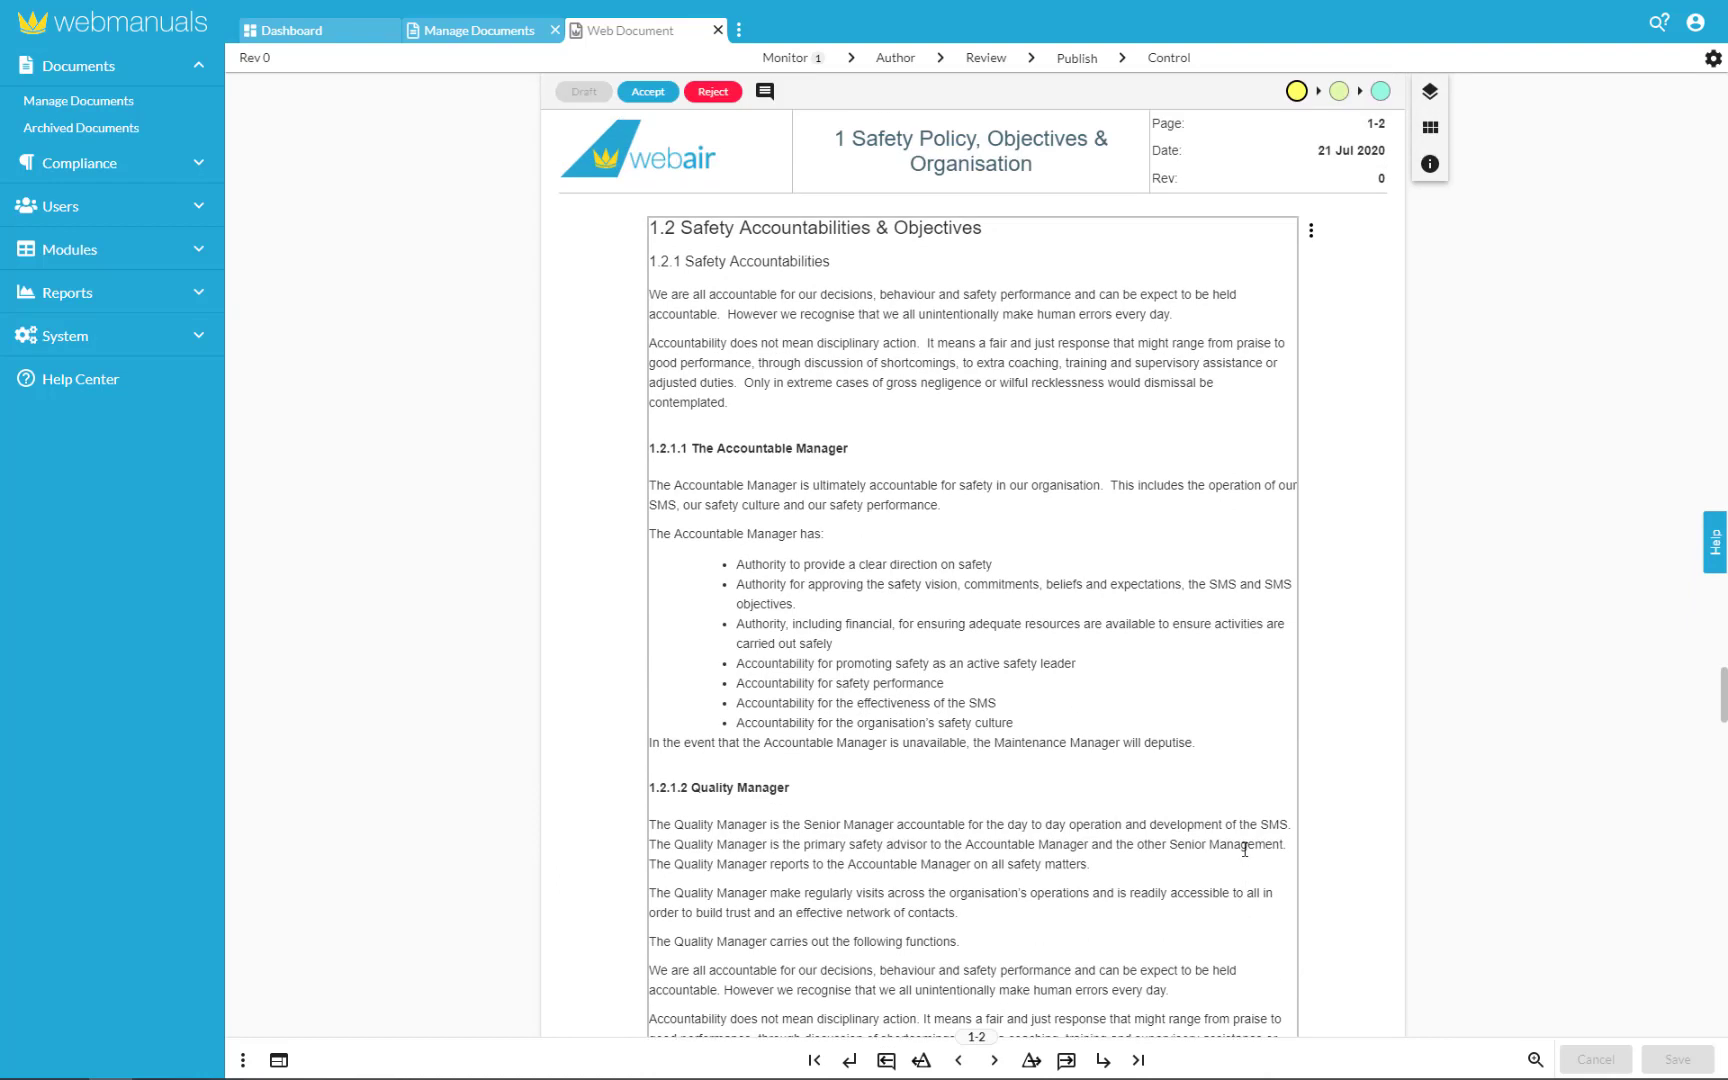
click(1429, 92)
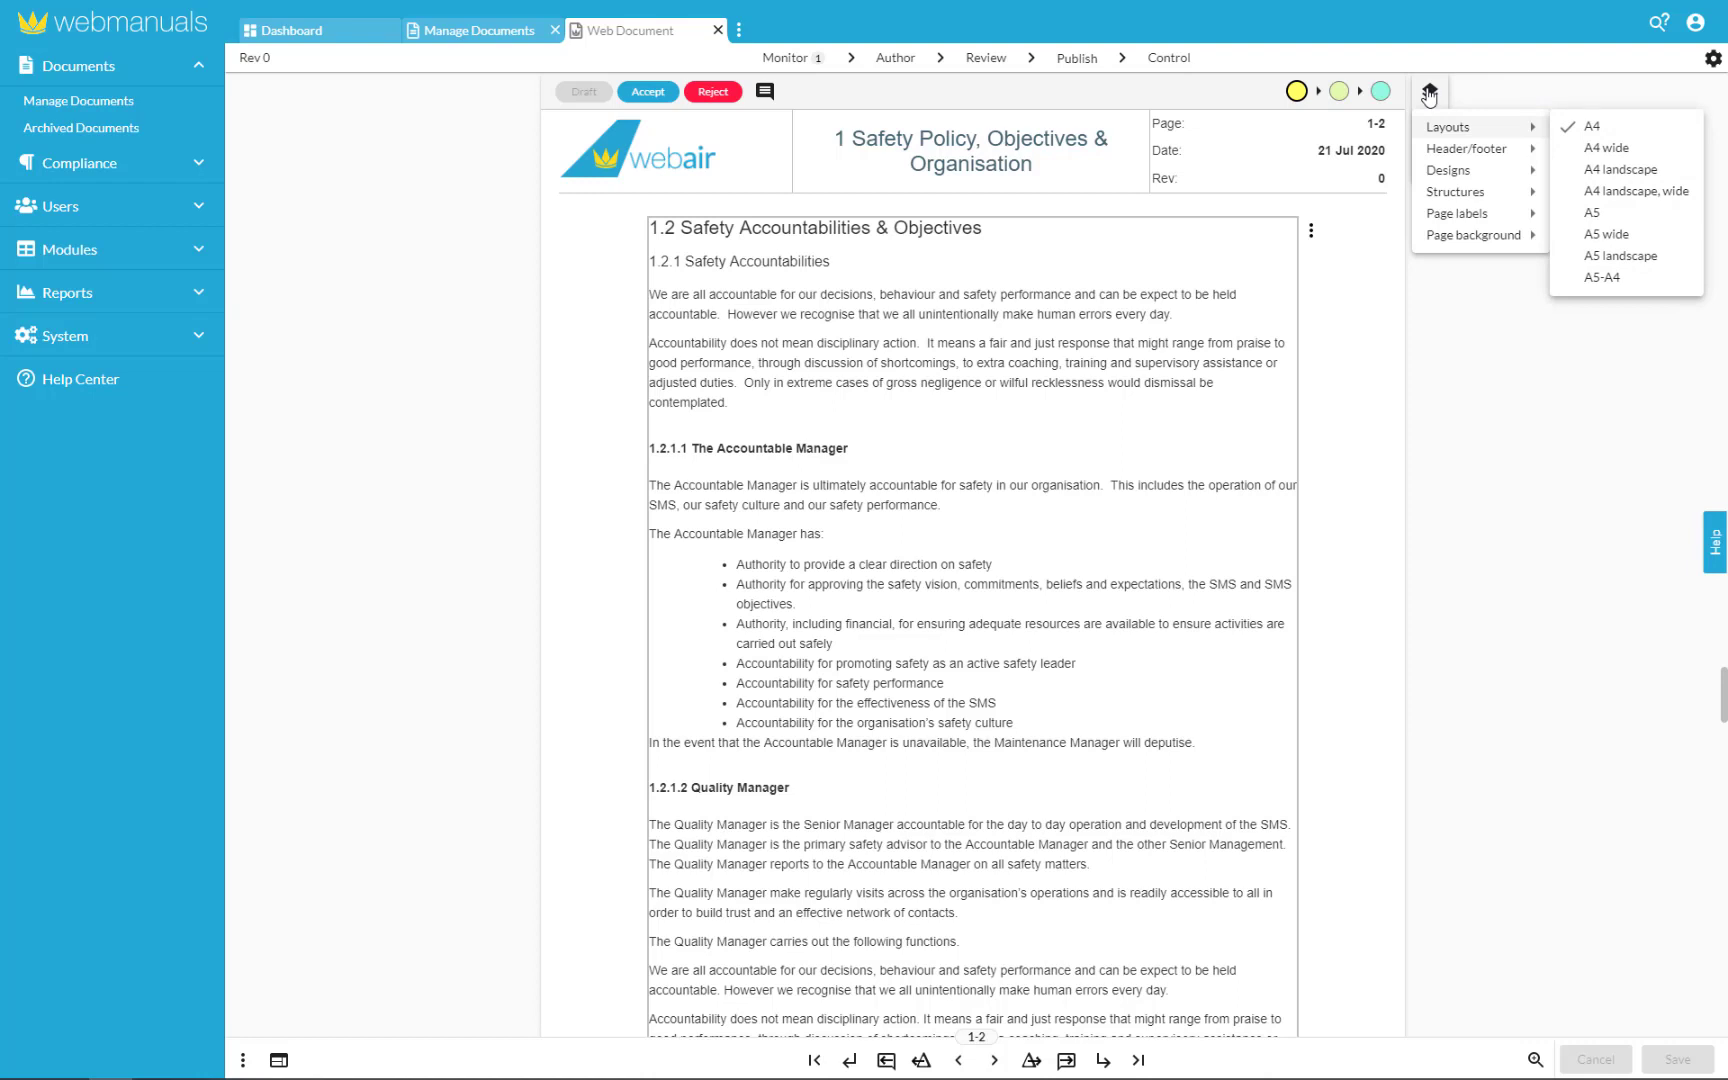
click(1620, 215)
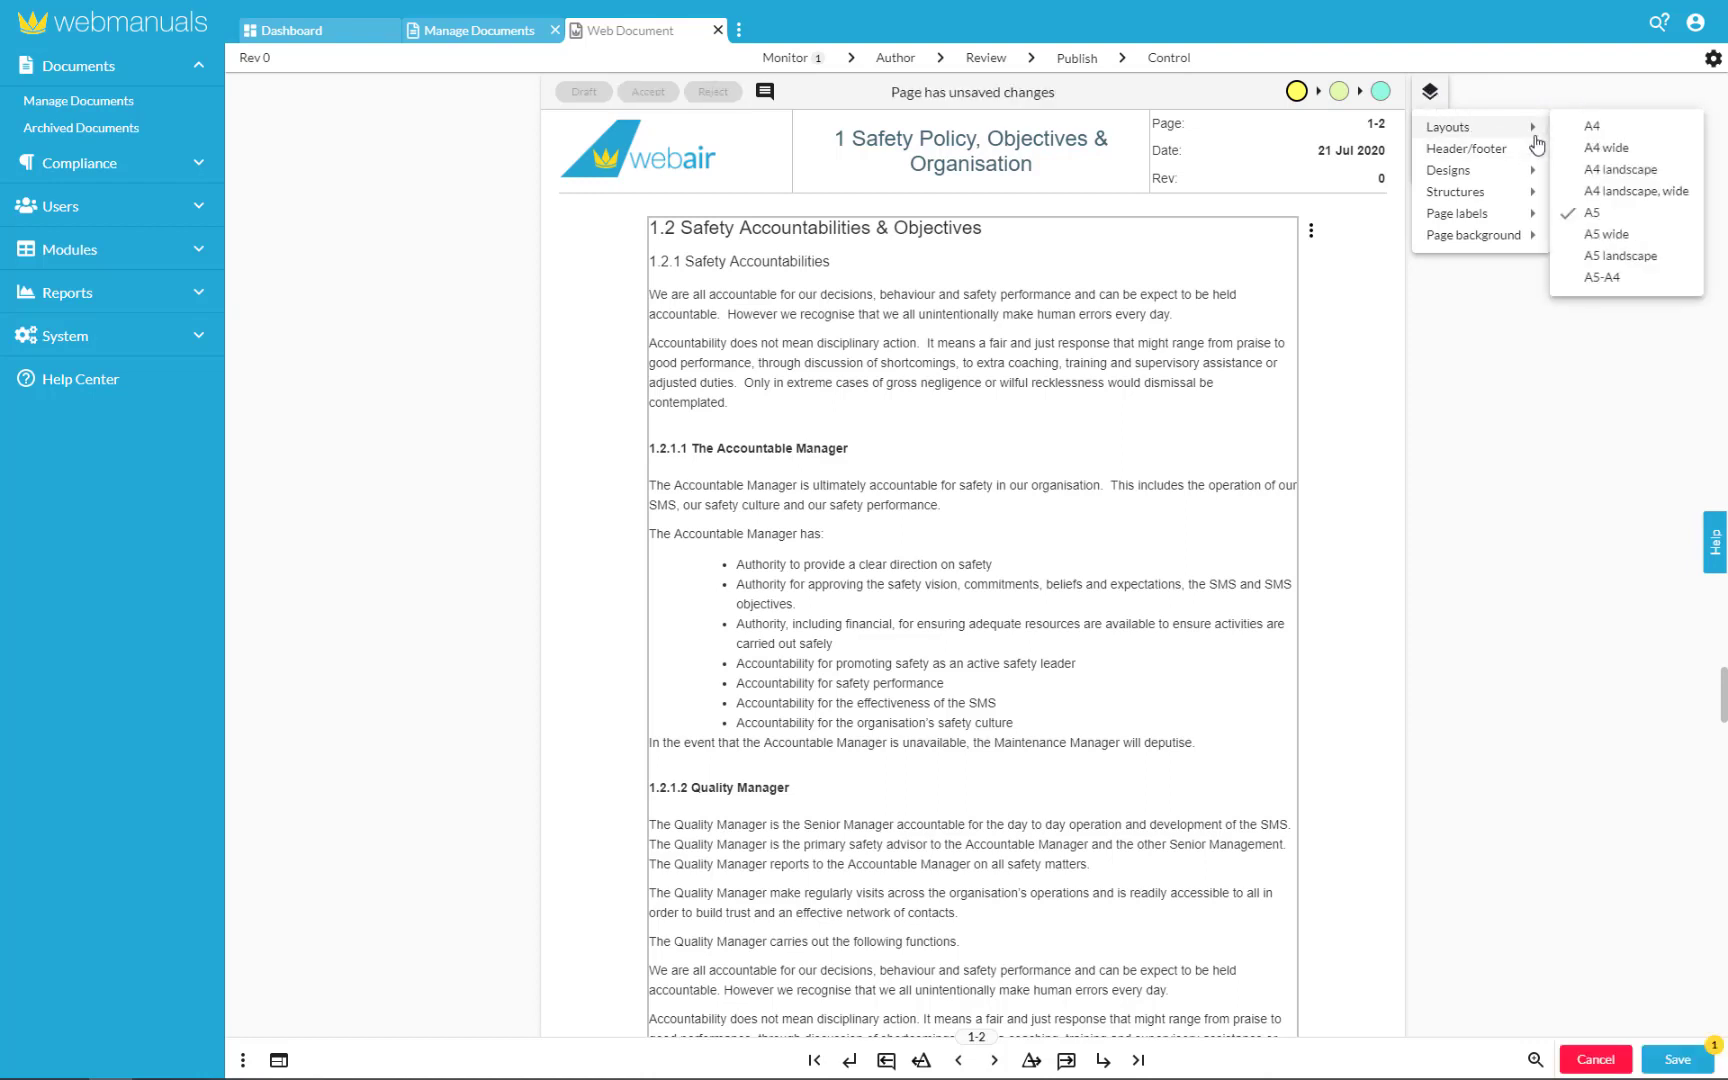
- Turn the header and footer of page 1-2 off and back on
click(1567, 149)
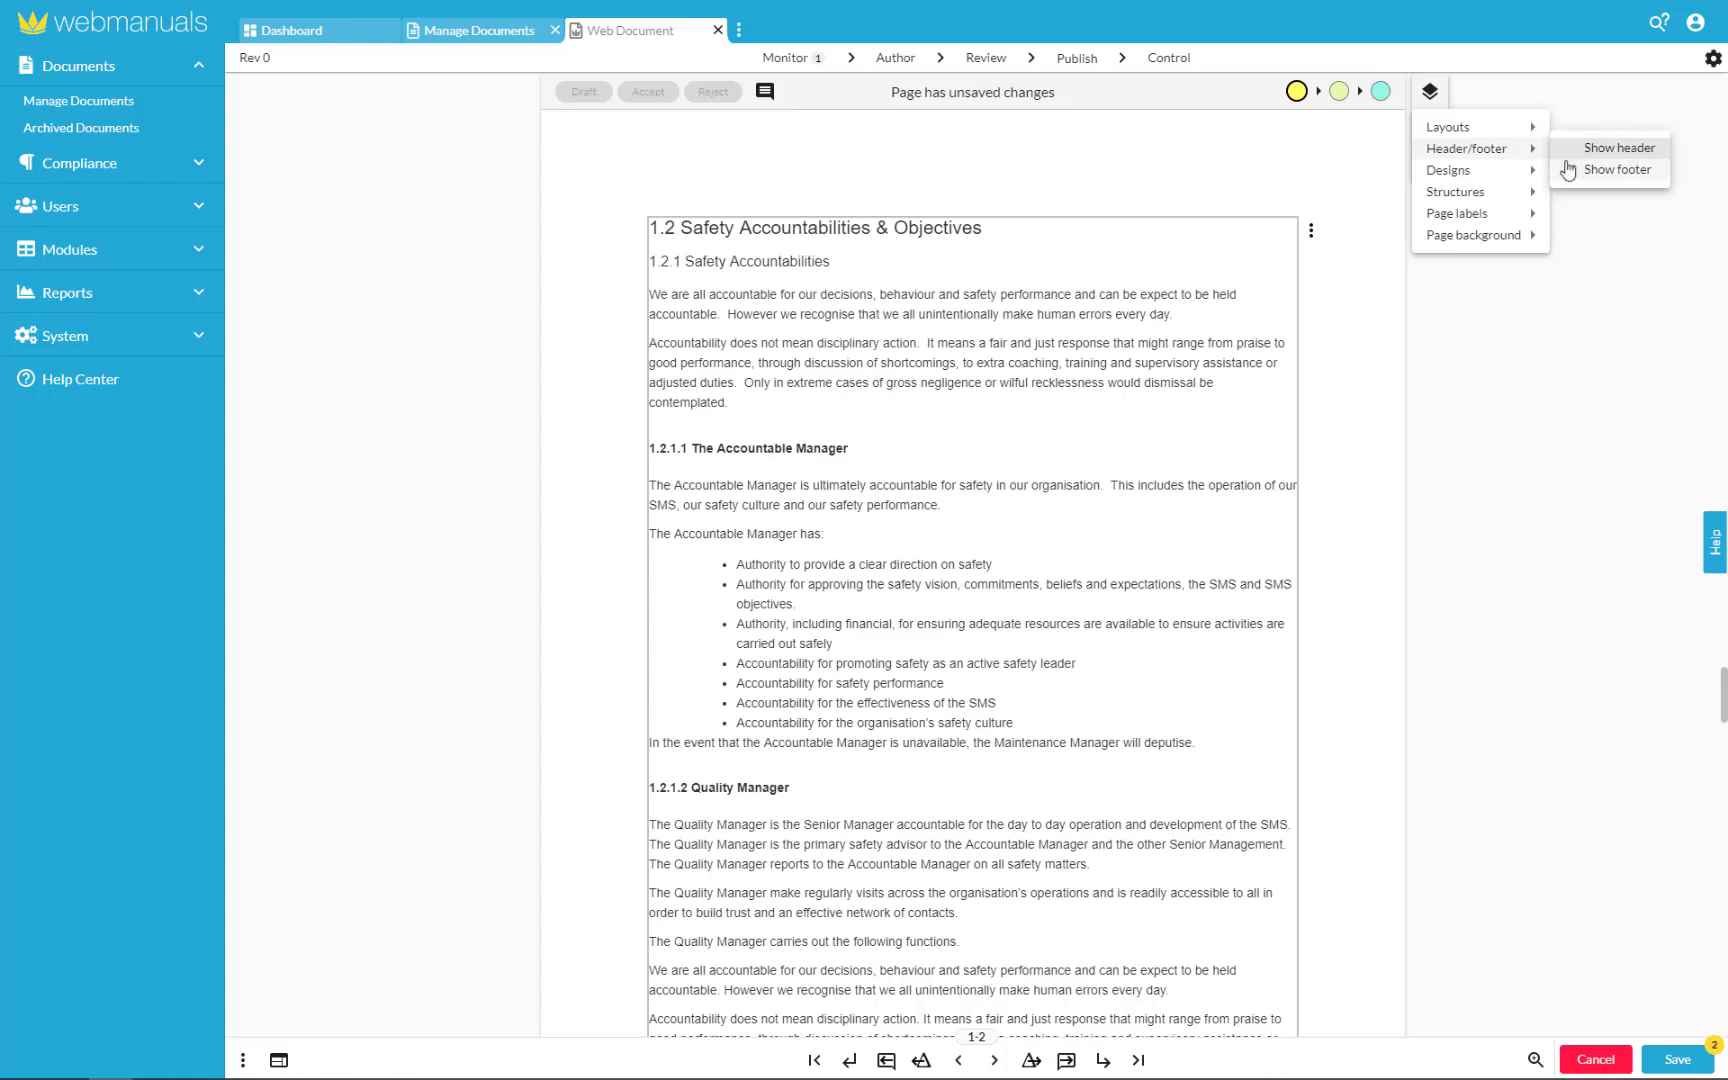
click(1568, 170)
click(1570, 150)
click(1570, 170)
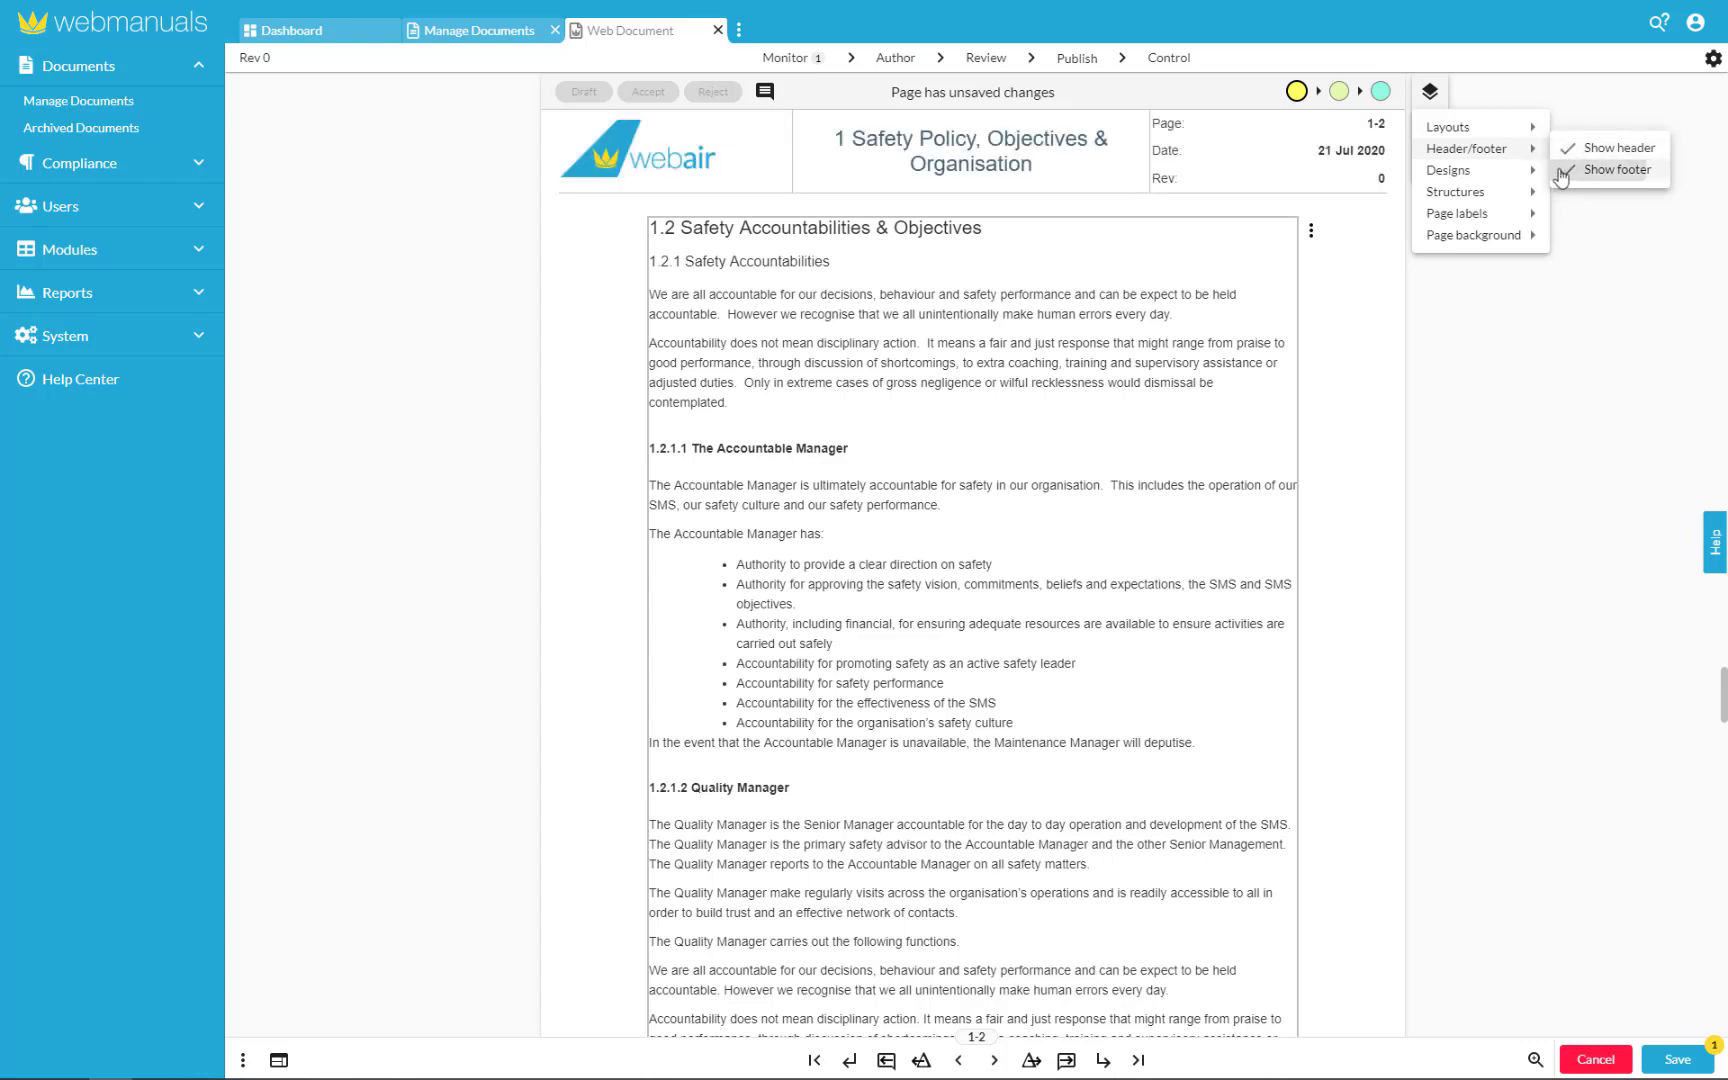
- Set the structure of page 1-2 to Two-column with header and apply the red page label ENG 1 (2) CONTROL FAULT
mouse_move(1537, 178)
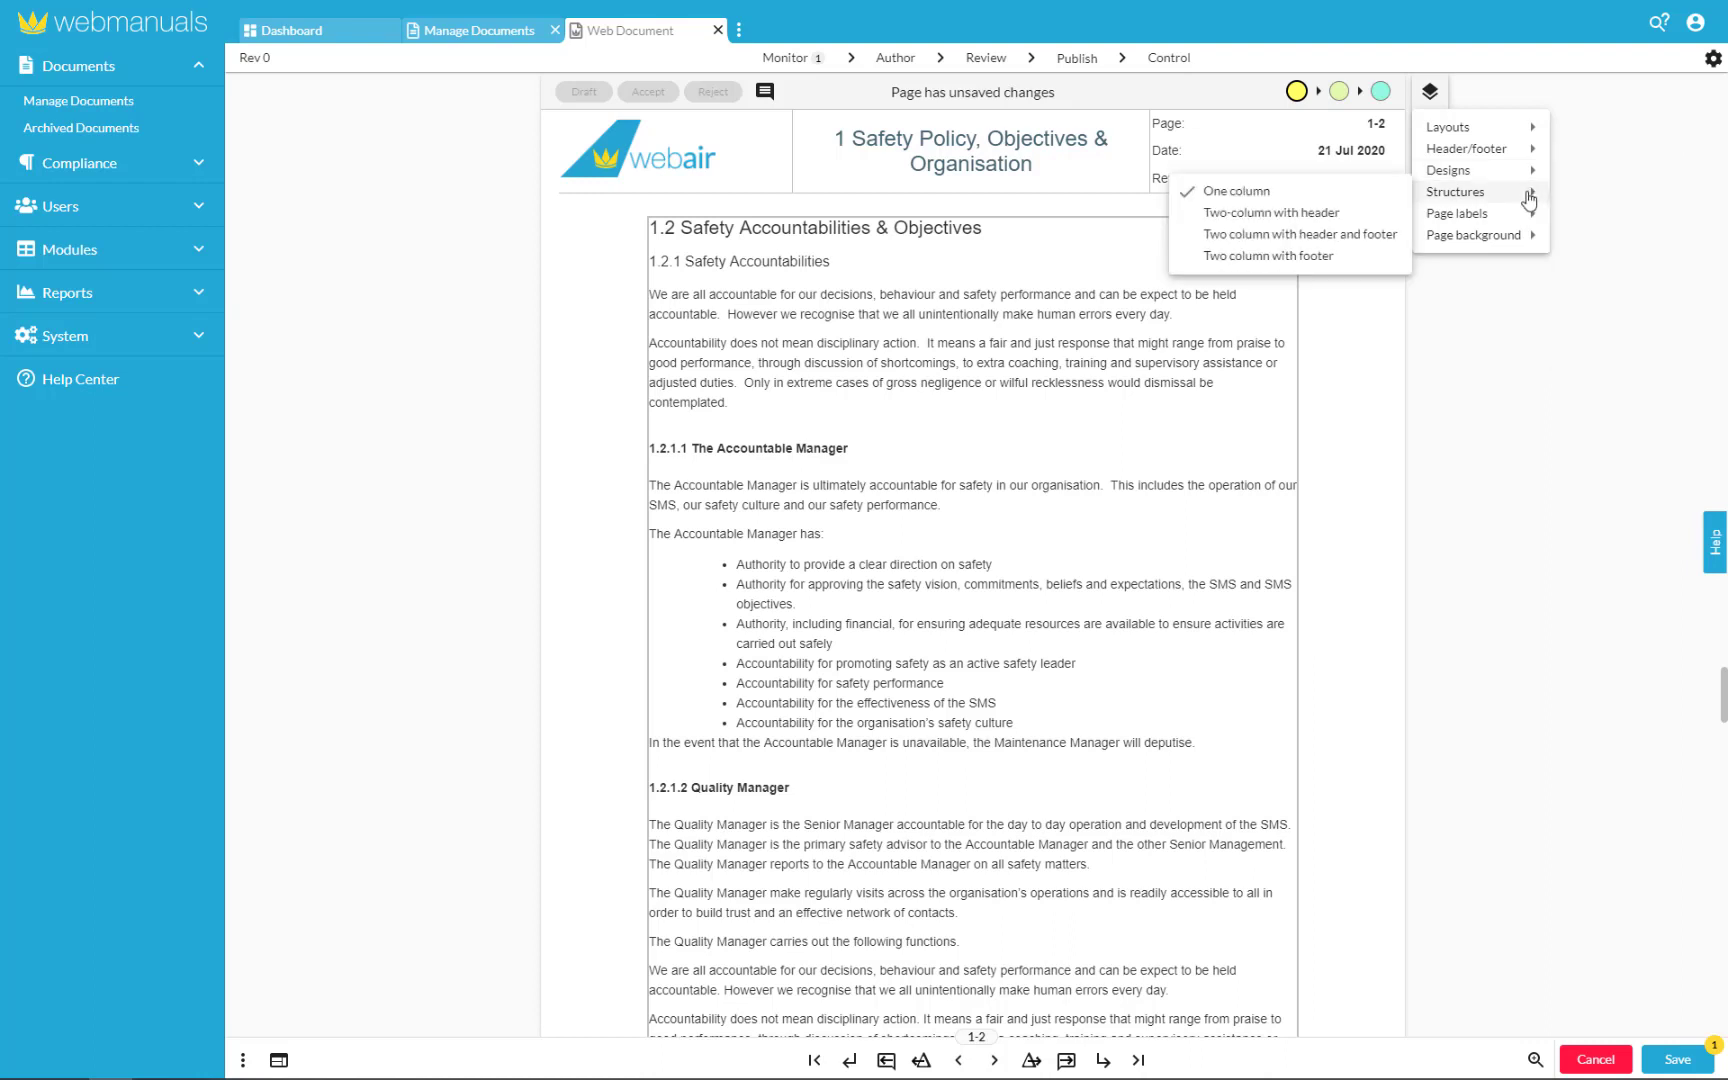
click(1361, 214)
mouse_move(1428, 215)
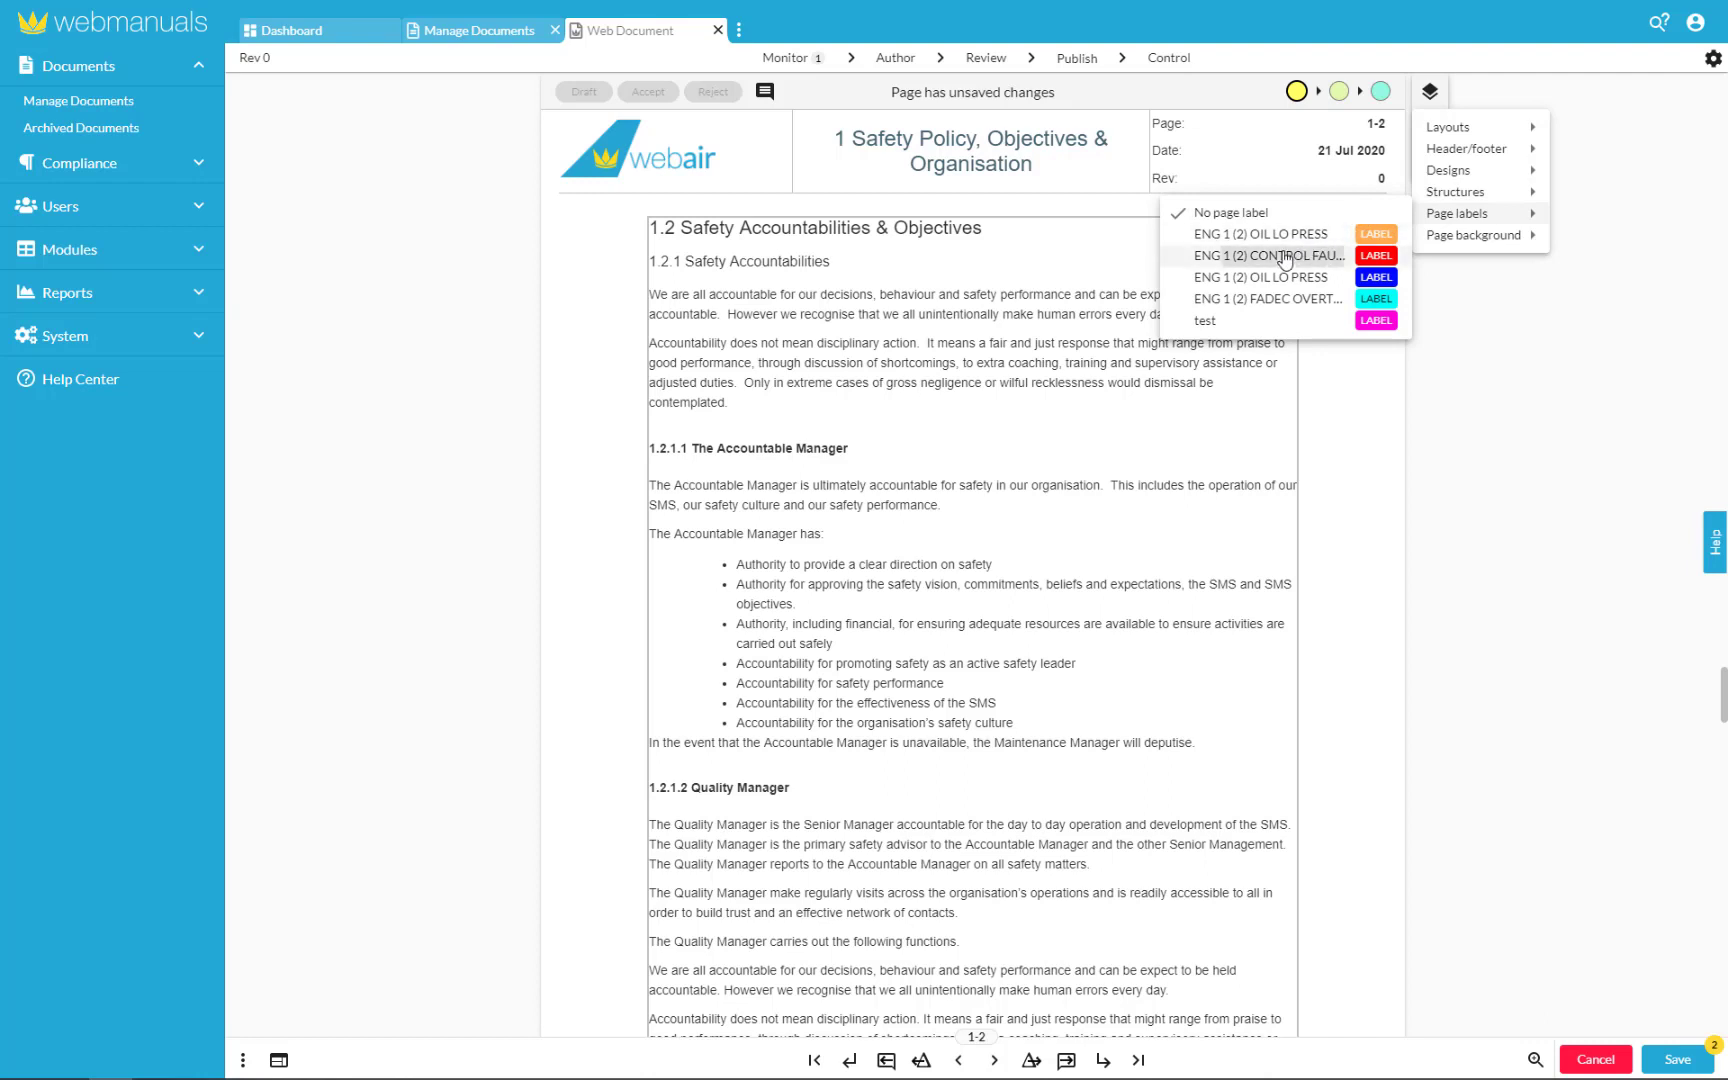
click(1285, 258)
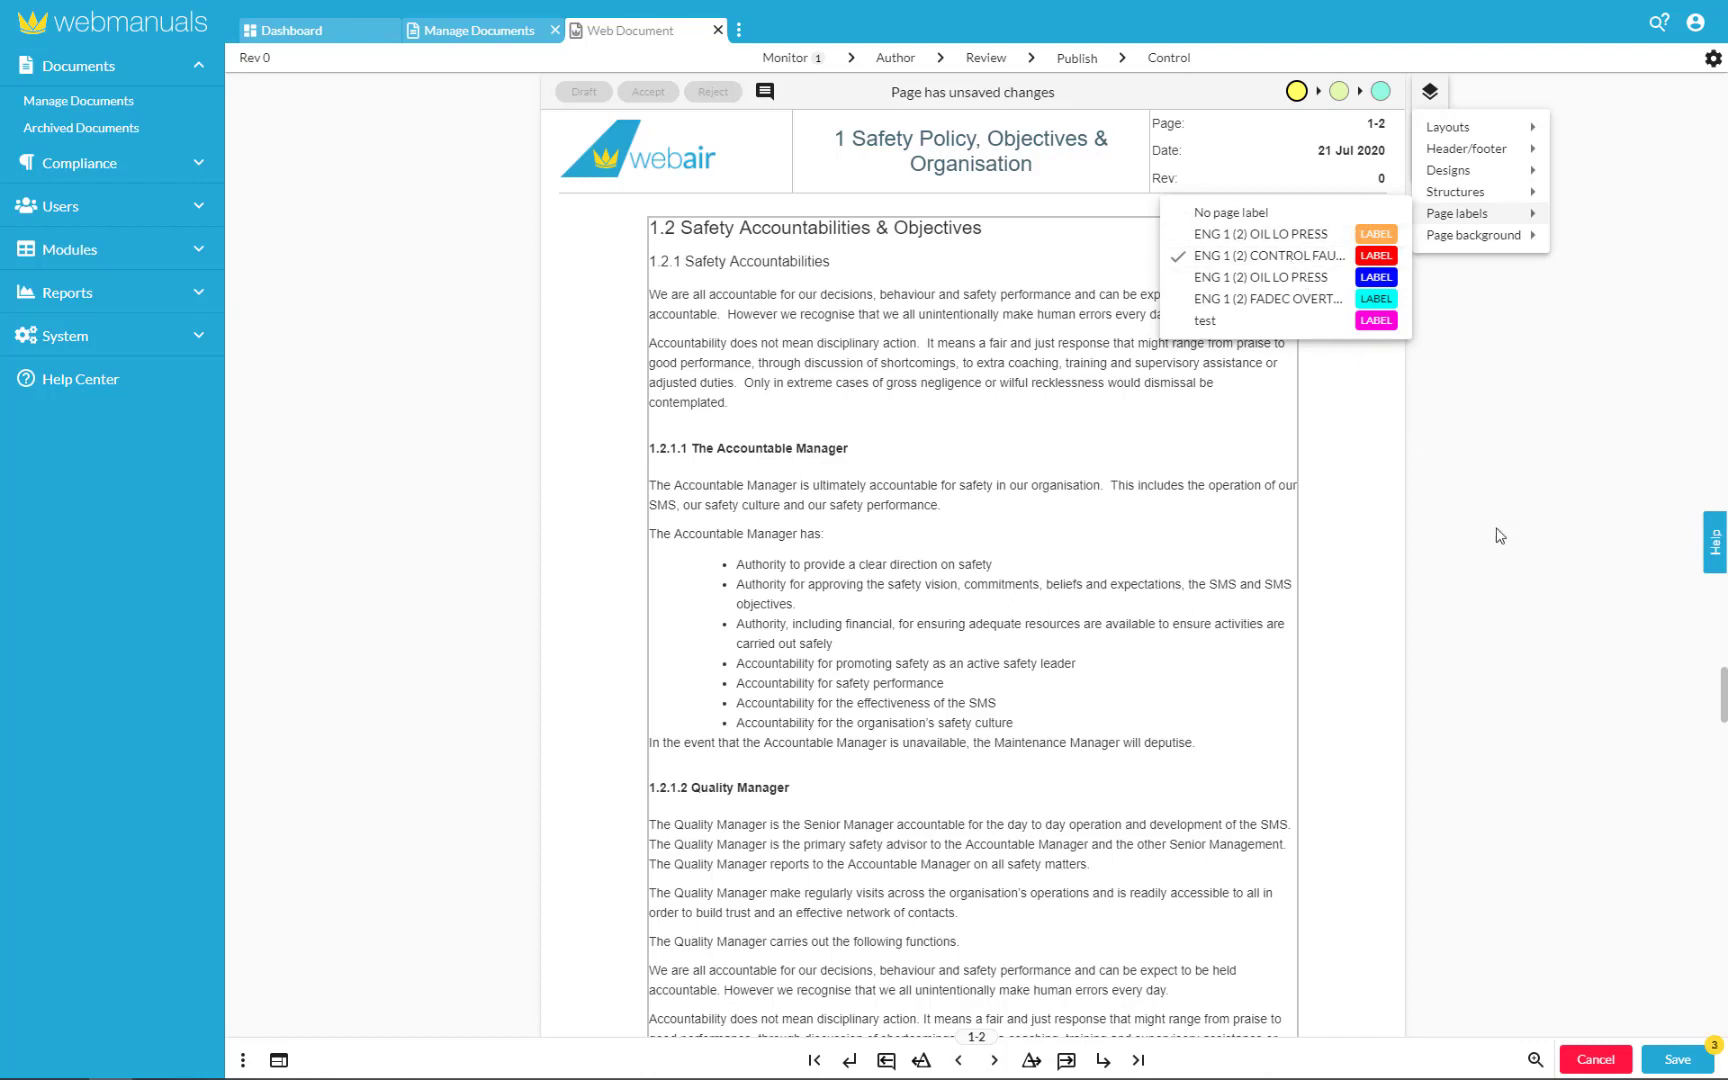
click(1480, 500)
- View the page background options for page 1-2 and save the page's setting changes
click(1429, 97)
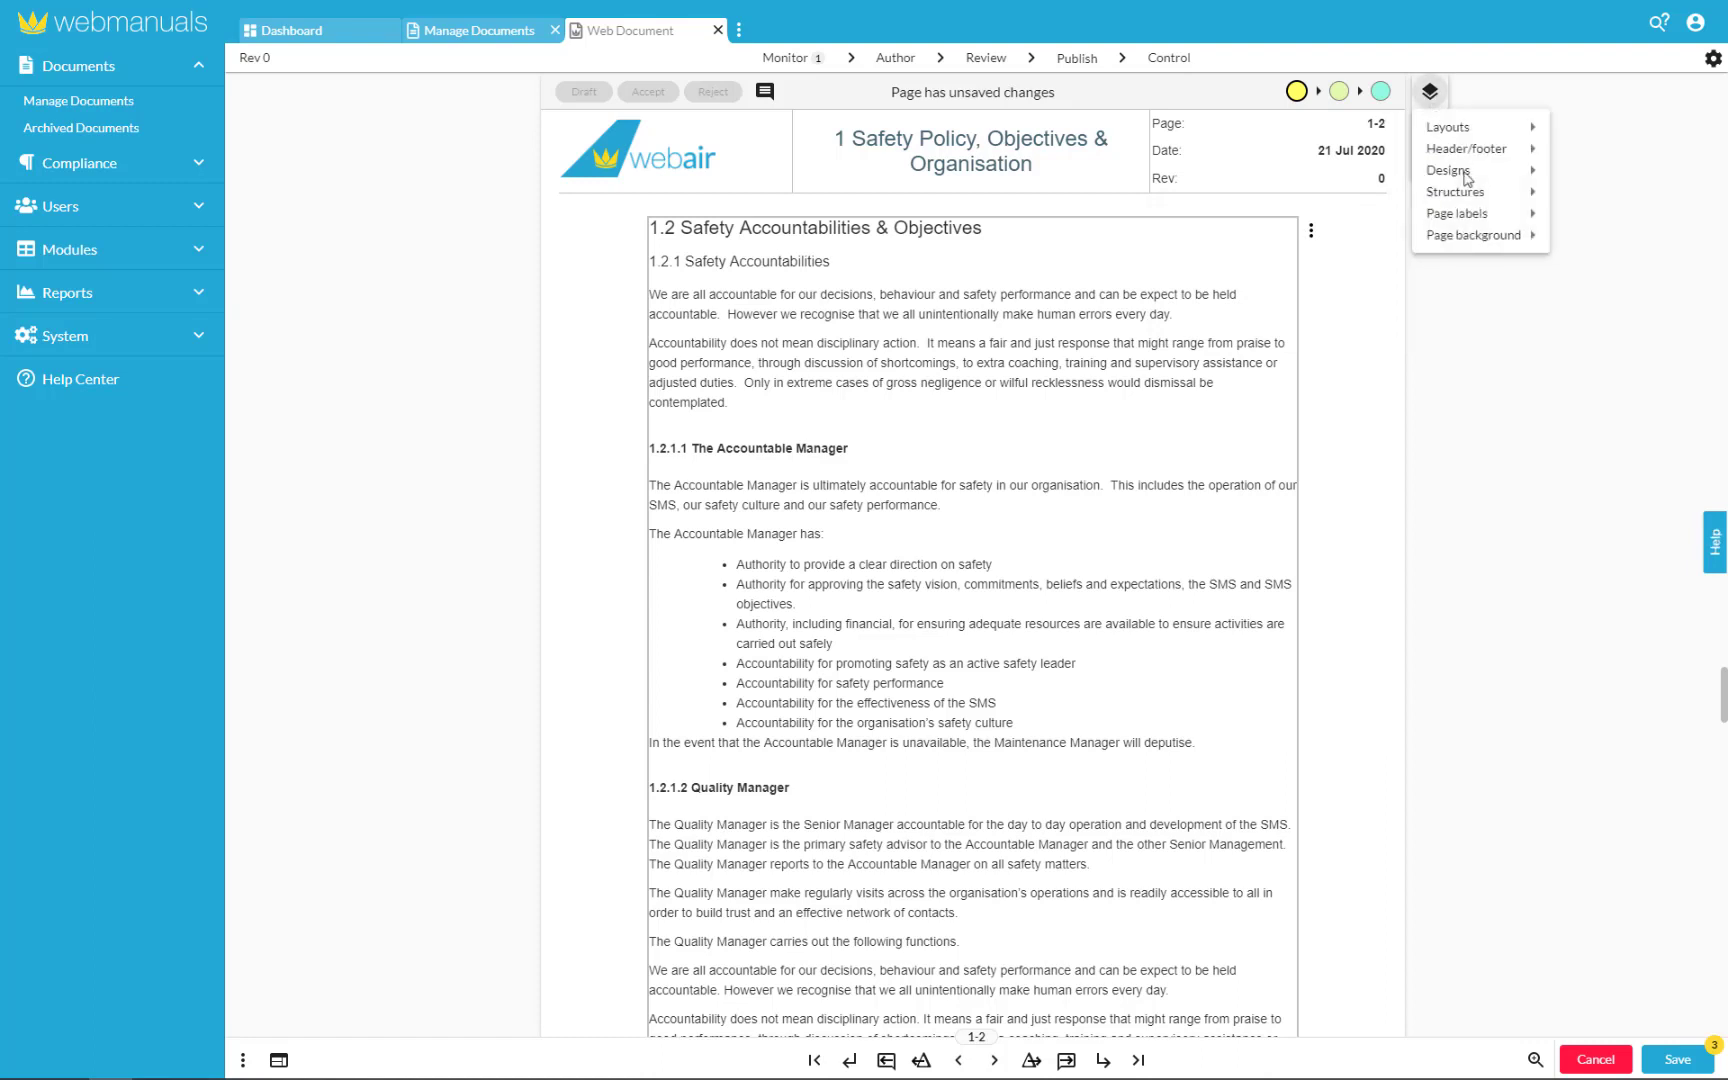
mouse_move(1490, 236)
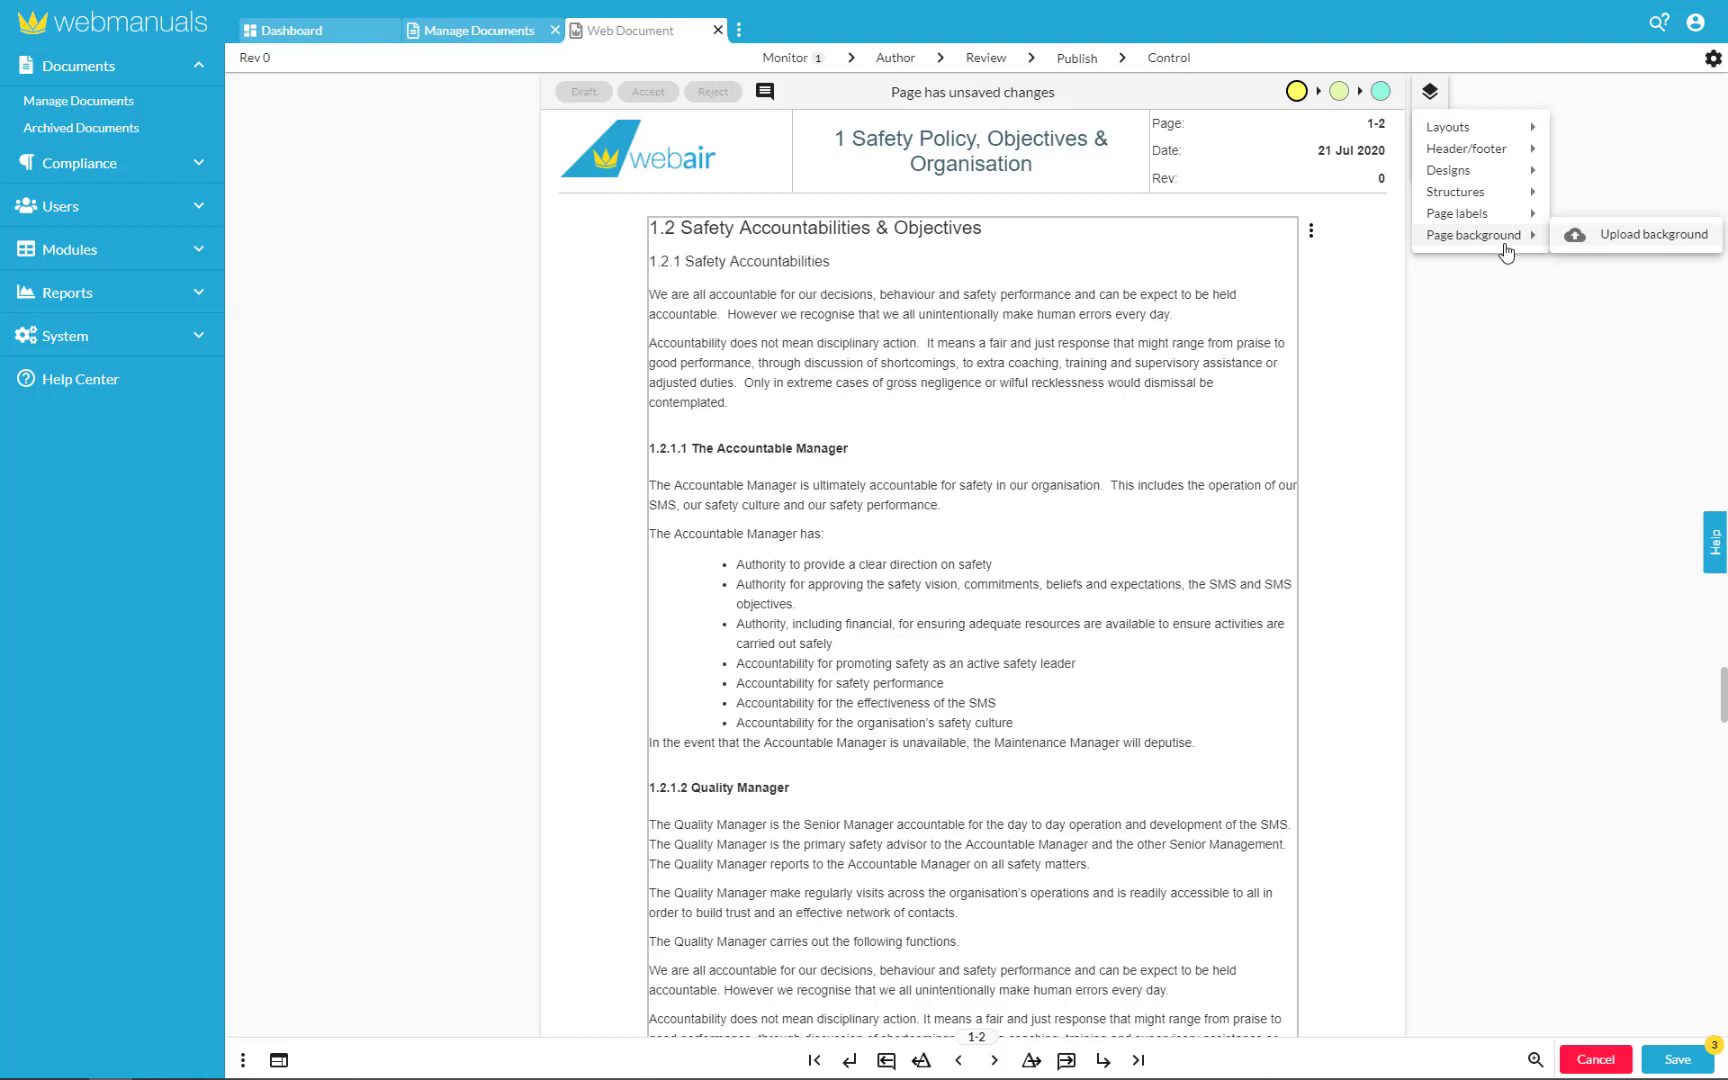
click(1672, 1068)
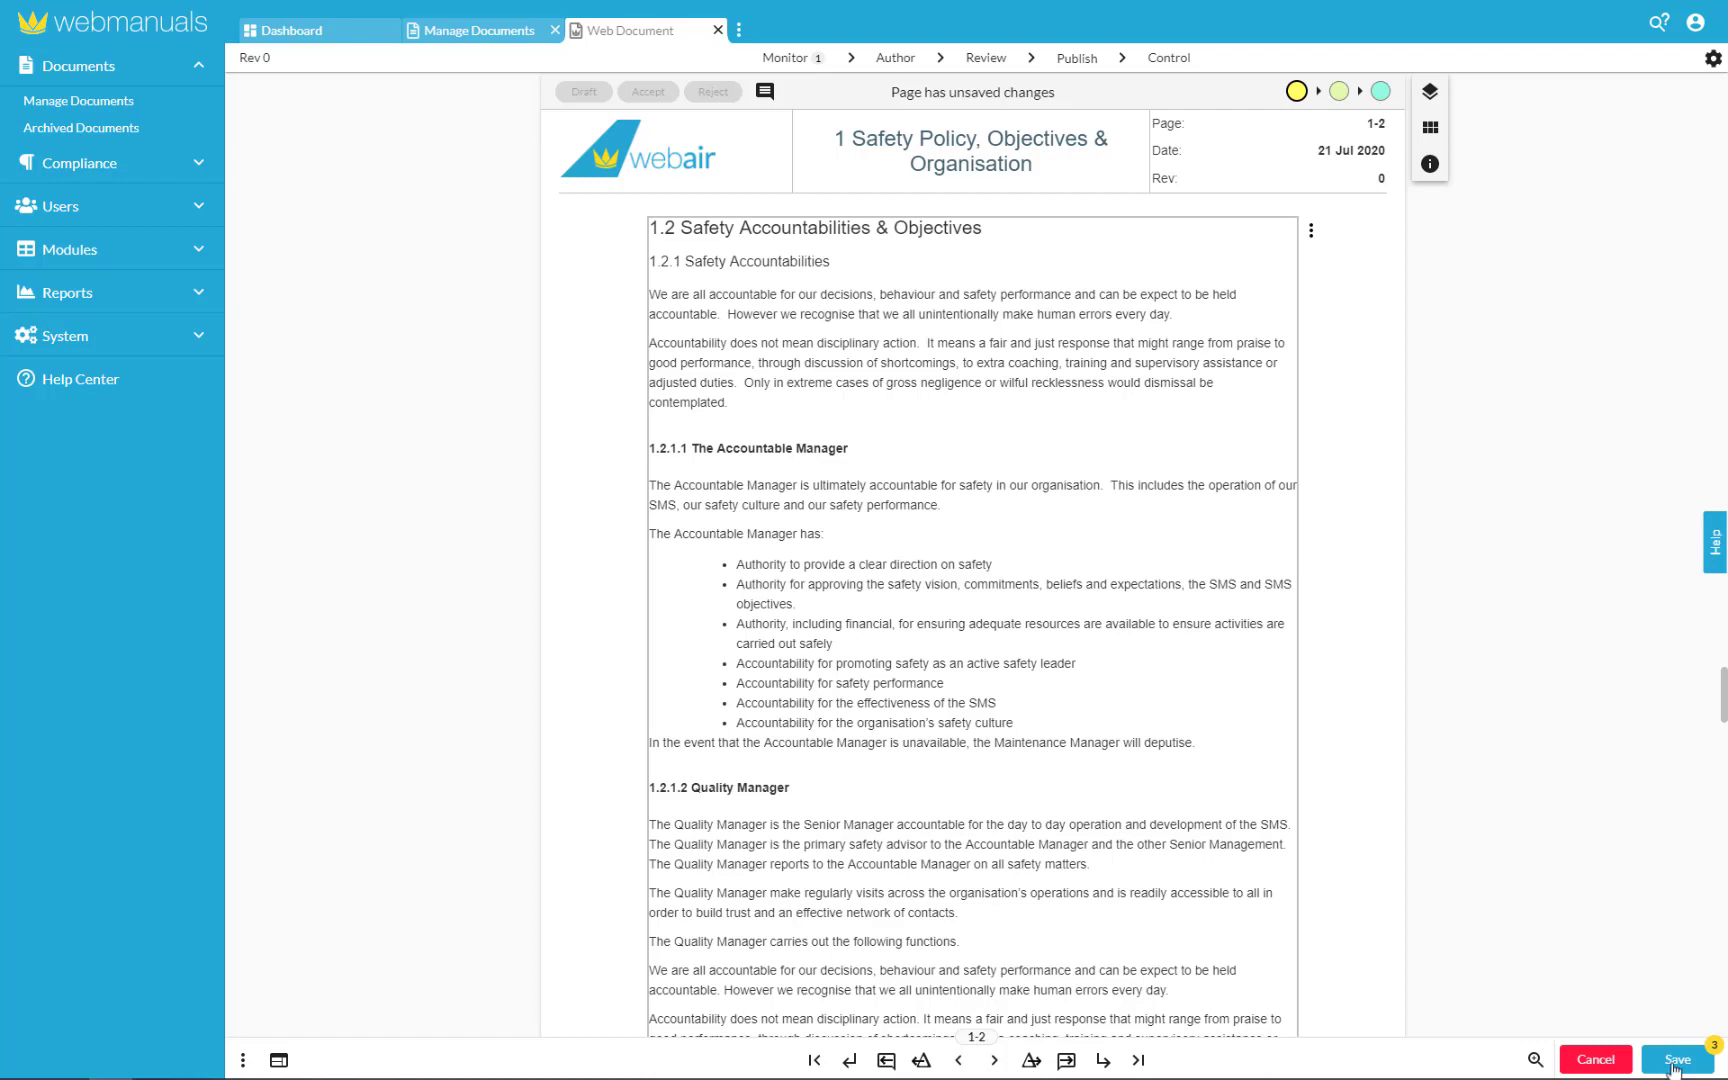
click(1673, 1068)
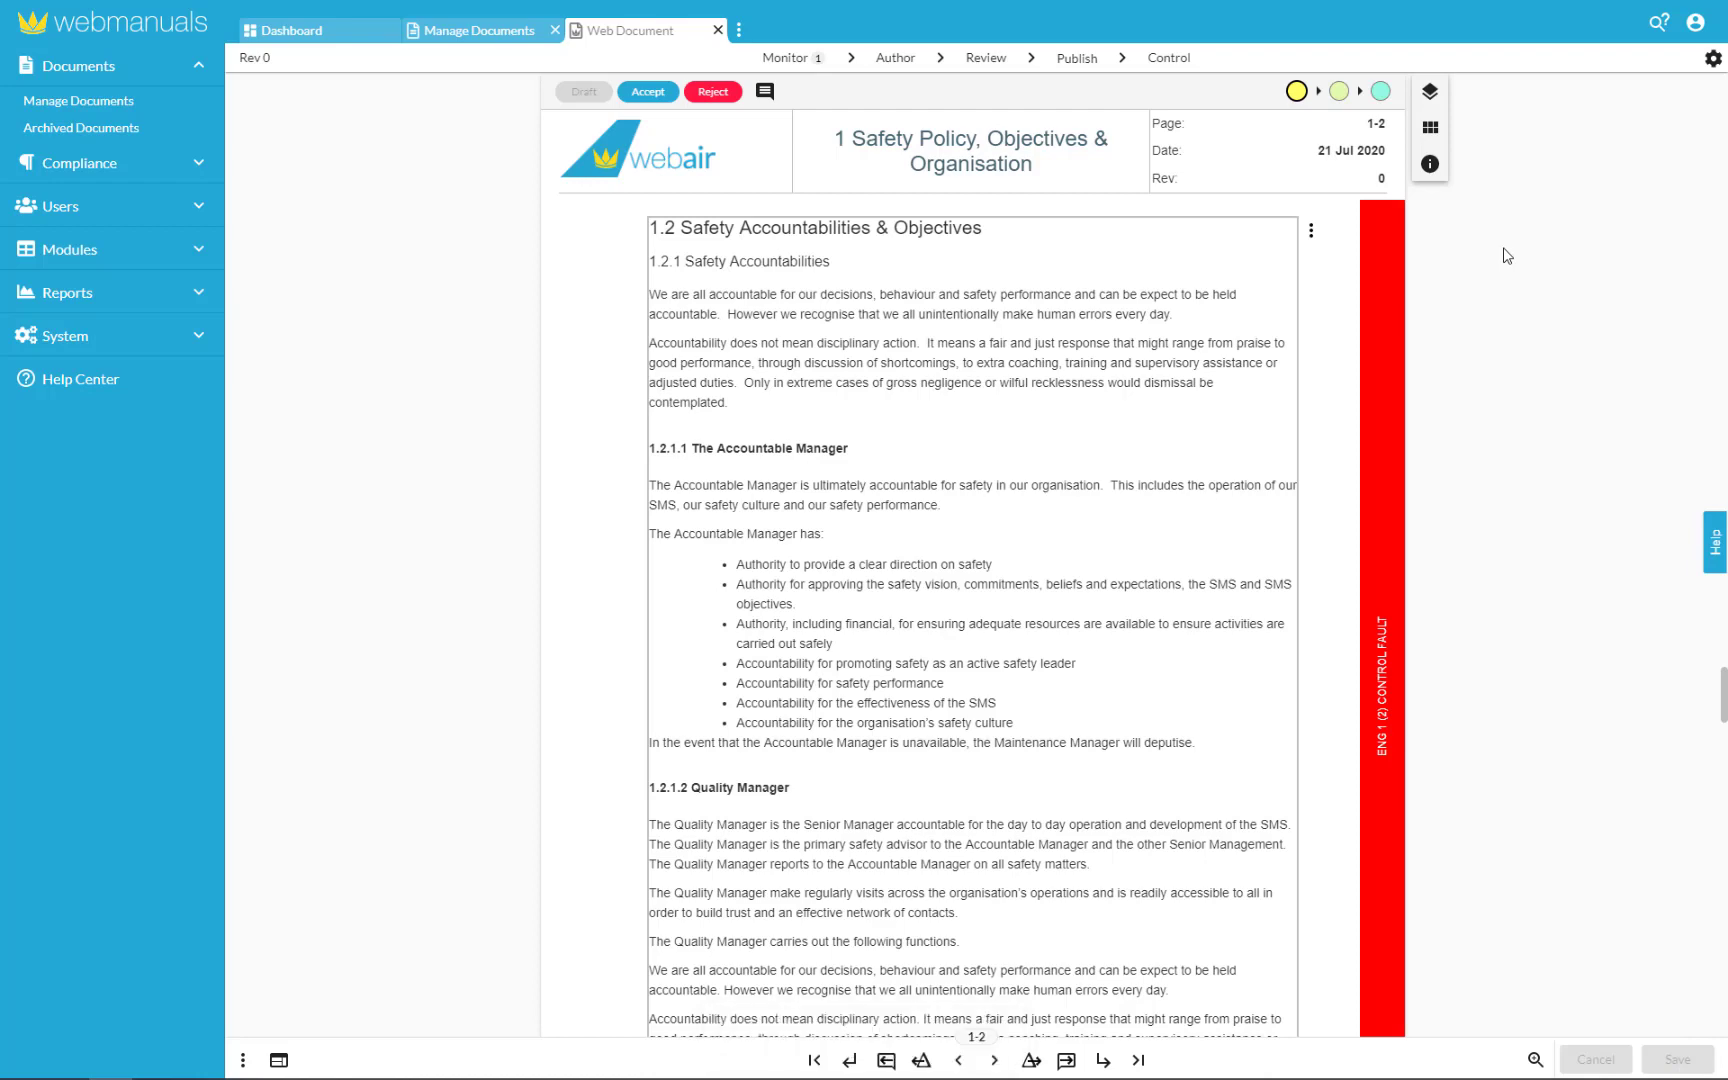
- Open the page information for page 1-2 and examine the details of each of its latest edits
click(1430, 164)
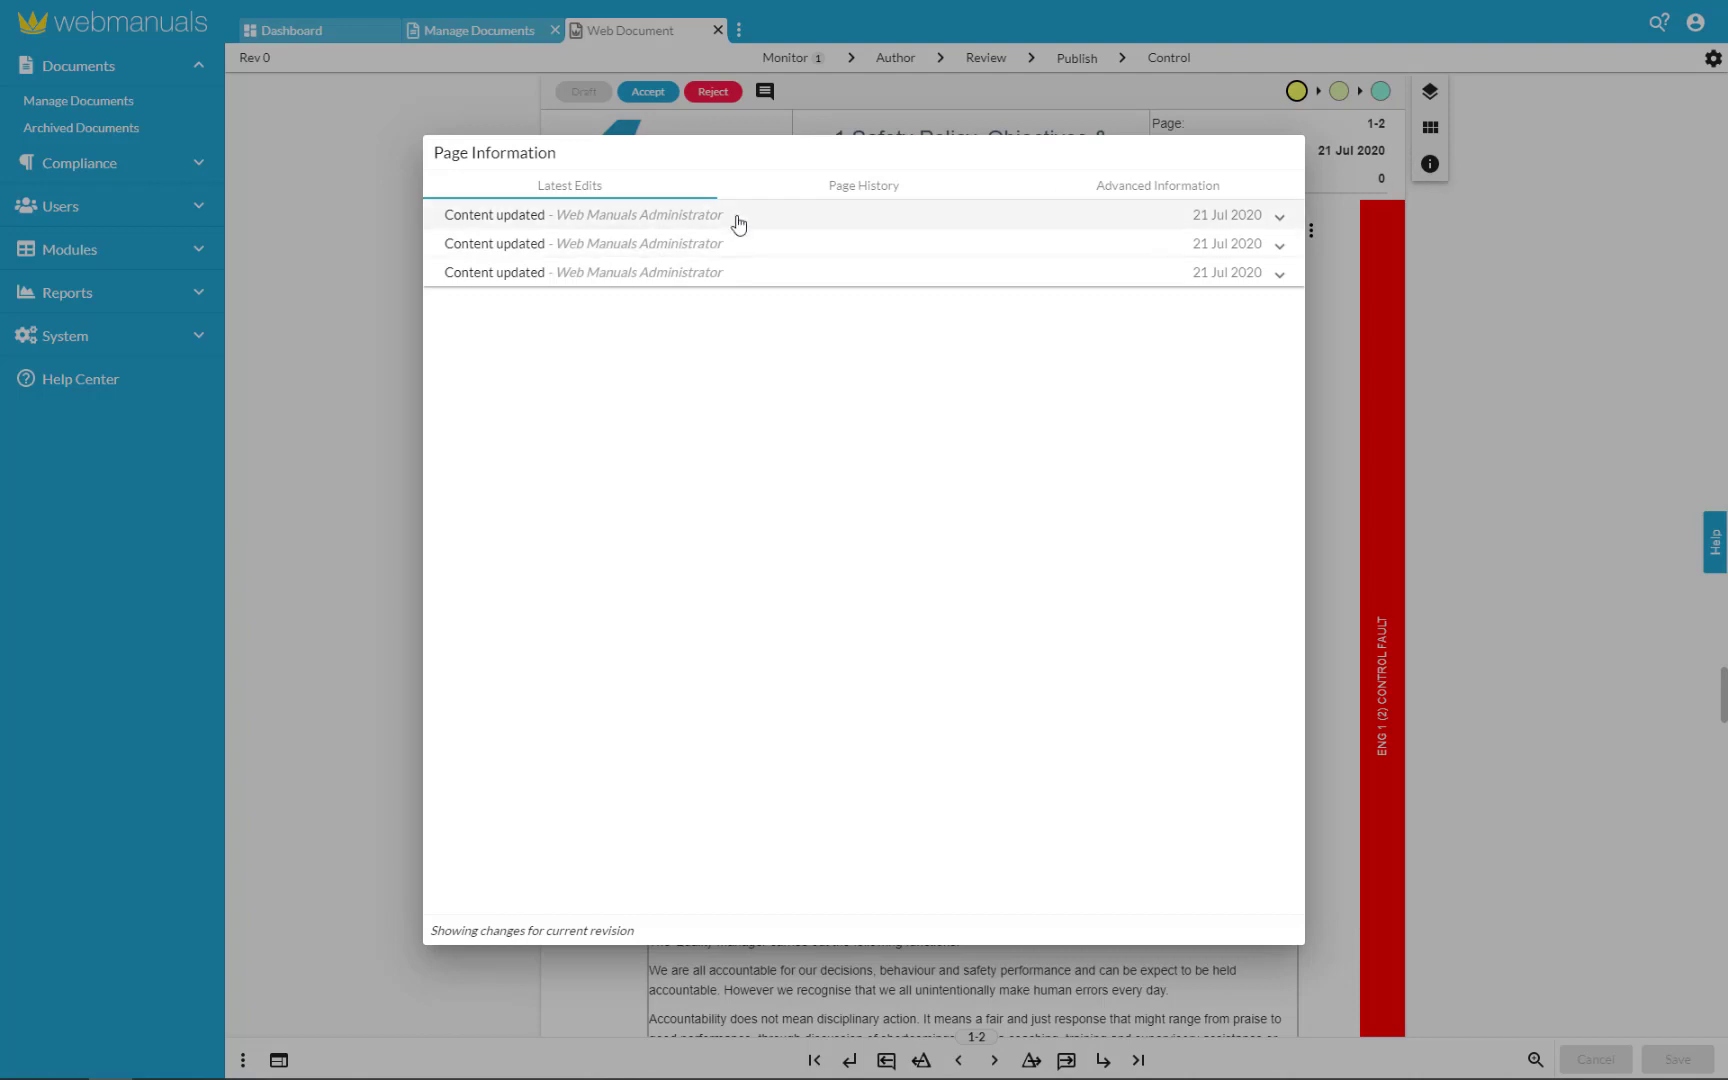
click(808, 217)
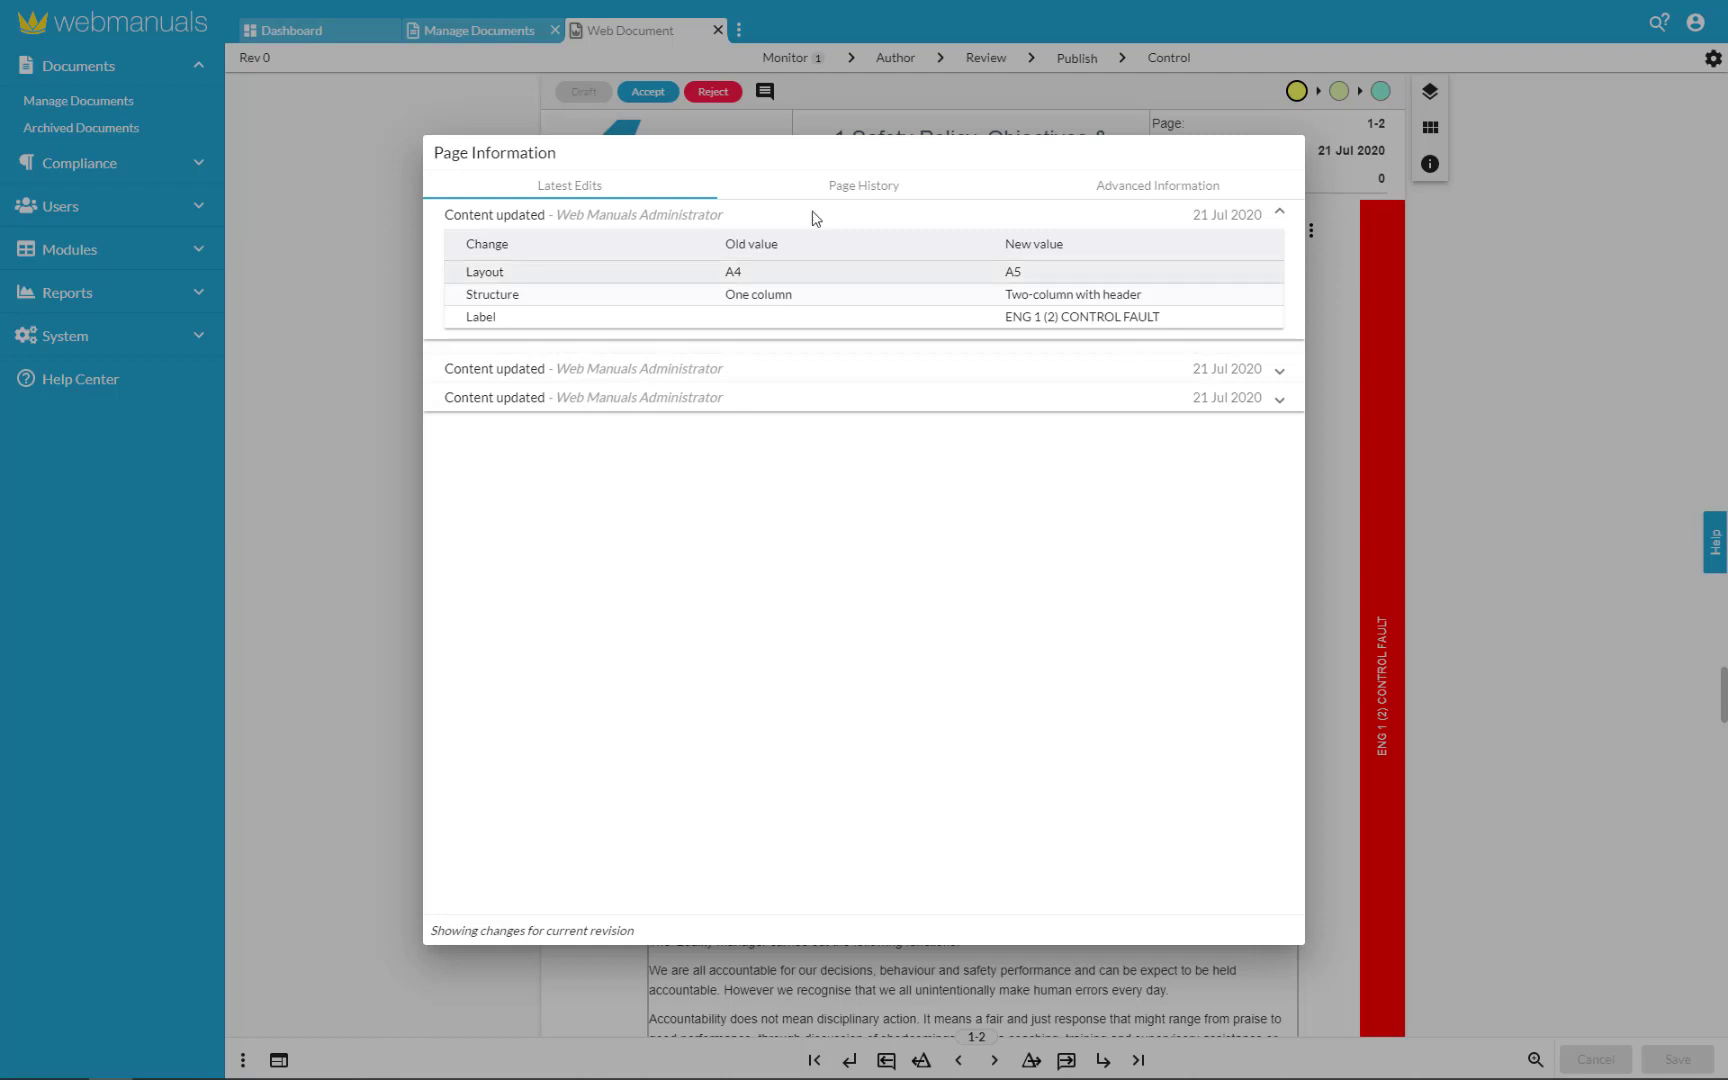
click(1281, 371)
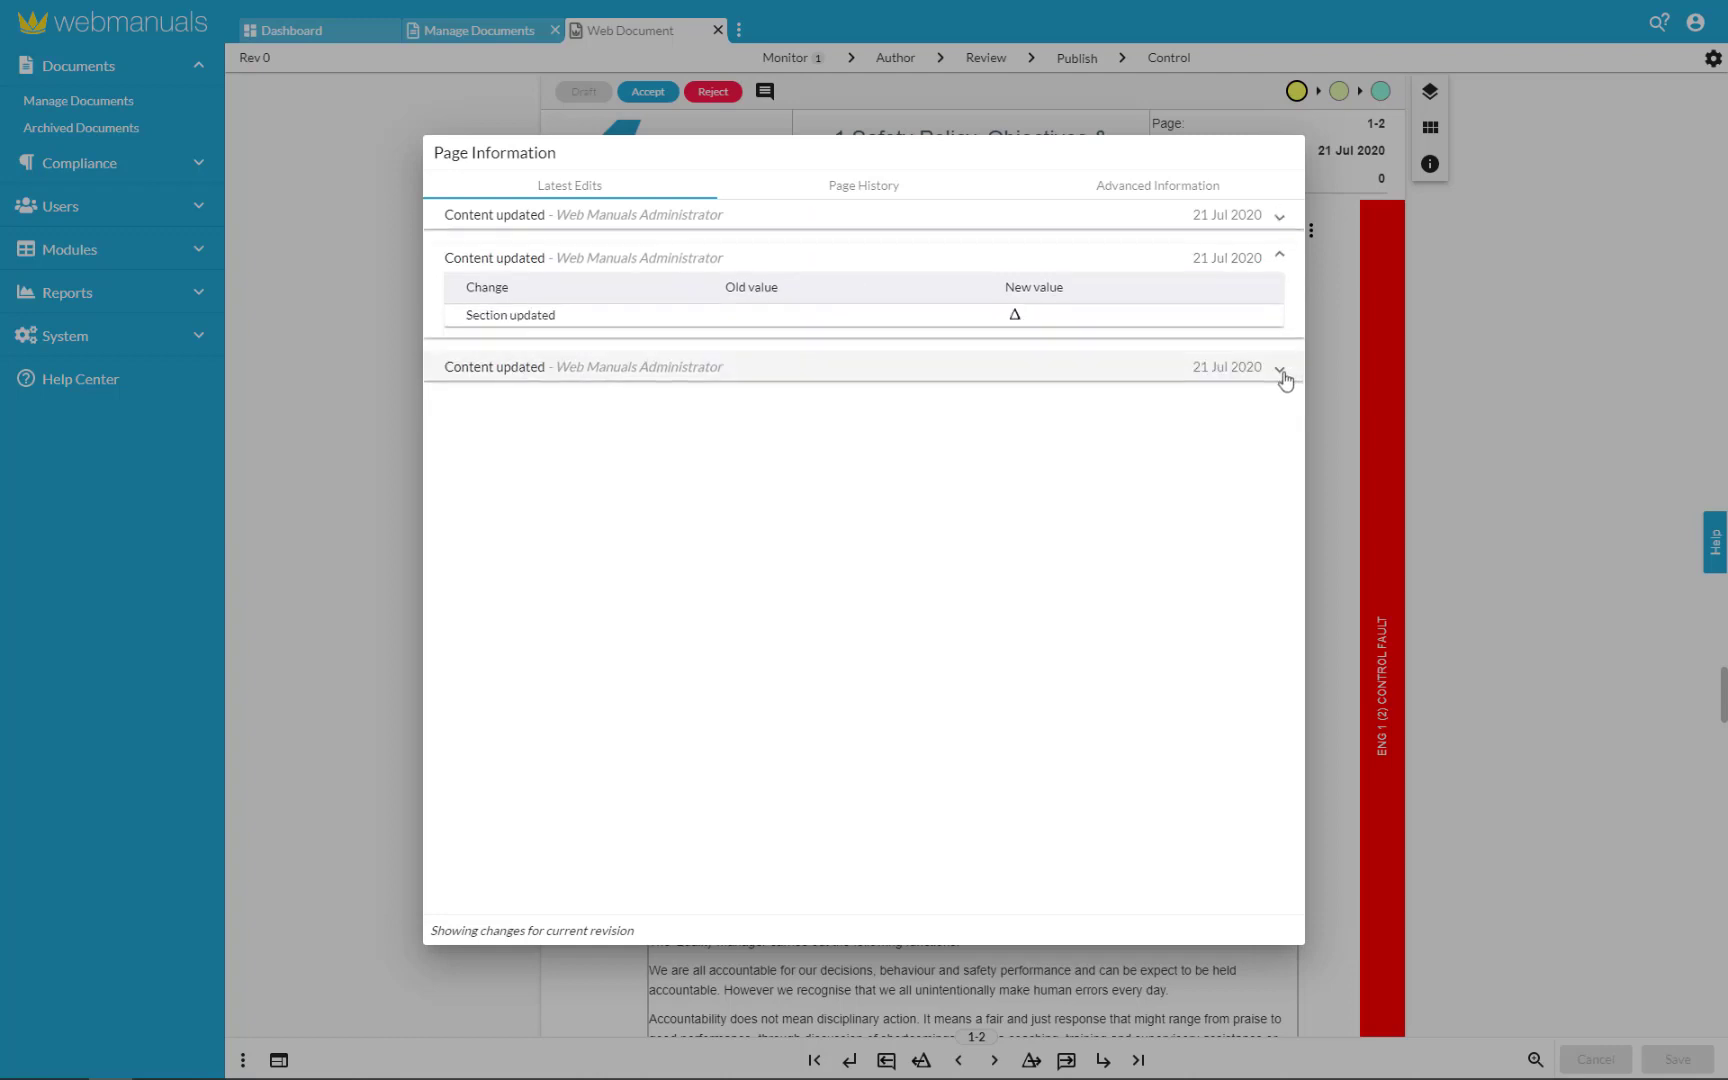
click(1284, 372)
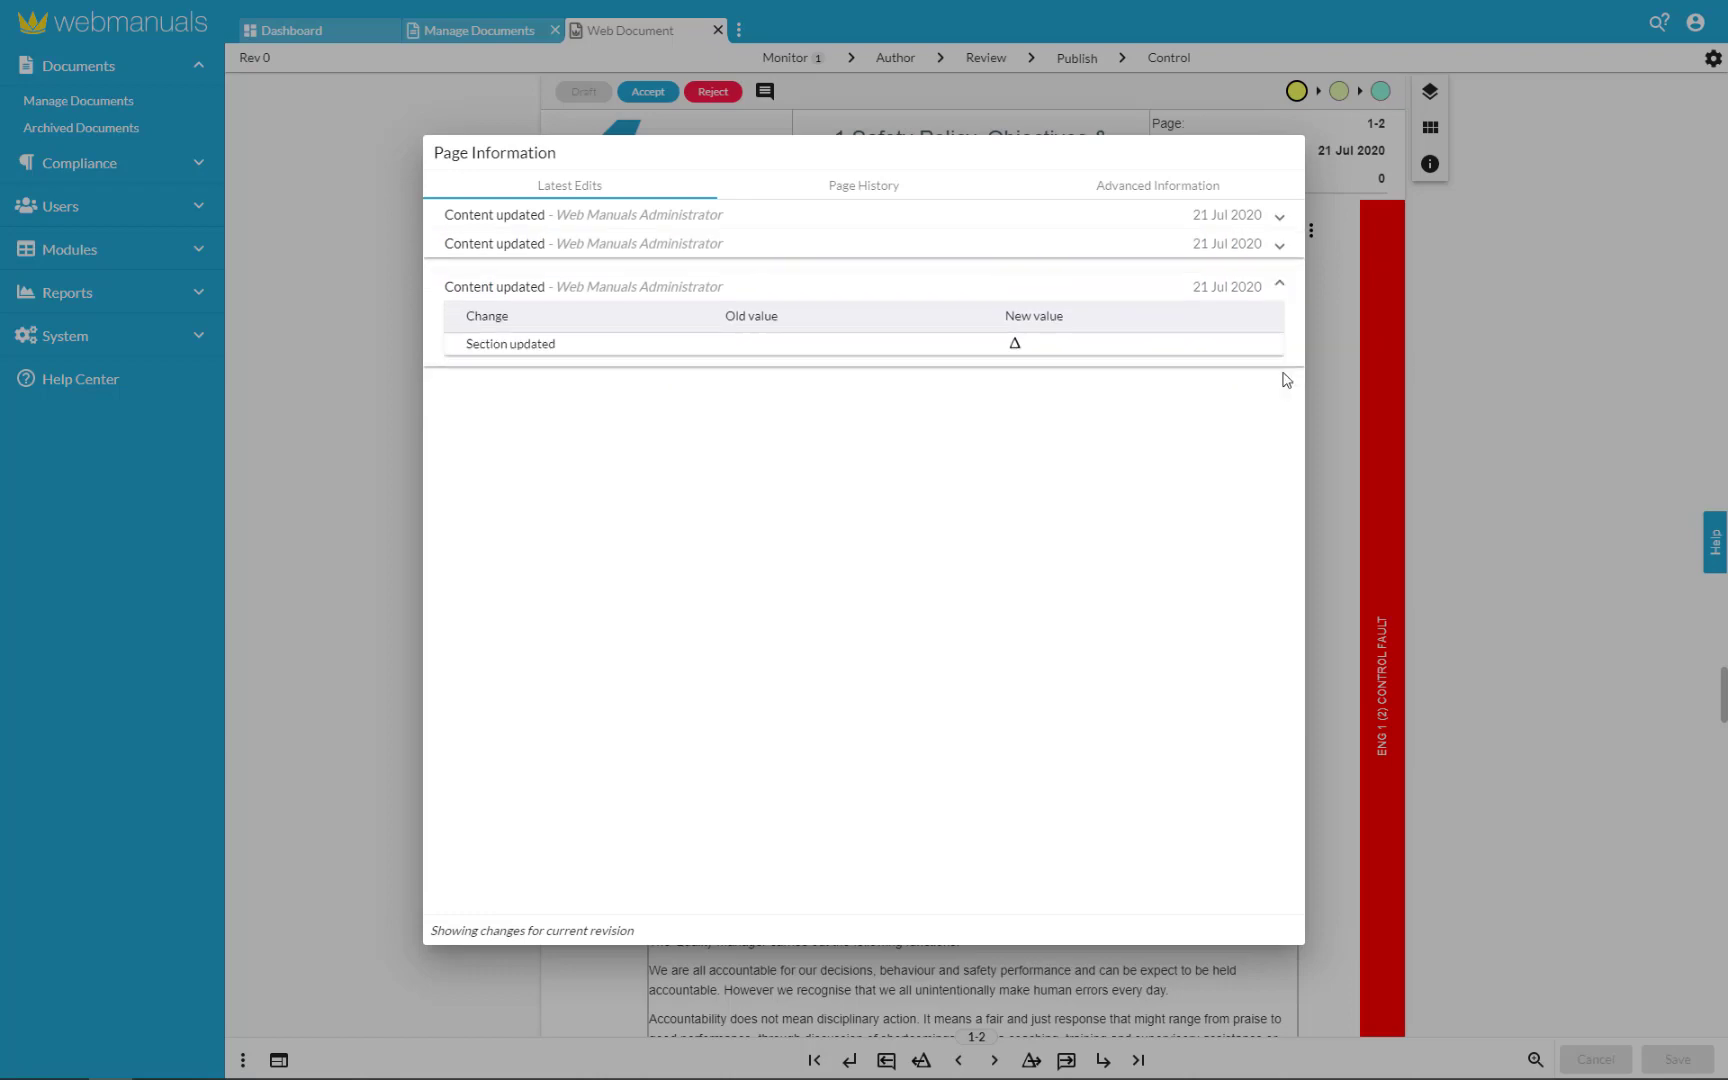
- Review the section difference of the oldest content update and close the comparison
click(1015, 343)
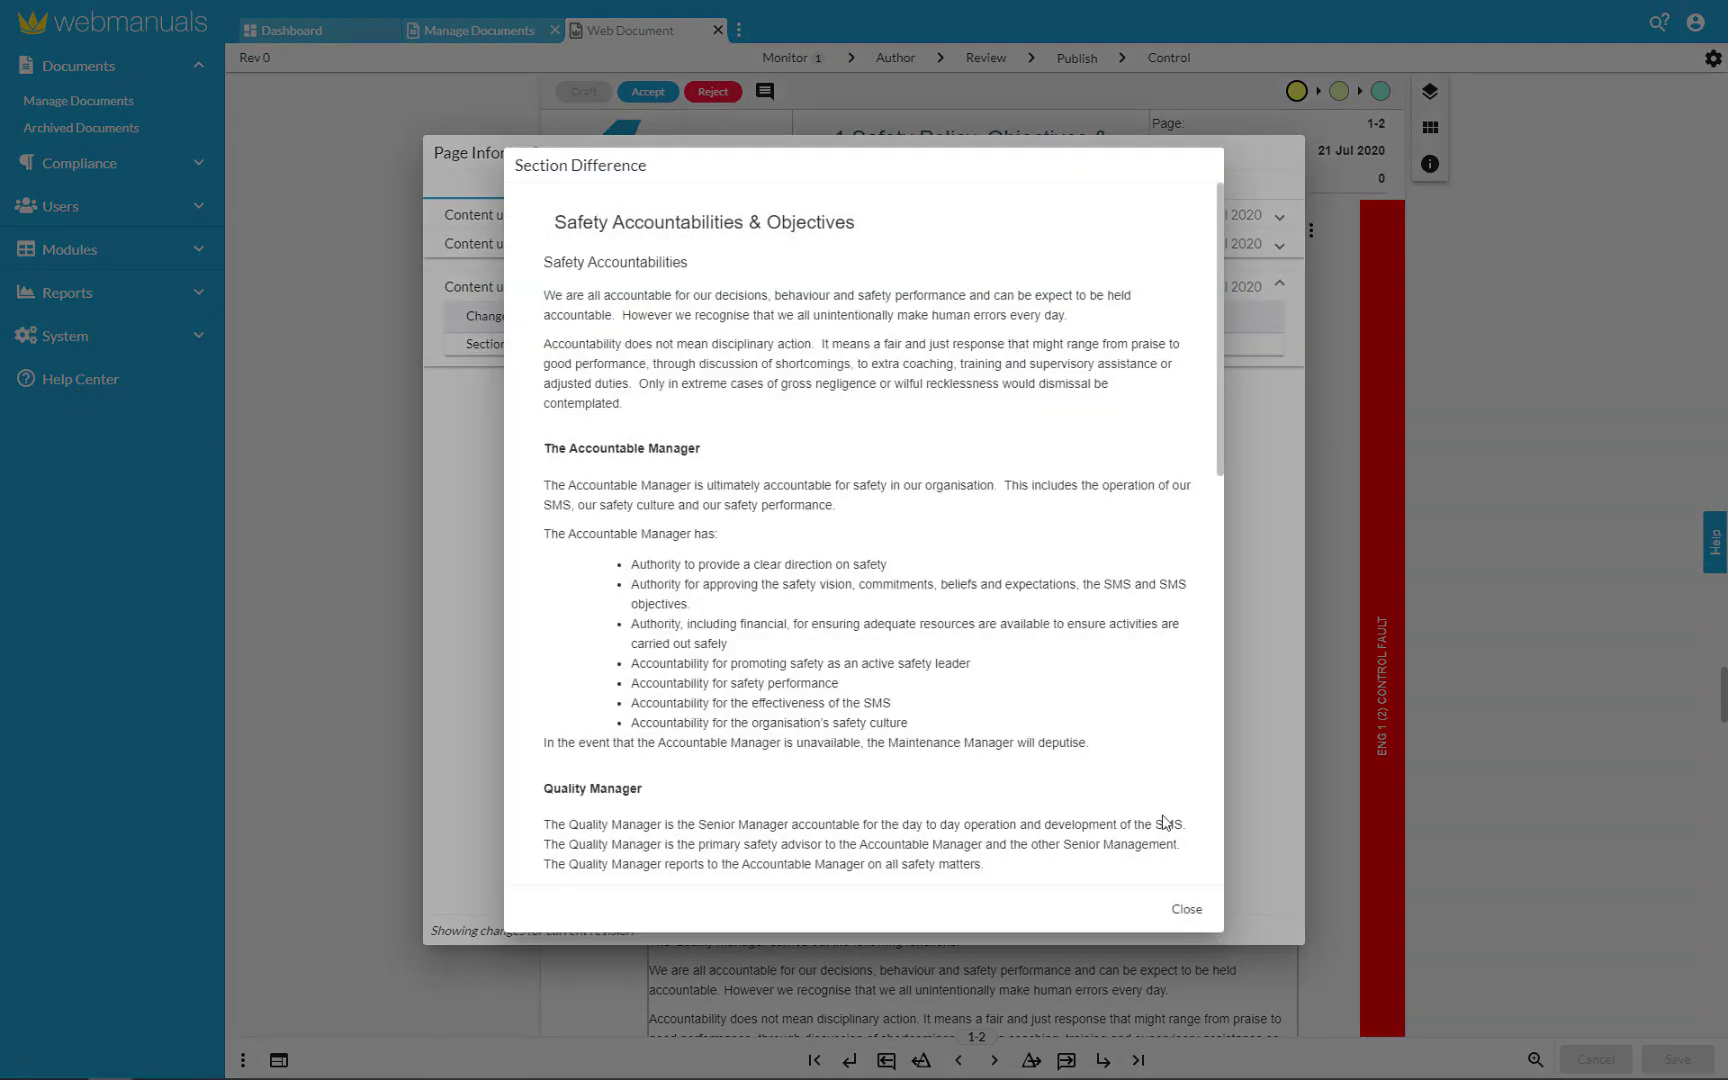
scroll(1163, 815, down, 2)
scroll(1163, 815, up, 2)
scroll(1163, 815, down, 2)
scroll(1163, 815, down, 3)
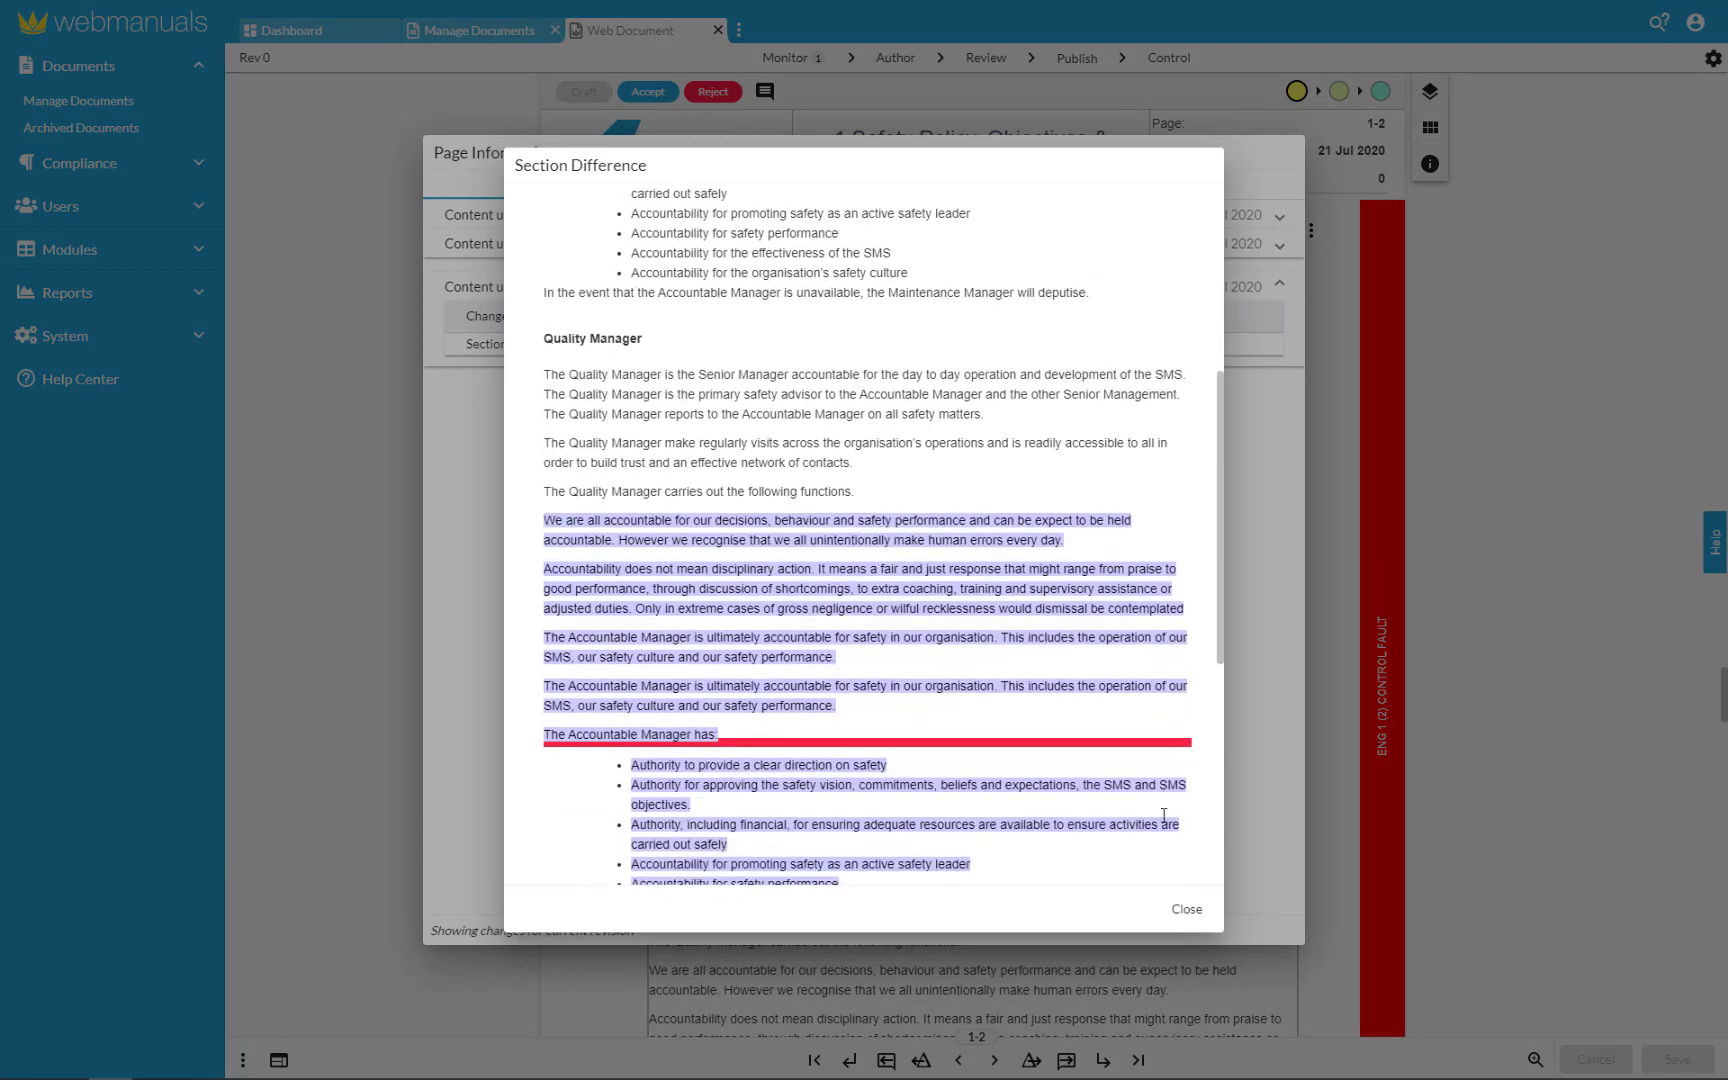
click(1180, 909)
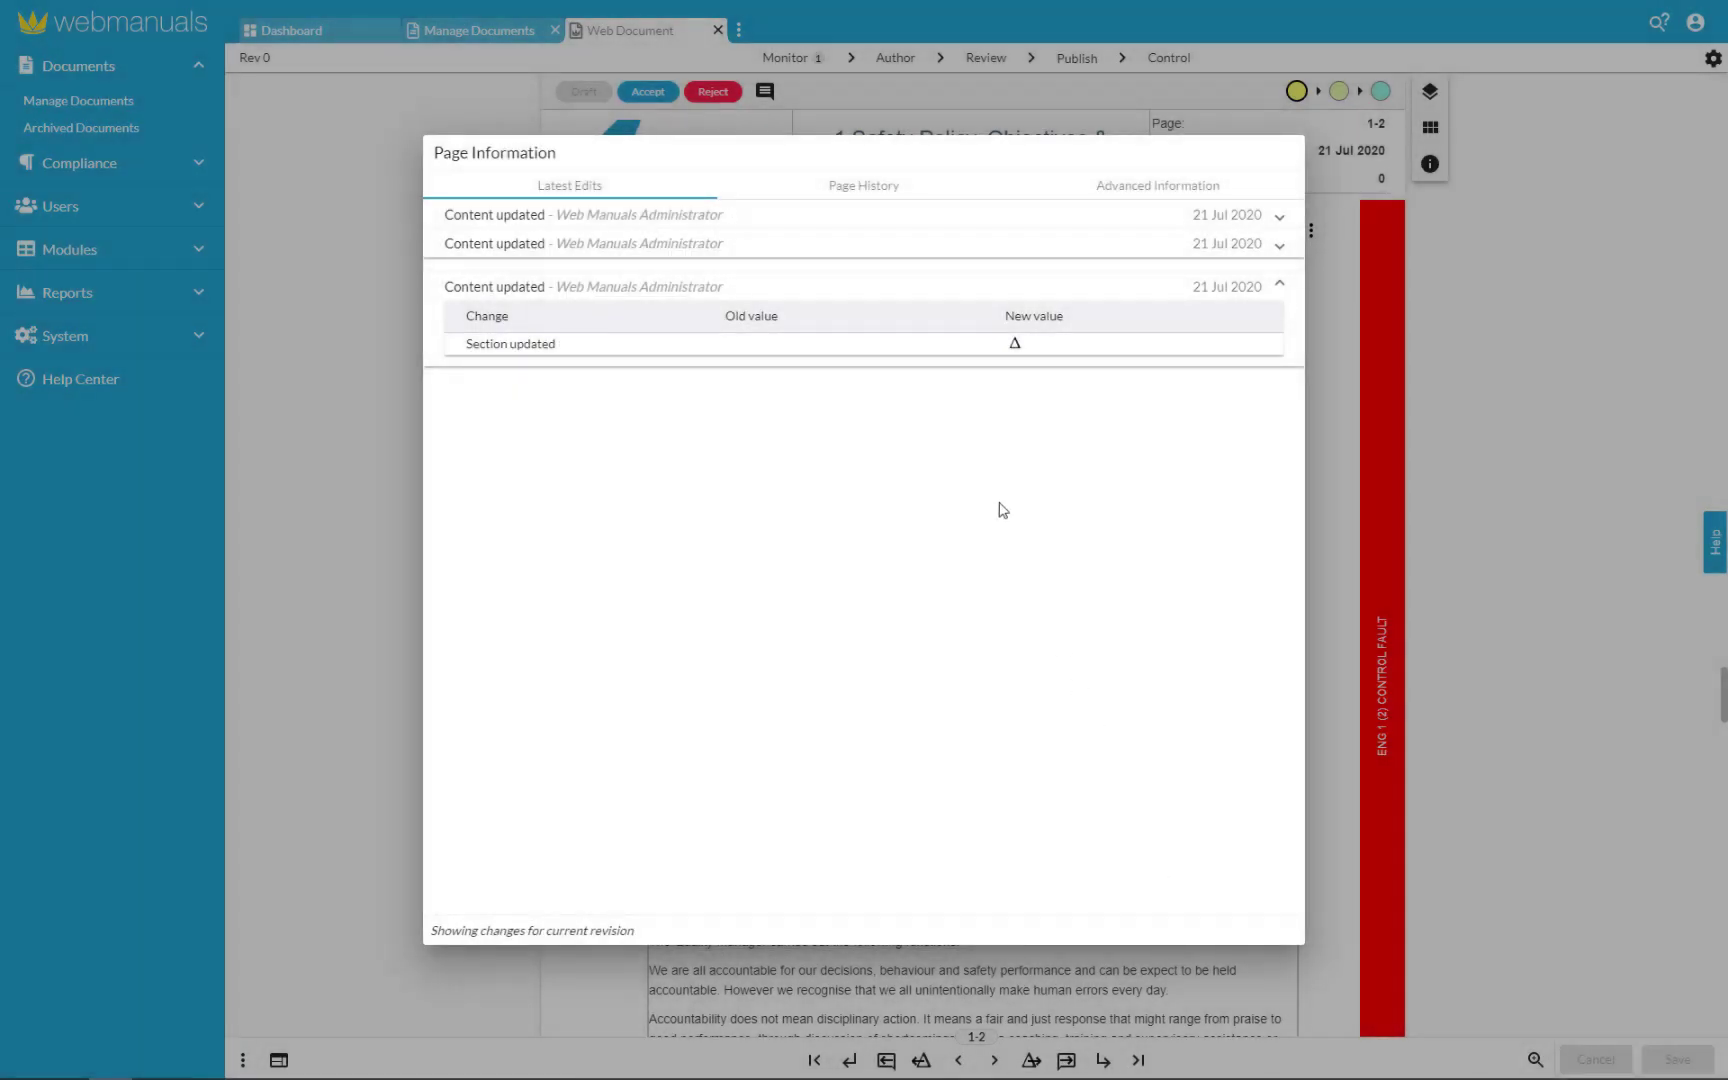
- View the page history of page 1-2 and copy the page URL from its advanced information
click(864, 196)
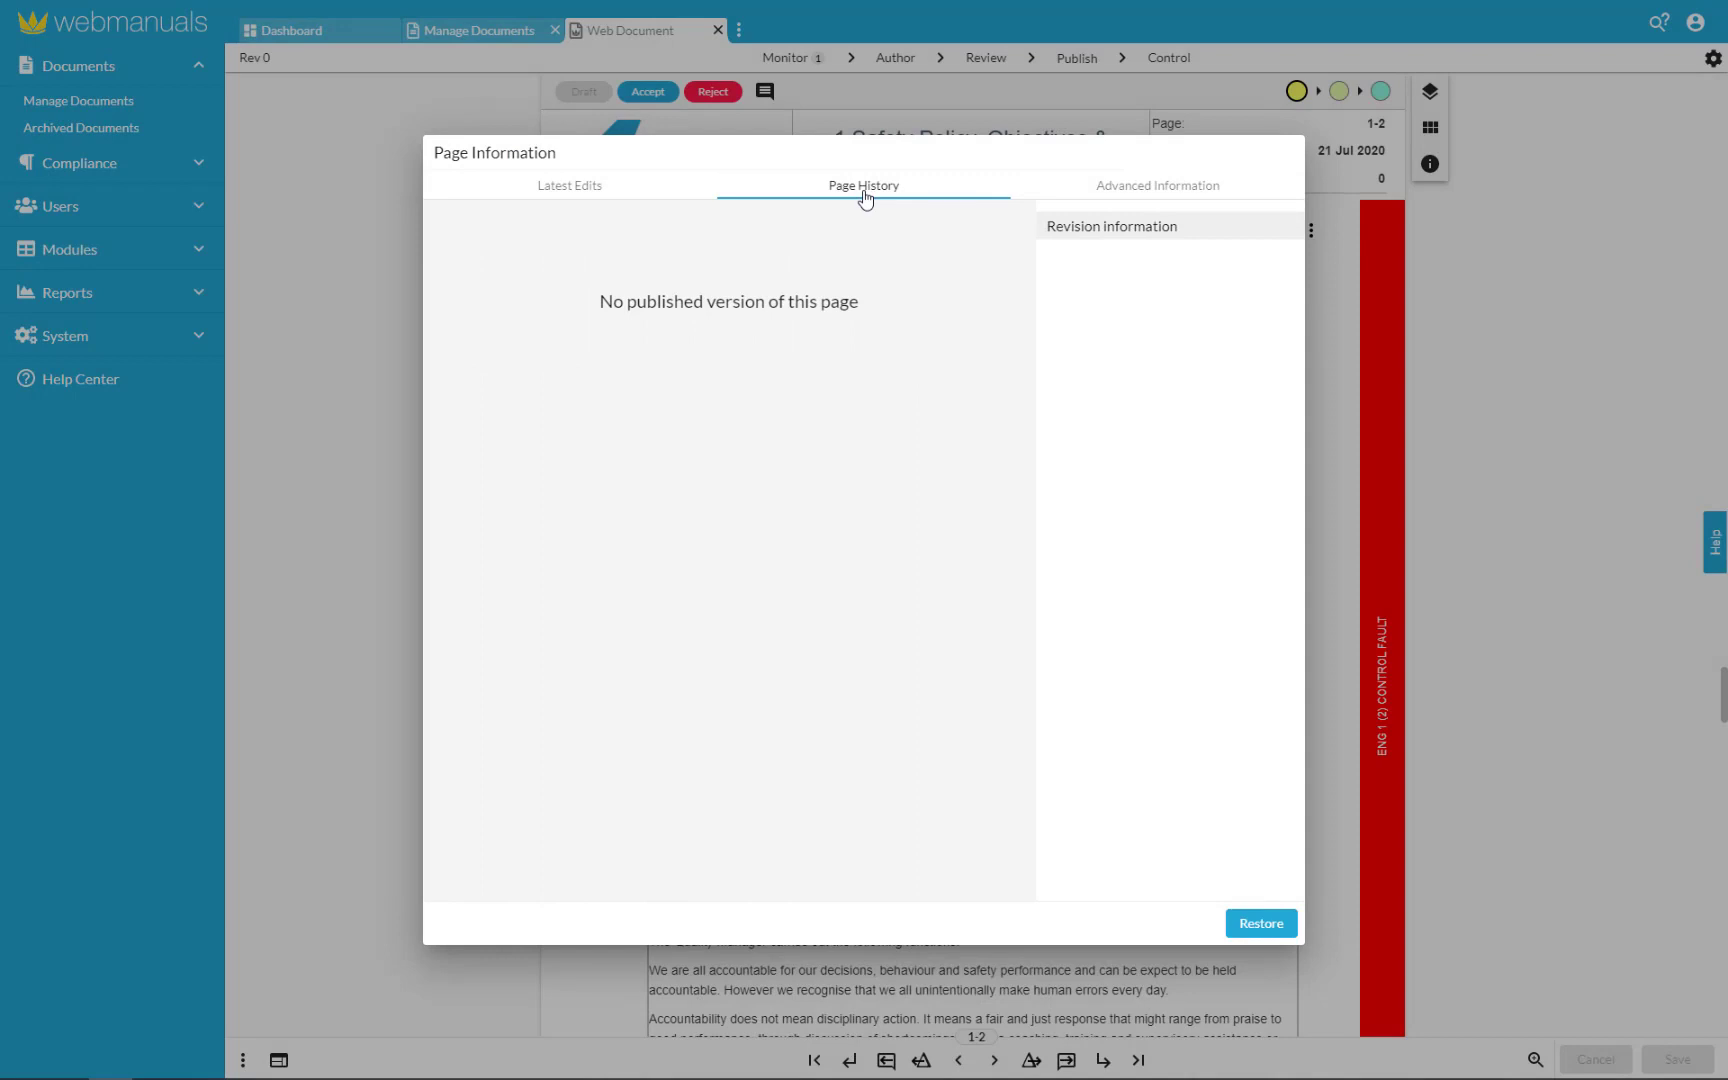
click(1108, 186)
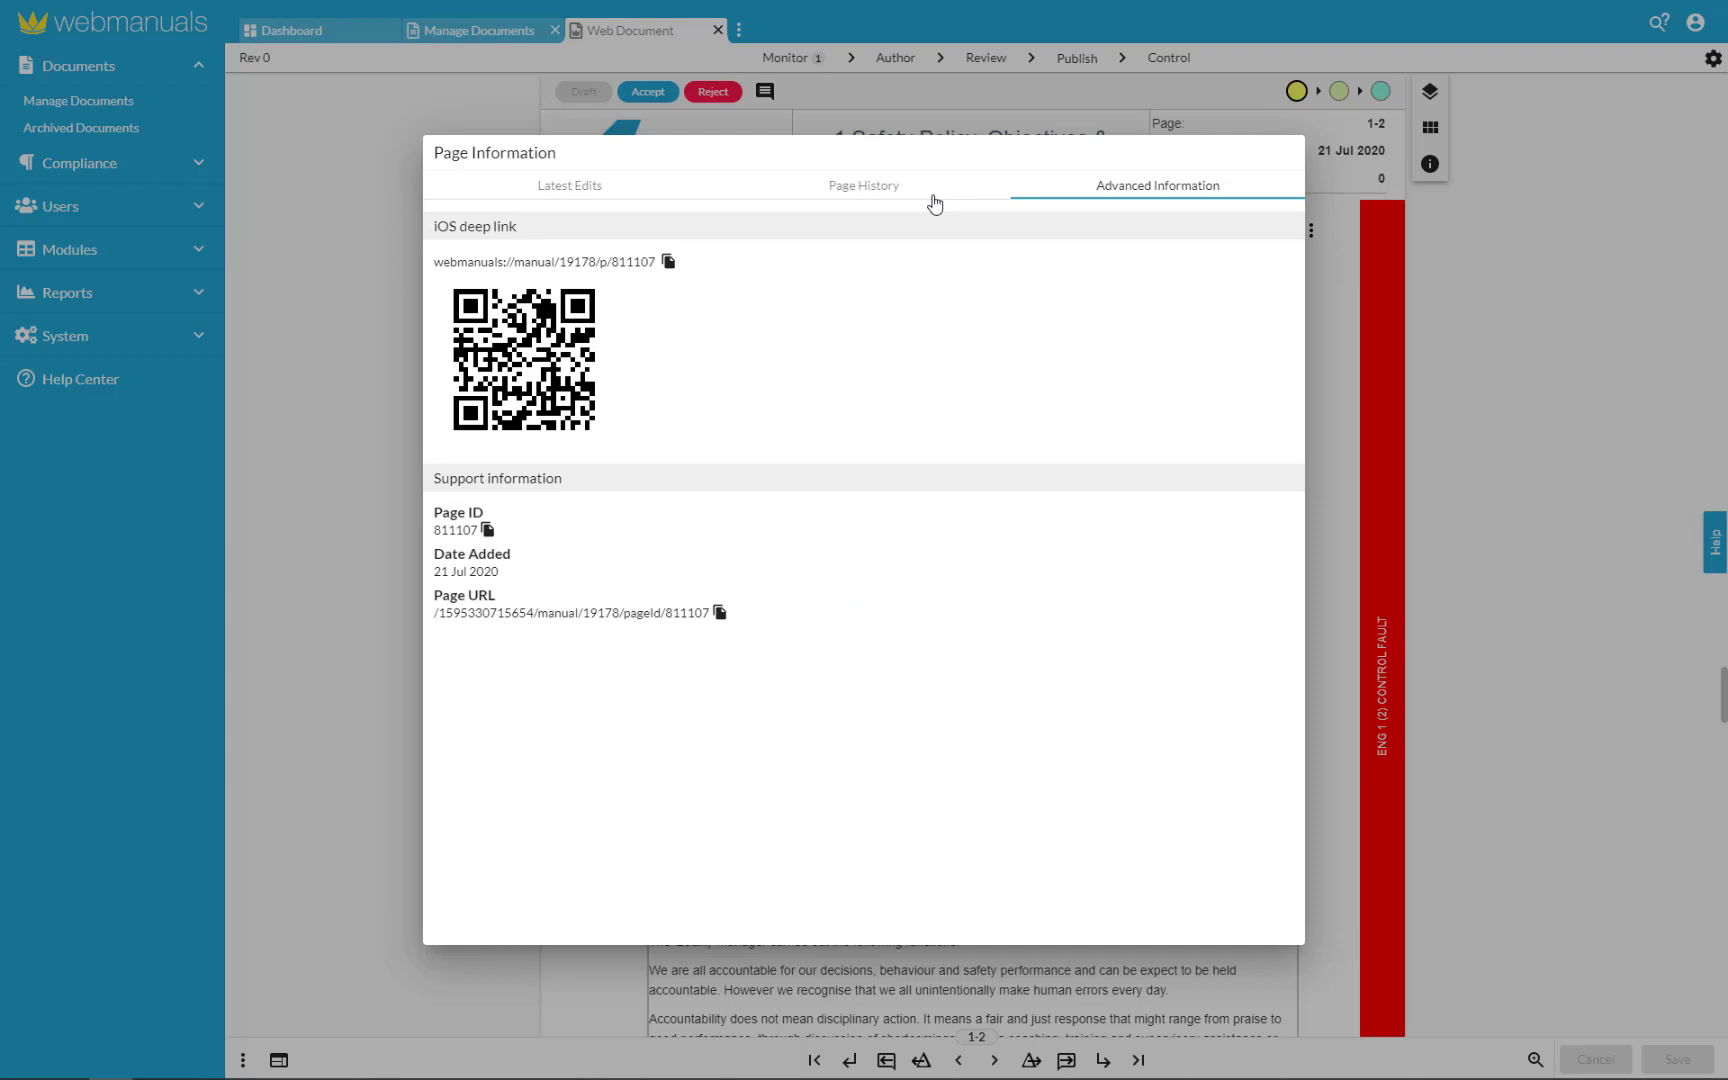
click(720, 614)
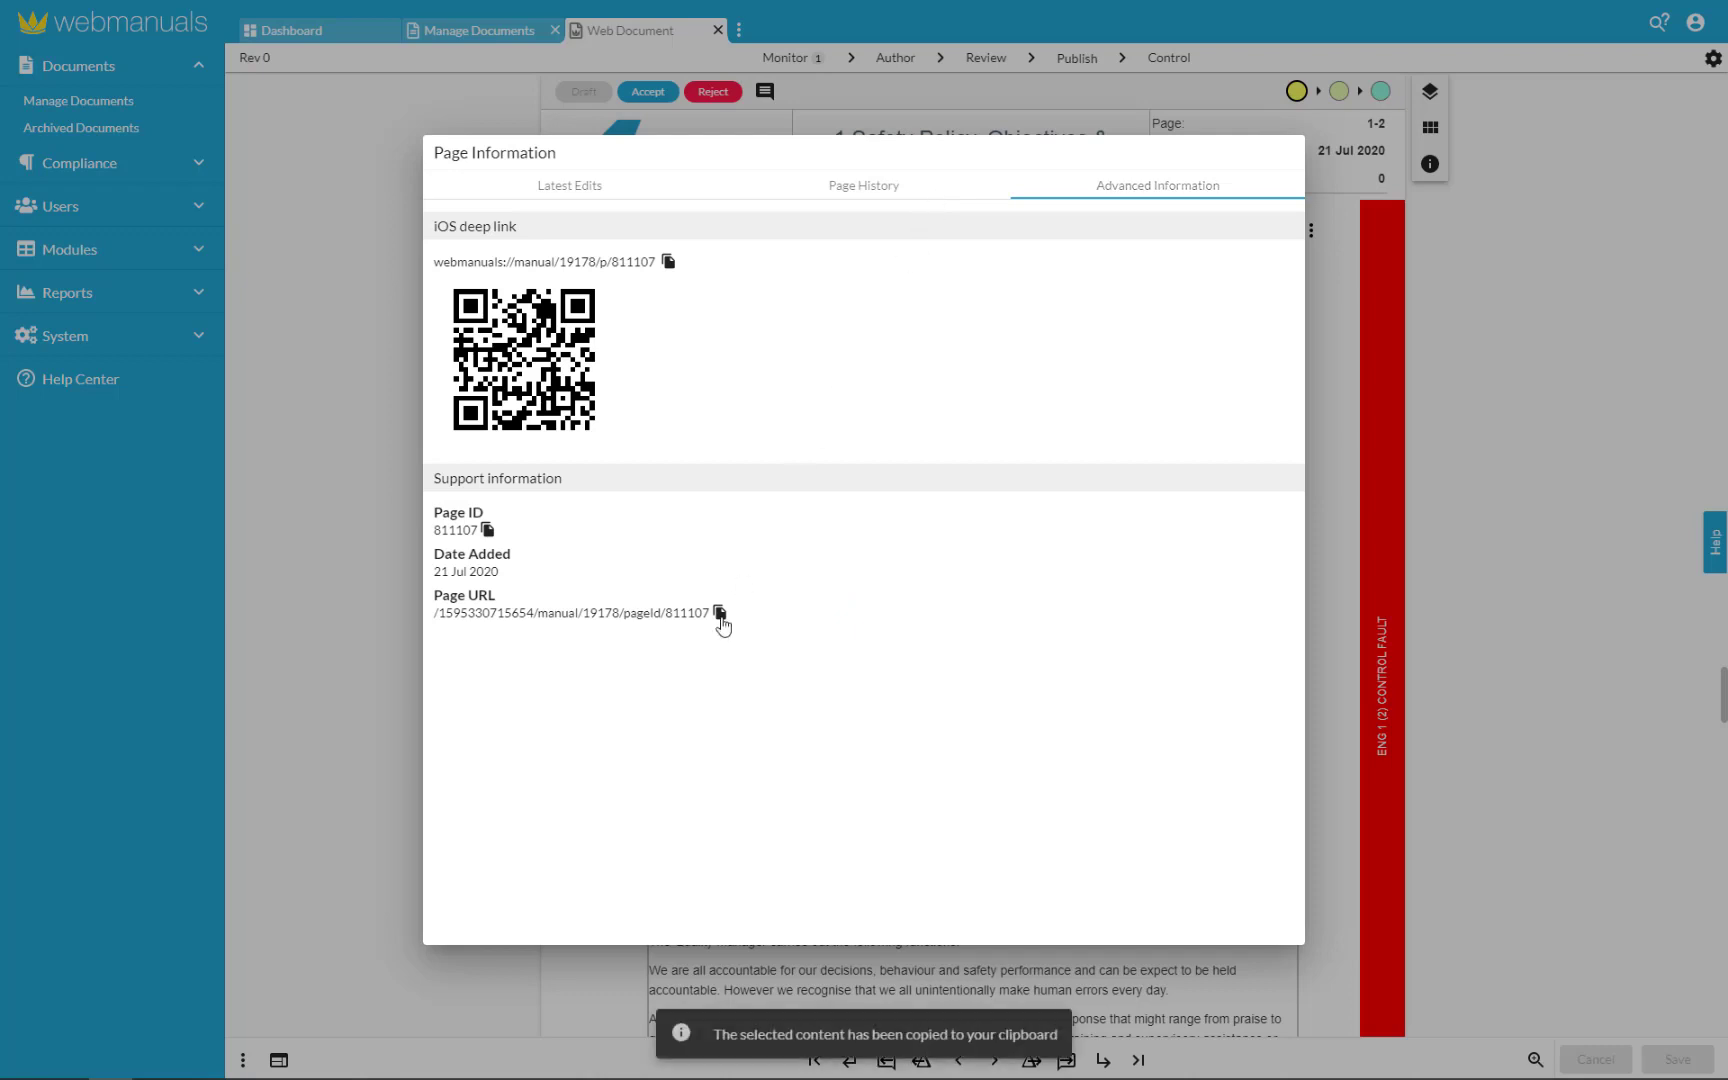